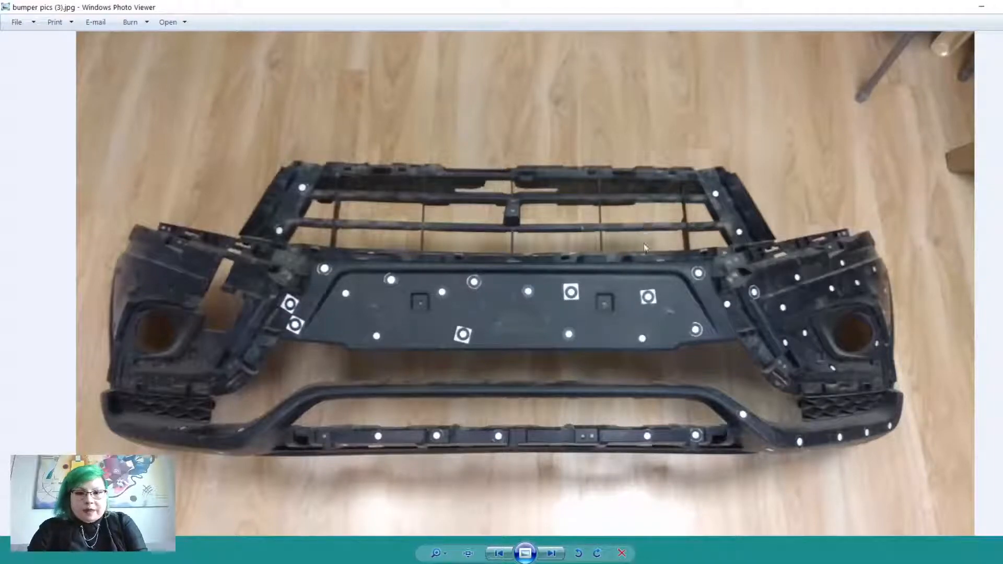
# Step: Switch to Calibry Nest, activate the geometry1 scan and examine the side section of the bumper up close
pyautogui.moveTo(449, 559)
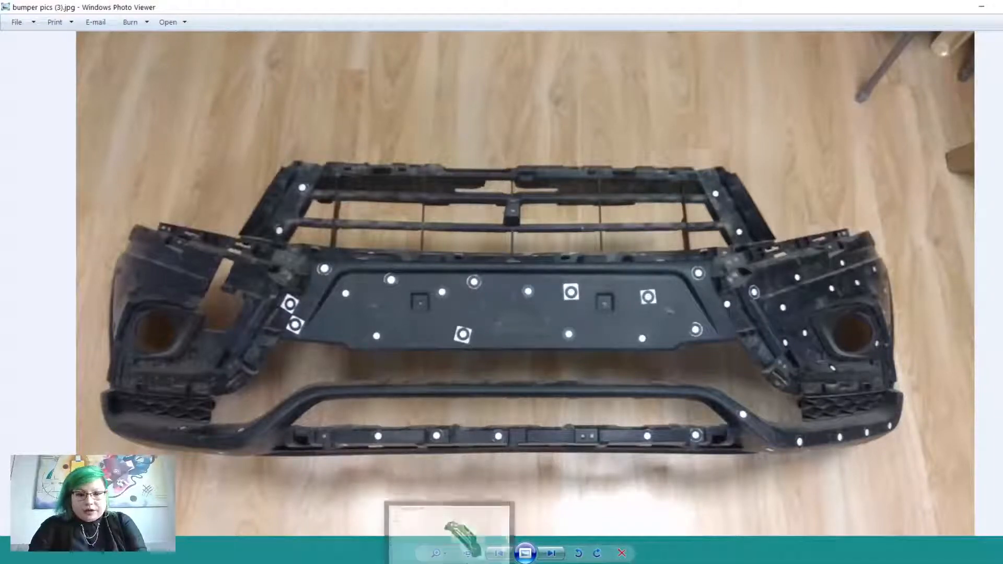
pyautogui.click(449, 523)
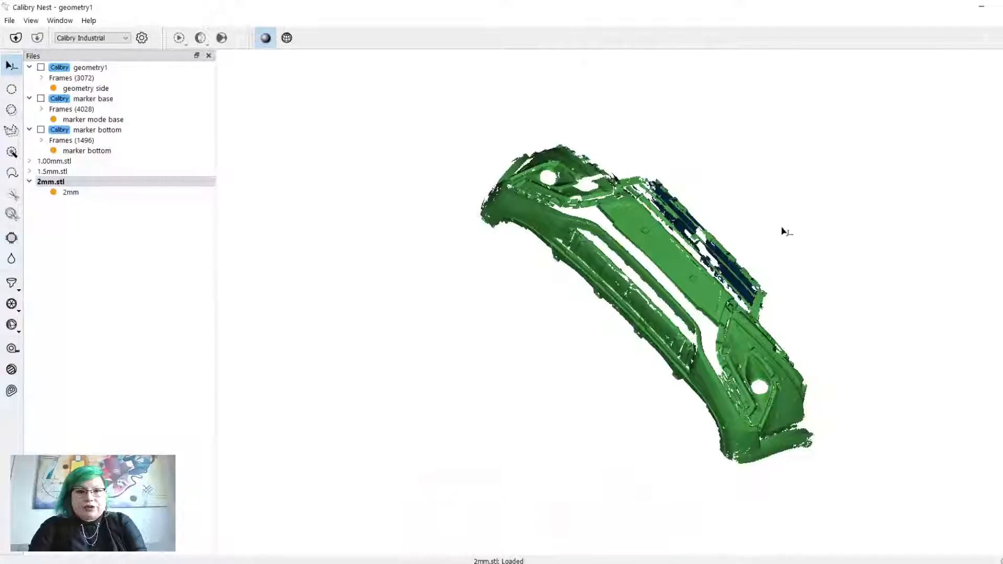
pyautogui.doubleClick(130, 67)
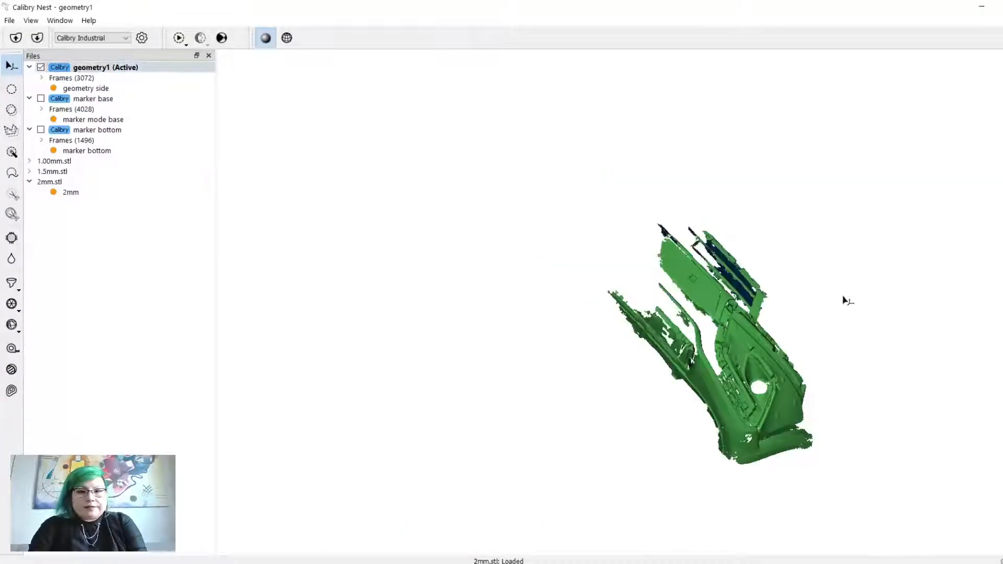
pyautogui.moveTo(839, 345); pyautogui.dragTo(709, 294, button='middle')
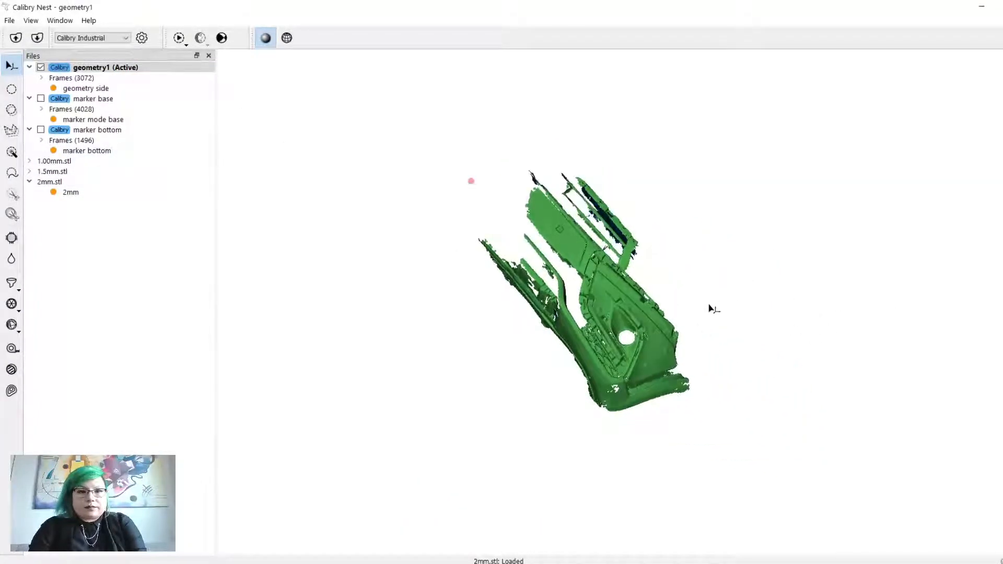
pyautogui.scroll(5, 708, 309)
pyautogui.moveTo(609, 248); pyautogui.dragTo(419, 278)
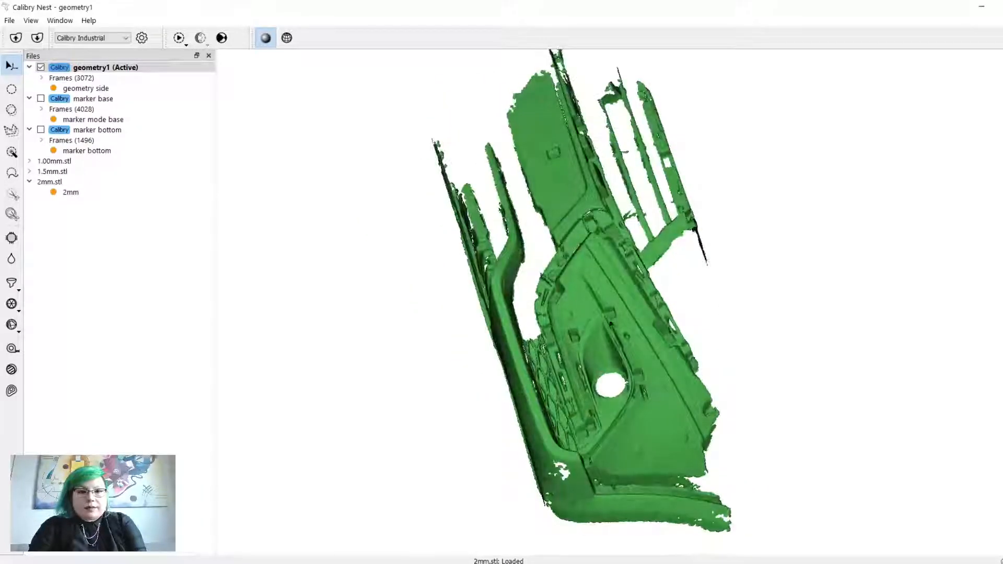
pyautogui.moveTo(620, 241); pyautogui.dragTo(476, 289)
pyautogui.moveTo(477, 289); pyautogui.dragTo(584, 279, button='middle')
pyautogui.scroll(1, 574, 263)
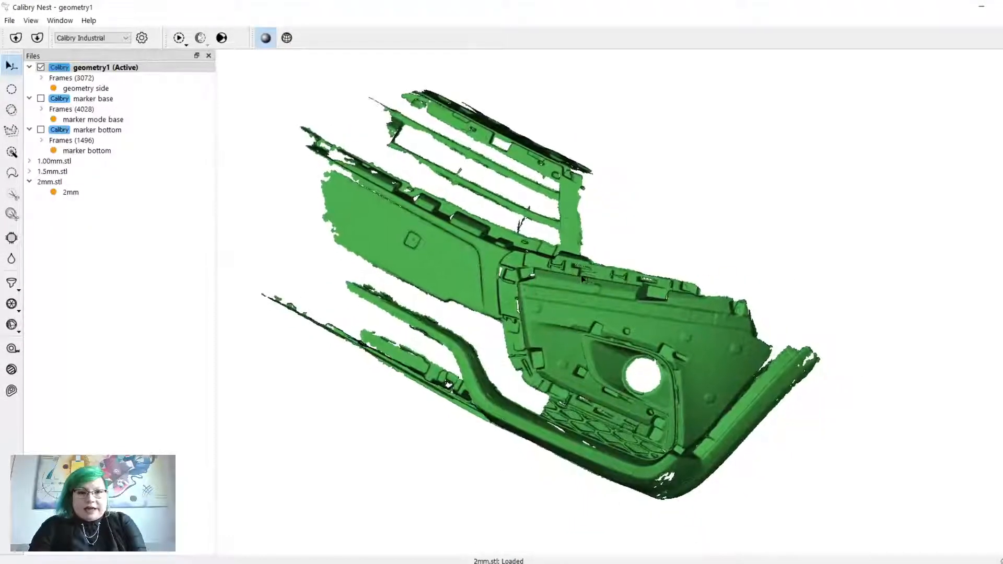
pyautogui.moveTo(858, 451); pyautogui.dragTo(812, 417)
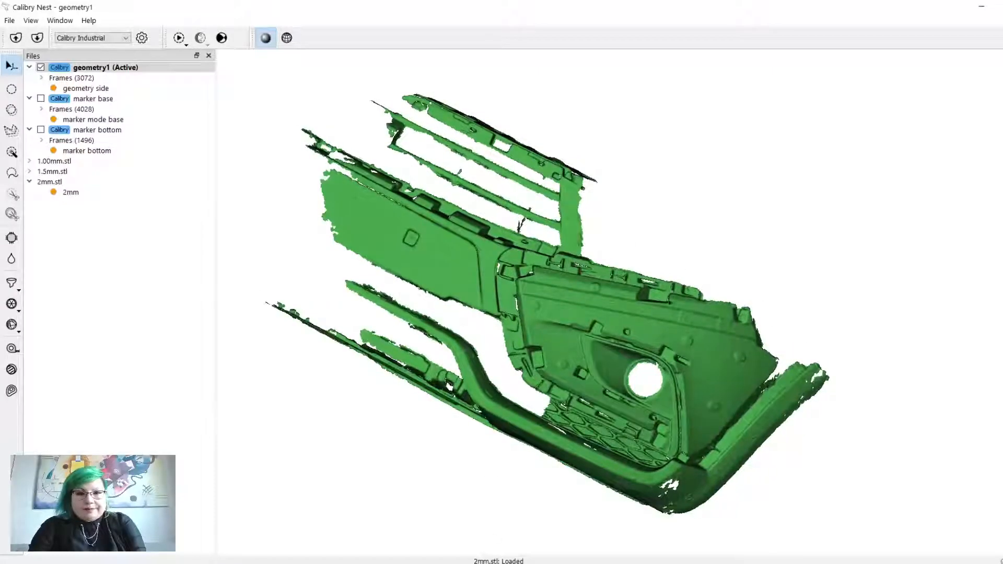
pyautogui.moveTo(597, 273); pyautogui.dragTo(592, 288)
pyautogui.scroll(3, 592, 288)
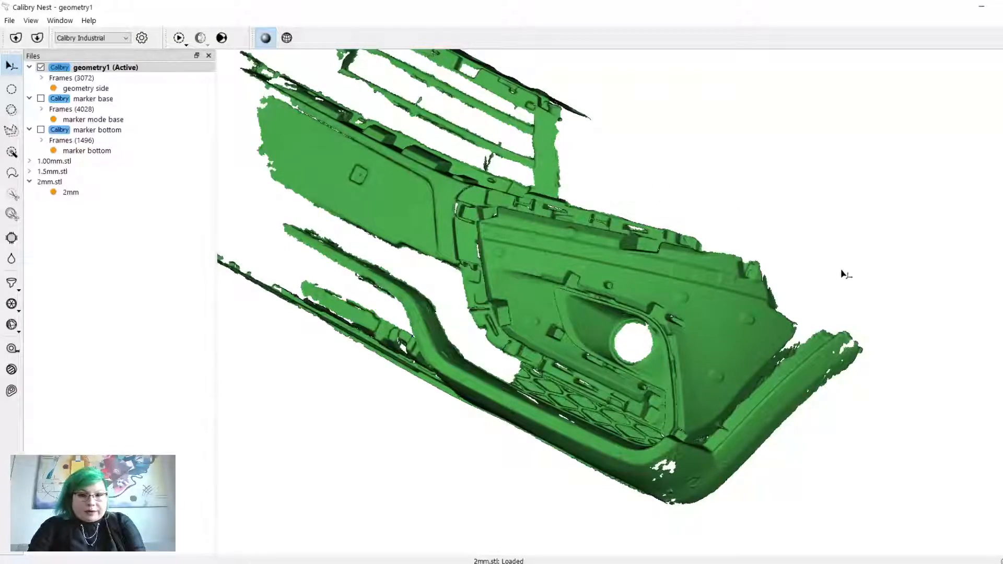
pyautogui.moveTo(757, 278); pyautogui.dragTo(619, 325)
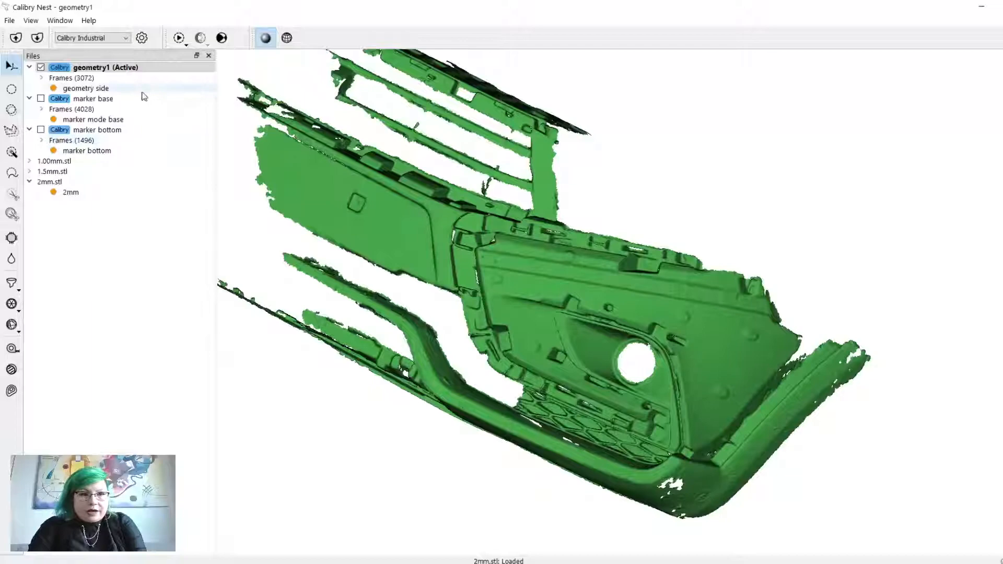
# Step: Activate the marker base scan and examine the full bumper with its markers
pyautogui.doubleClick(134, 100)
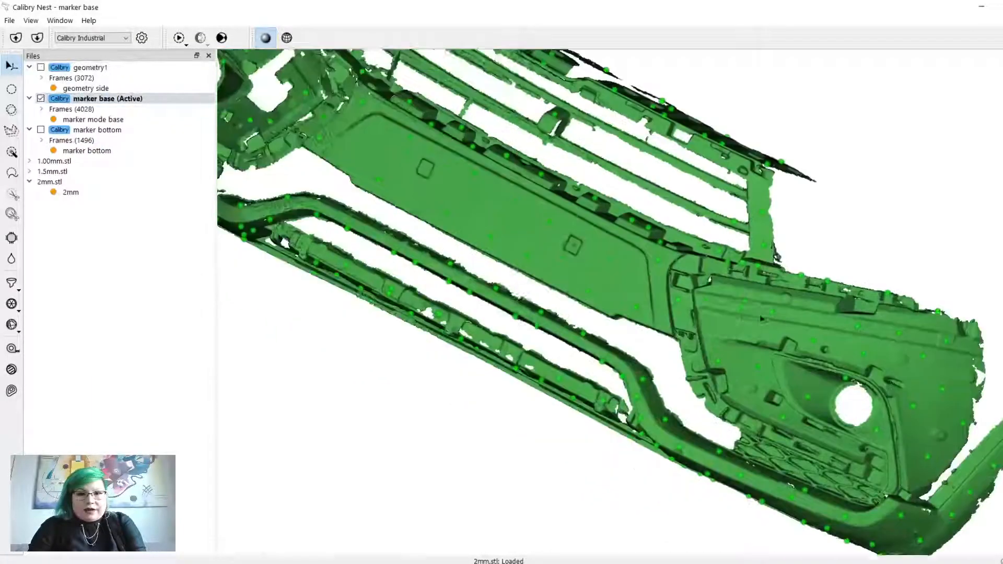
pyautogui.scroll(-4, 762, 318)
pyautogui.moveTo(738, 330); pyautogui.dragTo(580, 318)
pyautogui.moveTo(580, 318); pyautogui.dragTo(569, 255, button='middle')
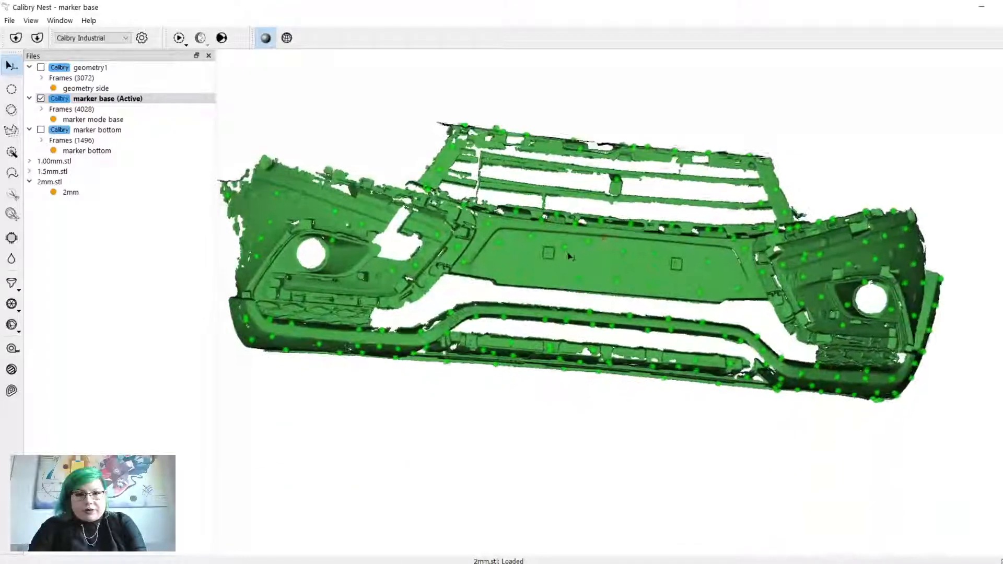
pyautogui.moveTo(569, 255); pyautogui.dragTo(523, 249)
pyautogui.moveTo(514, 344)
pyautogui.mouseDown()
pyautogui.moveTo(492, 297)
pyautogui.moveTo(489, 260)
pyautogui.moveTo(507, 295)
pyautogui.mouseUp()
# Step: Activate the marker bottom scan and inspect the bumper's underside from several angles
pyautogui.doubleClick(129, 132)
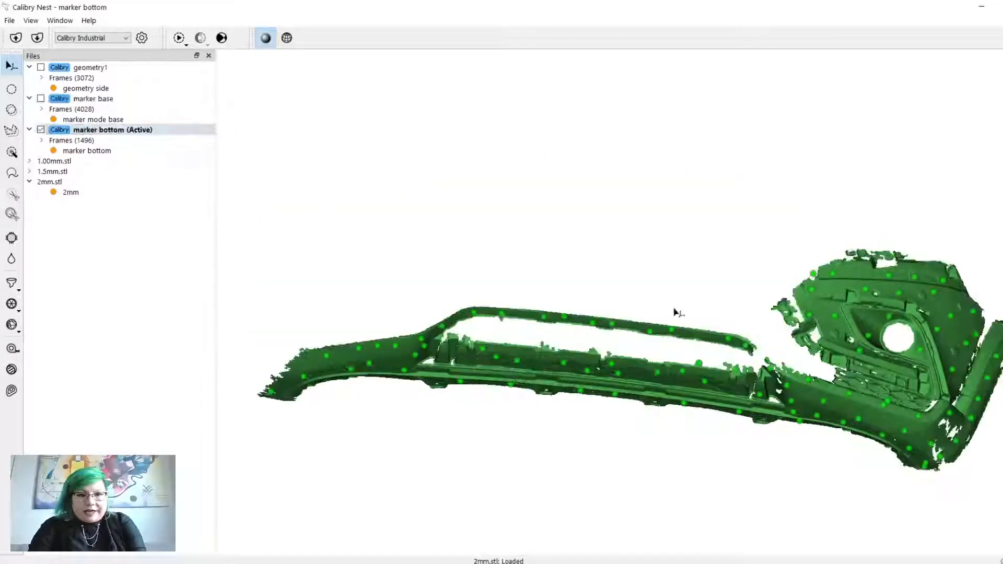
pyautogui.moveTo(676, 313)
pyautogui.mouseDown()
pyautogui.moveTo(623, 276)
pyautogui.moveTo(623, 208)
pyautogui.moveTo(403, 323)
pyautogui.mouseUp()
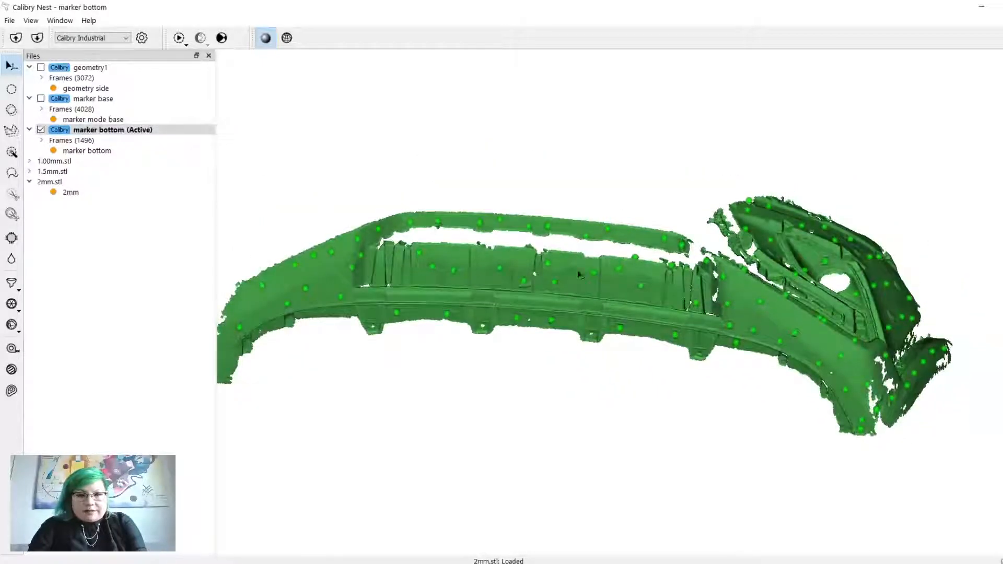
pyautogui.moveTo(340, 327); pyautogui.dragTo(347, 295)
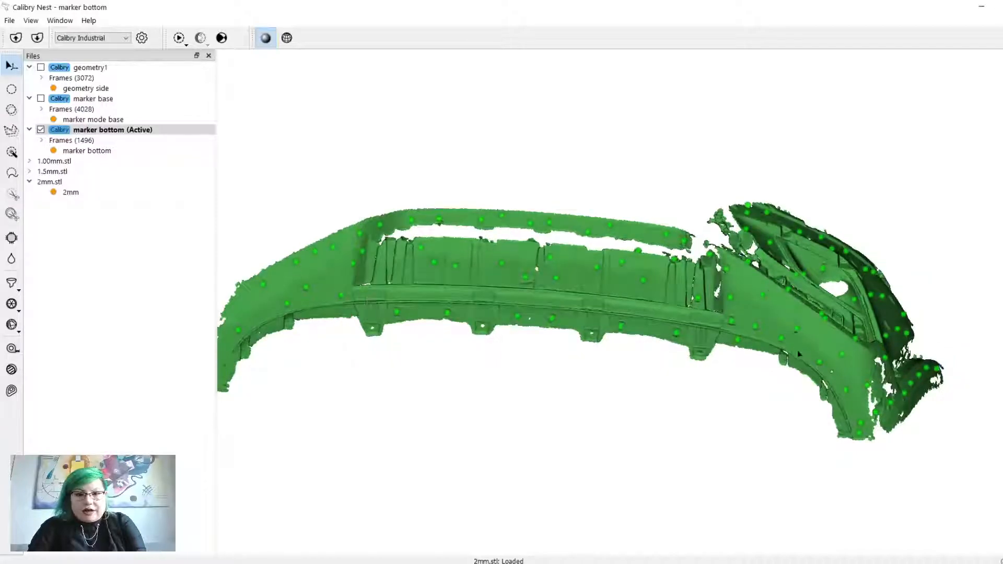
pyautogui.moveTo(480, 292); pyautogui.dragTo(721, 282)
pyautogui.moveTo(476, 287); pyautogui.dragTo(535, 288, button='middle')
pyautogui.moveTo(535, 287); pyautogui.dragTo(567, 286)
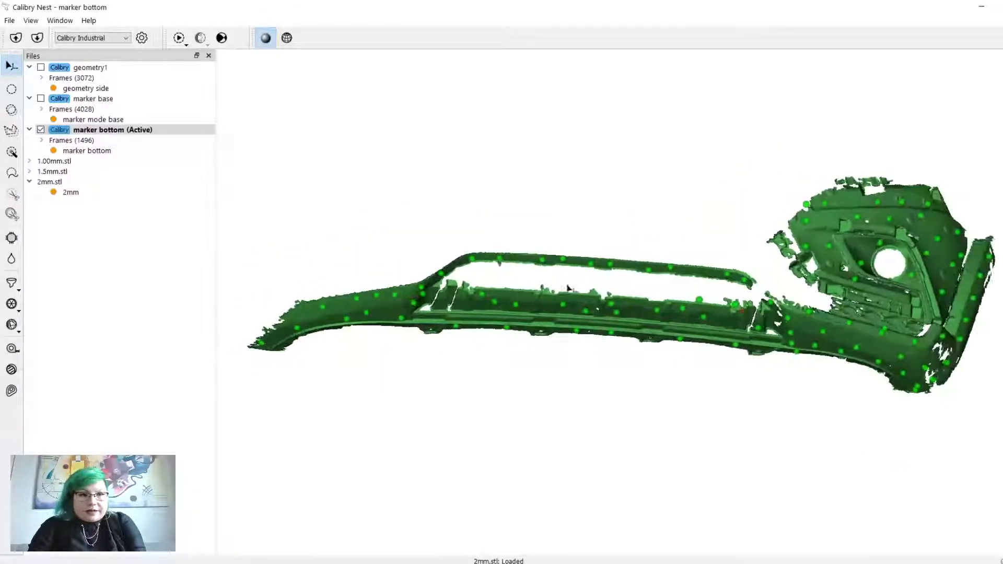
# Step: Compare the marker mode base, geometry side and marker bottom meshes by displaying each in turn
pyautogui.doubleClick(104, 124)
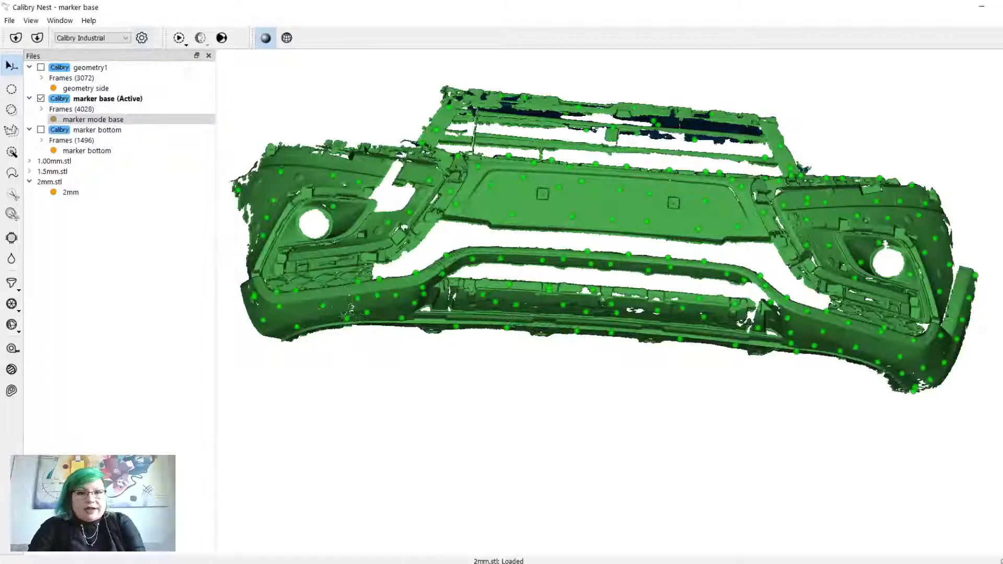
pyautogui.moveTo(366, 150); pyautogui.dragTo(364, 163)
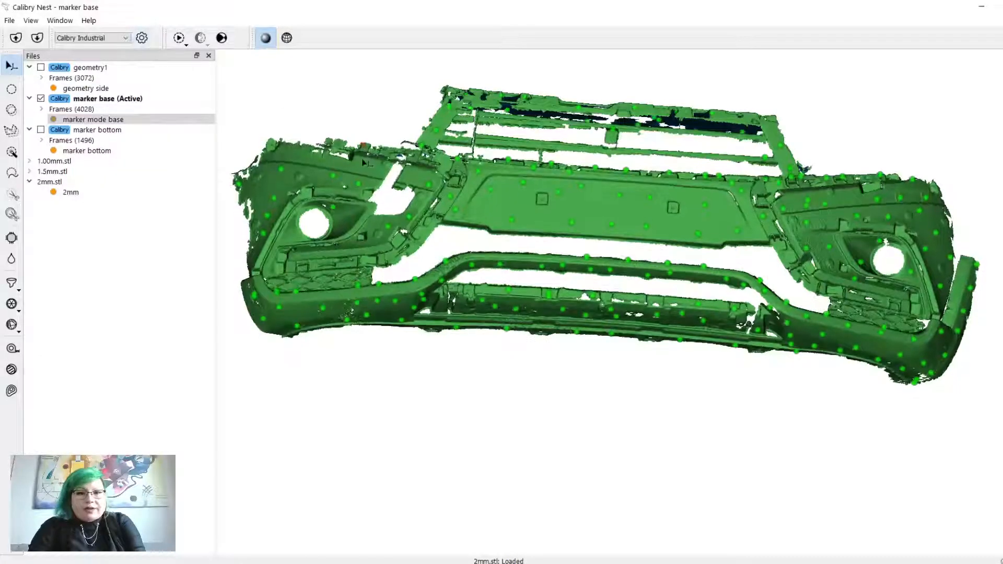
pyautogui.doubleClick(101, 89)
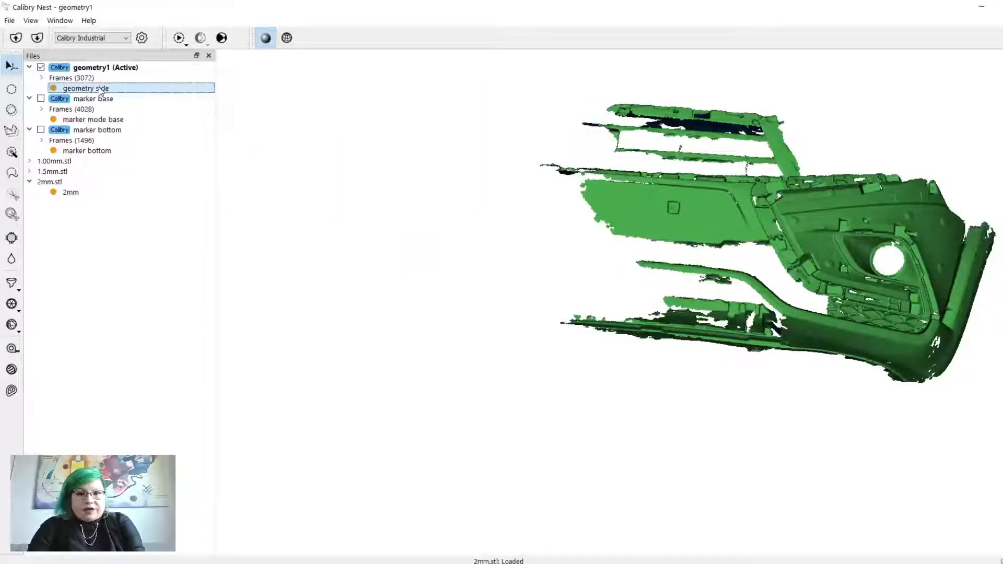
pyautogui.doubleClick(103, 155)
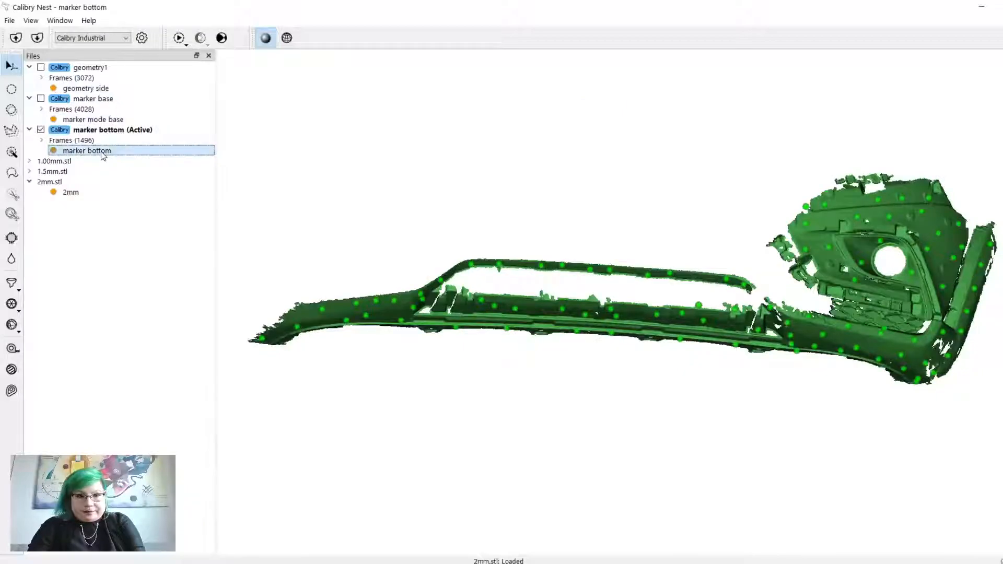
# Step: Start exporting the marker bottom mesh as a Stereo lithography (*.stl) file in the Bumper folder and cancel without saving
pyautogui.moveTo(121, 154)
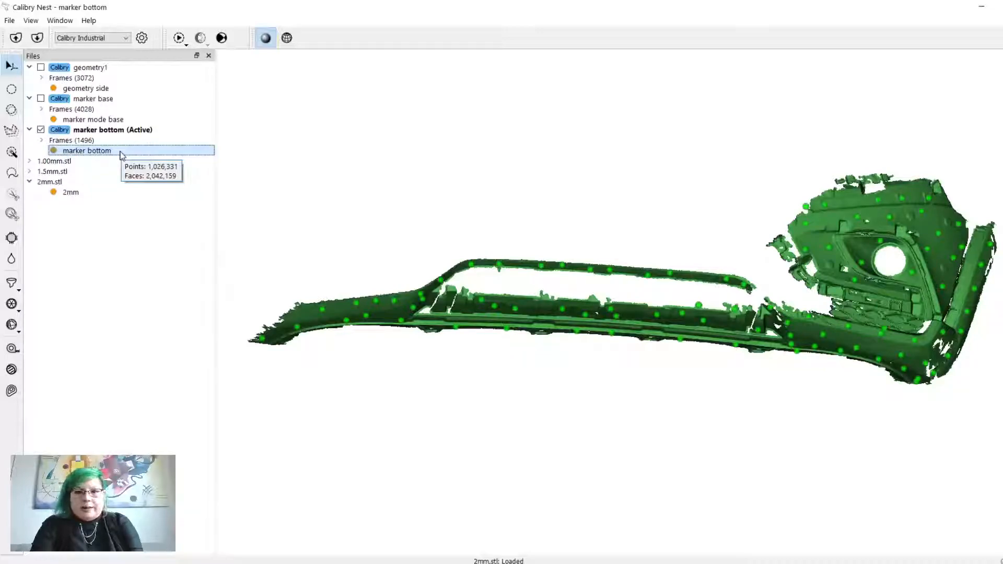
pyautogui.rightClick(122, 155)
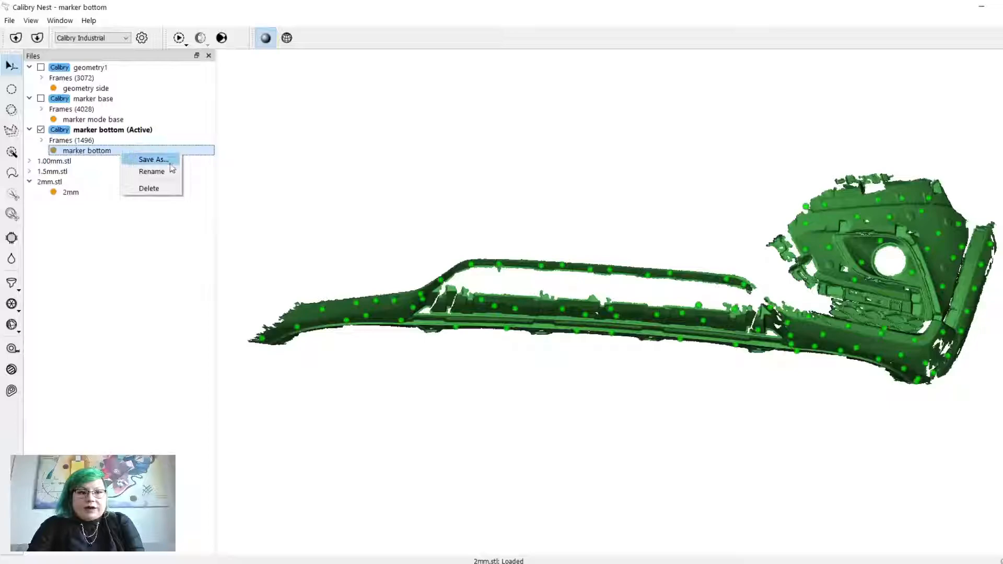
pyautogui.click(143, 160)
pyautogui.moveTo(279, 29); pyautogui.dragTo(396, 228)
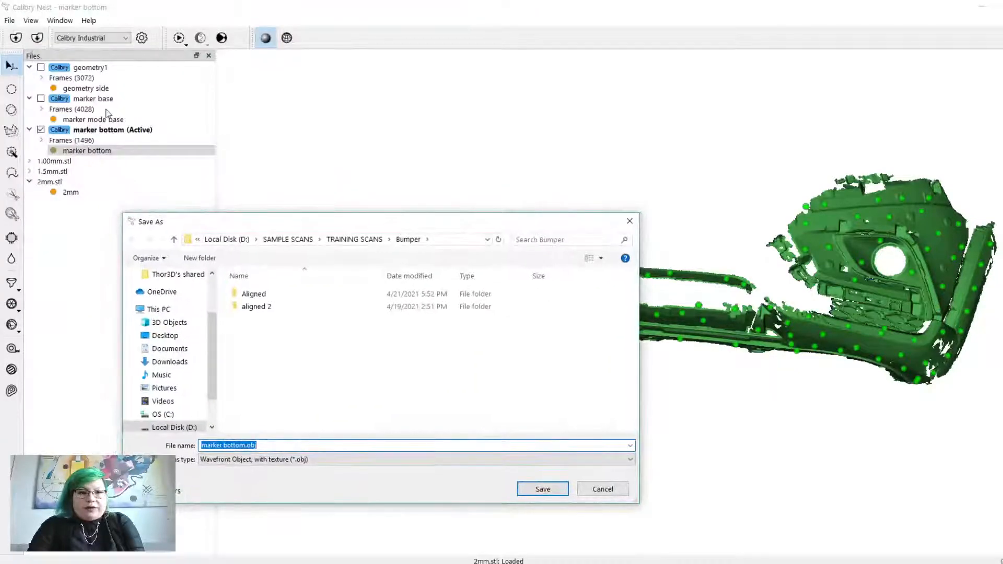
pyautogui.click(296, 449)
pyautogui.click(296, 459)
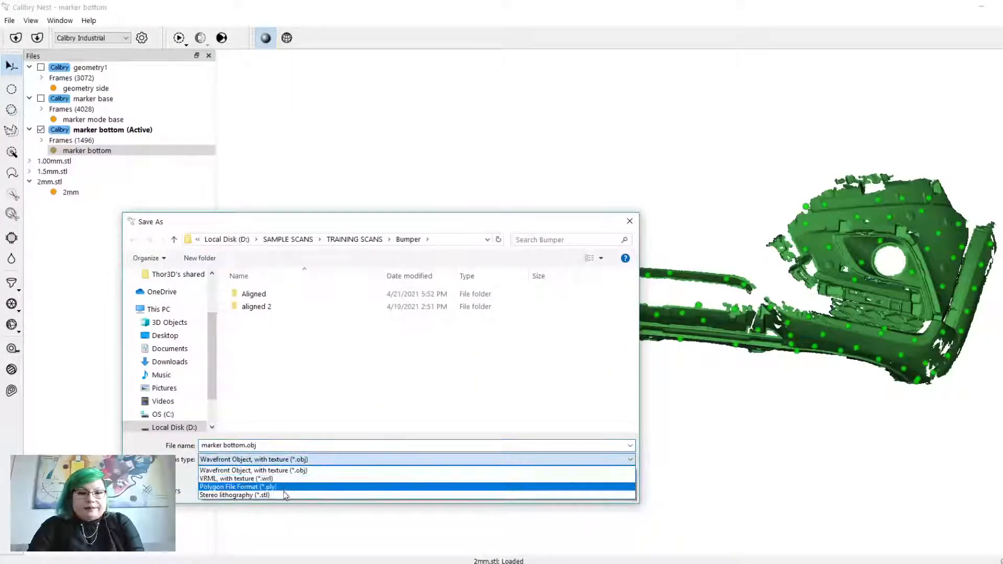
pyautogui.click(285, 488)
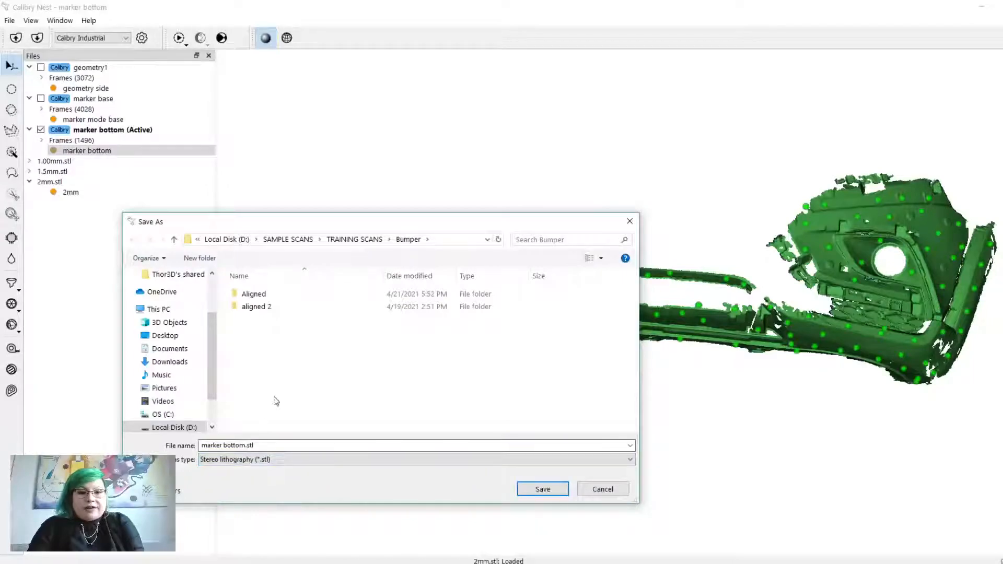
pyautogui.click(588, 494)
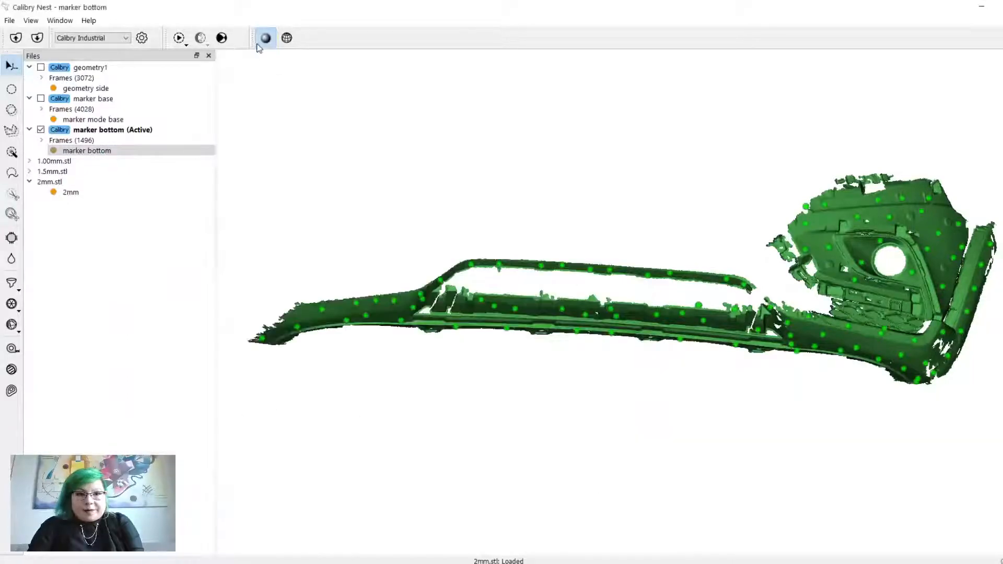
# Step: Activate geometry1, start saving it as a Nest project (*.ascan), and cancel without saving
pyautogui.doubleClick(112, 72)
pyautogui.rightClick(179, 72)
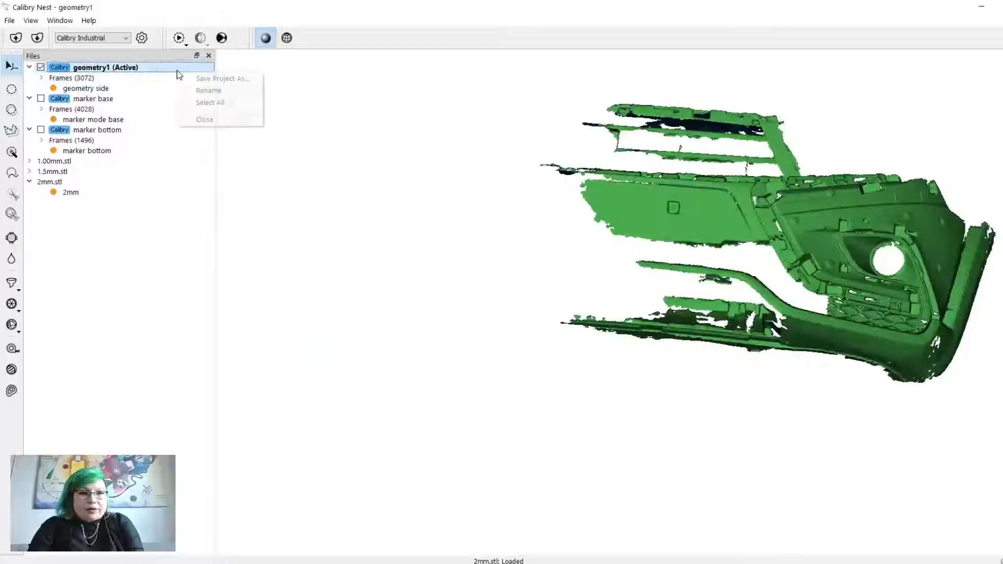
pyautogui.click(184, 82)
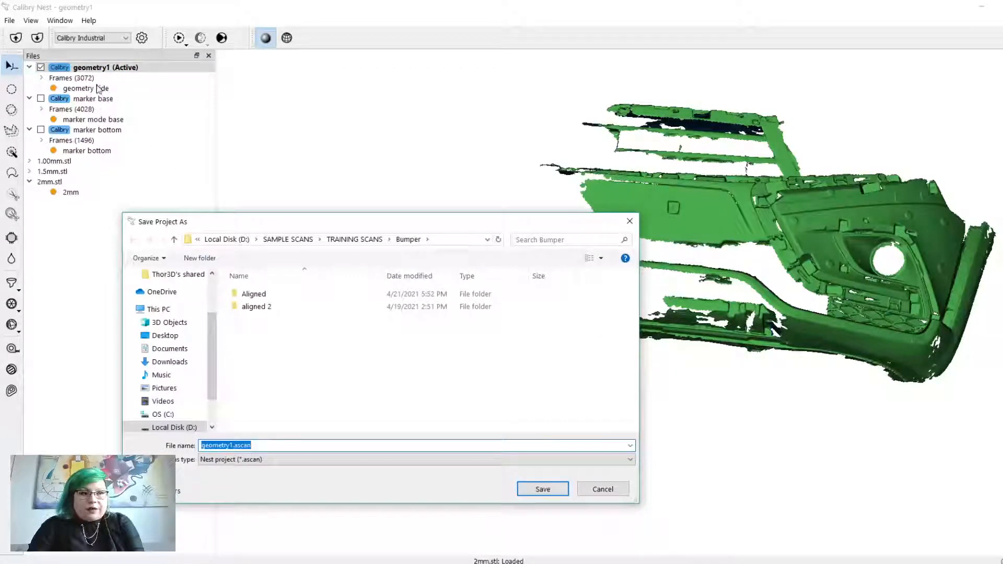
pyautogui.click(523, 446)
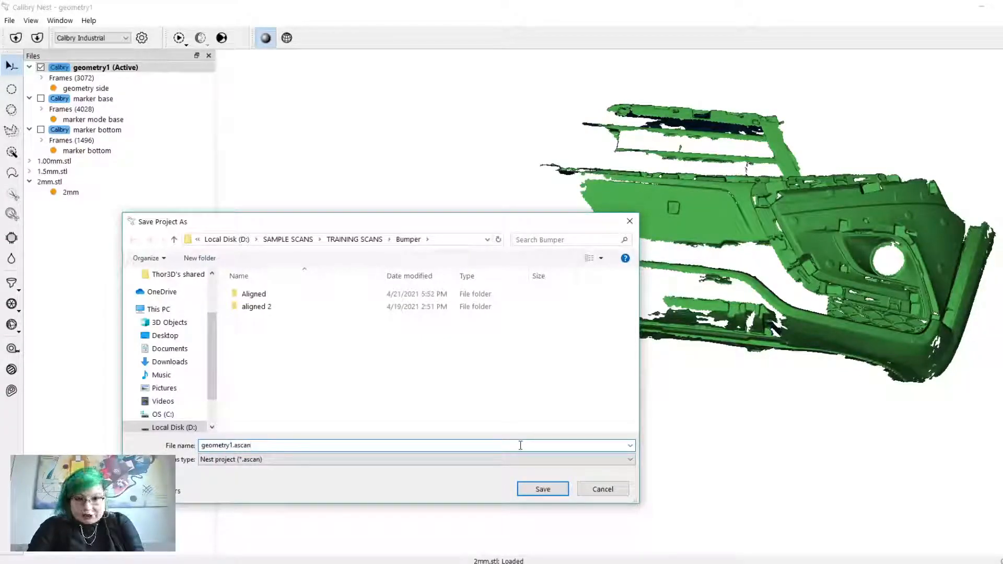
pyautogui.click(608, 490)
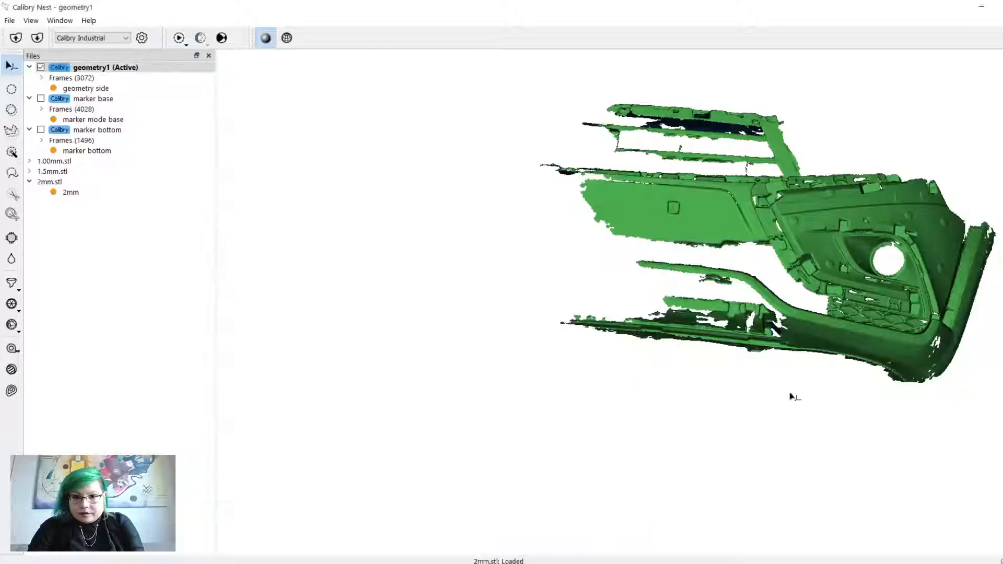
# Step: Compare the geometry1 side scan with the marker base scan of the whole bumper from several angles
pyautogui.moveTo(790, 396); pyautogui.dragTo(740, 315)
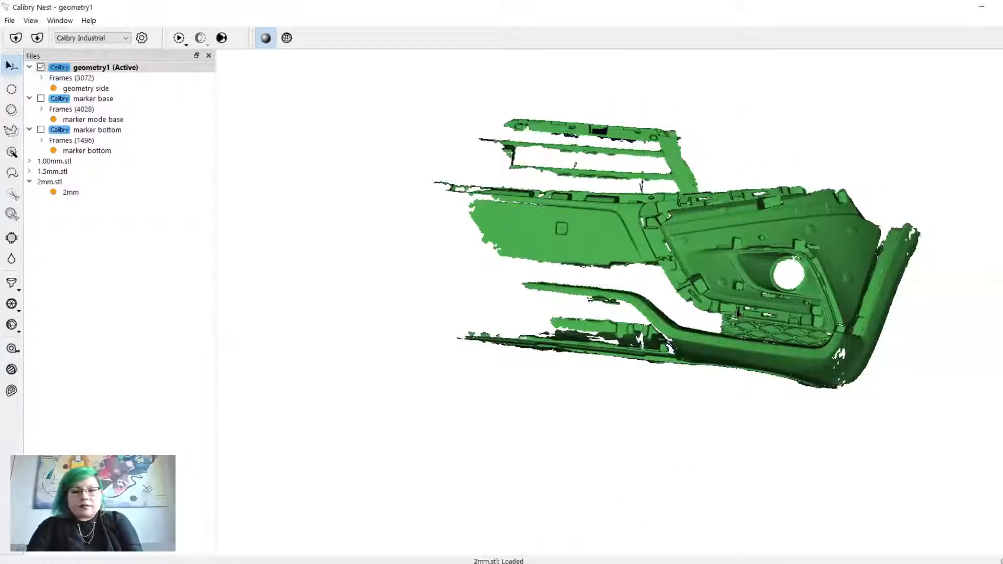
pyautogui.moveTo(757, 223); pyautogui.dragTo(752, 250)
pyautogui.moveTo(753, 250); pyautogui.dragTo(658, 254, button='middle')
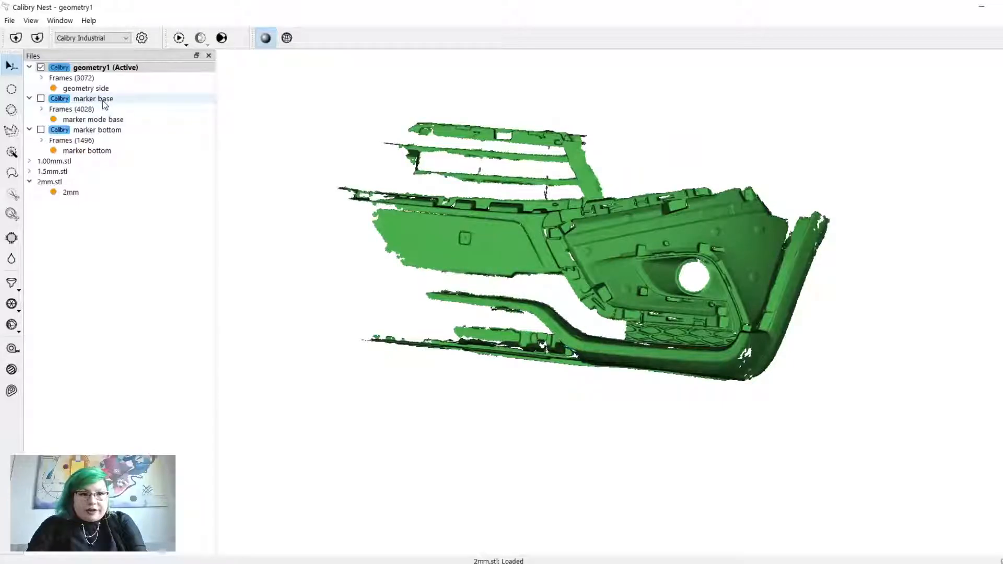
pyautogui.doubleClick(104, 102)
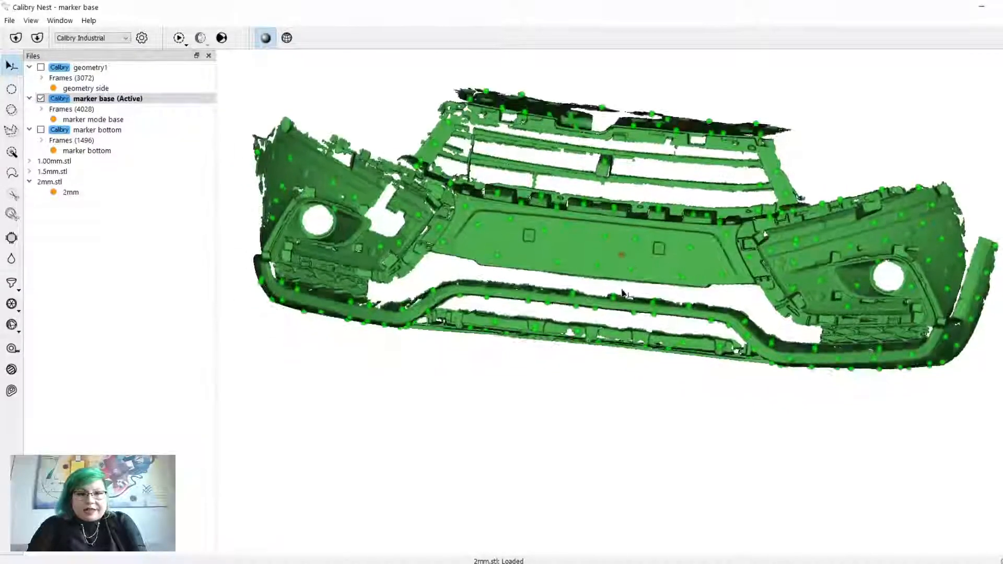
pyautogui.moveTo(622, 294); pyautogui.dragTo(642, 207)
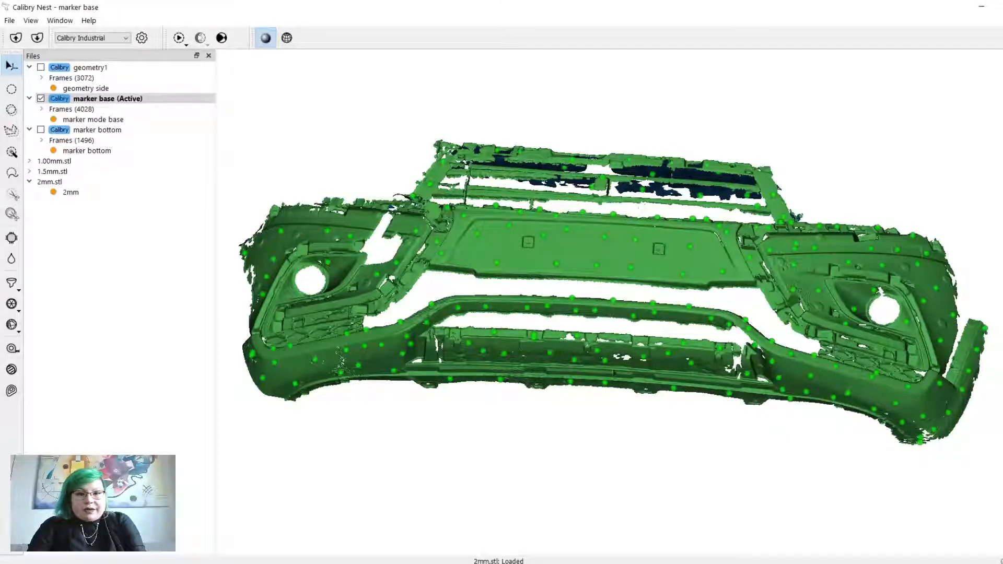
pyautogui.moveTo(862, 381); pyautogui.dragTo(851, 362)
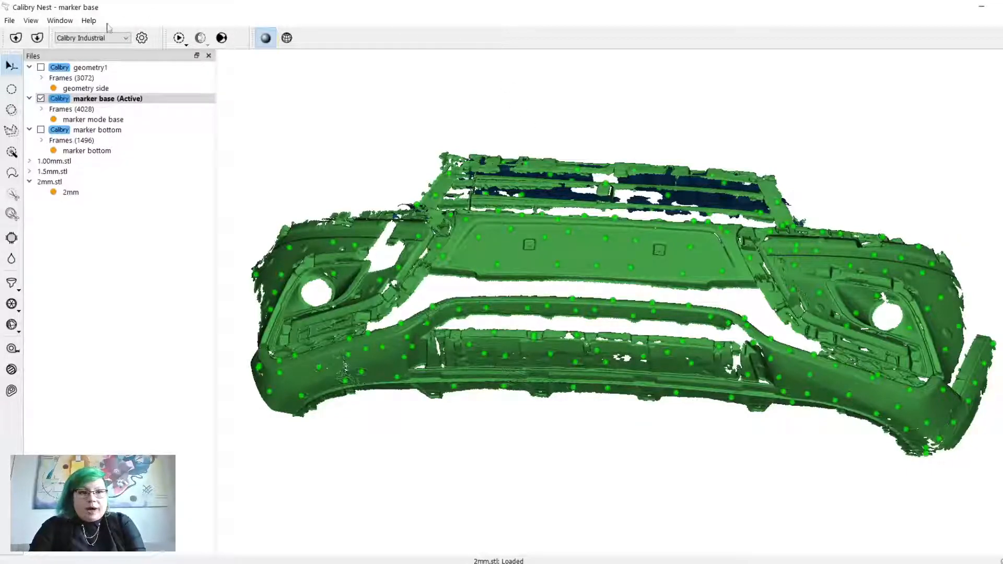
pyautogui.doubleClick(105, 89)
pyautogui.moveTo(794, 293); pyautogui.dragTo(728, 282)
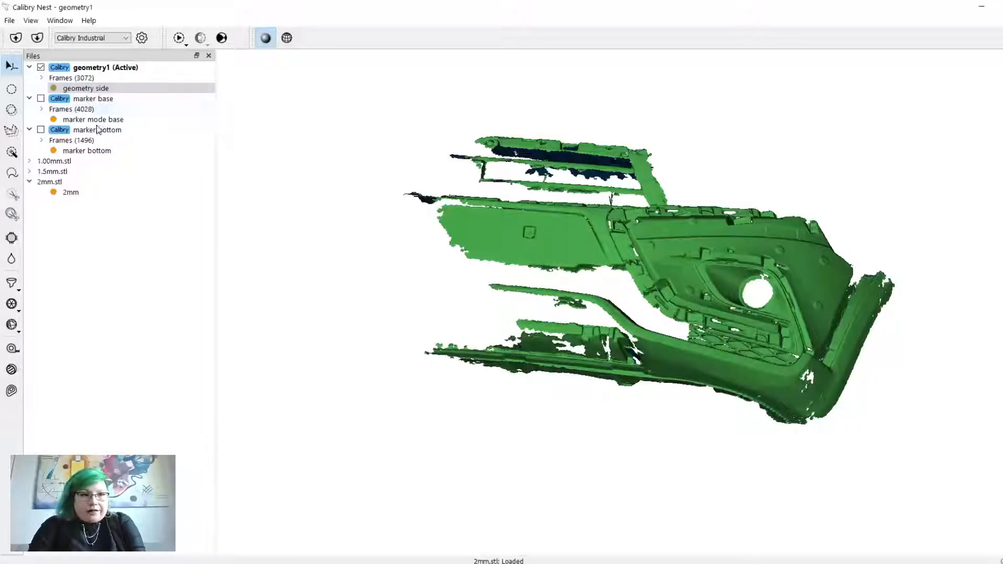
# Step: Activate geometry1, marker base and marker bottom together and start aligning their meshes by points
pyautogui.click(41, 98)
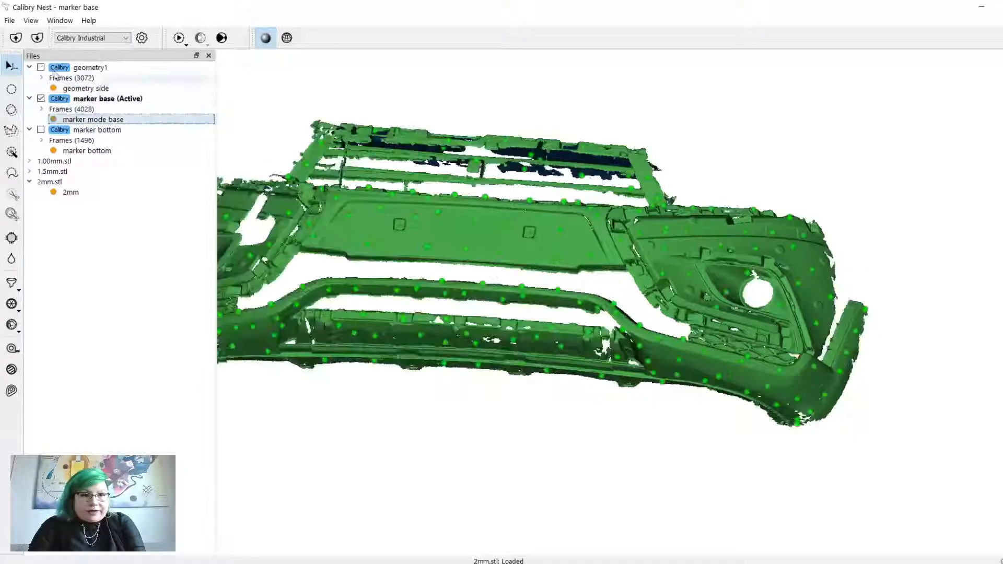
pyautogui.click(41, 68)
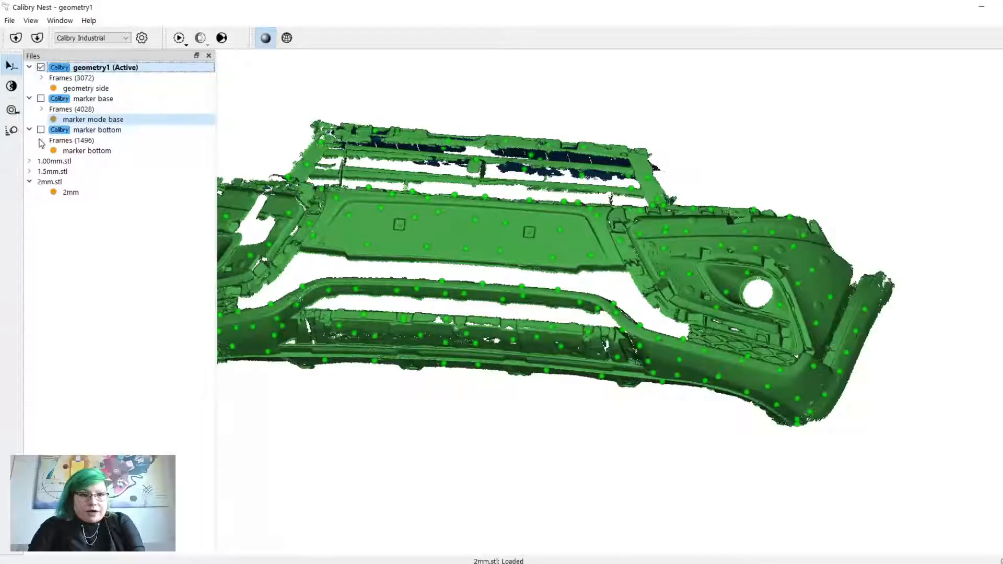
pyautogui.click(40, 130)
pyautogui.click(42, 99)
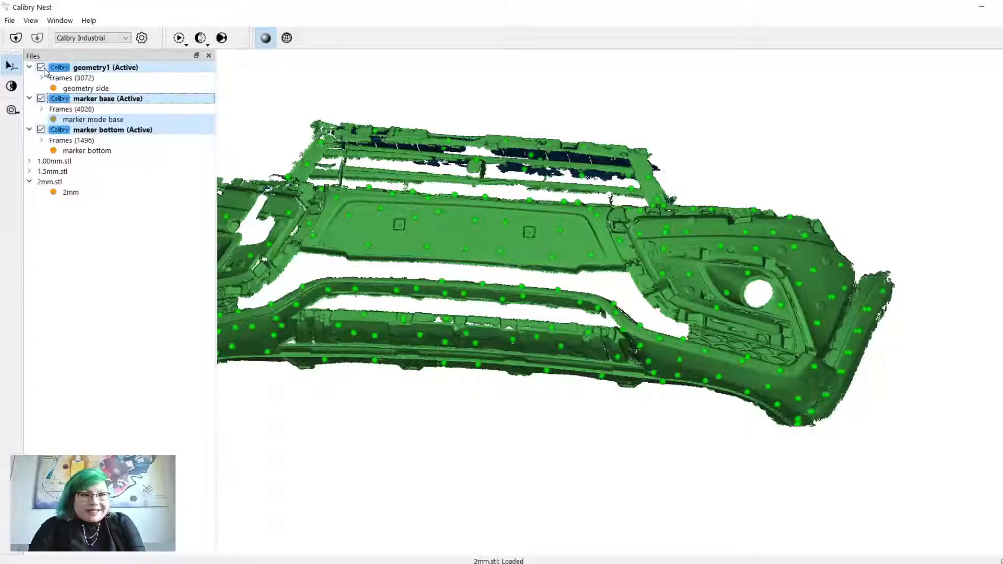
pyautogui.scroll(-1, 470, 234)
pyautogui.moveTo(472, 235); pyautogui.dragTo(596, 237, button='middle')
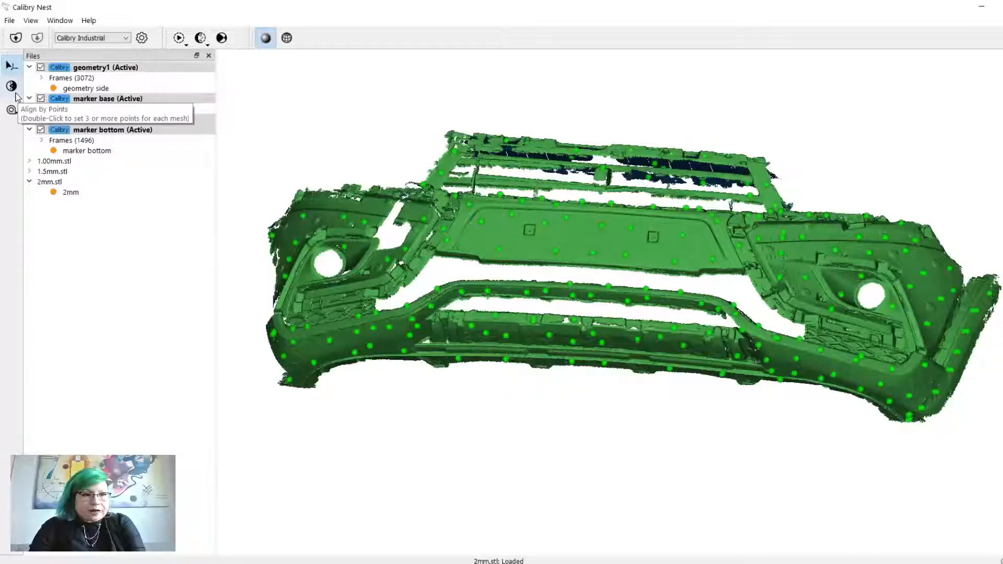
pyautogui.click(14, 90)
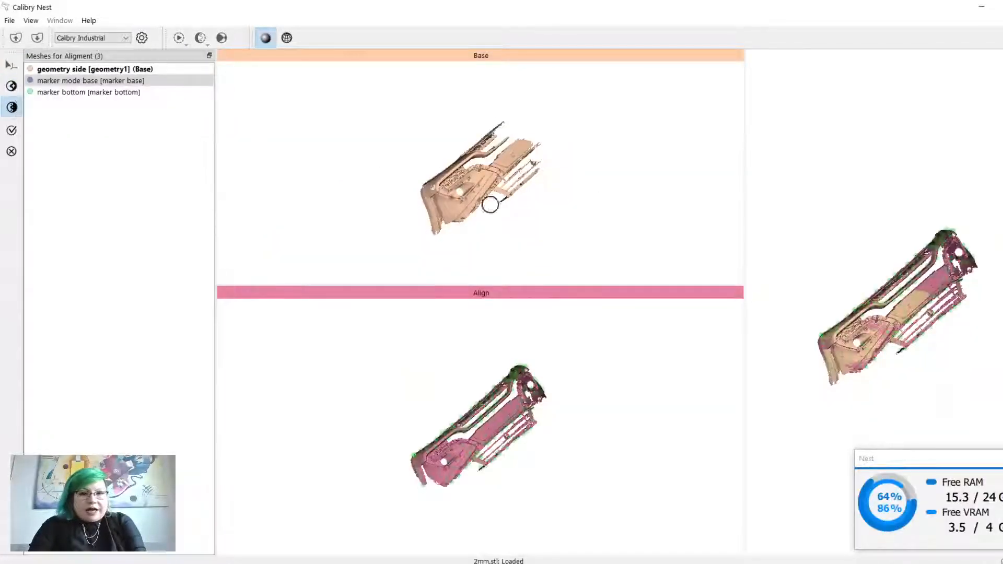
# Step: Set the marker mode base mesh as the base for the alignment
pyautogui.moveTo(552, 187); pyautogui.dragTo(496, 194)
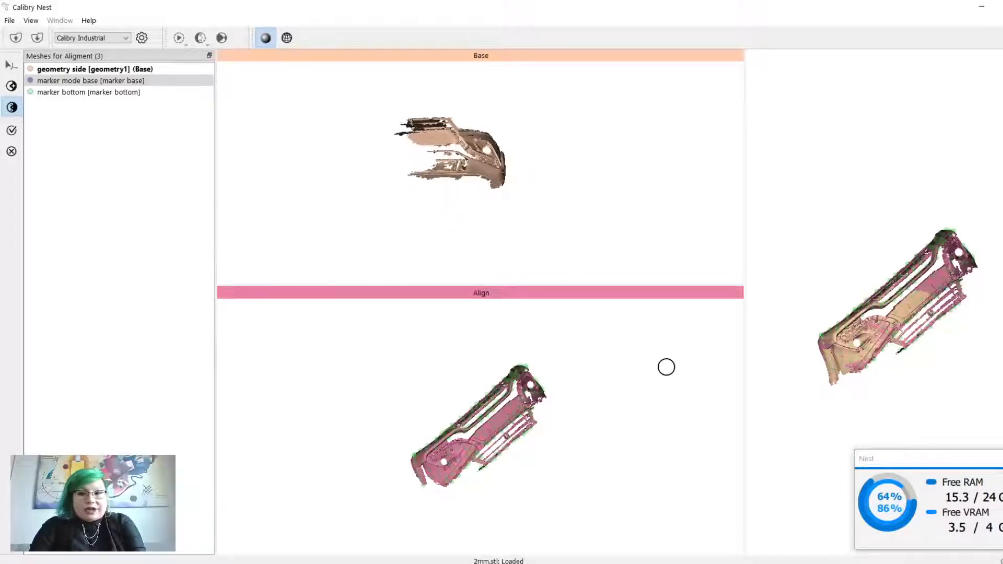
pyautogui.moveTo(494, 404); pyautogui.dragTo(518, 421)
pyautogui.scroll(5, 519, 408)
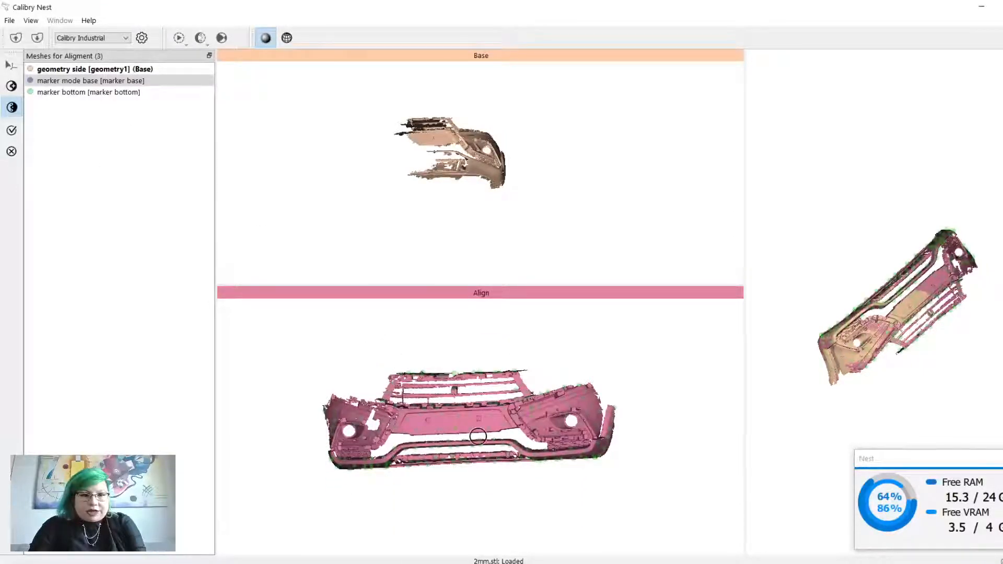
pyautogui.click(145, 81)
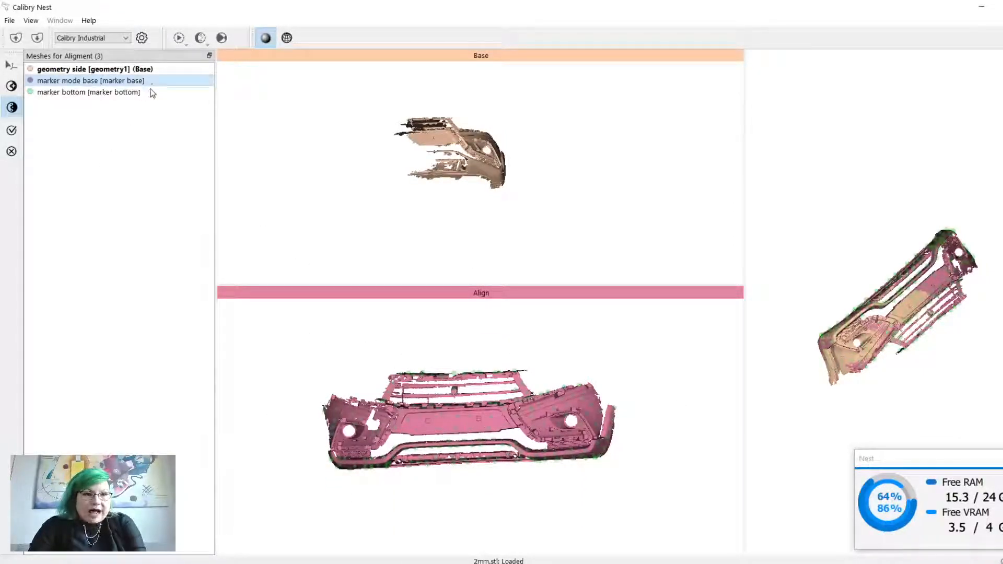
pyautogui.rightClick(154, 83)
pyautogui.click(167, 94)
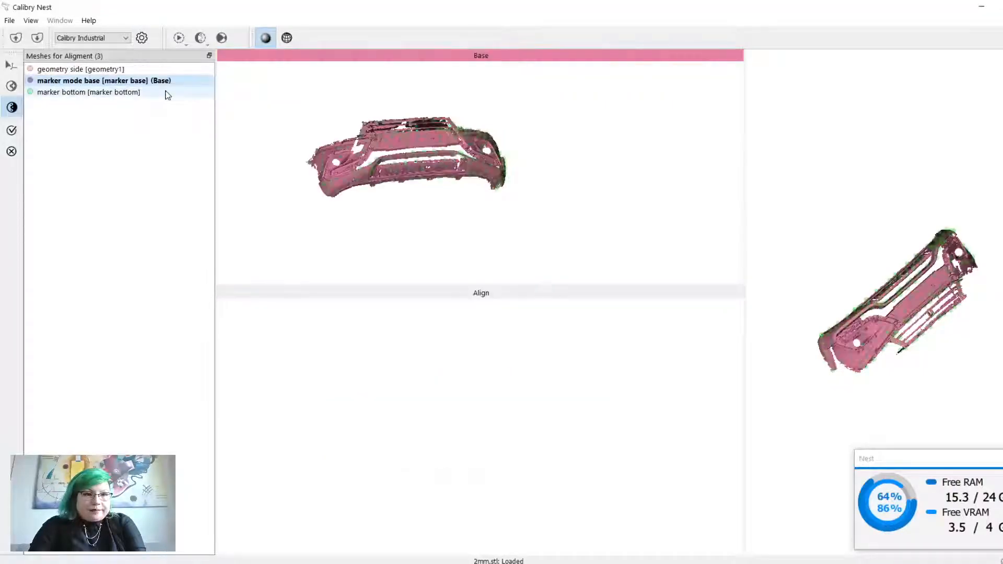
# Step: Select the marker bottom mesh for alignment and align it to the marker mode base mesh
pyautogui.moveTo(465, 195); pyautogui.dragTo(541, 198)
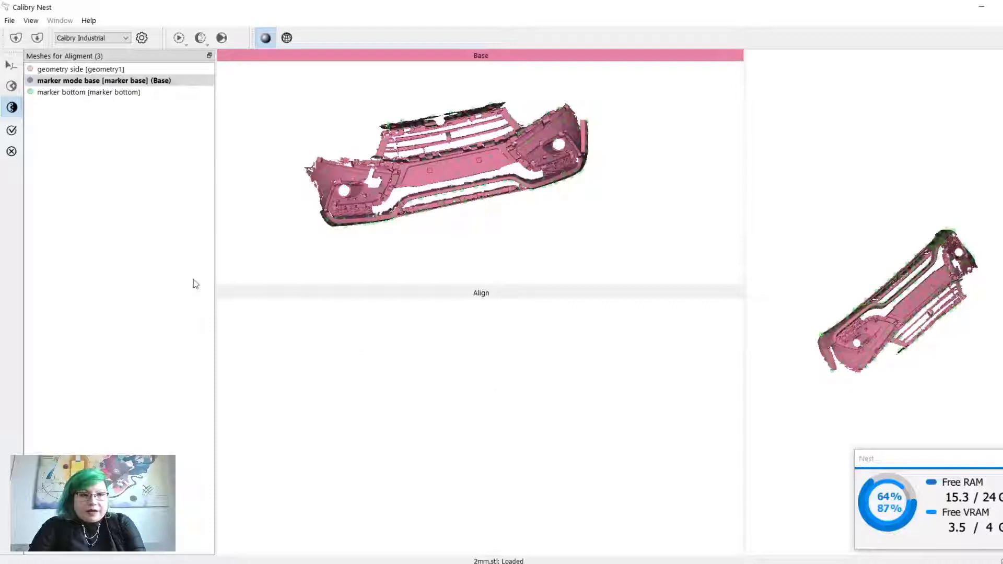
pyautogui.click(99, 92)
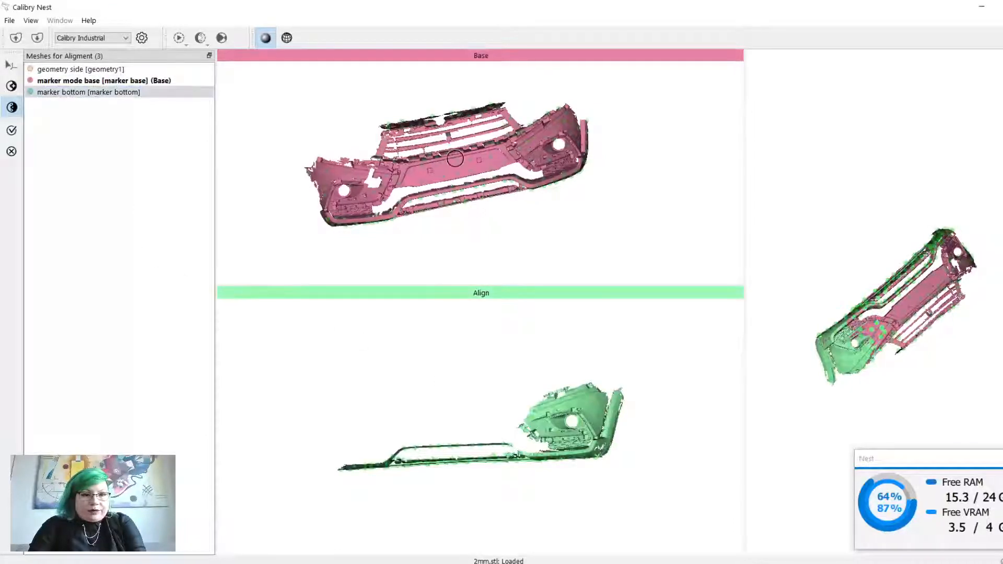
pyautogui.moveTo(455, 158); pyautogui.dragTo(460, 166)
pyautogui.moveTo(550, 530); pyautogui.dragTo(529, 440)
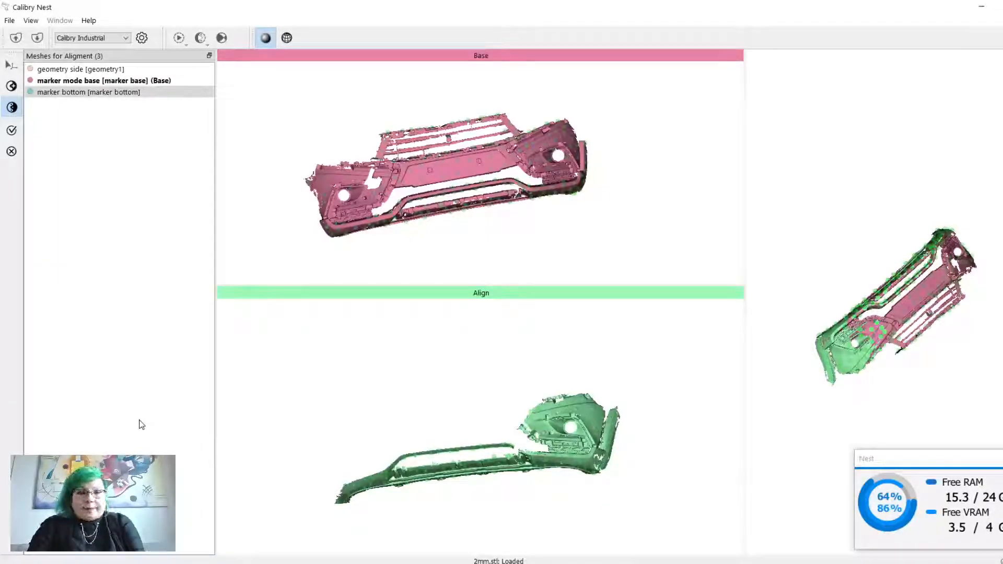
pyautogui.scroll(4, 506, 198)
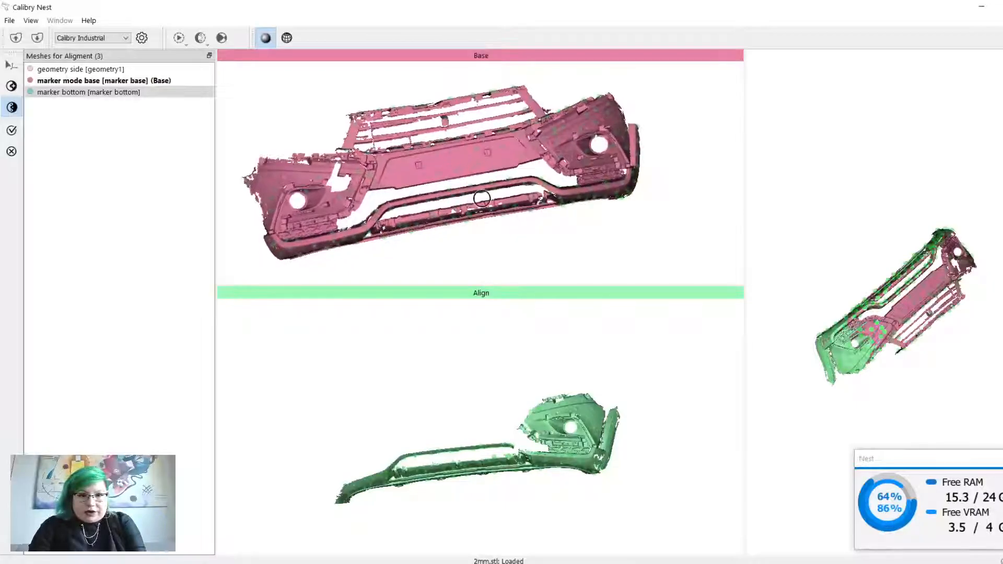
pyautogui.moveTo(506, 199); pyautogui.dragTo(497, 152)
pyautogui.scroll(5, 535, 410)
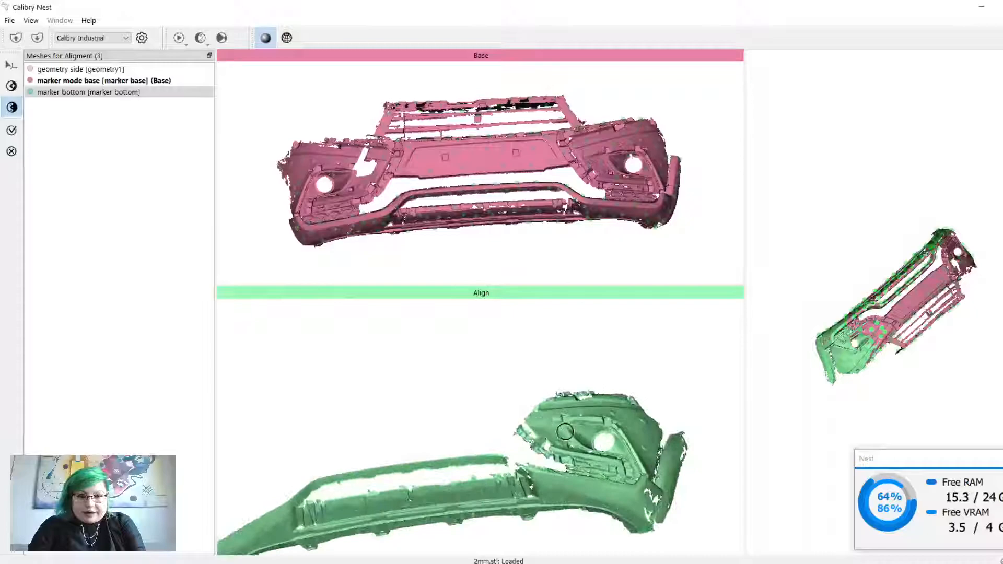
pyautogui.moveTo(573, 386); pyautogui.dragTo(567, 345)
pyautogui.moveTo(571, 242); pyautogui.dragTo(524, 241)
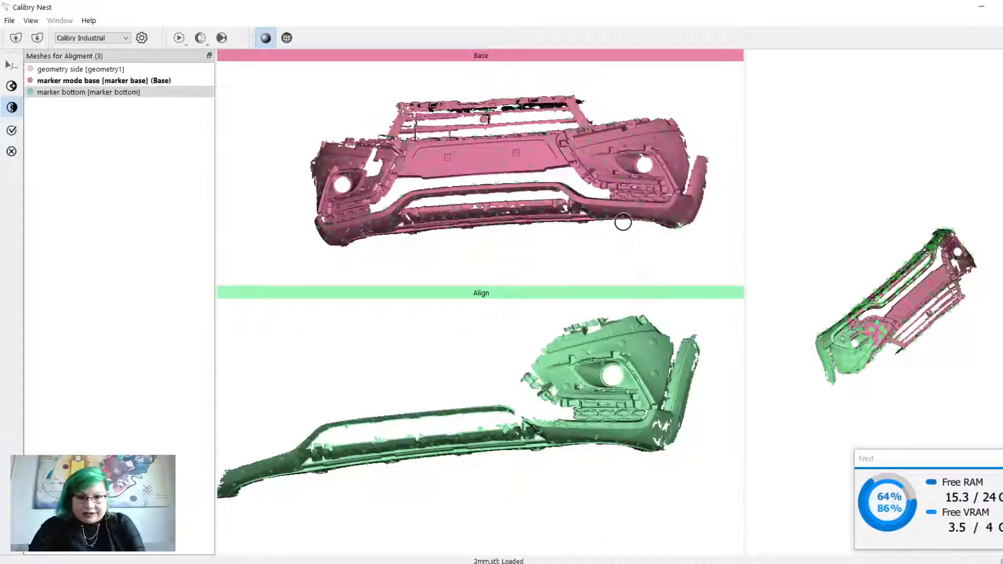
pyautogui.scroll(2, 597, 191)
pyautogui.scroll(3, 596, 192)
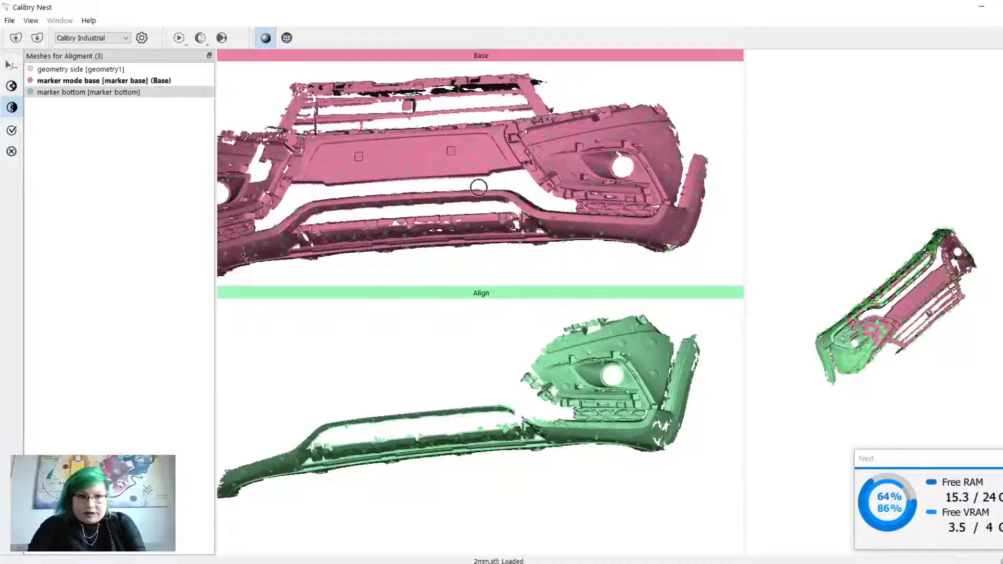
pyautogui.moveTo(834, 255); pyautogui.dragTo(844, 266)
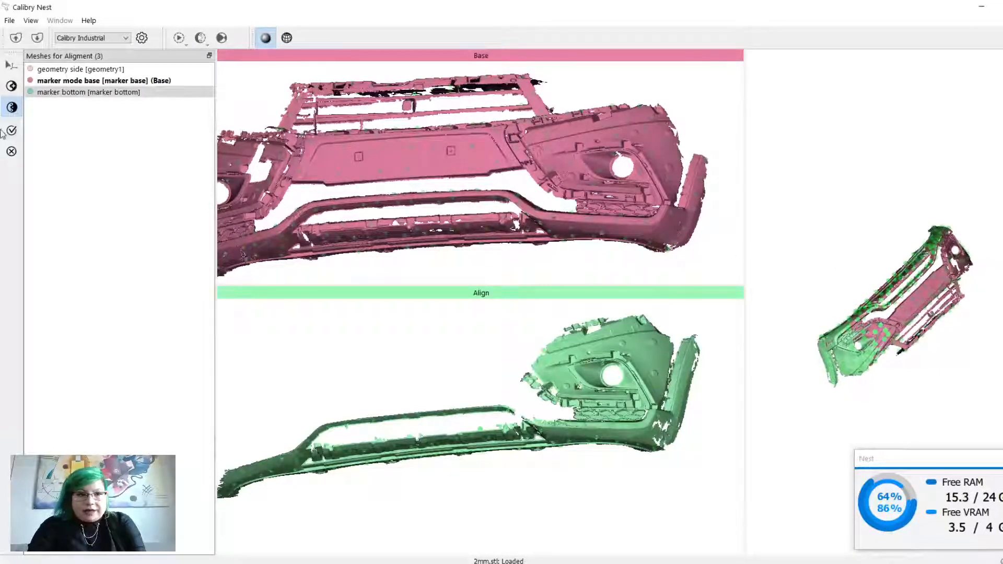
pyautogui.click(11, 86)
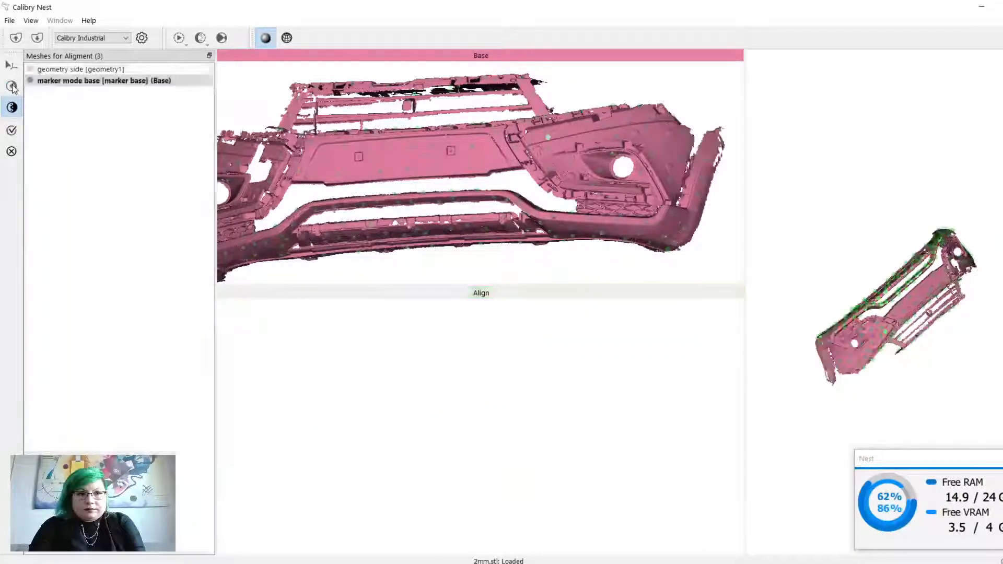
# Step: Examine the combined marker base and marker bottom scan from several angles
pyautogui.moveTo(940, 293); pyautogui.dragTo(929, 223)
pyautogui.scroll(4, 938, 235)
pyautogui.moveTo(933, 287); pyautogui.dragTo(923, 222, button='middle')
pyautogui.moveTo(924, 223); pyautogui.dragTo(909, 308)
pyautogui.moveTo(518, 109); pyautogui.dragTo(531, 149)
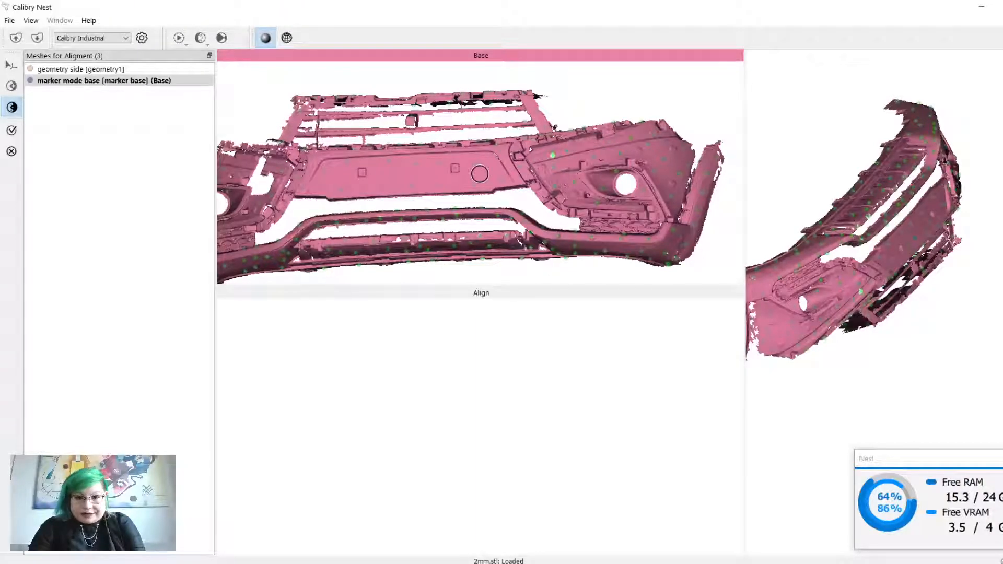
# Step: Choose the geometry side mesh as the mesh to align with the marker mode base
pyautogui.click(157, 71)
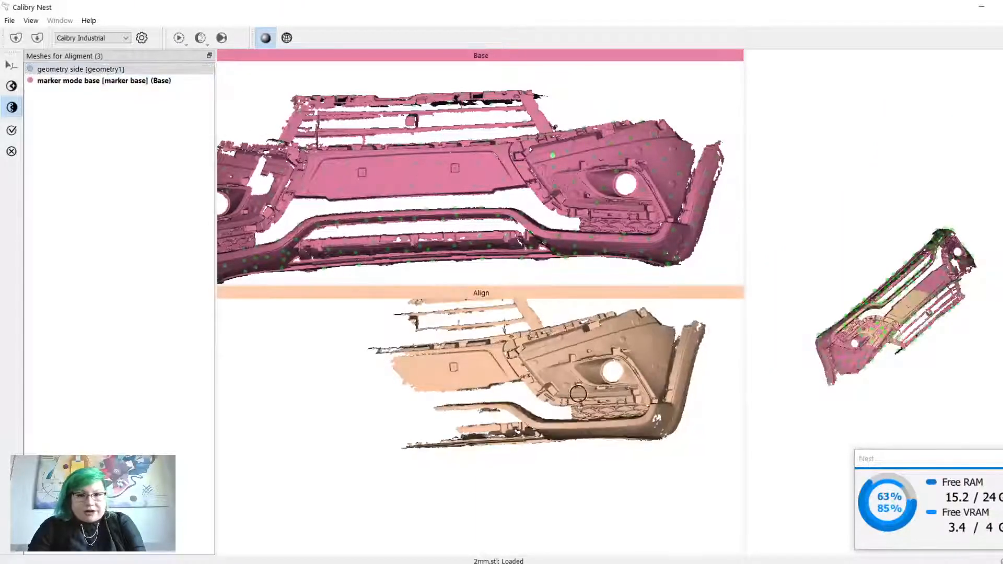
pyautogui.moveTo(578, 394); pyautogui.dragTo(558, 455, button='middle')
pyautogui.scroll(2, 564, 428)
pyautogui.scroll(1, 559, 455)
pyautogui.moveTo(624, 199); pyautogui.dragTo(605, 199)
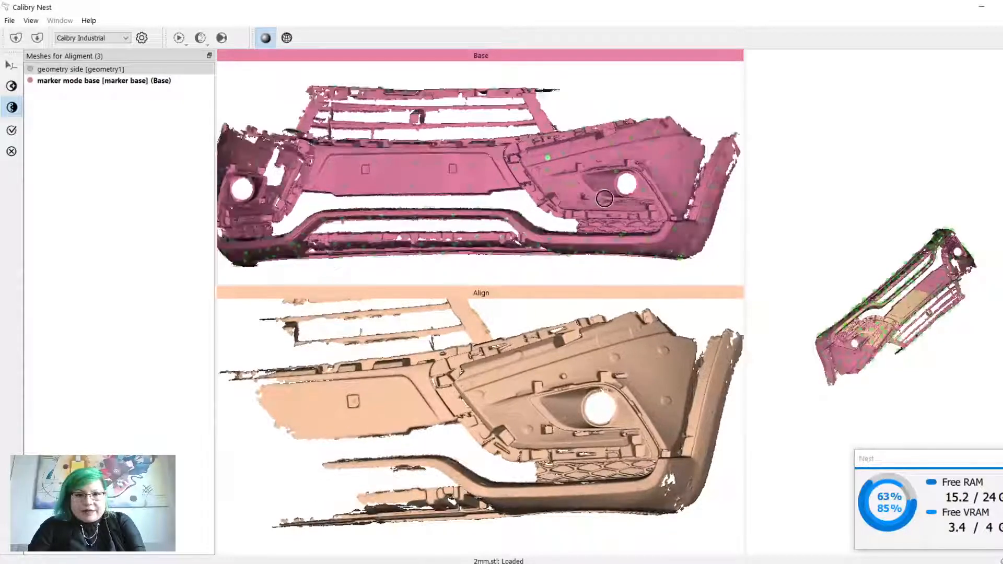
pyautogui.scroll(3, 604, 198)
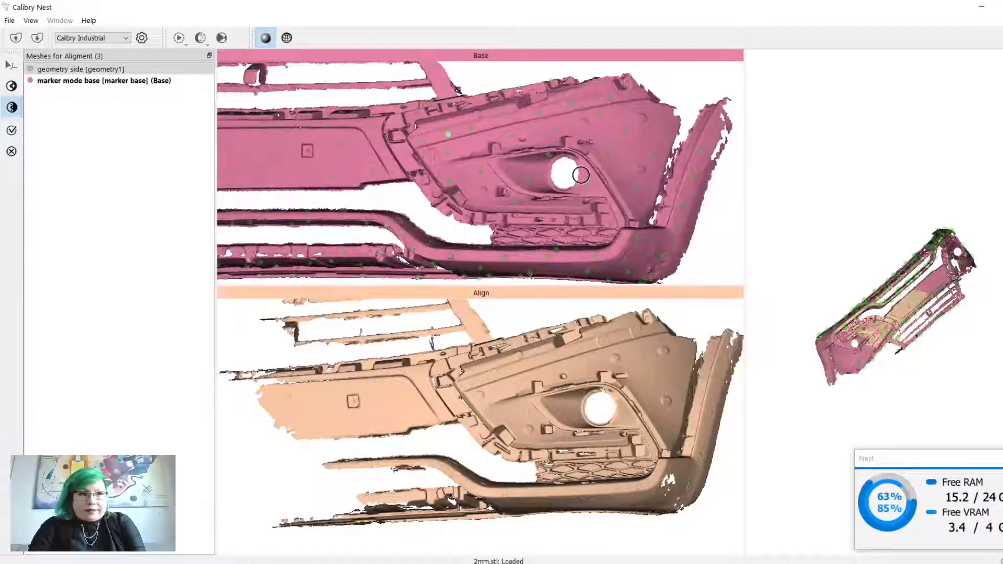
pyautogui.moveTo(601, 382); pyautogui.dragTo(628, 374)
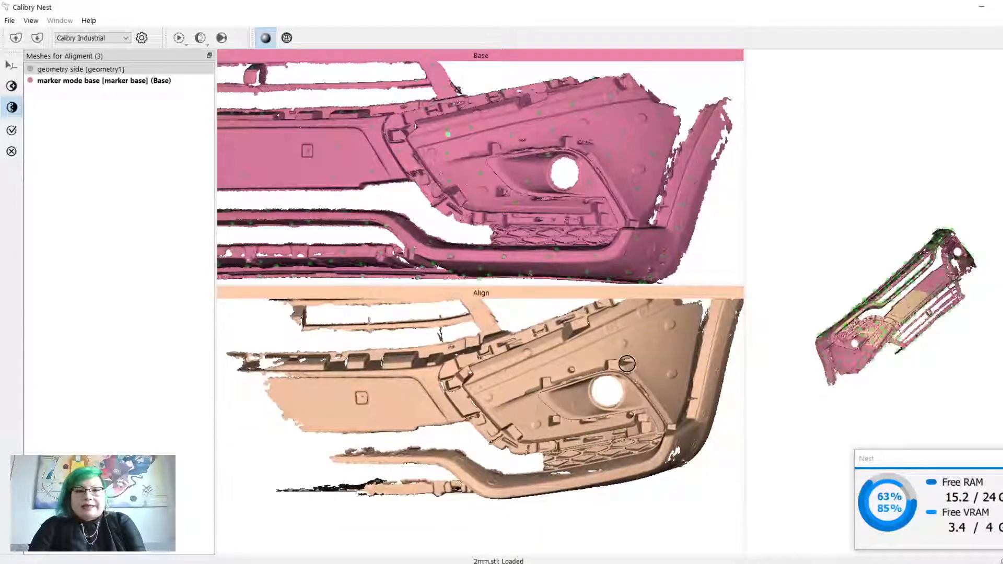
pyautogui.moveTo(572, 185); pyautogui.dragTo(568, 196)
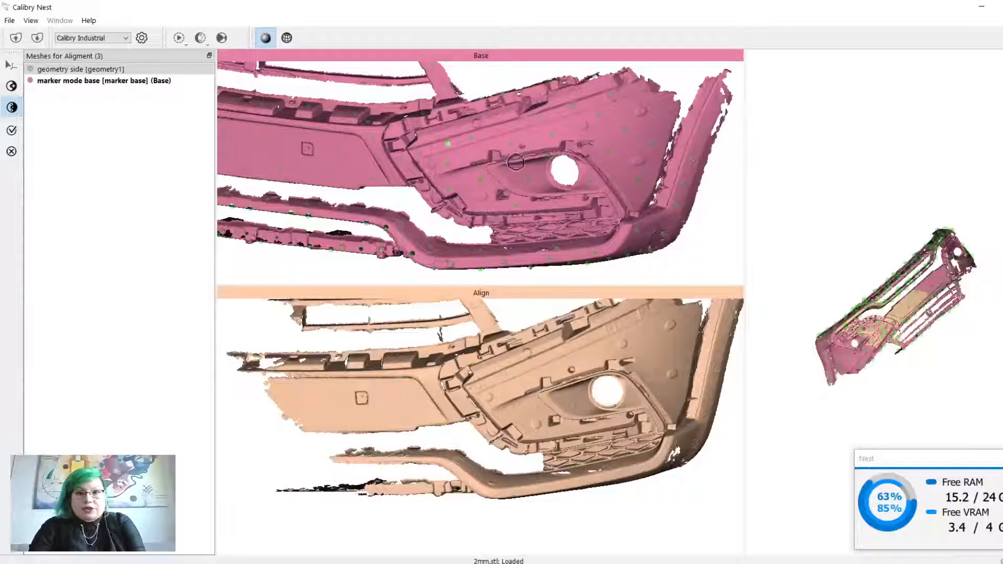
# Step: Place alignment point 1 on the small square feature of the central panel in both the geometry side and base meshes
pyautogui.scroll(5, 449, 384)
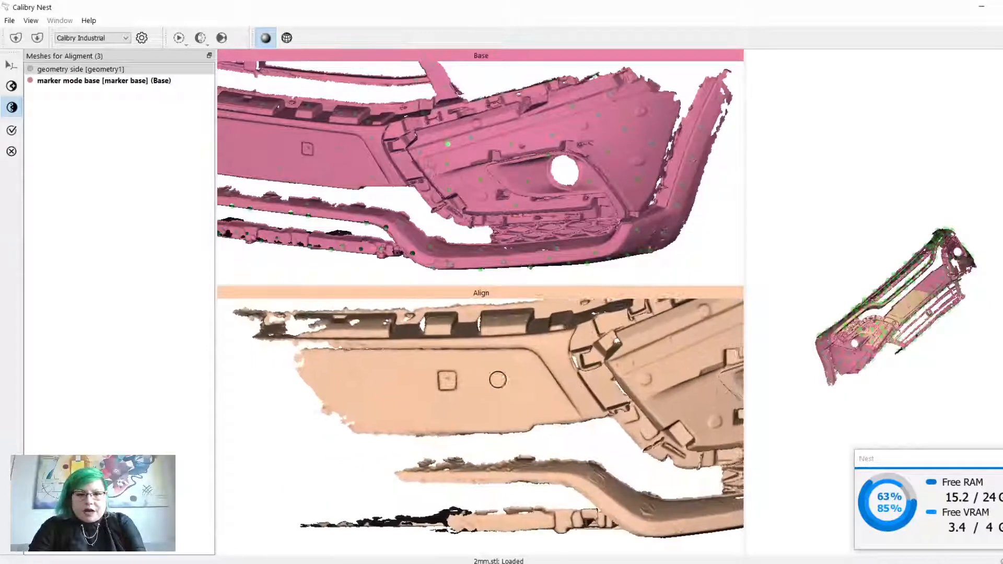
pyautogui.moveTo(498, 380); pyautogui.dragTo(452, 386)
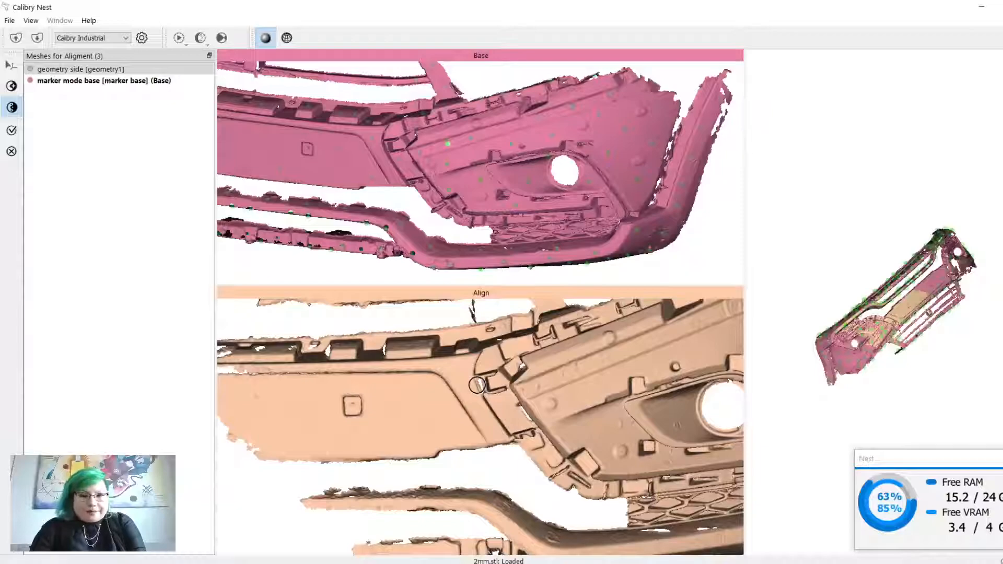
pyautogui.moveTo(340, 410); pyautogui.dragTo(377, 406)
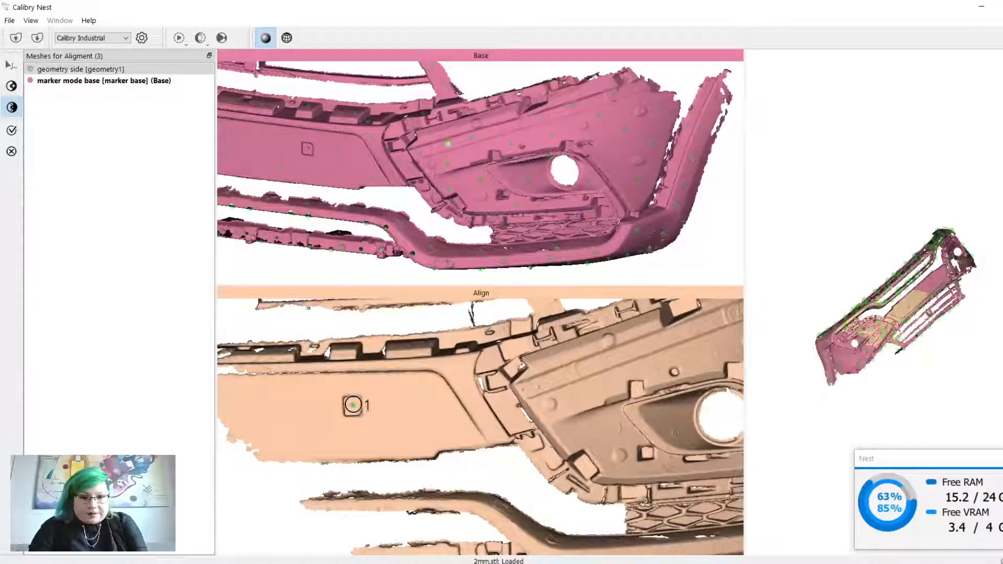
pyautogui.scroll(4, 350, 163)
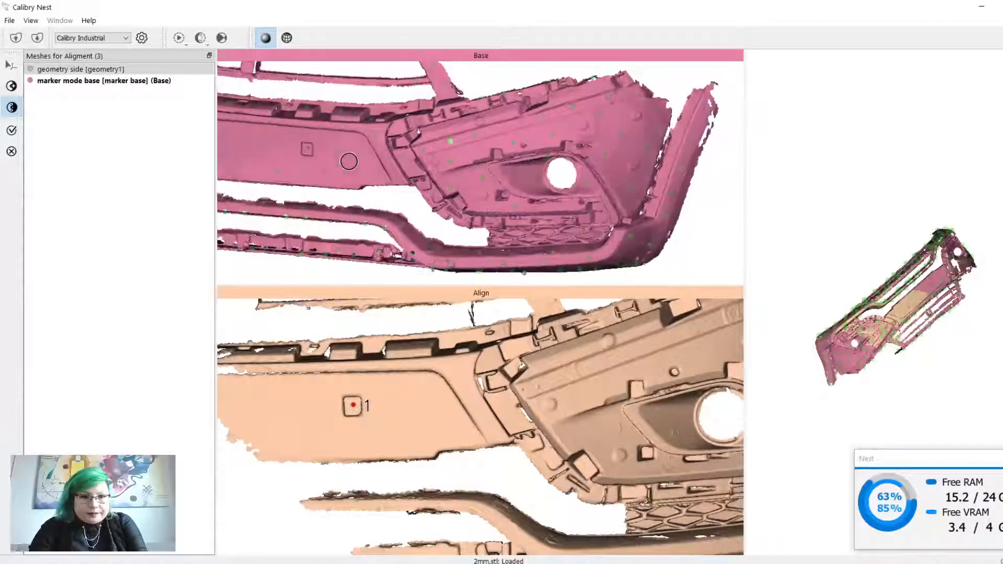
pyautogui.moveTo(345, 161); pyautogui.dragTo(354, 165)
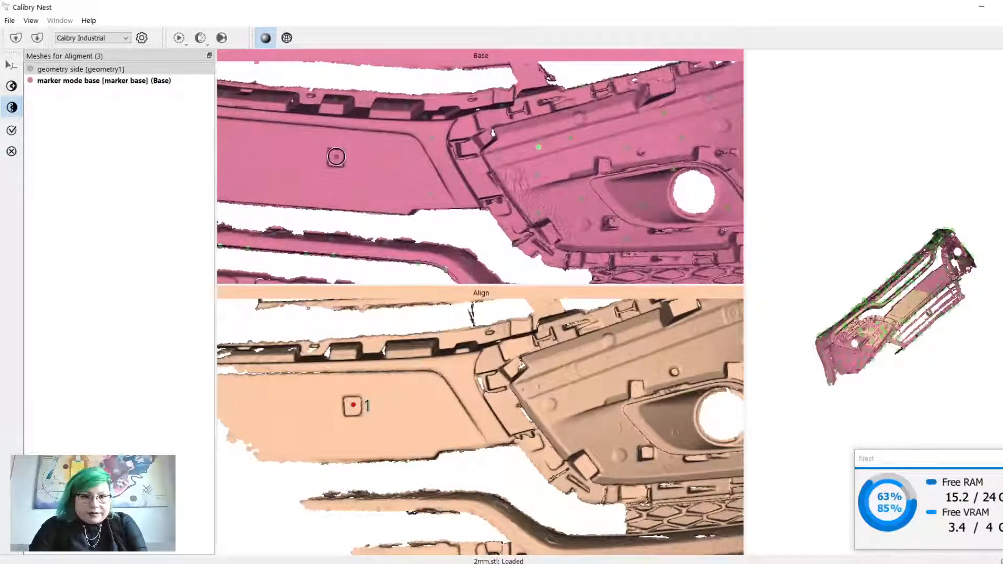
# Step: Place alignment point 2 on the round bump above the fog light opening in both meshes
pyautogui.moveTo(476, 153); pyautogui.dragTo(400, 154)
pyautogui.moveTo(580, 385); pyautogui.dragTo(579, 354)
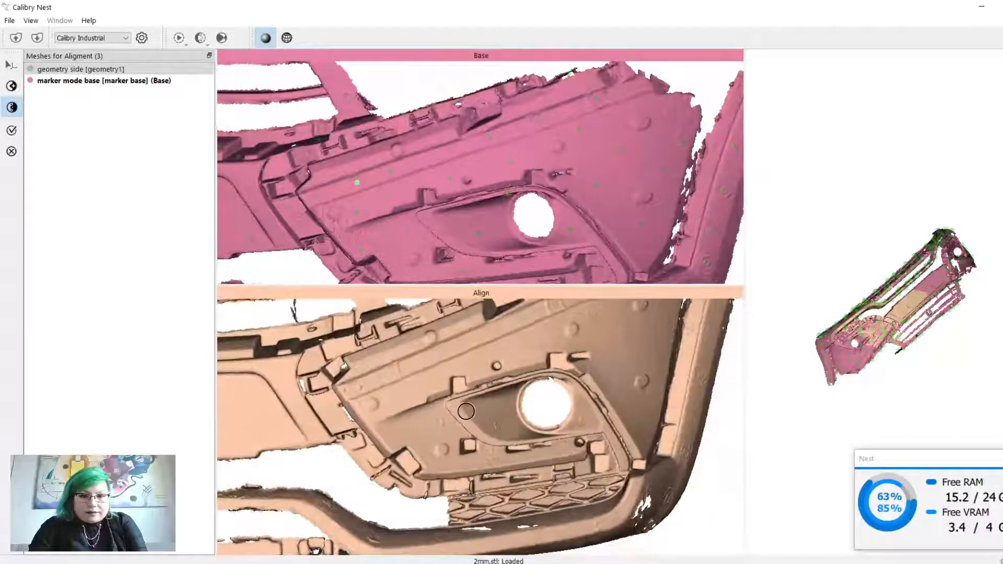
pyautogui.click(574, 330)
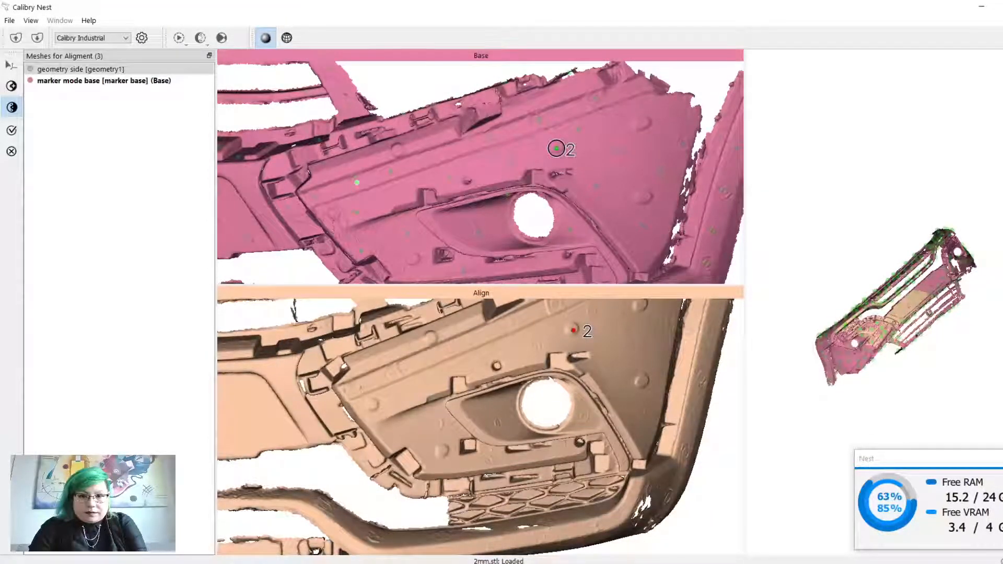
pyautogui.click(556, 149)
# Step: Place alignment point 3 on the round bump below and left of the fog light opening in both meshes, and check the alignment preview
pyautogui.moveTo(548, 208); pyautogui.dragTo(583, 173)
pyautogui.moveTo(570, 391); pyautogui.dragTo(576, 352)
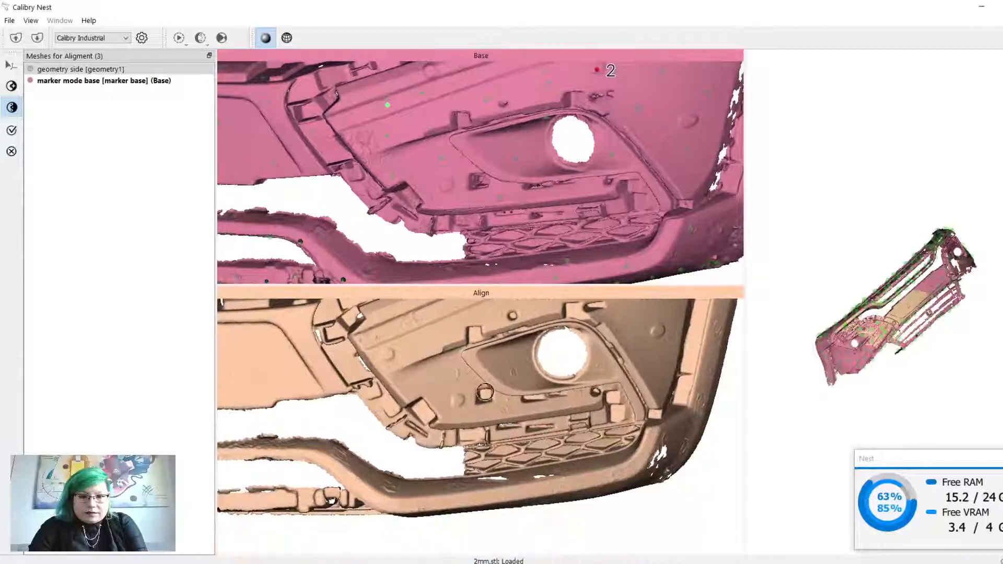
pyautogui.click(459, 401)
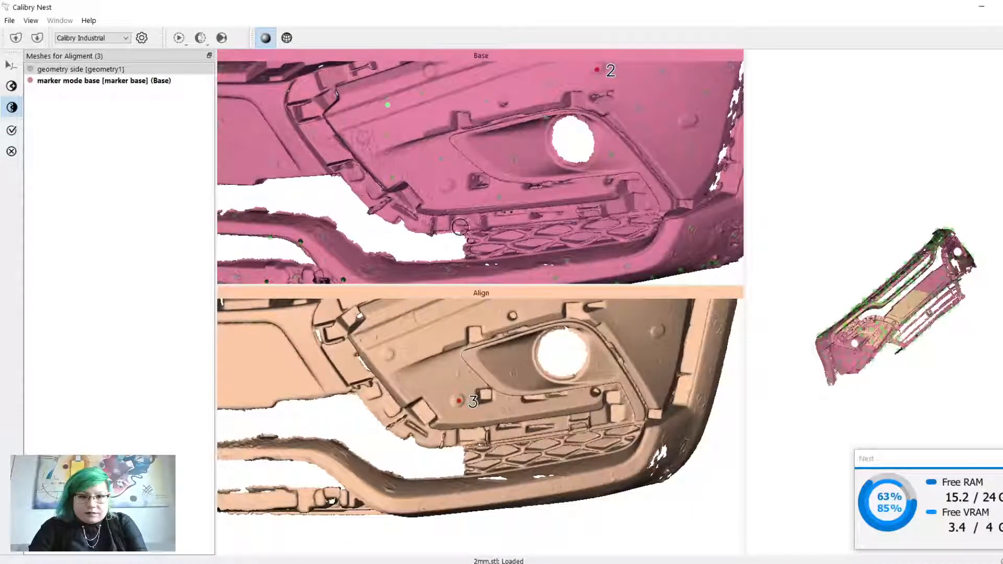
pyautogui.click(447, 187)
pyautogui.moveTo(486, 170); pyautogui.dragTo(502, 175)
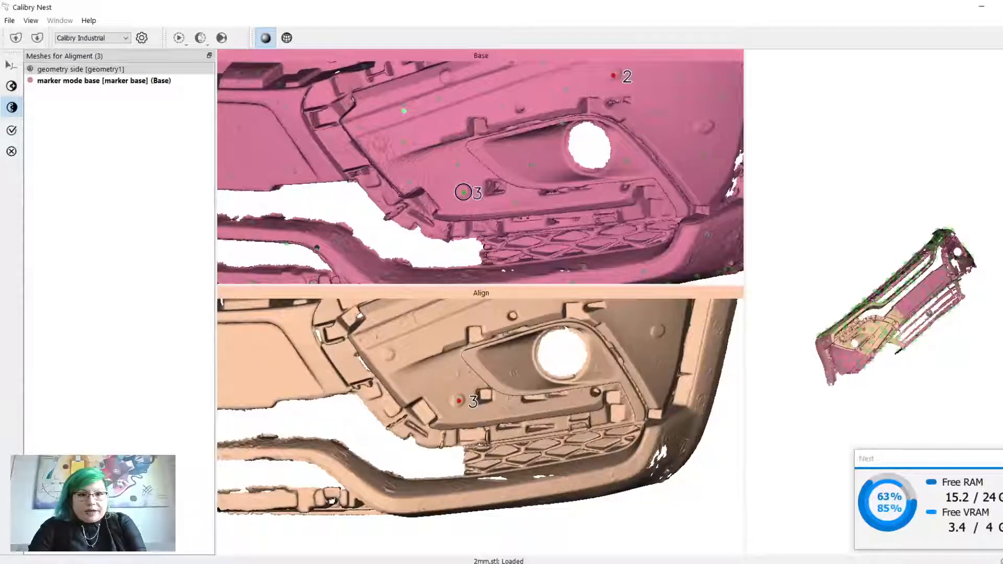
pyautogui.moveTo(889, 275)
pyautogui.mouseDown()
pyautogui.moveTo(930, 347)
pyautogui.moveTo(931, 281)
pyautogui.mouseUp()
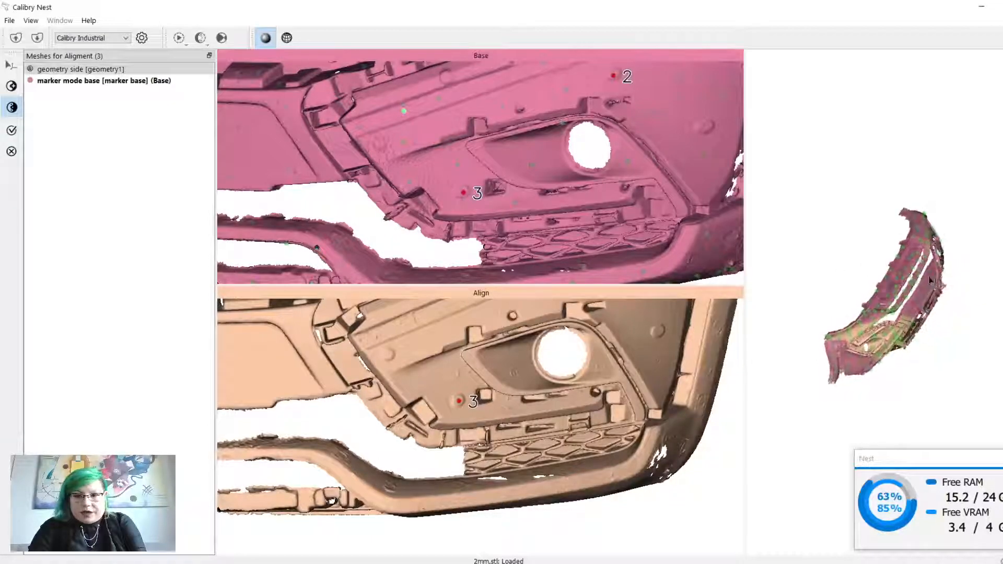
# Step: Examine the preview of the geometry side mesh overlaid on the marker base from several angles, checking the overlap around the fog light and panel
pyautogui.scroll(4, 930, 282)
pyautogui.moveTo(931, 285); pyautogui.dragTo(930, 252, button='middle')
pyautogui.moveTo(896, 266); pyautogui.dragTo(892, 244)
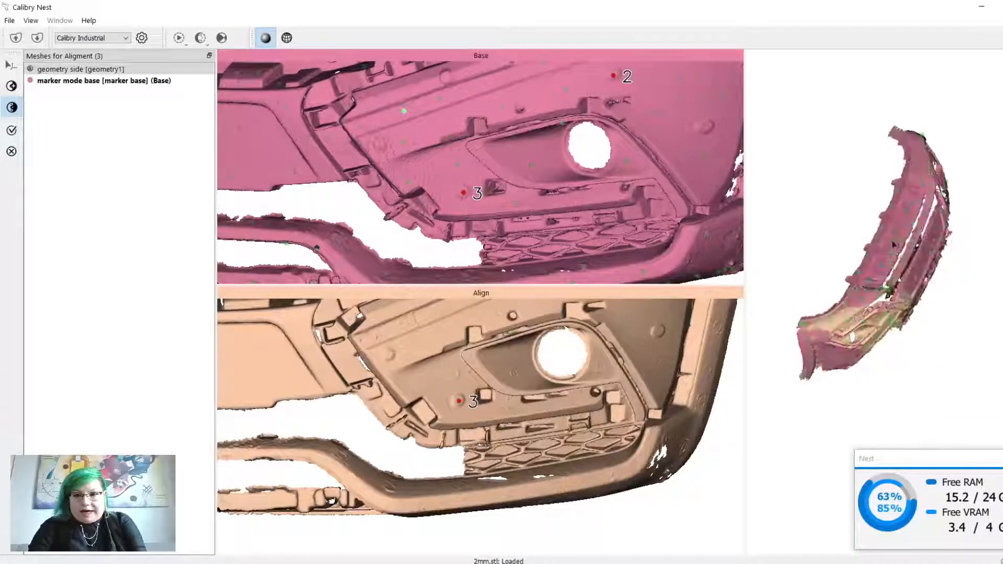
pyautogui.moveTo(949, 460); pyautogui.dragTo(110, 466)
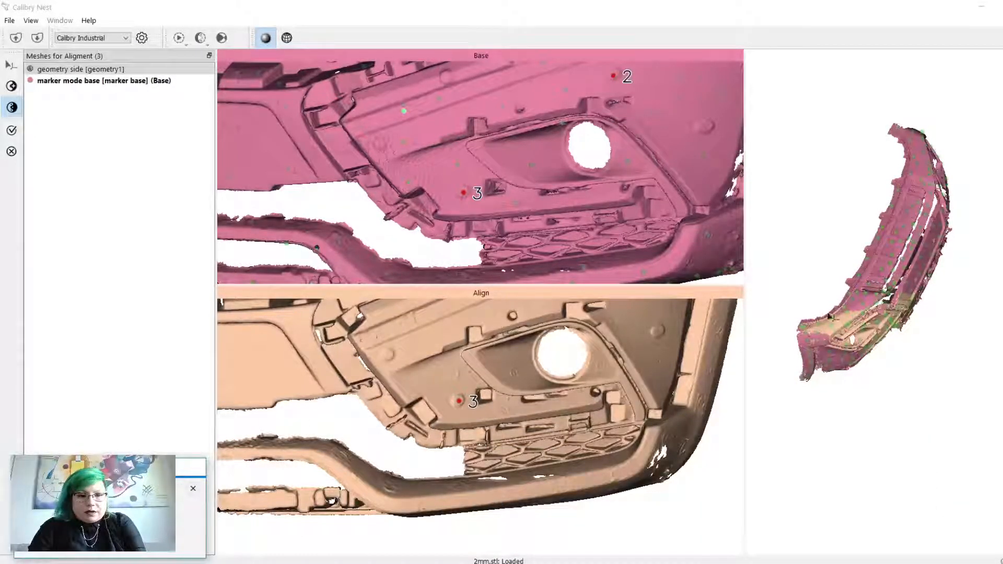
pyautogui.moveTo(854, 332); pyautogui.dragTo(893, 359)
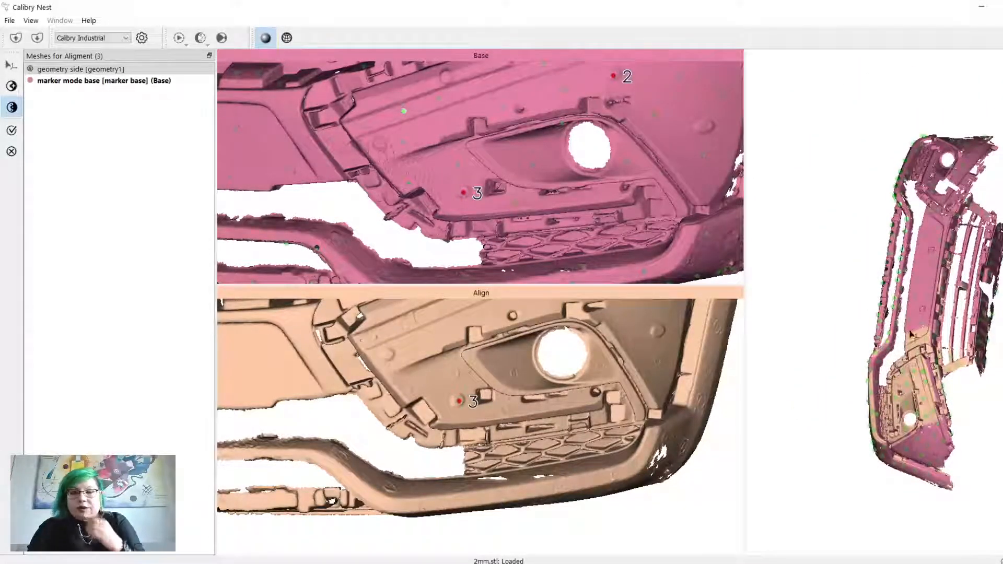
pyautogui.moveTo(972, 342); pyautogui.dragTo(967, 257)
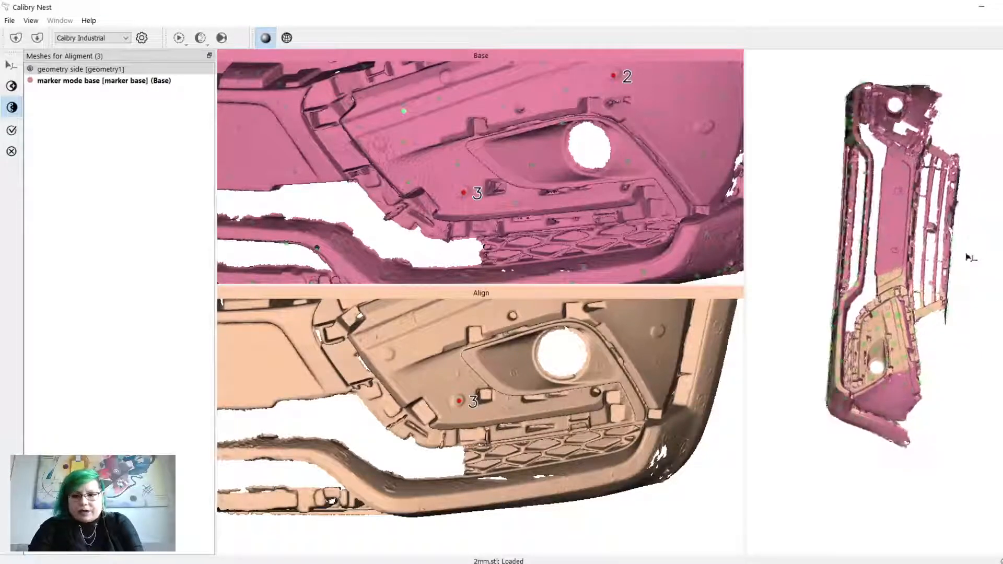
pyautogui.scroll(5, 956, 271)
pyautogui.moveTo(943, 288); pyautogui.dragTo(882, 246)
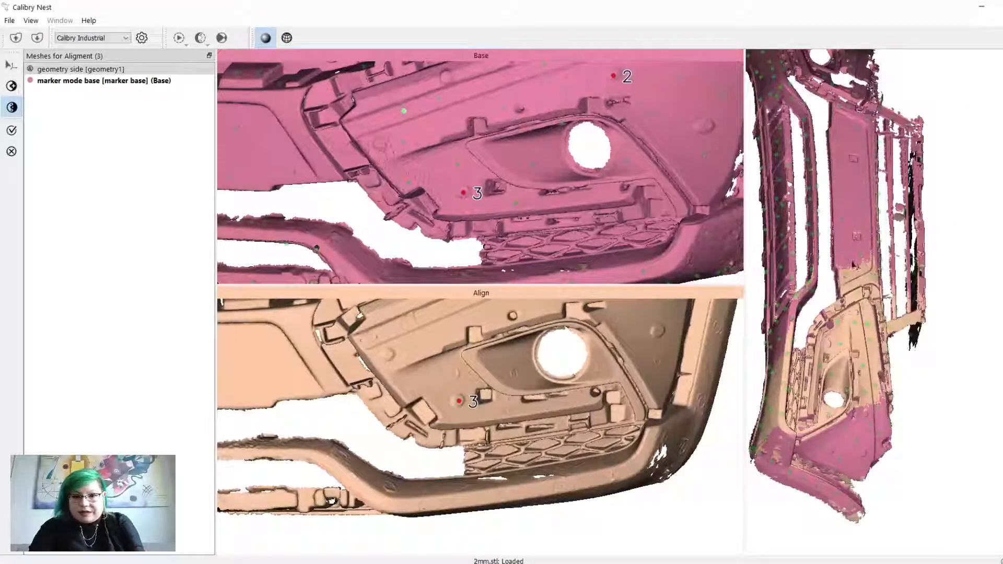
pyautogui.moveTo(854, 262); pyautogui.dragTo(836, 252)
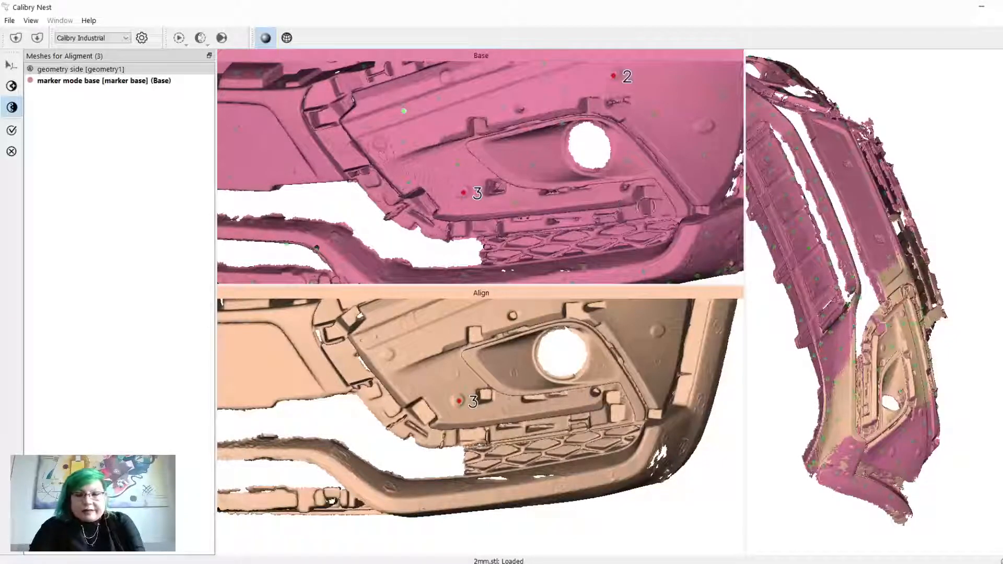
pyautogui.moveTo(966, 328)
pyautogui.mouseDown()
pyautogui.moveTo(979, 329)
pyautogui.moveTo(958, 329)
pyautogui.mouseUp()
pyautogui.scroll(5, 959, 329)
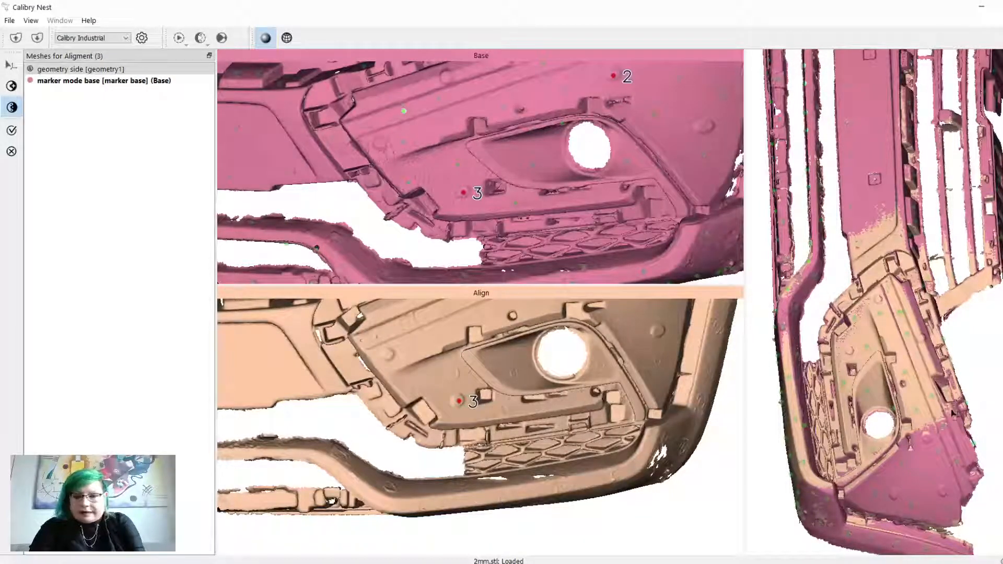
pyautogui.moveTo(952, 412); pyautogui.dragTo(933, 272)
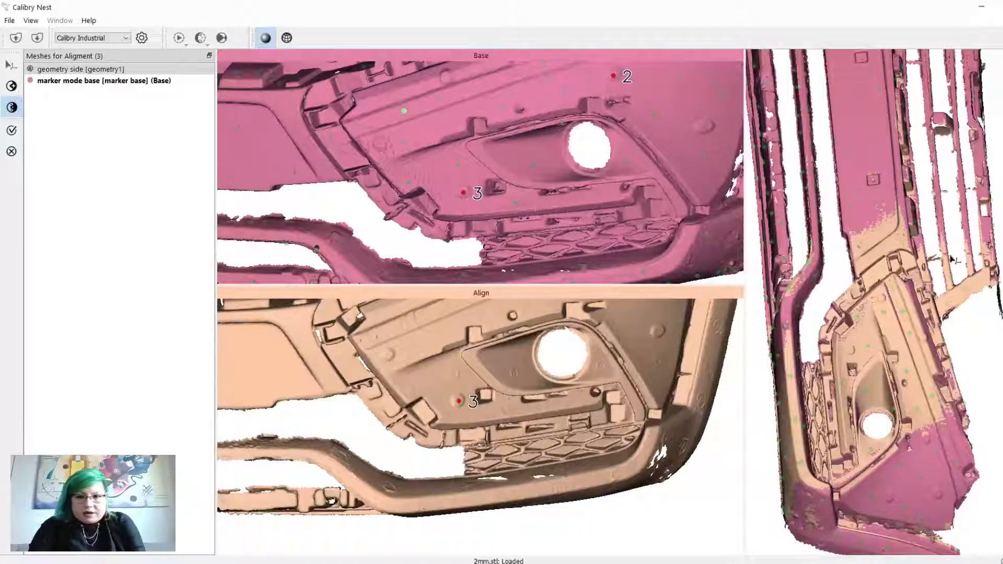
pyautogui.scroll(-5, 956, 260)
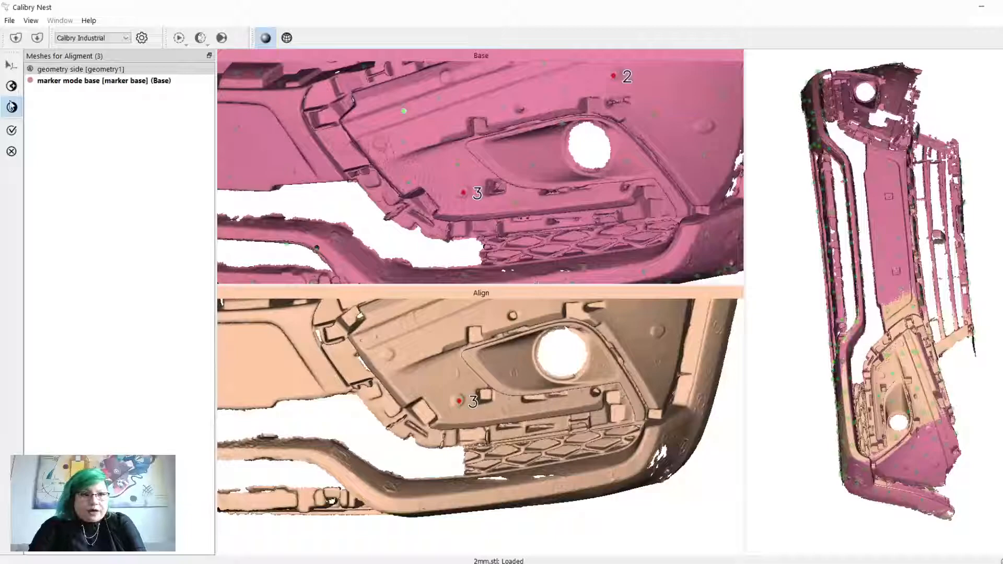
# Step: Align the geometry side mesh to the marker mode base using the placed points, and accept the alignment of all meshes
pyautogui.click(12, 88)
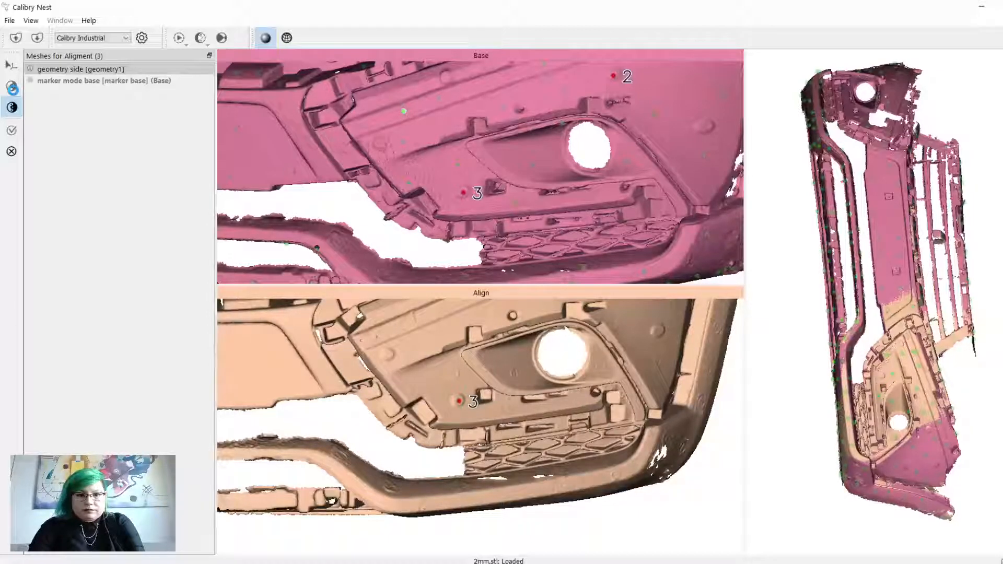
pyautogui.click(12, 88)
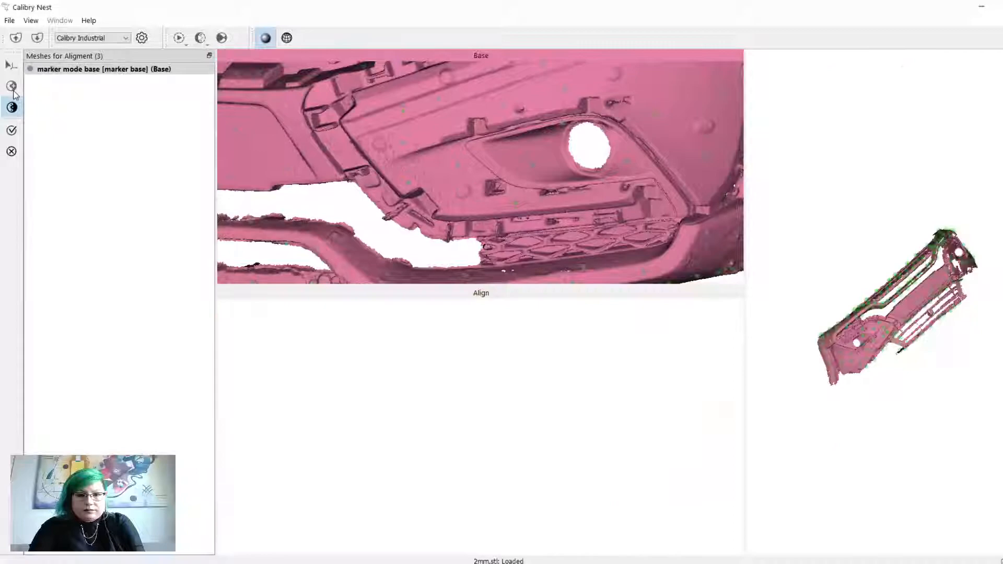
pyautogui.click(13, 132)
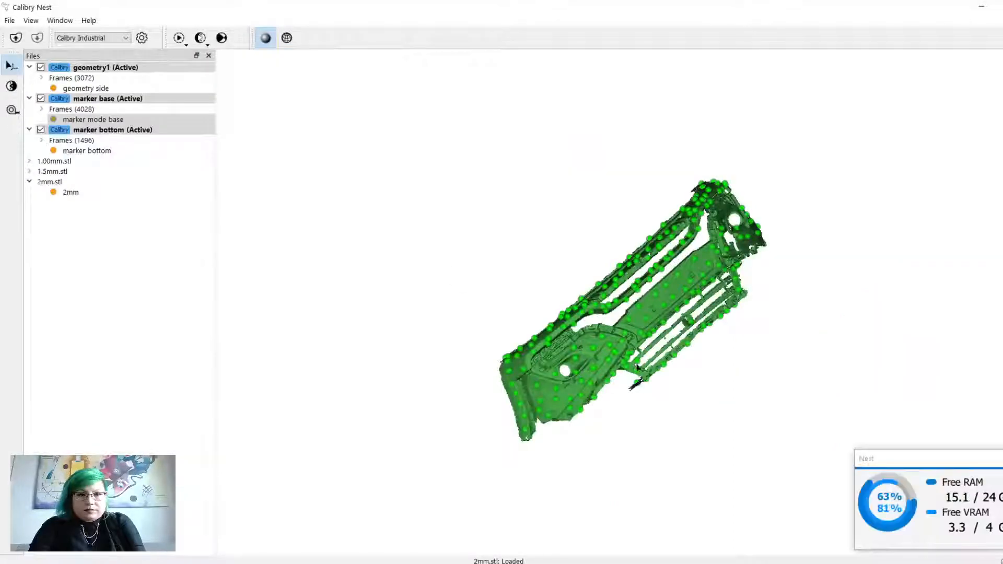
# Step: Examine the combined bumper scans up close and check which multiple-scan processing options are offered
pyautogui.moveTo(679, 314); pyautogui.dragTo(465, 228)
pyautogui.scroll(5, 621, 273)
pyautogui.moveTo(465, 228); pyautogui.dragTo(618, 233, button='middle')
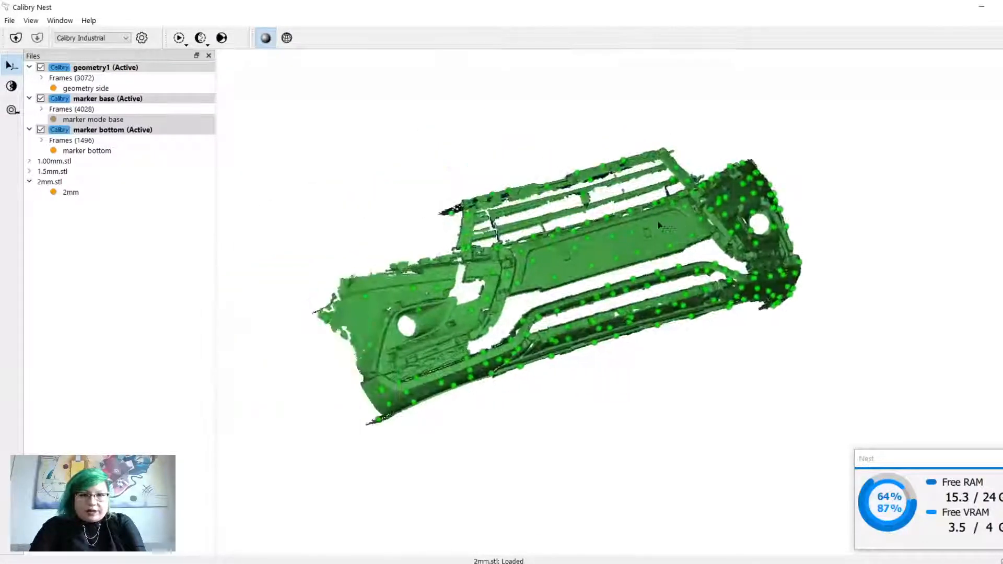
pyautogui.scroll(3, 618, 233)
pyautogui.scroll(4, 616, 232)
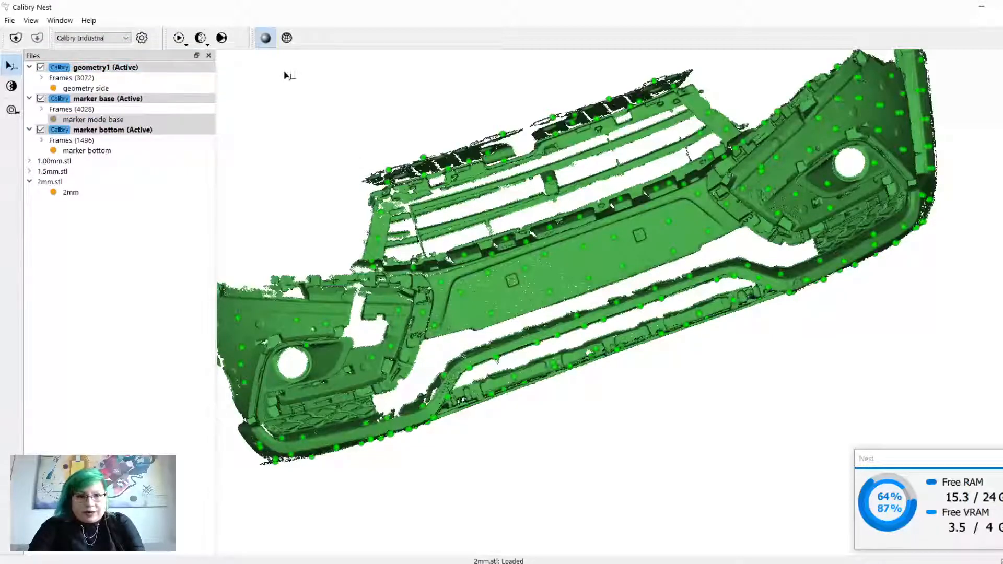
pyautogui.click(206, 45)
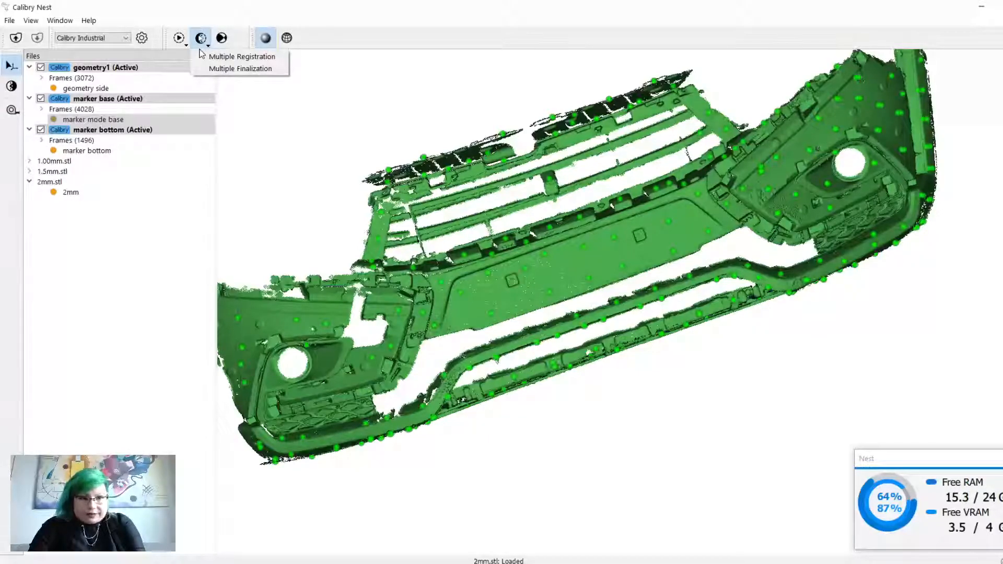
pyautogui.doubleClick(120, 89)
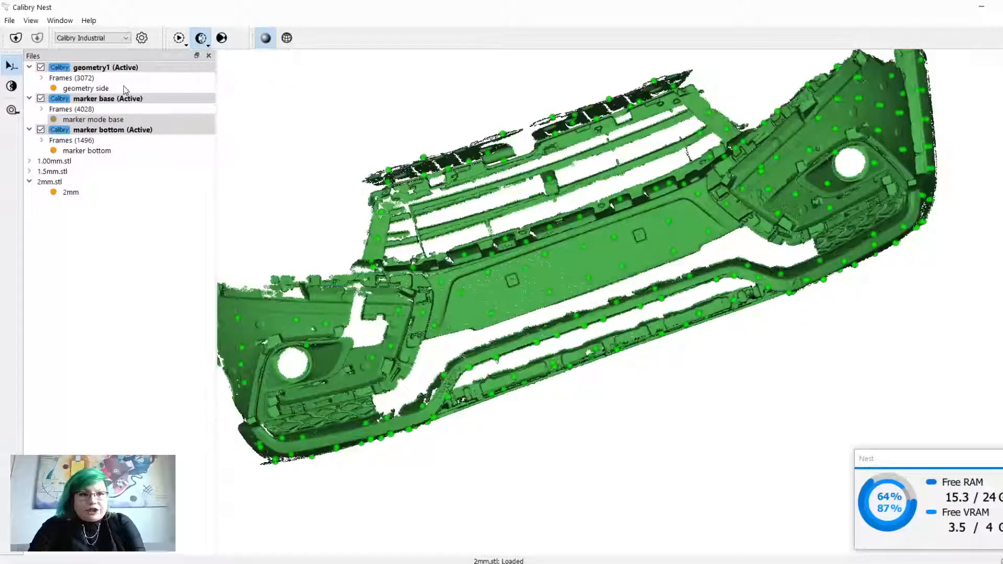
# Step: Activate only the marker bottom scan, reactivate all three scans, and check the Multiple Registration and Multiple Finalization options
pyautogui.doubleClick(124, 152)
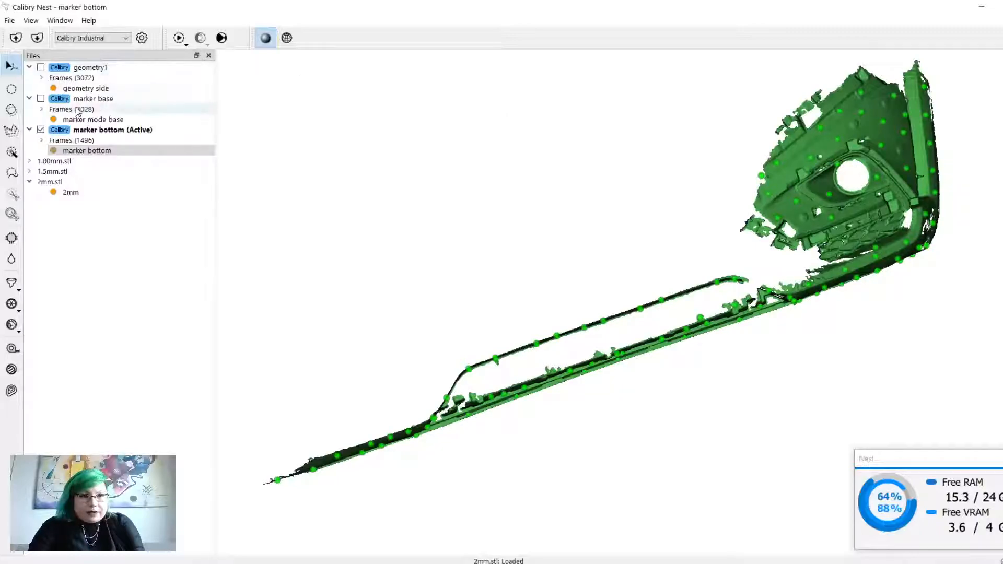
pyautogui.click(41, 98)
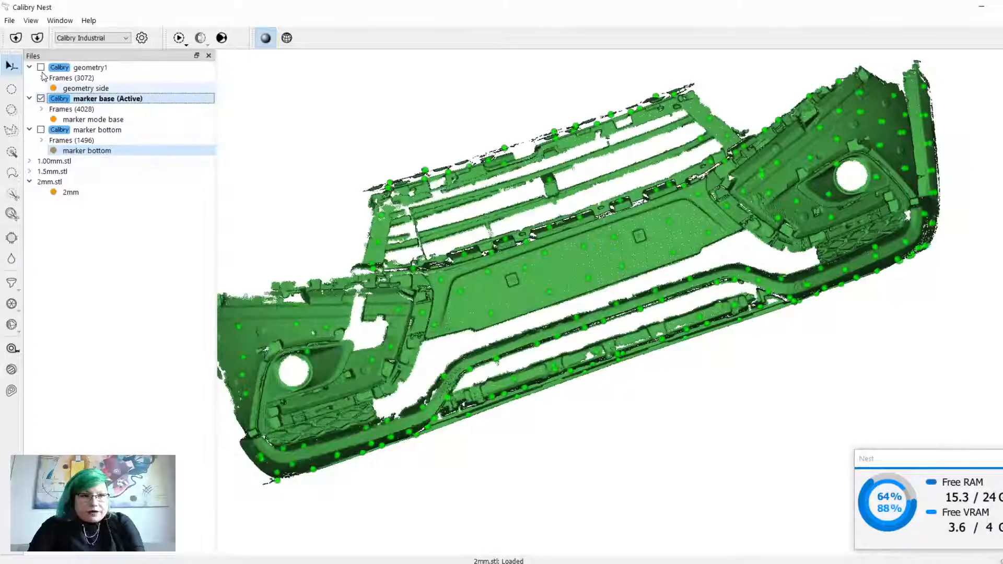
pyautogui.click(41, 67)
pyautogui.click(41, 129)
pyautogui.click(41, 129)
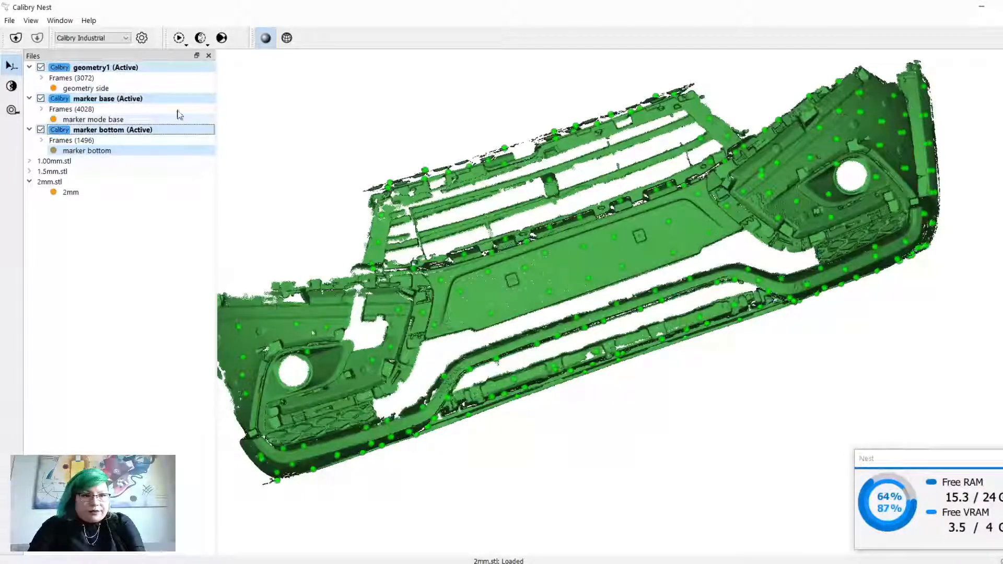
pyautogui.click(202, 48)
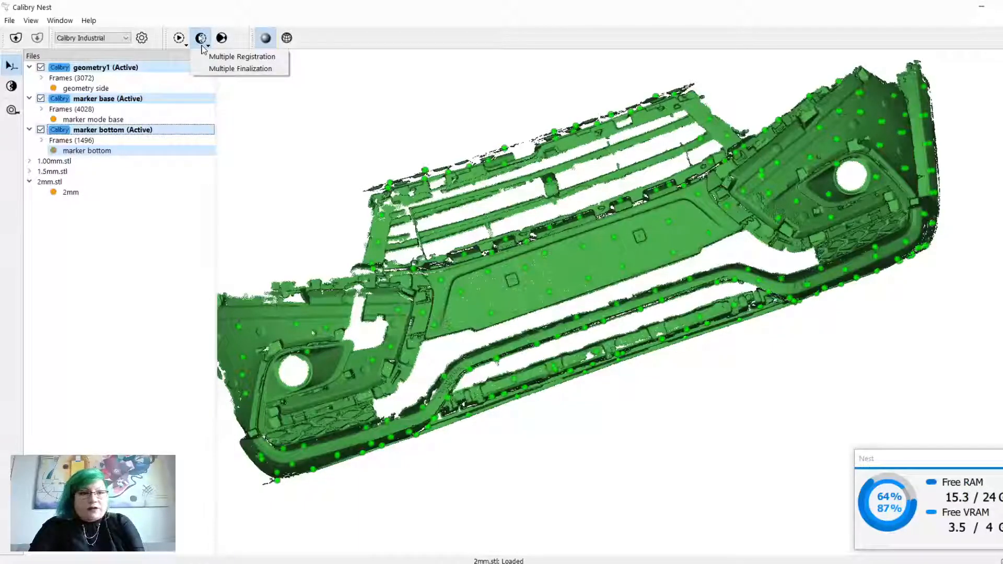
pyautogui.click(185, 197)
# Step: Isolate the marker bottom scan once more, and make geometry1 and marker base active together with it
pyautogui.click(121, 130)
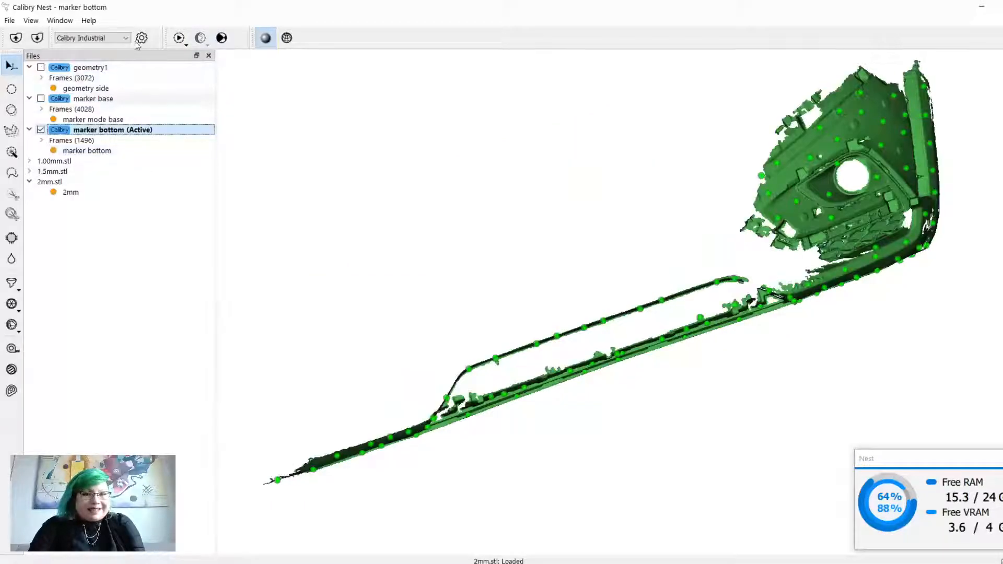
pyautogui.click(40, 69)
pyautogui.moveTo(619, 231); pyautogui.dragTo(647, 228)
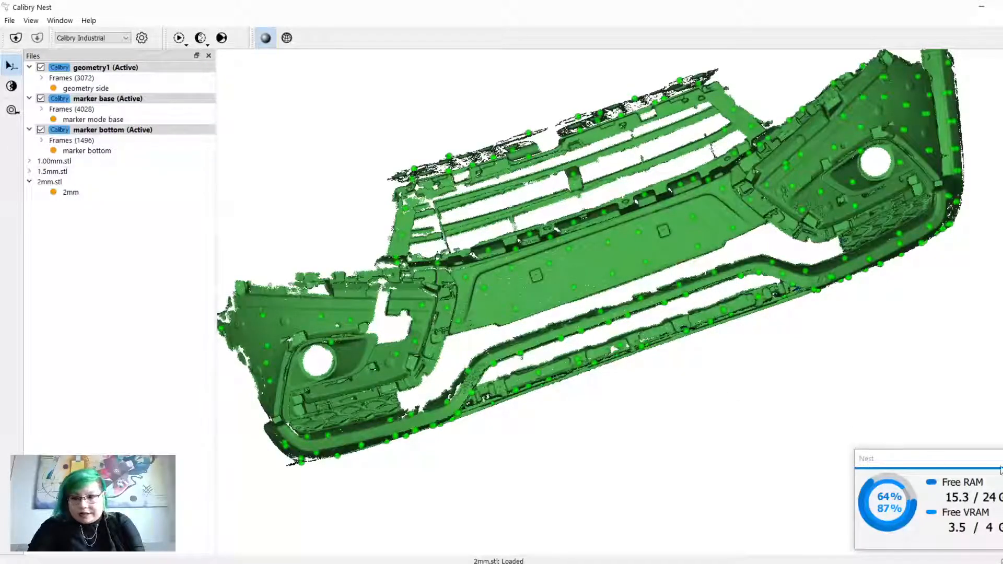
# Step: Check the free RAM and VRAM in the memory monitor, repositioning it beside the bumper model
pyautogui.moveTo(1001, 470); pyautogui.dragTo(178, 468)
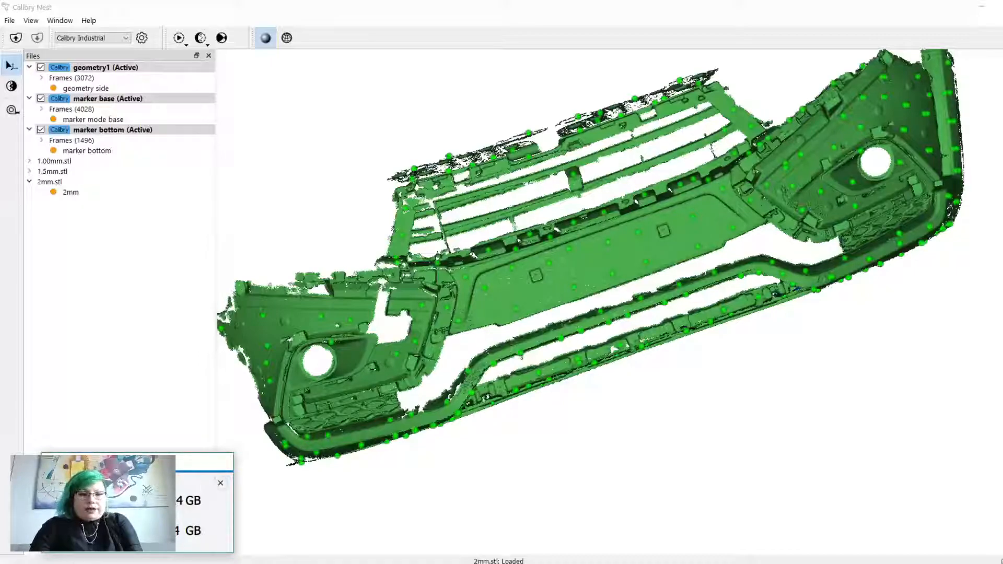
pyautogui.moveTo(130, 462); pyautogui.dragTo(937, 460)
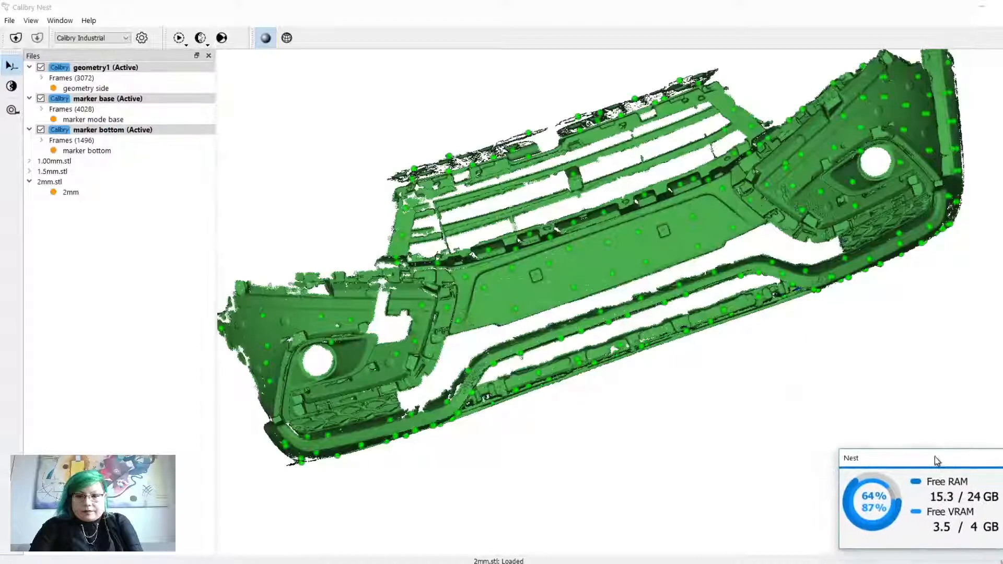
pyautogui.moveTo(665, 221)
pyautogui.mouseDown()
pyautogui.moveTo(662, 248)
pyautogui.moveTo(660, 230)
pyautogui.mouseUp()
# Step: Try a finalization resolution of 1.00 mm in the processing settings, and close them without saving
pyautogui.click(142, 38)
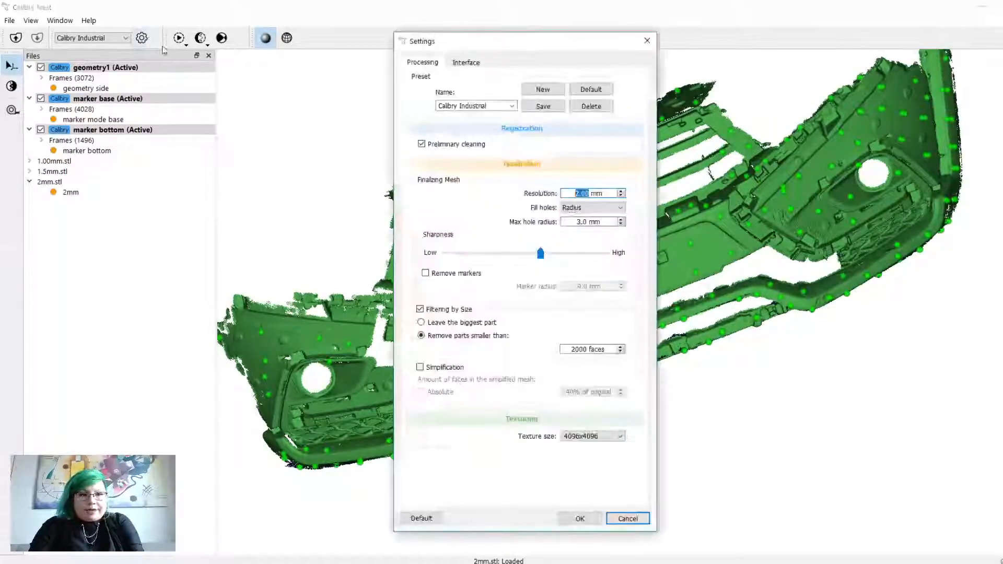
pyautogui.click(621, 195)
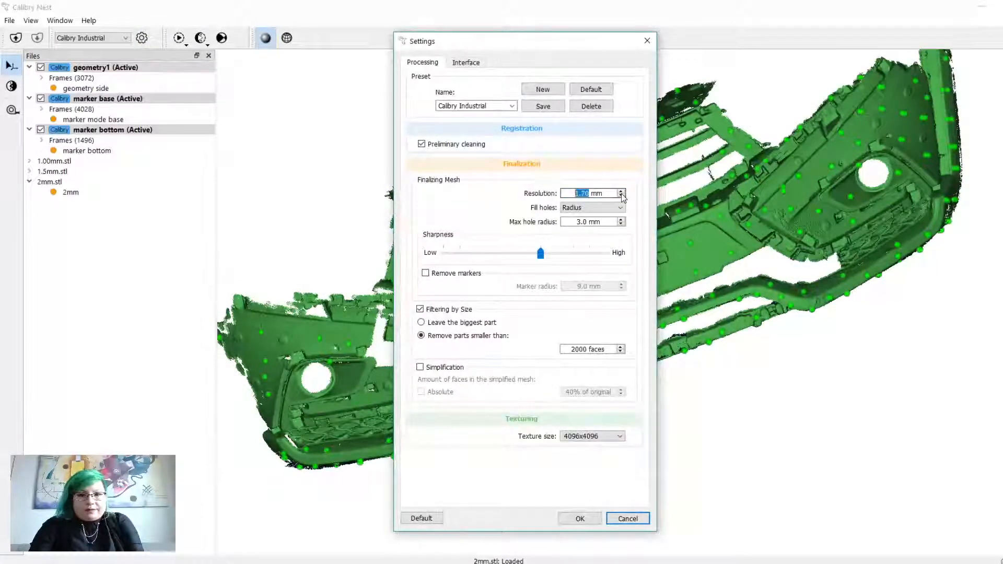
pyautogui.click(622, 195)
pyautogui.click(621, 195)
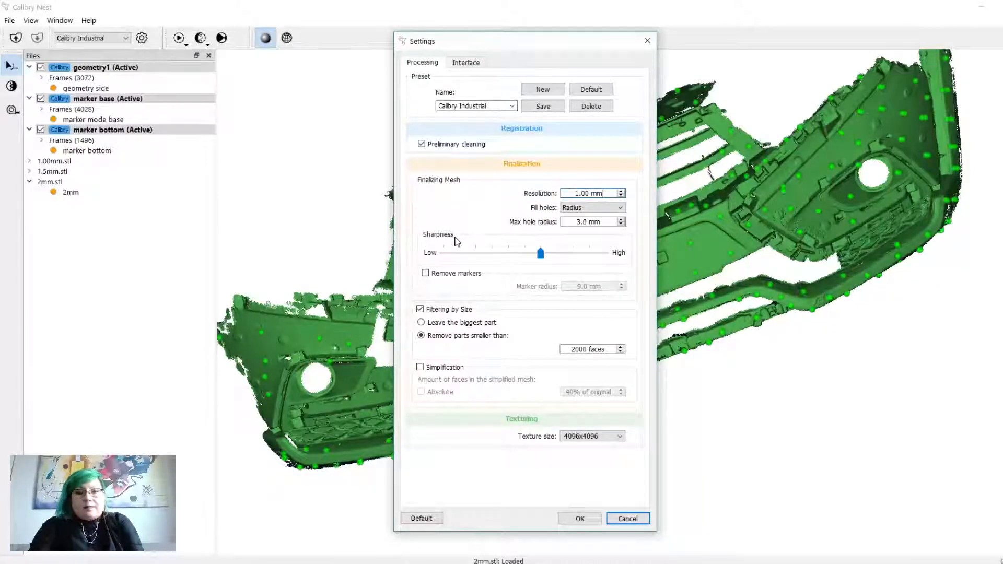
pyautogui.click(647, 41)
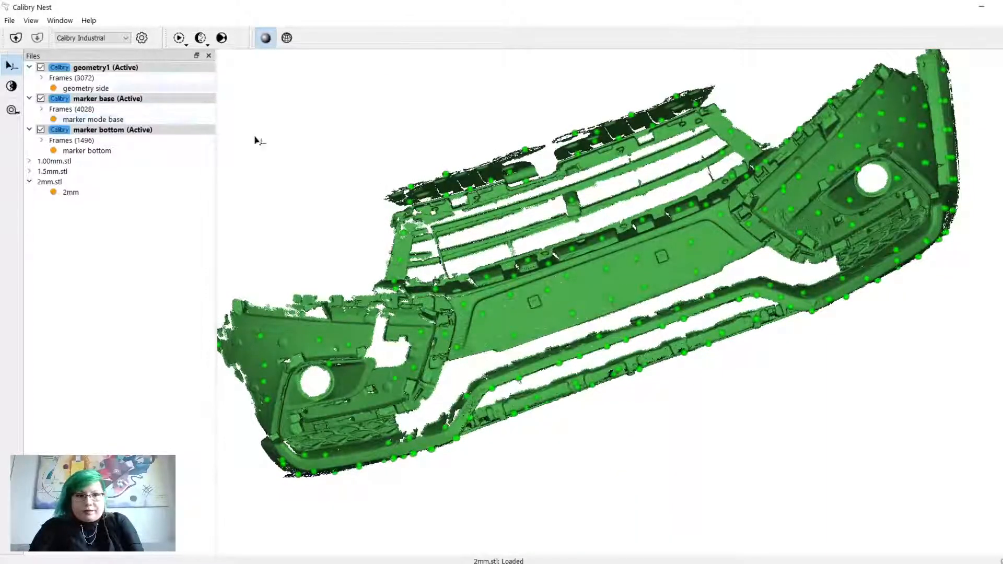
# Step: Expand the 1.00mm.stl and 1.5mm.stl files, check the point and face counts of the meshes, and review the finalization resolution setting
pyautogui.moveTo(523, 301); pyautogui.dragTo(560, 267)
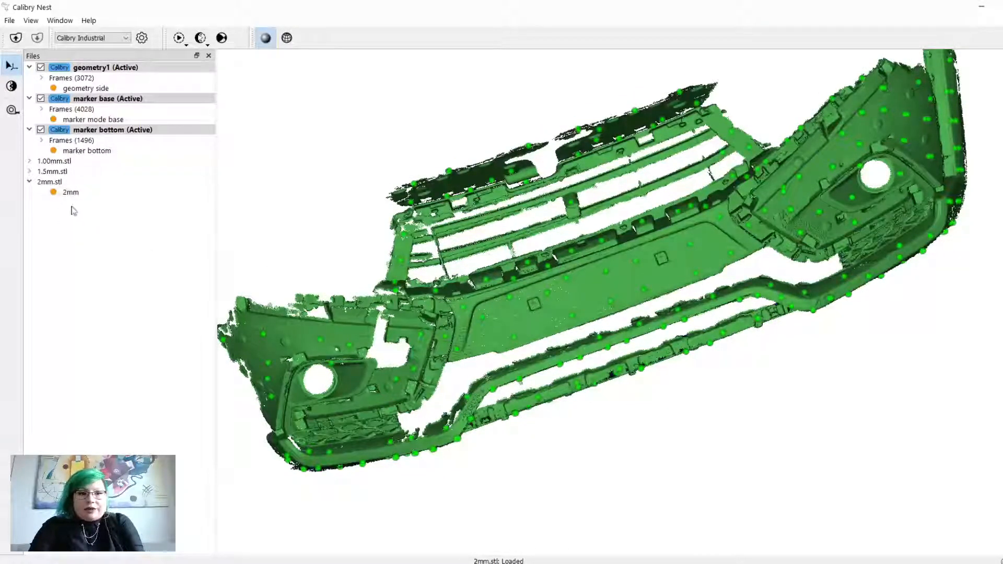
pyautogui.moveTo(83, 197)
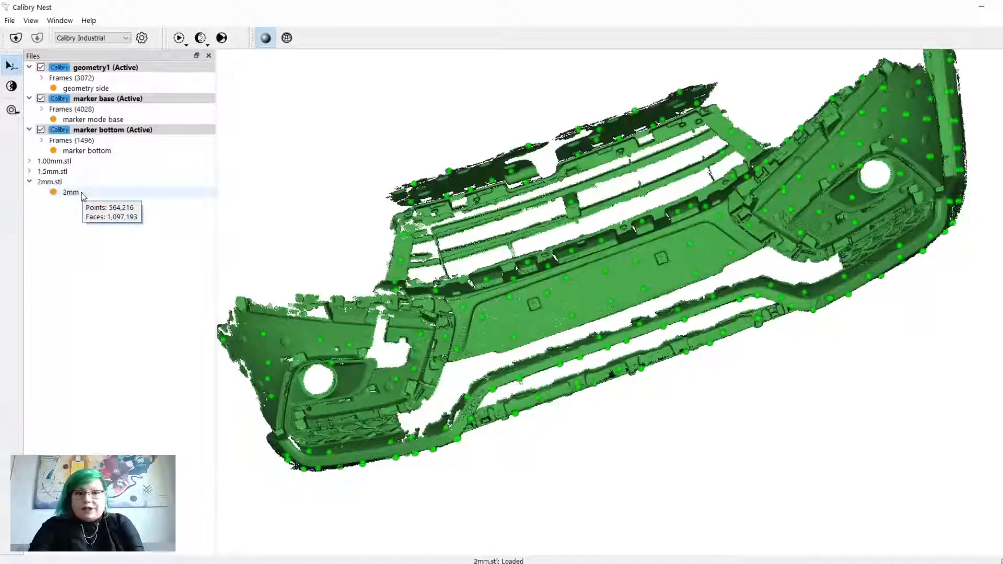
pyautogui.click(30, 161)
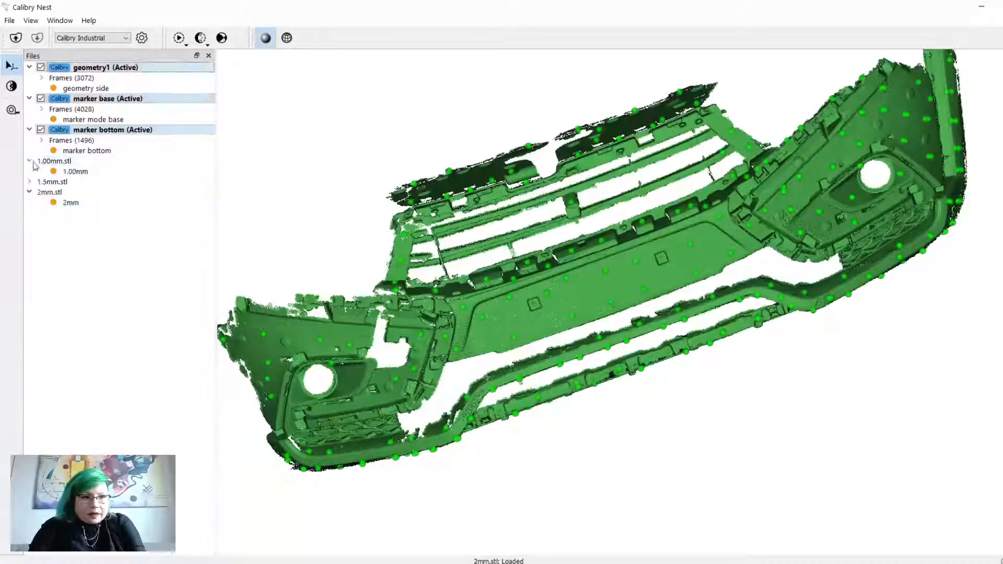
pyautogui.click(30, 182)
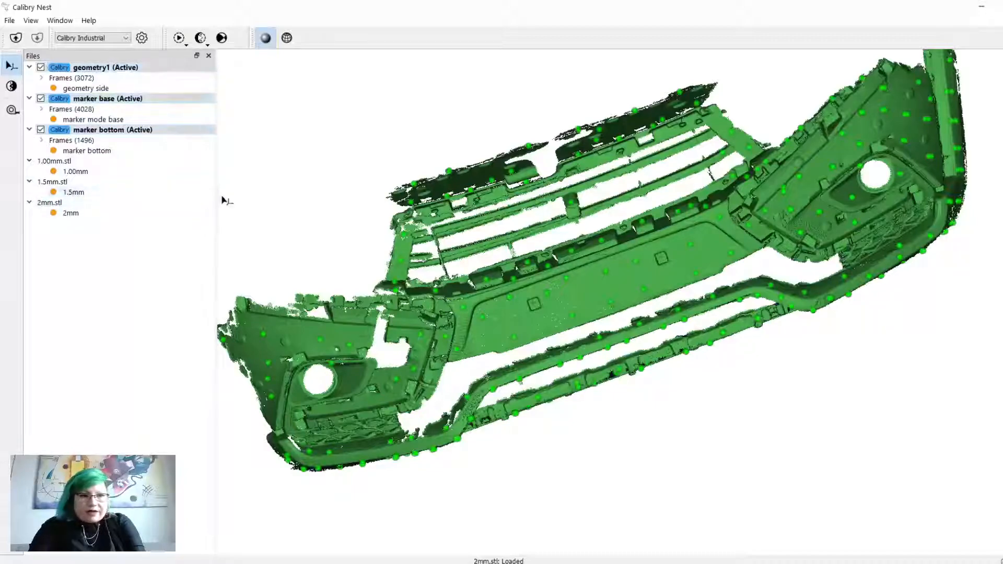
pyautogui.moveTo(83, 179)
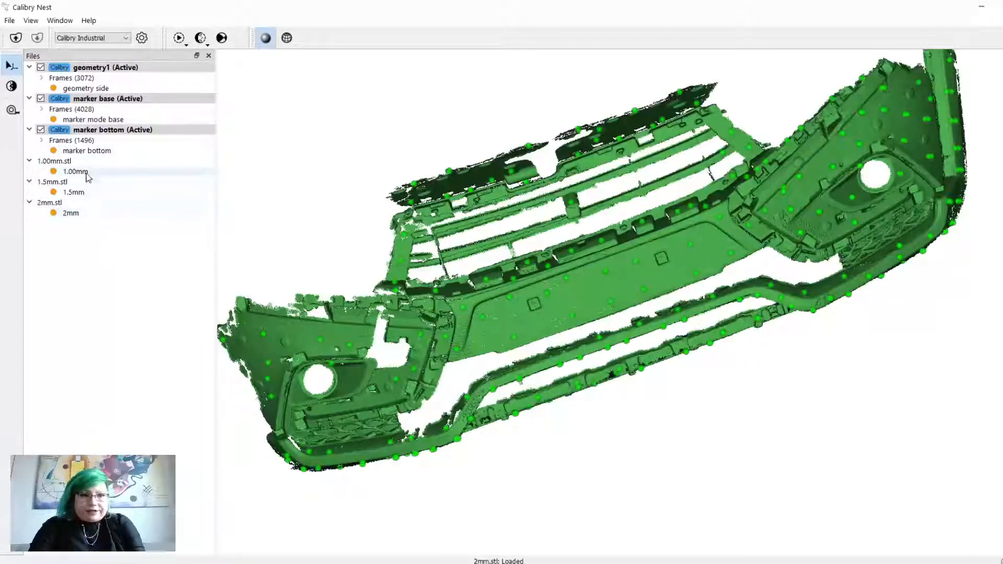
pyautogui.click(141, 38)
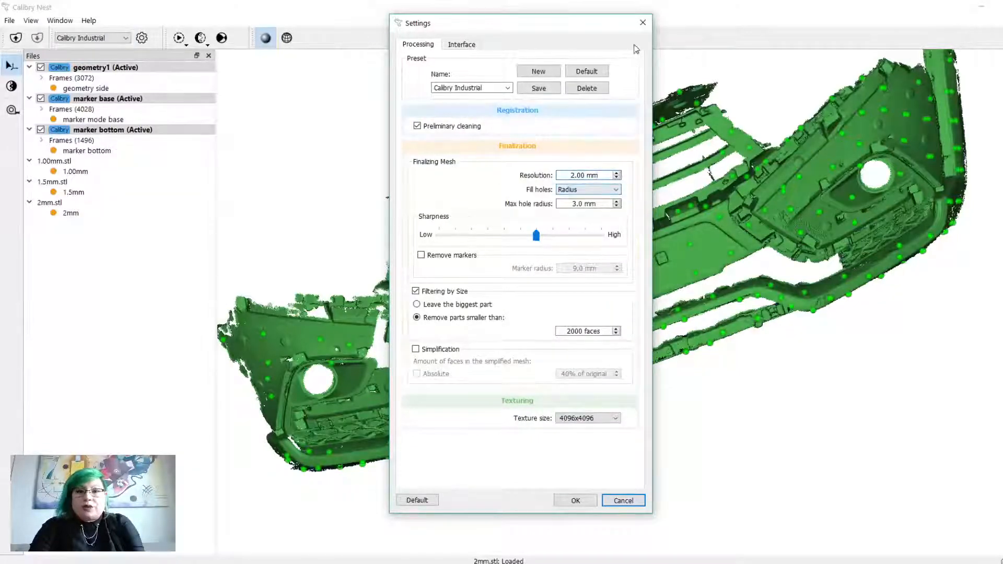
pyautogui.click(642, 25)
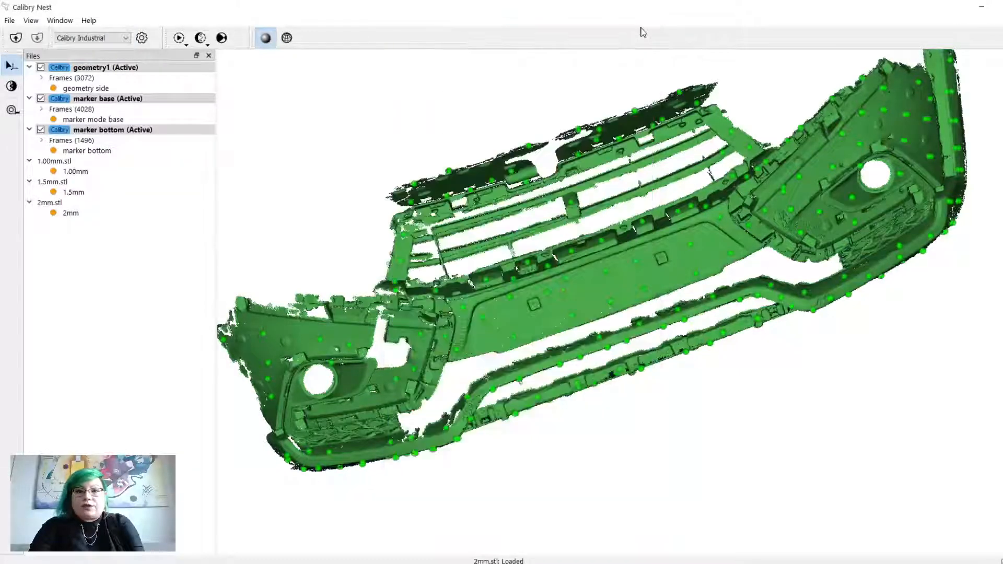
# Step: Display the 1.00mm mesh and examine its surface detail around the grille, fog light opening and lower honeycomb area from several angles
pyautogui.doubleClick(83, 172)
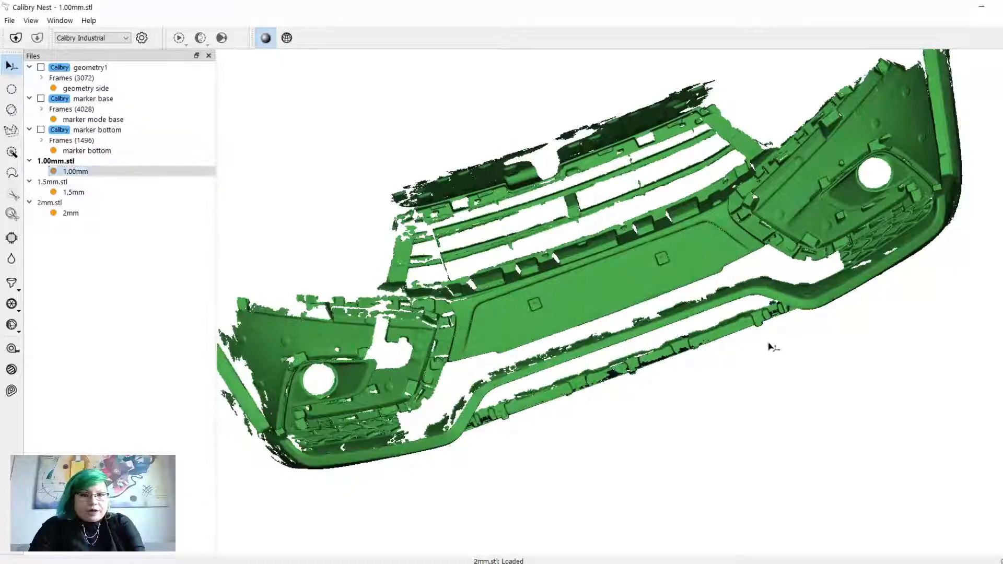
pyautogui.moveTo(737, 309); pyautogui.dragTo(660, 296, button='middle')
pyautogui.moveTo(660, 296); pyautogui.dragTo(657, 240)
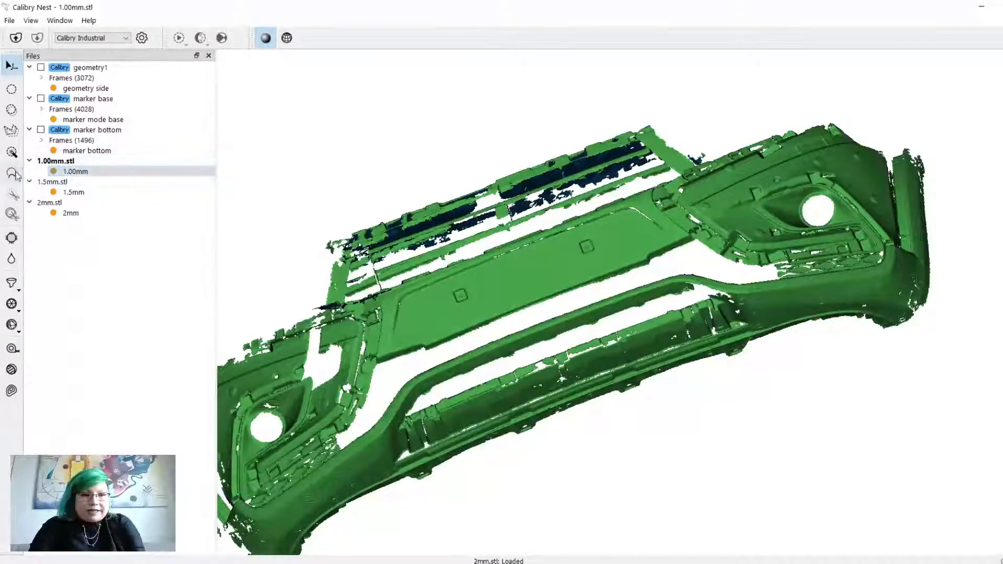
pyautogui.moveTo(673, 258); pyautogui.dragTo(645, 254)
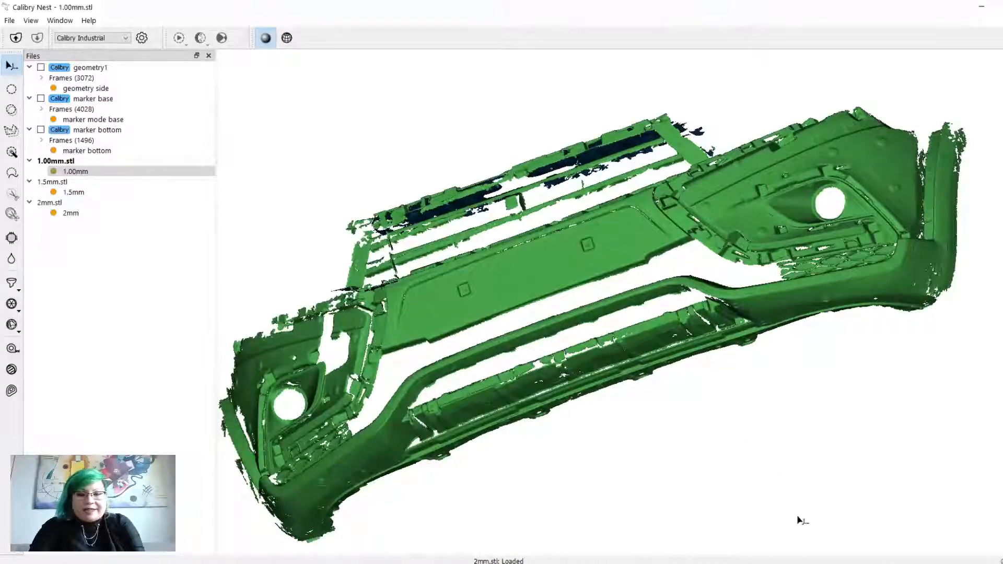
pyautogui.scroll(5, 935, 235)
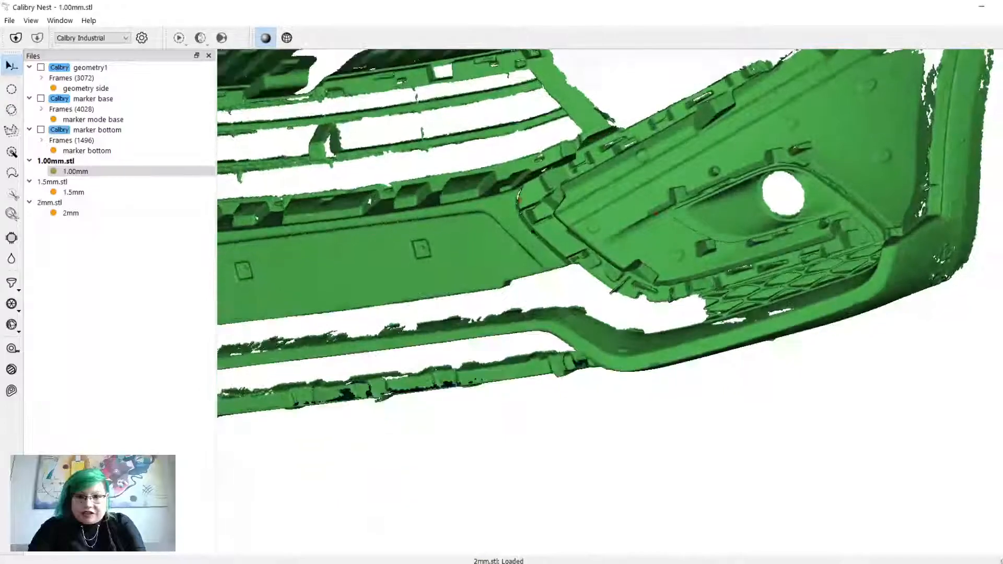
pyautogui.moveTo(271, 249); pyautogui.dragTo(395, 153)
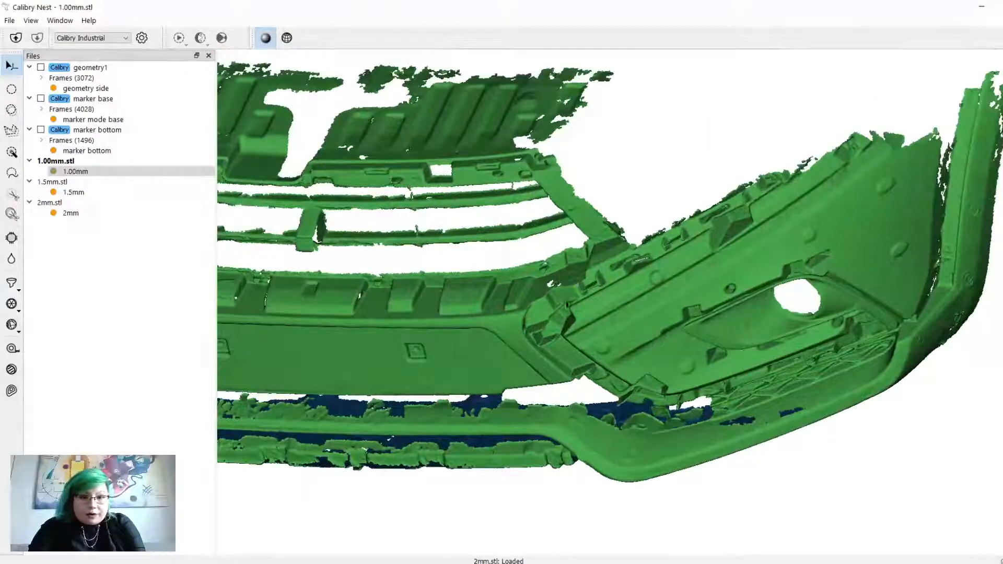
pyautogui.moveTo(537, 352); pyautogui.dragTo(537, 245)
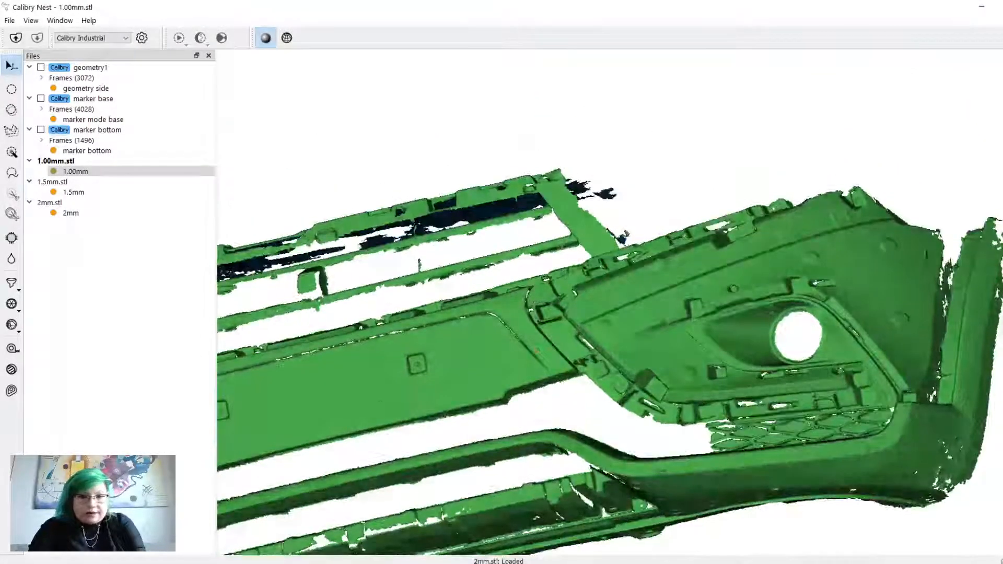
pyautogui.moveTo(761, 341); pyautogui.dragTo(707, 282)
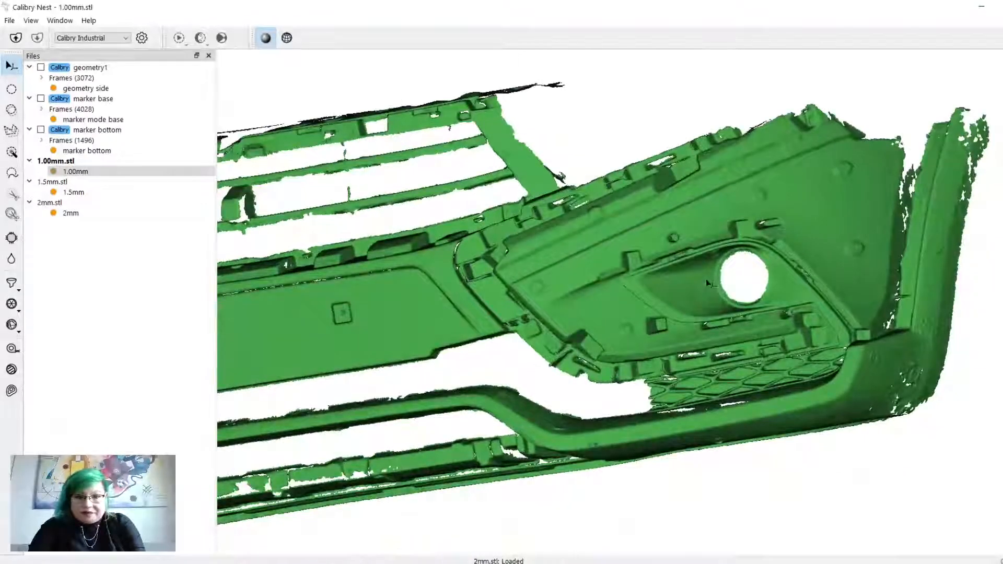
pyautogui.moveTo(610, 289); pyautogui.dragTo(607, 271)
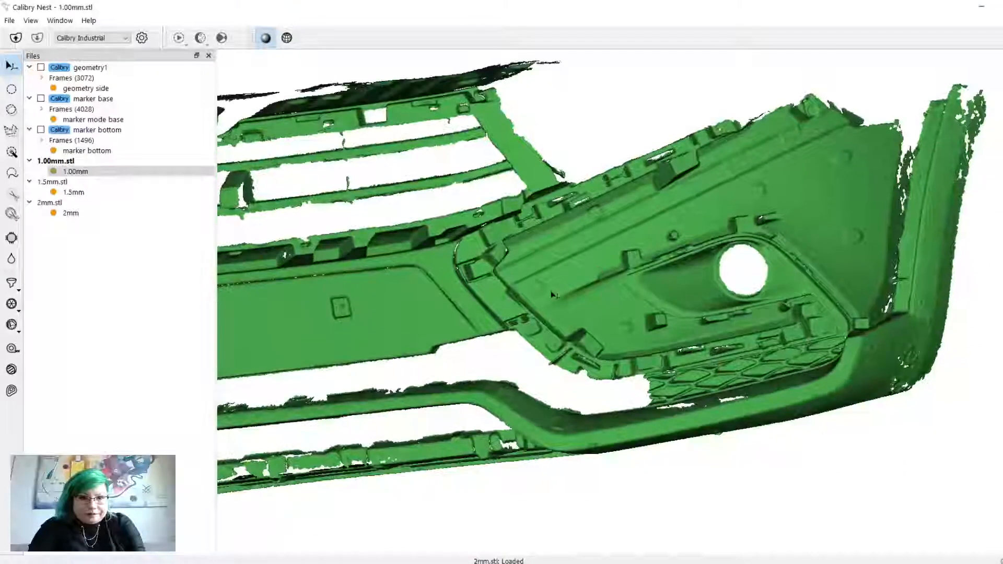
# Step: Display the 1.5mm mesh, examine the bumper surface, and check the mesh's point and face counts
pyautogui.click(87, 196)
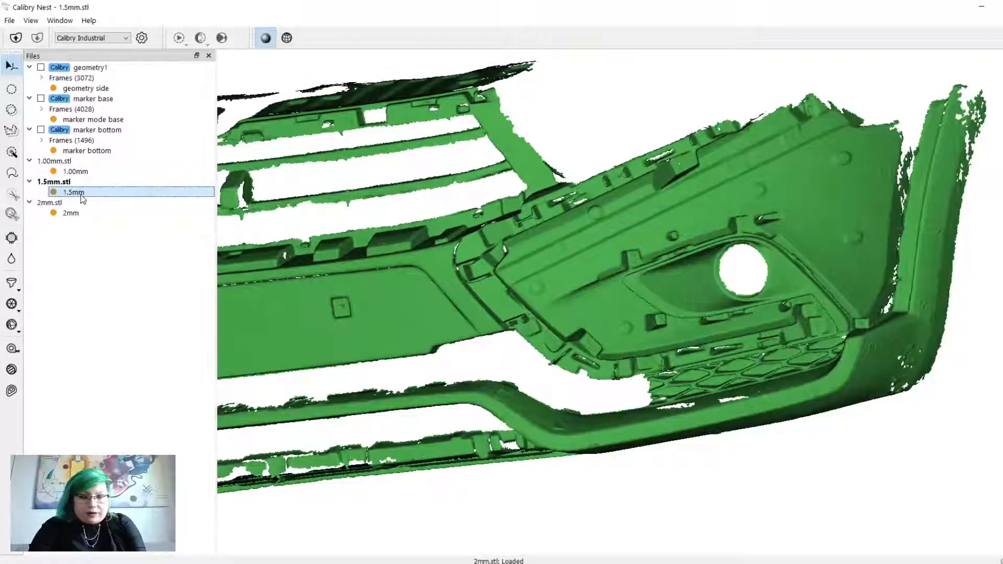
pyautogui.moveTo(514, 267); pyautogui.dragTo(629, 270, button='middle')
pyautogui.scroll(-2, 629, 270)
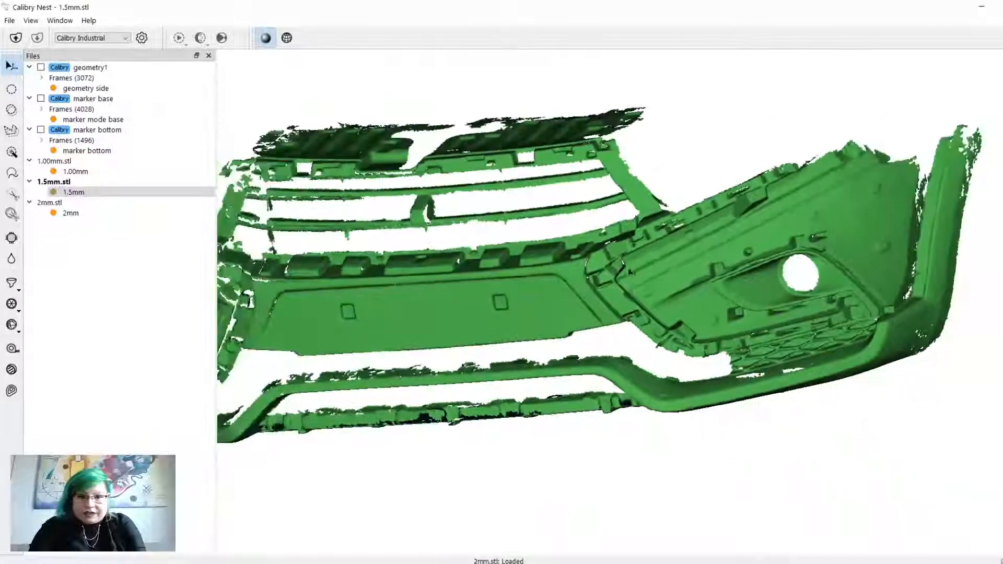
pyautogui.click(91, 195)
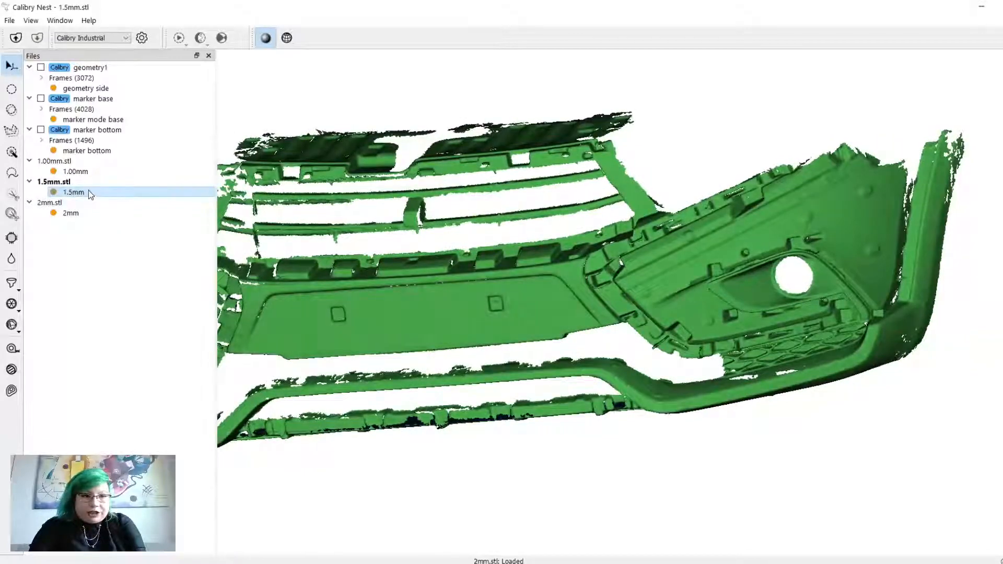
pyautogui.moveTo(91, 195)
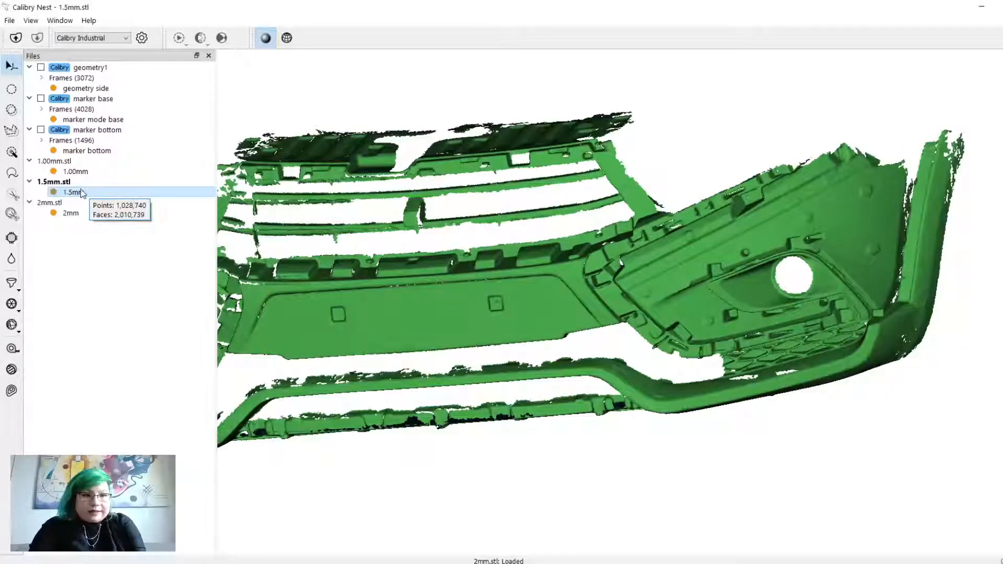
# Step: Display the 2mm mesh and examine the same side of the bumper for comparison with the finer meshes
pyautogui.click(80, 214)
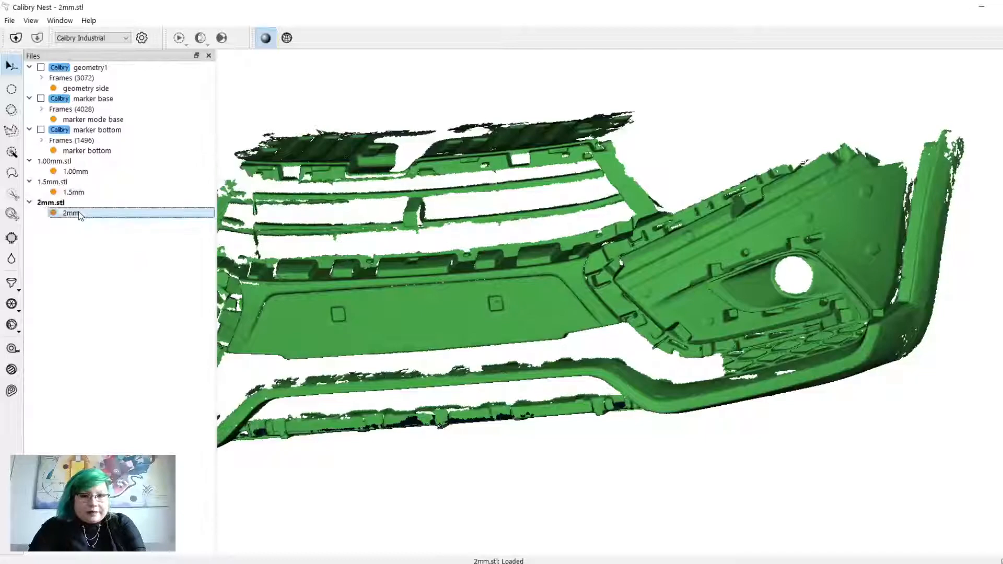
pyautogui.scroll(2, 589, 257)
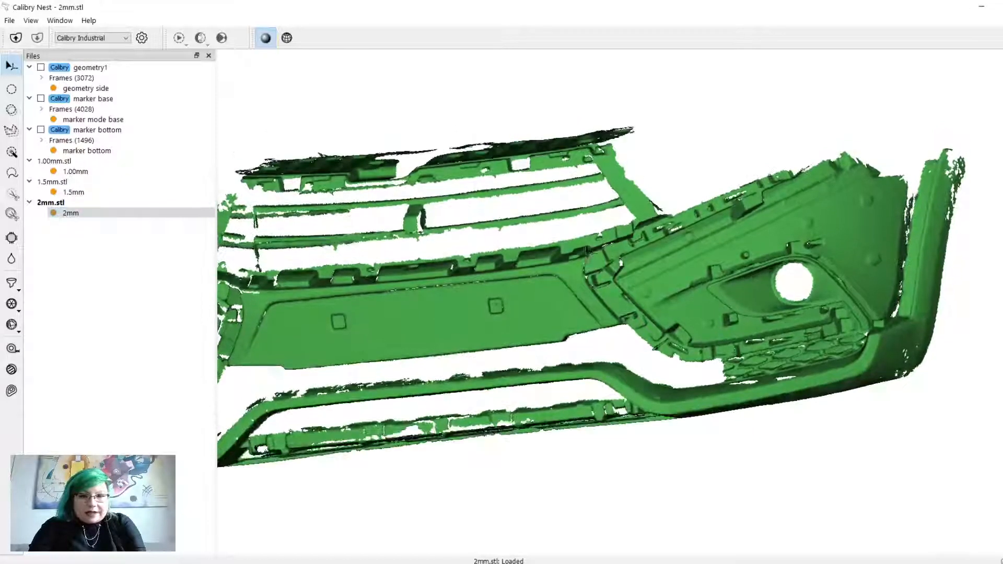
pyautogui.moveTo(590, 258); pyautogui.dragTo(558, 236, button='middle')
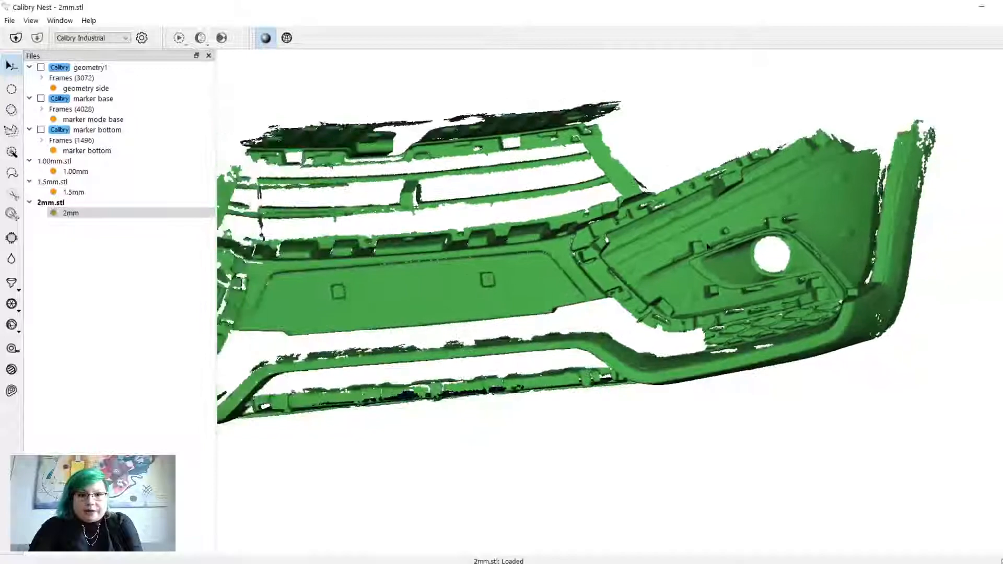
# Step: Try a finalization resolution of 0.60 mm in the processing settings, and close them without saving
pyautogui.click(142, 37)
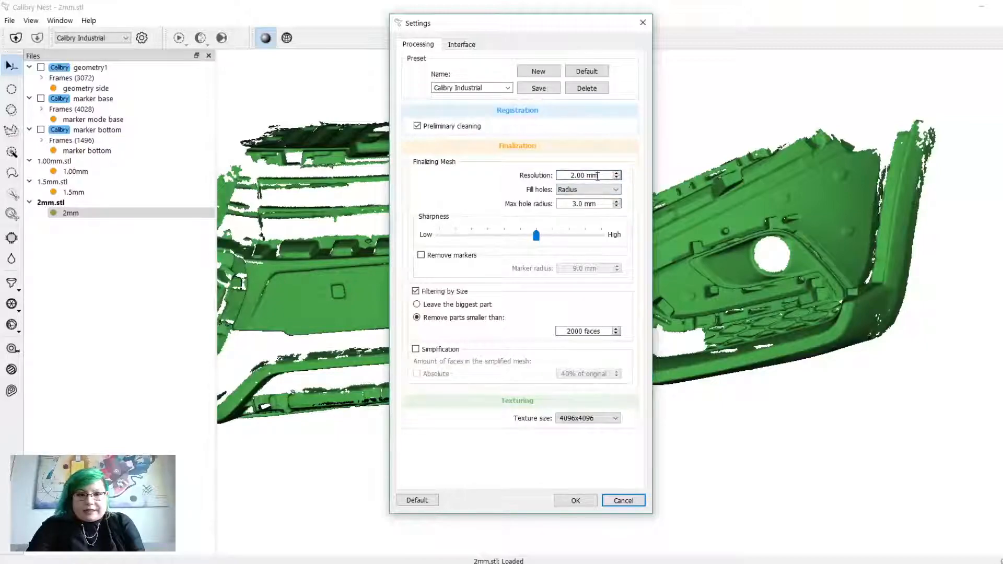
pyautogui.moveTo(570, 176); pyautogui.dragTo(600, 175)
pyautogui.click(605, 176)
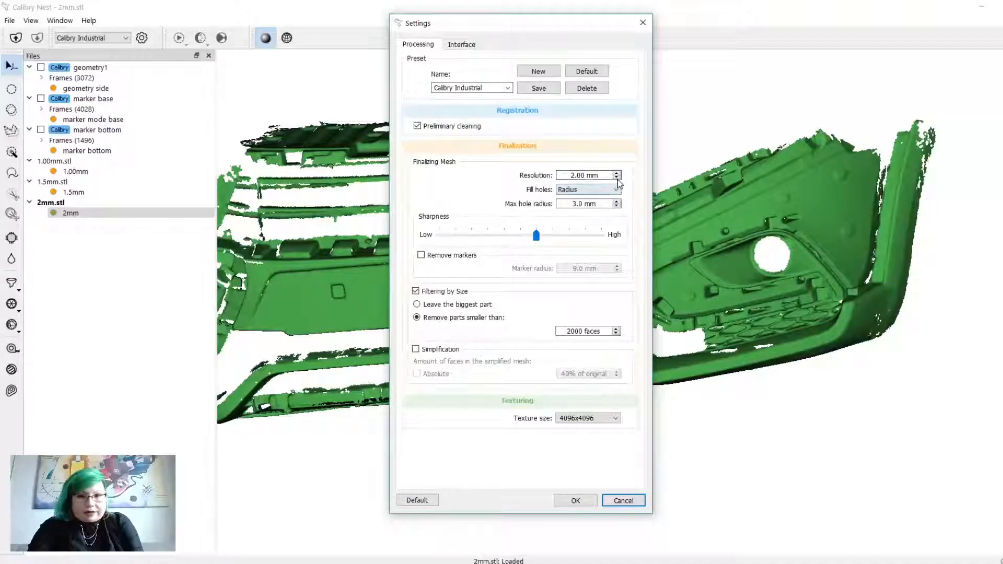
pyautogui.scroll(-3, 618, 179)
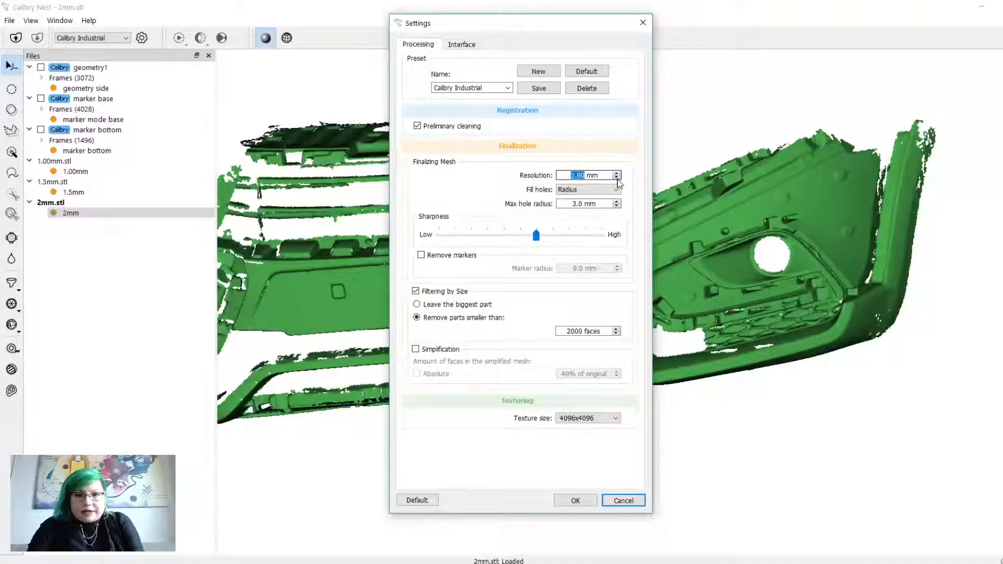
pyautogui.scroll(-1, 618, 183)
pyautogui.click(606, 175)
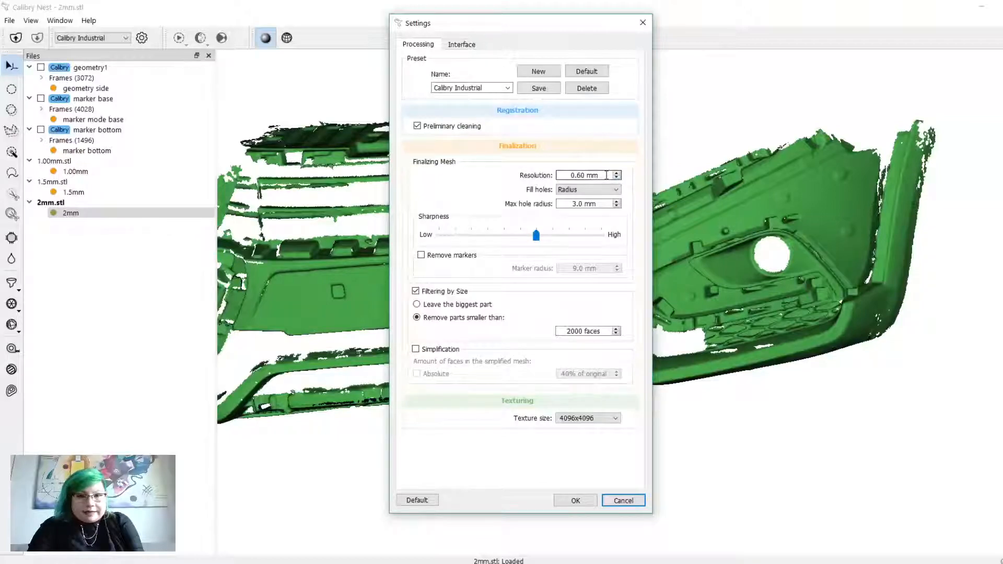
pyautogui.moveTo(578, 27); pyautogui.dragTo(899, 46)
pyautogui.moveTo(538, 65); pyautogui.dragTo(466, 60)
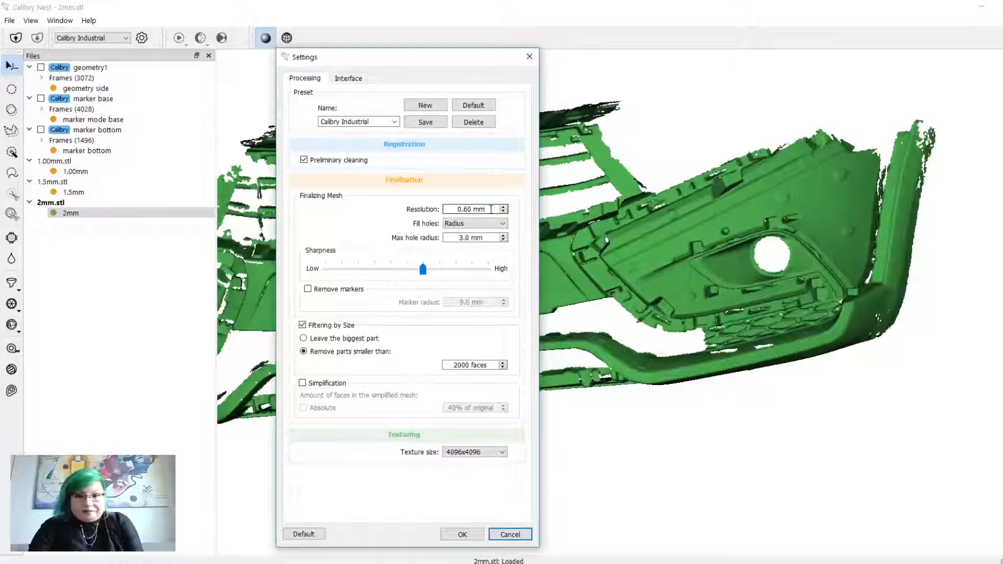
pyautogui.click(530, 56)
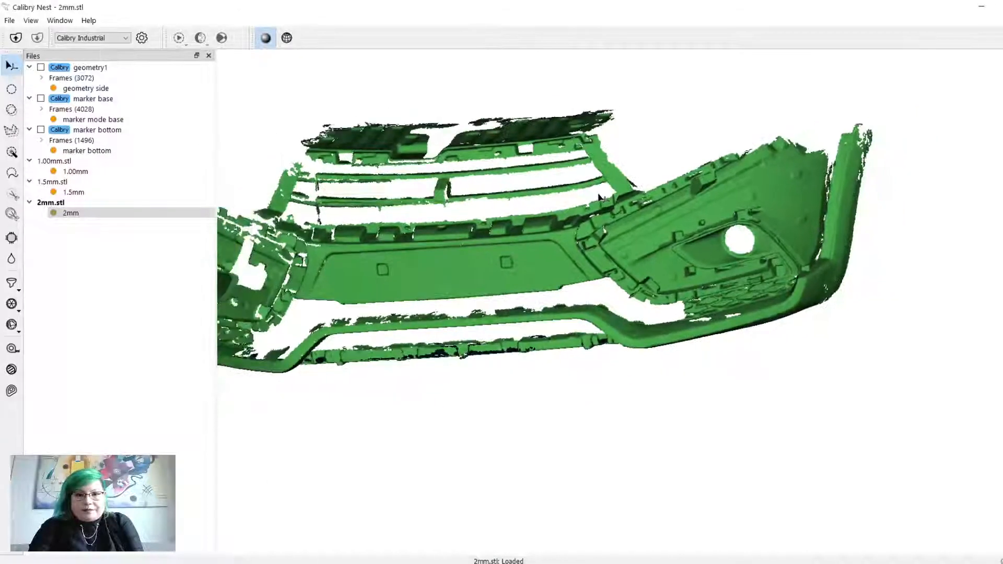
# Step: View the whole bumper in the 2mm mesh and check the point count of the geometry1 scan frames
pyautogui.moveTo(643, 205); pyautogui.dragTo(694, 207)
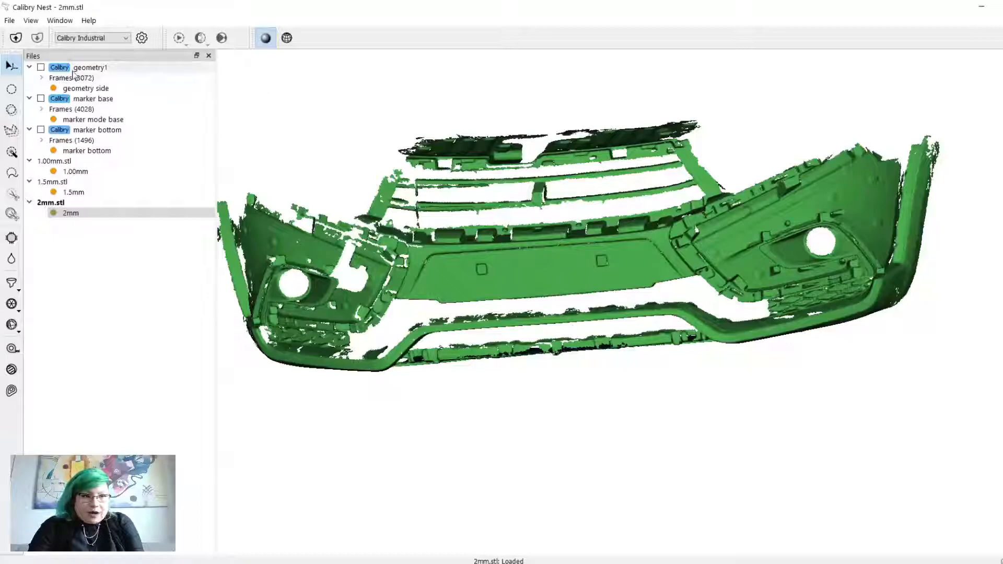
pyautogui.moveTo(99, 83)
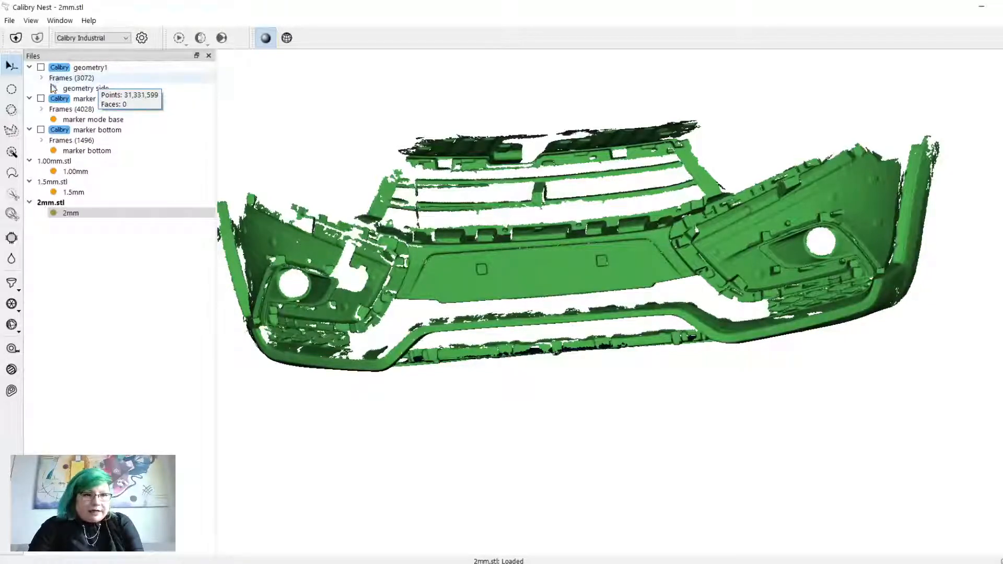
pyautogui.moveTo(86, 110)
pyautogui.moveTo(120, 113)
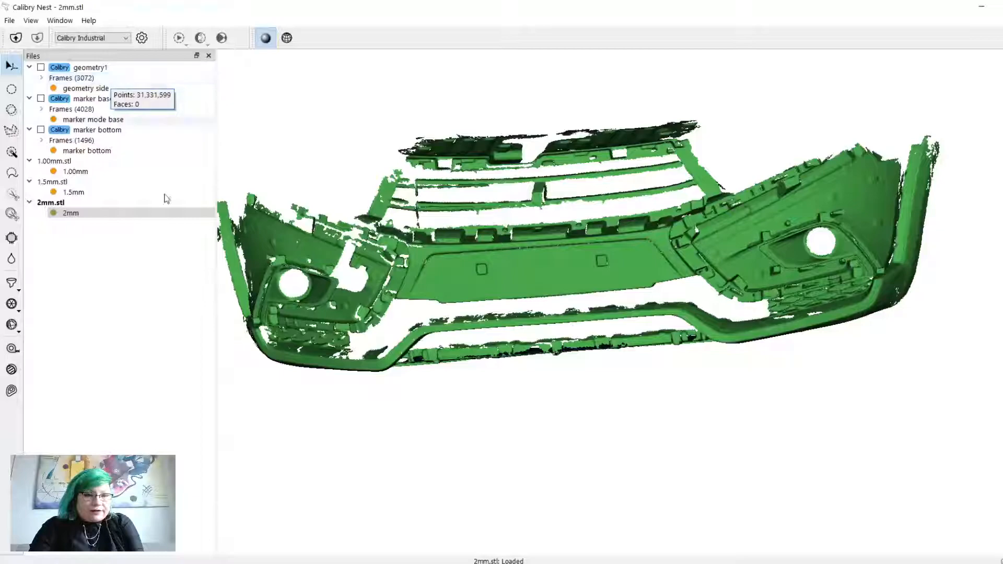
pyautogui.click(125, 255)
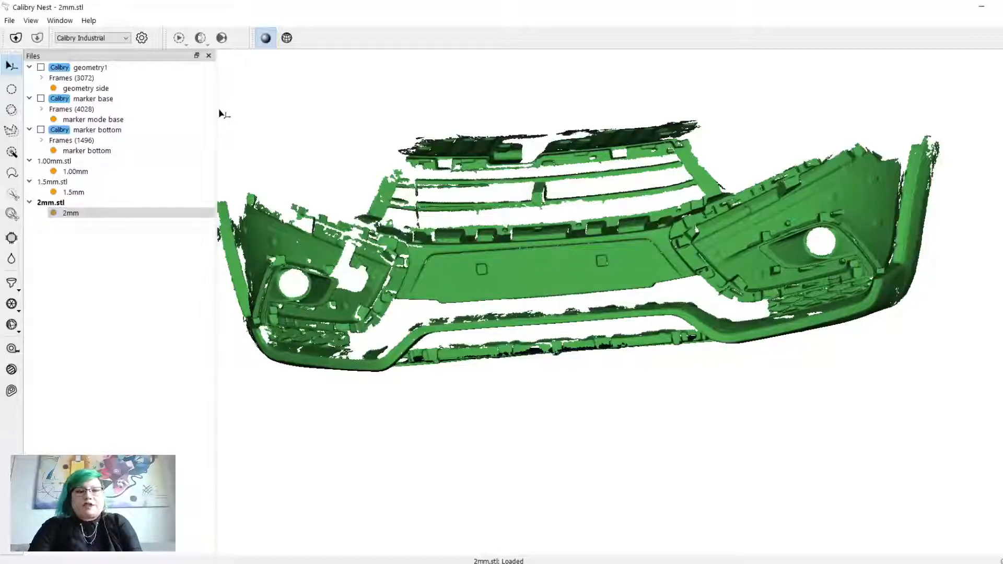
# Step: Examine the 2mm mesh closely around the fog light opening, honeycomb grille and lower edge, and return to the full bumper
pyautogui.moveTo(444, 217); pyautogui.dragTo(448, 227)
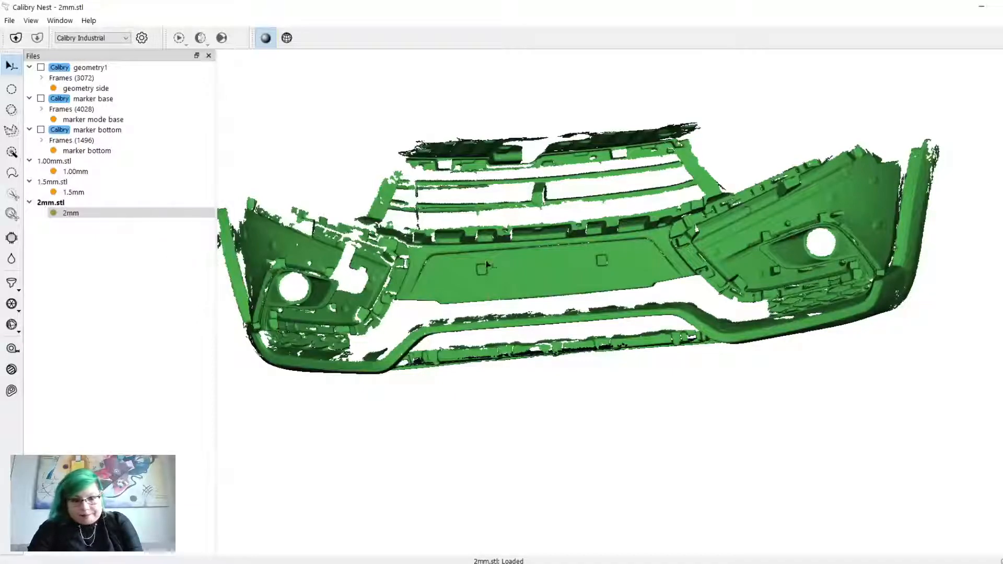
pyautogui.moveTo(486, 261); pyautogui.dragTo(505, 265, button='middle')
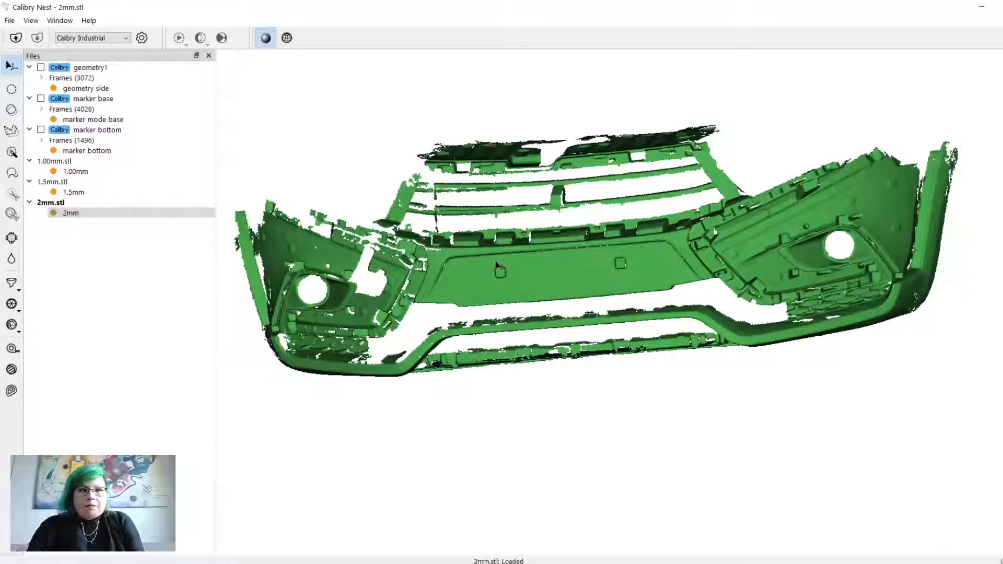
pyautogui.scroll(2, 785, 239)
pyautogui.moveTo(813, 237); pyautogui.dragTo(747, 249, button='middle')
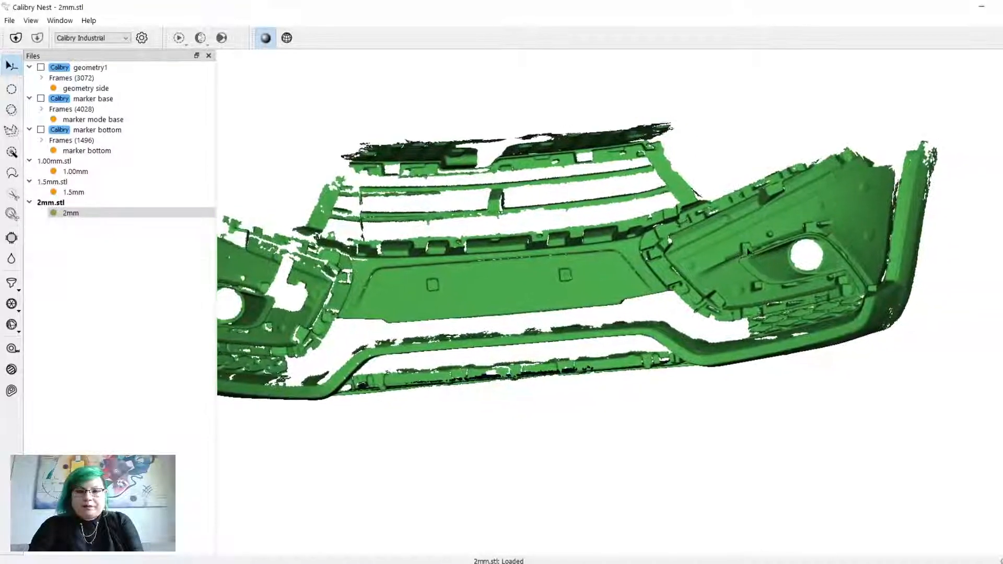
pyautogui.scroll(2, 752, 248)
pyautogui.moveTo(784, 243); pyautogui.dragTo(796, 270)
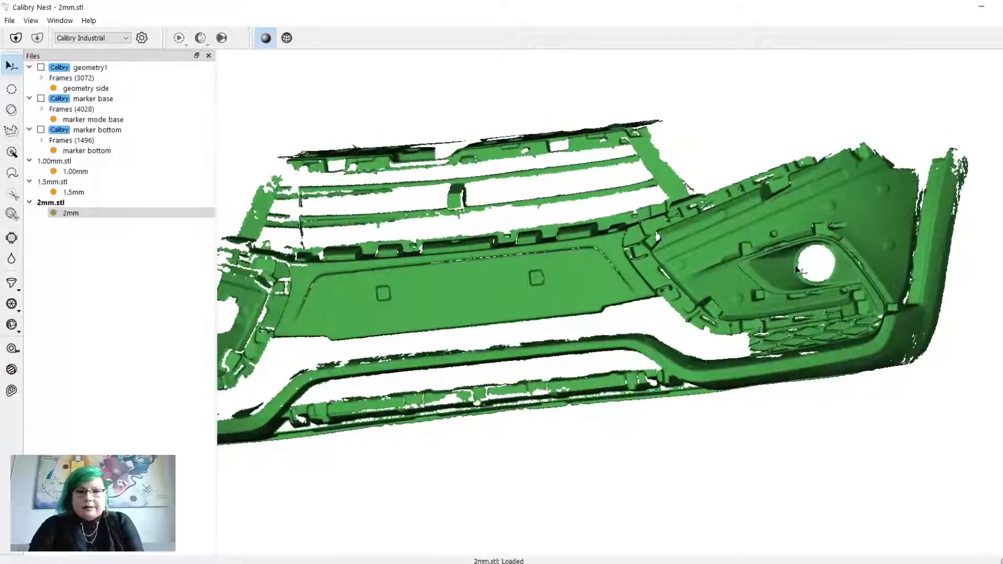
pyautogui.moveTo(797, 270); pyautogui.dragTo(765, 270, button='middle')
pyautogui.scroll(2, 794, 282)
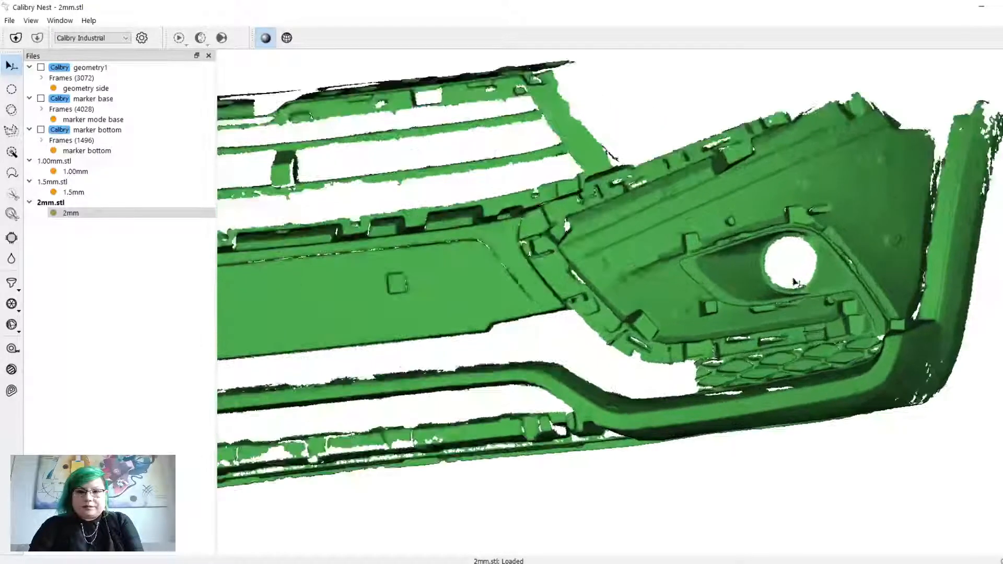
pyautogui.moveTo(794, 282); pyautogui.dragTo(714, 350)
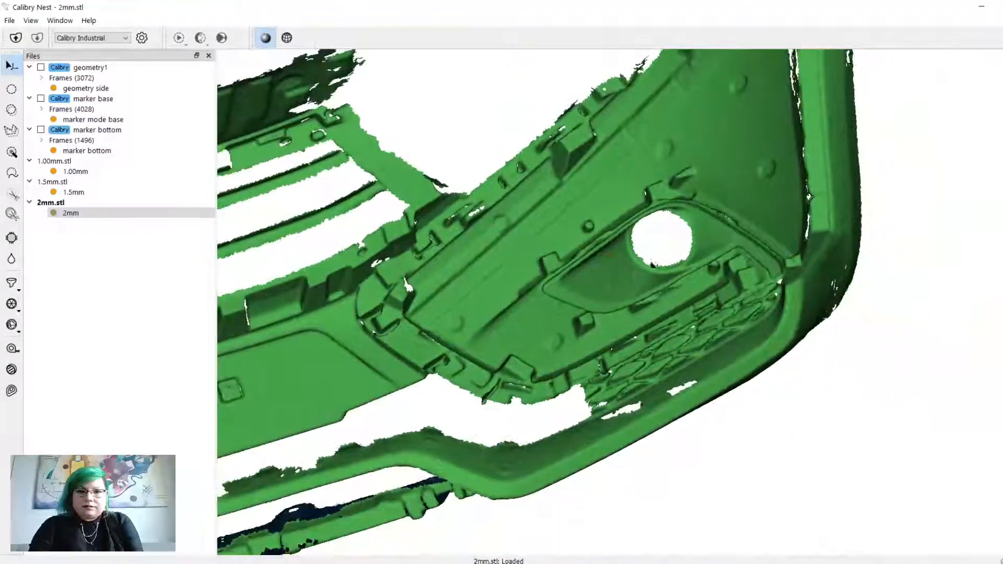
pyautogui.moveTo(656, 242); pyautogui.dragTo(653, 271)
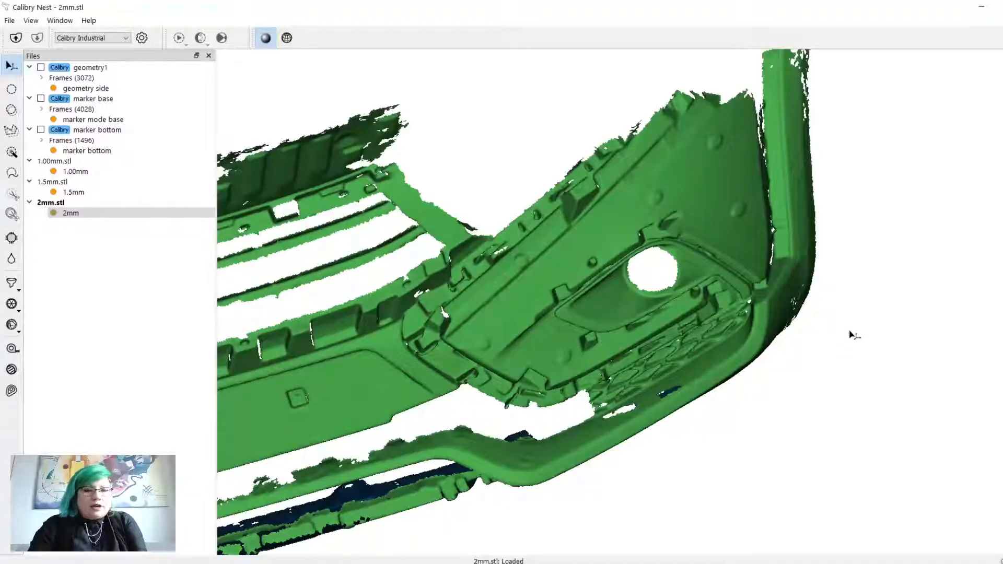
pyautogui.moveTo(791, 377); pyautogui.dragTo(666, 273)
pyautogui.scroll(5, 665, 272)
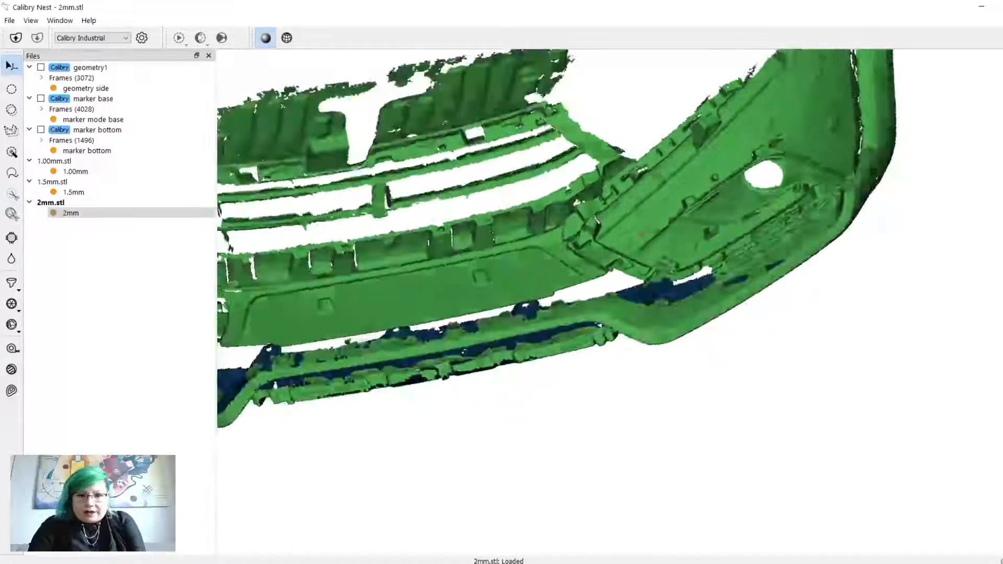
pyautogui.moveTo(641, 234)
pyautogui.mouseDown()
pyautogui.moveTo(641, 306)
pyautogui.moveTo(619, 308)
pyautogui.moveTo(619, 238)
pyautogui.moveTo(635, 243)
pyautogui.mouseUp()
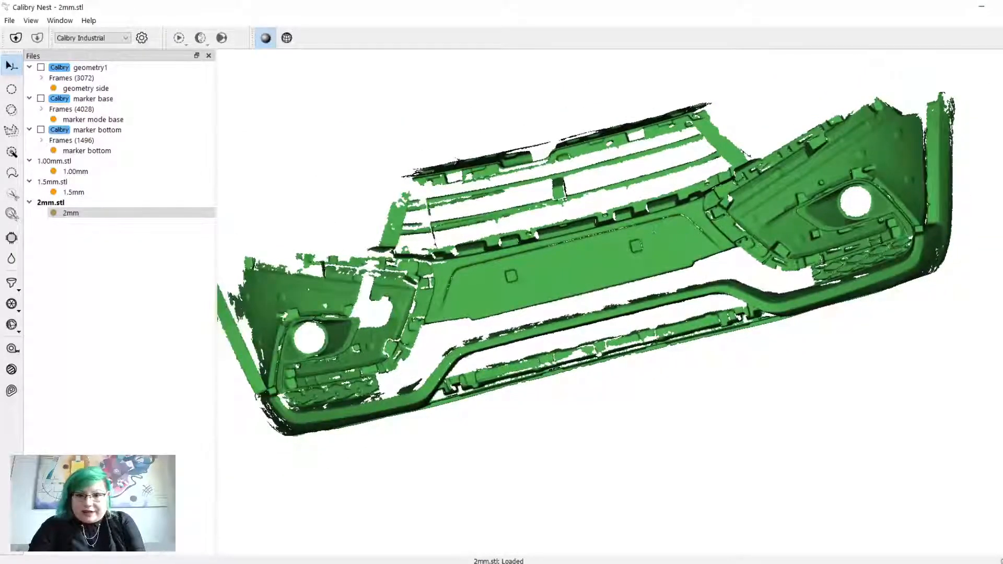
# Step: Measure the straight-line distance on the 2mm mesh from the central plate's edge across the fog light panel to its outer edge
pyautogui.click(12, 351)
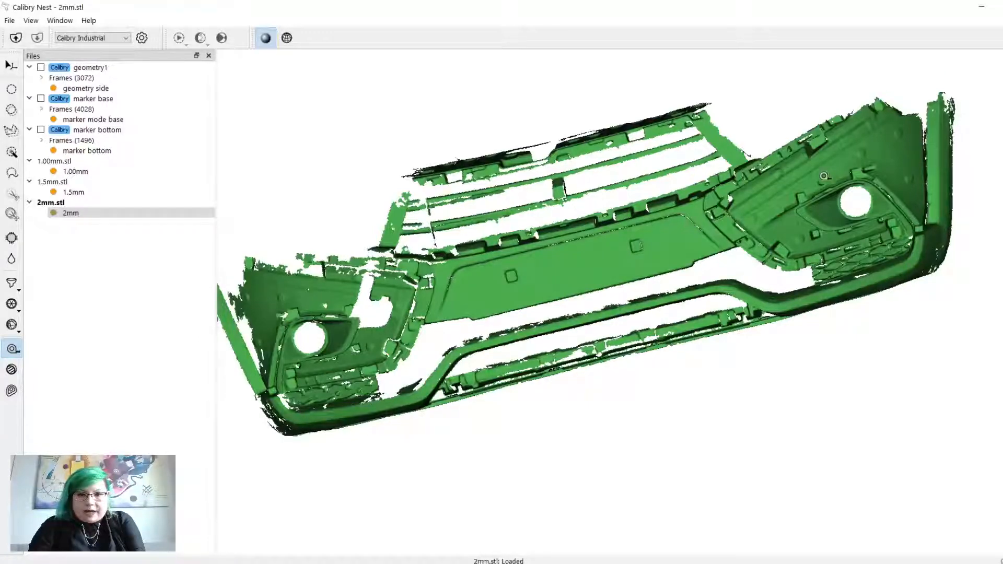
pyautogui.moveTo(690, 223); pyautogui.dragTo(540, 314)
pyautogui.scroll(5, 539, 314)
pyautogui.scroll(1, 540, 313)
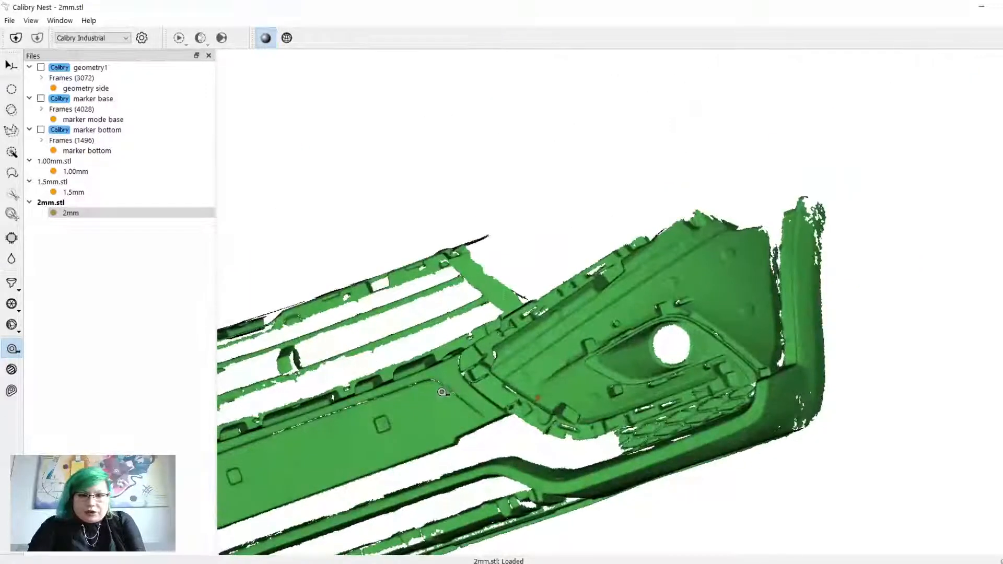
pyautogui.click(459, 398)
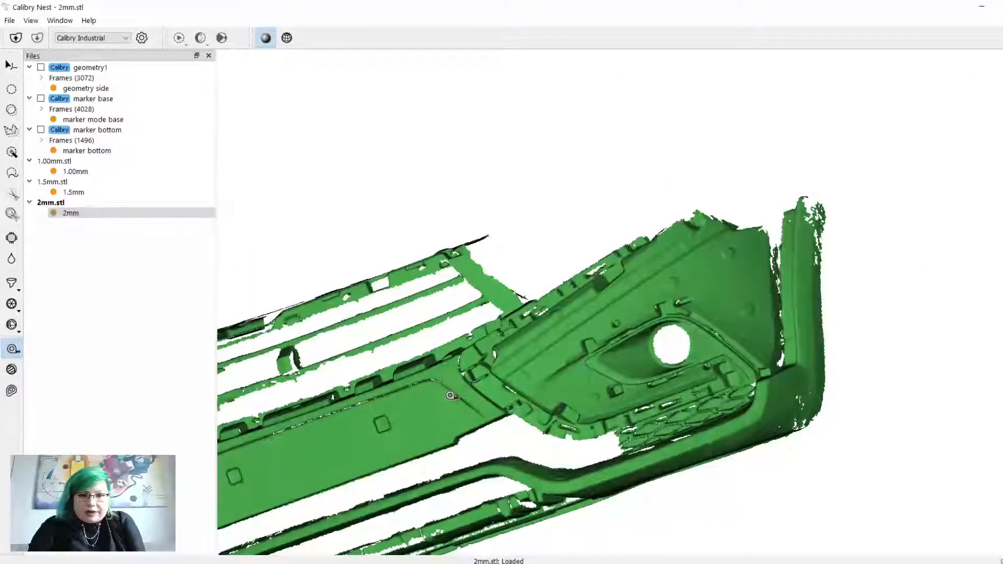
pyautogui.click(756, 287)
pyautogui.moveTo(714, 288); pyautogui.dragTo(713, 311, button='middle')
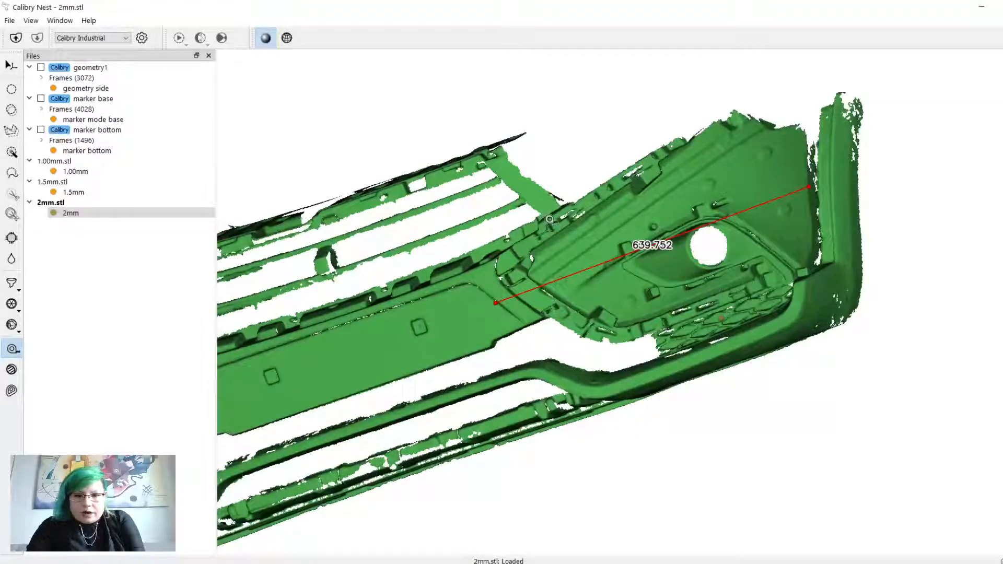
pyautogui.moveTo(552, 220); pyautogui.dragTo(615, 272, button='middle')
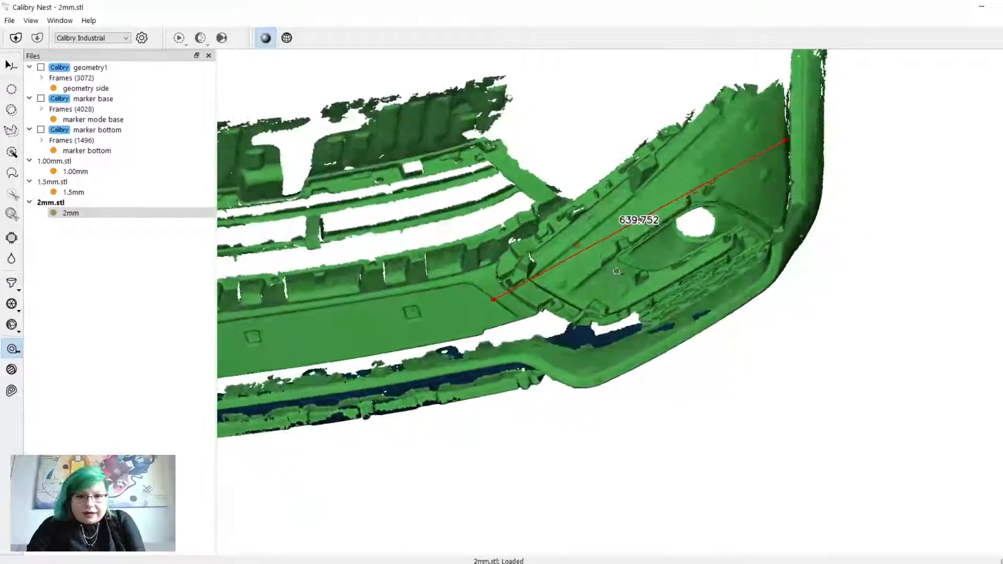
pyautogui.scroll(4, 601, 234)
pyautogui.moveTo(596, 235); pyautogui.dragTo(469, 277, button='middle')
pyautogui.moveTo(429, 316); pyautogui.dragTo(642, 319, button='middle')
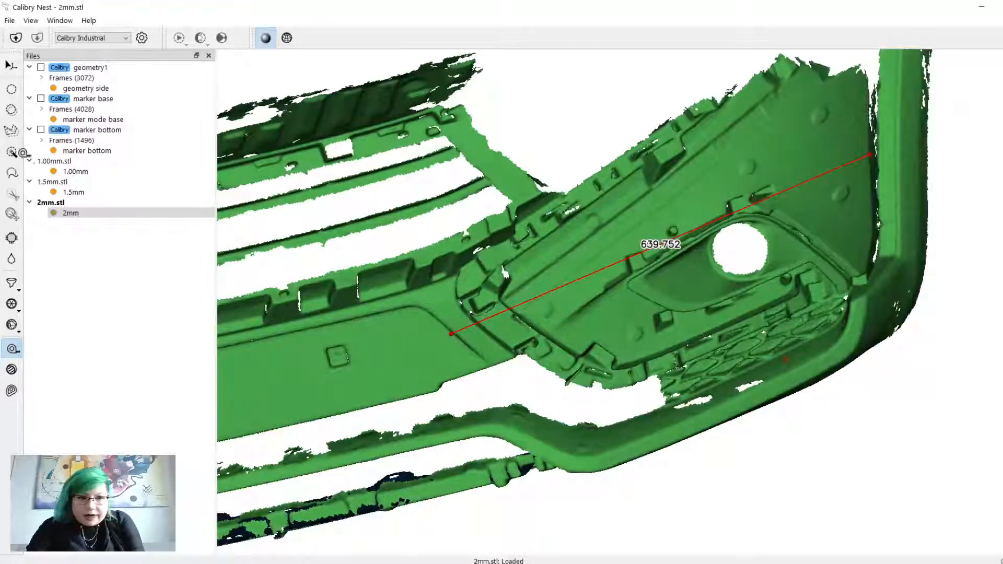
# Step: Display the marker bottom, marker mode base and 2mm meshes in turn and compare the bumper corner around the fog light opening
pyautogui.doubleClick(87, 151)
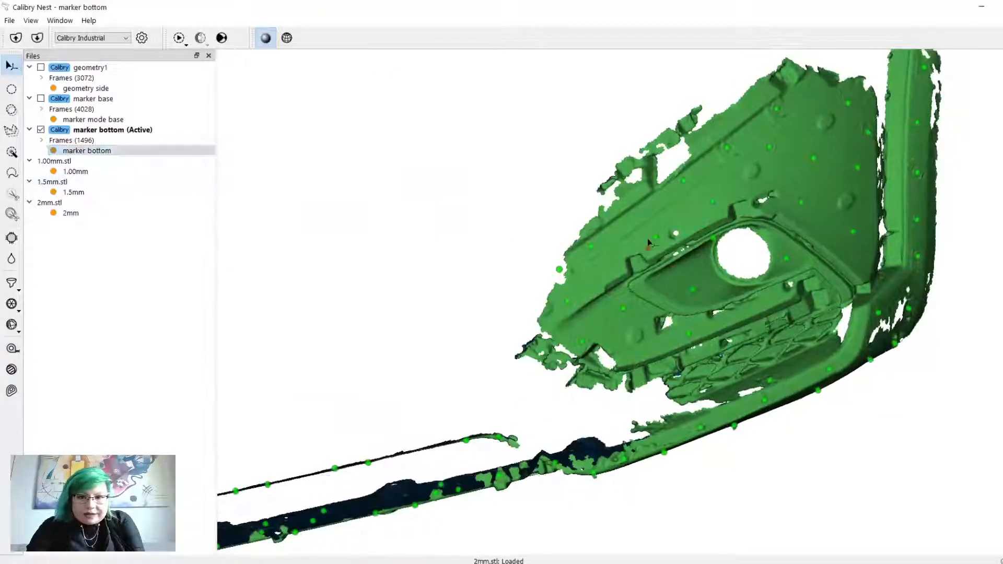
pyautogui.moveTo(648, 243)
pyautogui.mouseDown(button='middle')
pyautogui.moveTo(716, 237)
pyautogui.moveTo(600, 209)
pyautogui.mouseUp(button='middle')
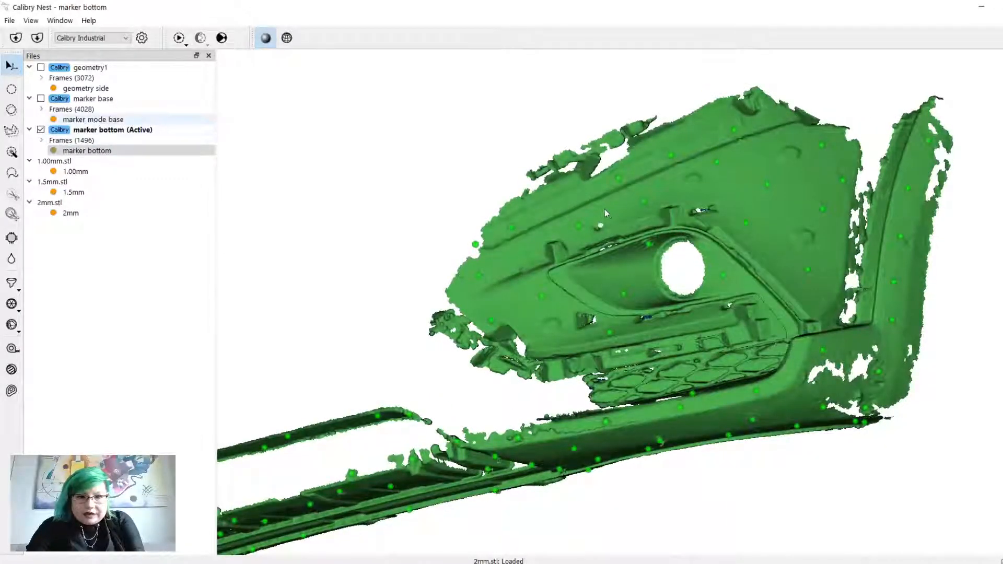
pyautogui.doubleClick(93, 119)
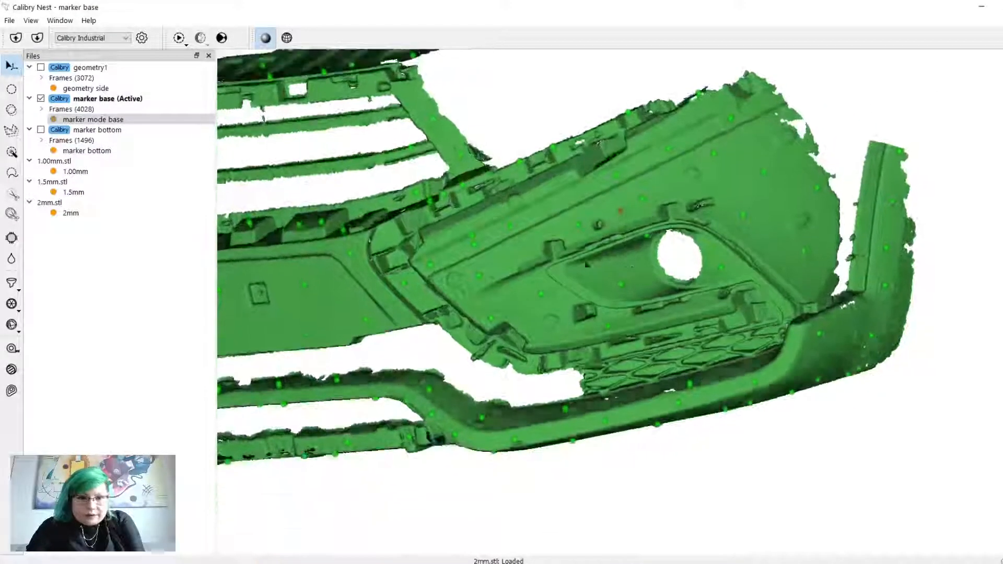
pyautogui.doubleClick(92, 218)
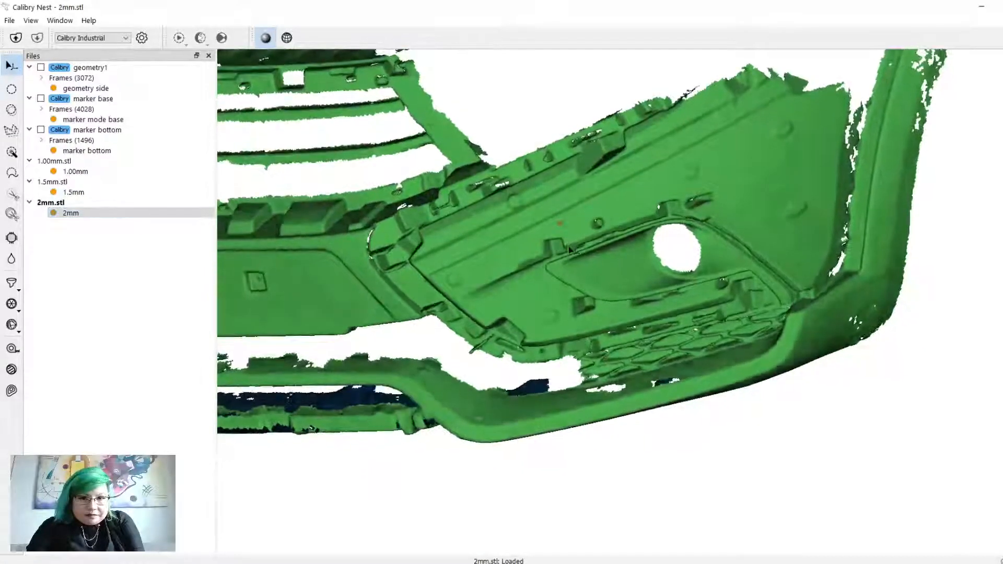
pyautogui.moveTo(570, 249); pyautogui.dragTo(612, 184, button='middle')
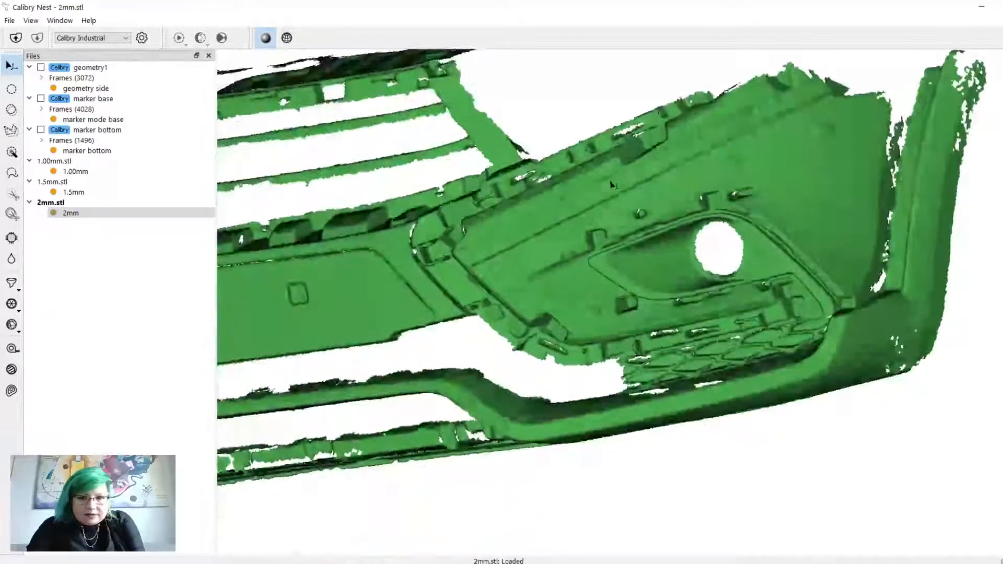
pyautogui.moveTo(405, 177); pyautogui.dragTo(370, 256, button='middle')
pyautogui.moveTo(601, 397); pyautogui.dragTo(447, 317, button='middle')
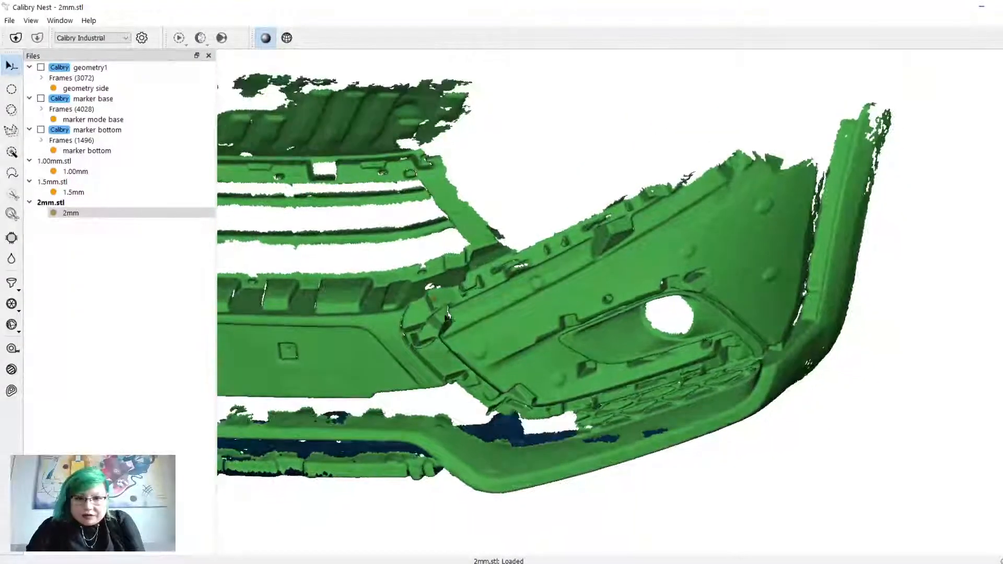
pyautogui.moveTo(565, 299); pyautogui.dragTo(600, 287, button='middle')
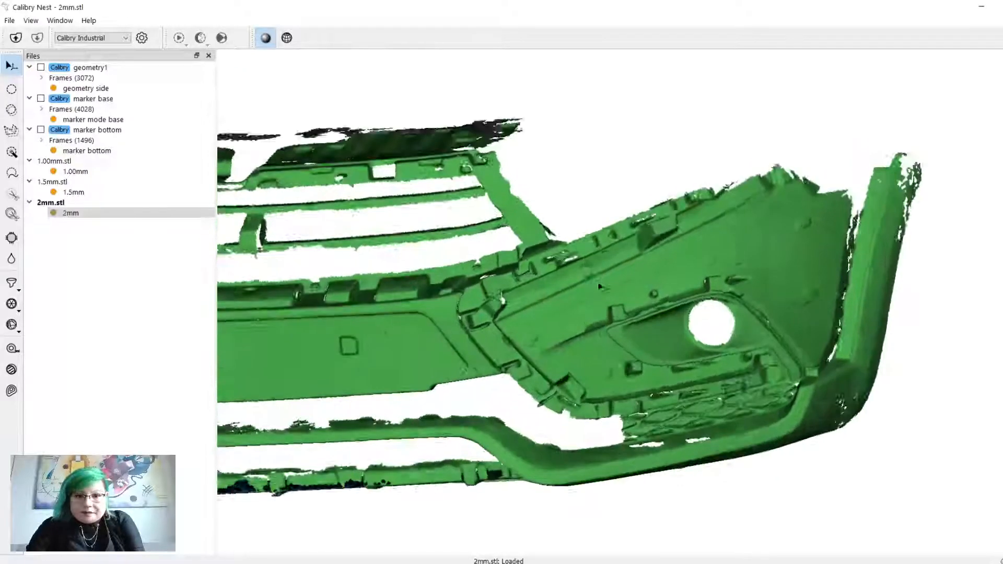
pyautogui.scroll(2, 600, 286)
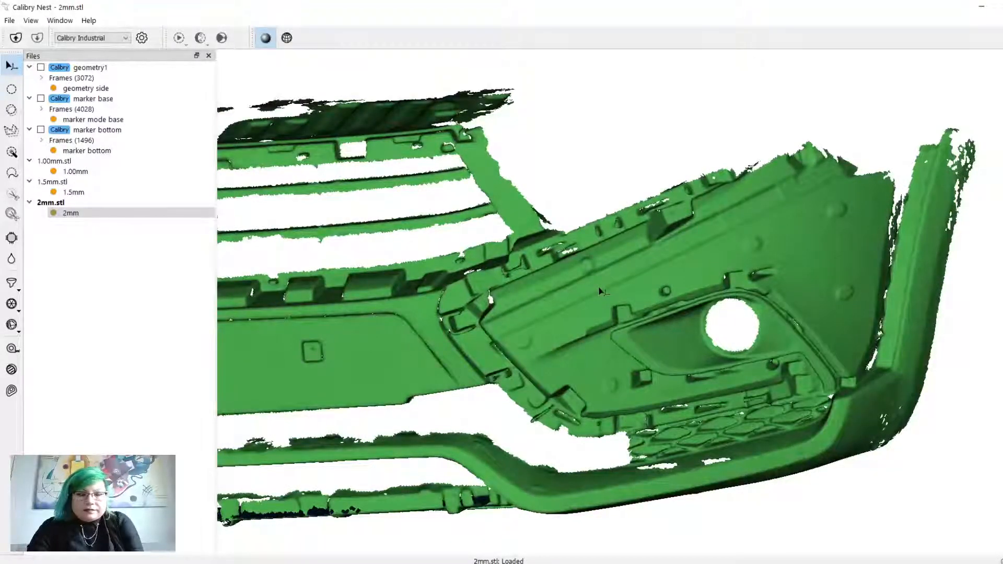
pyautogui.moveTo(600, 292); pyautogui.dragTo(596, 270, button='middle')
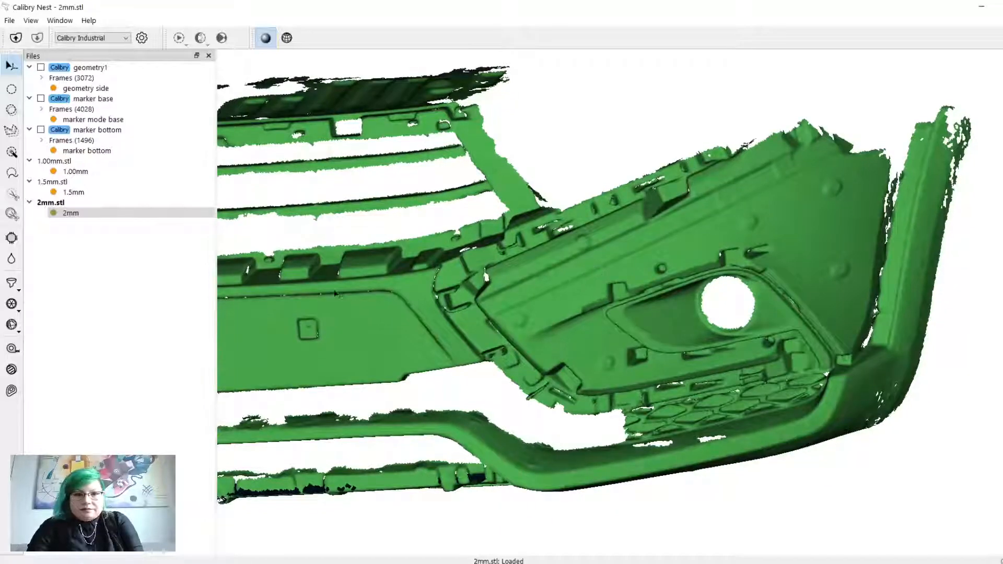
# Step: Measure the straight-line distance on the 2mm mesh from the fog light panel's inner corner to its upper outer edge
pyautogui.click(20, 349)
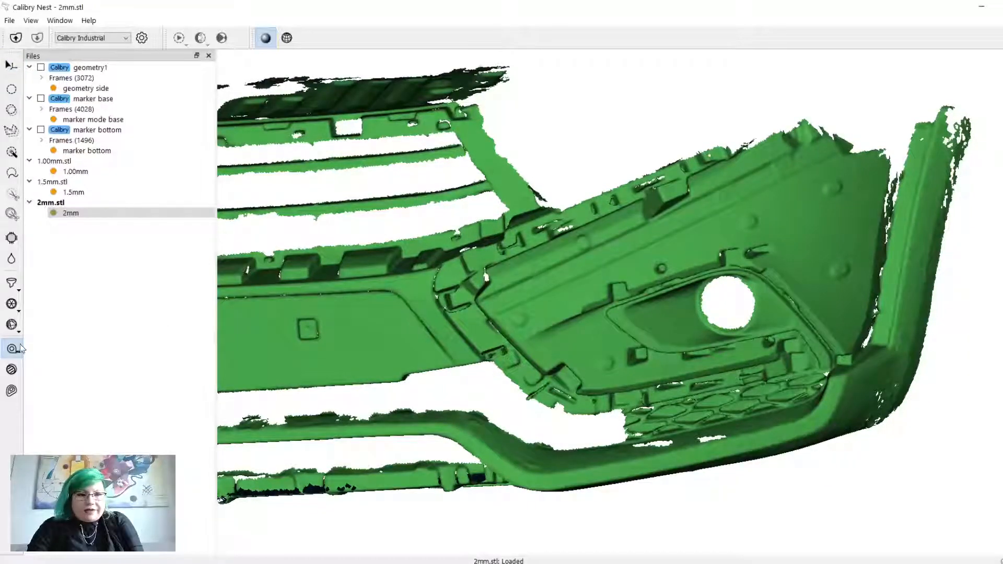
pyautogui.click(480, 308)
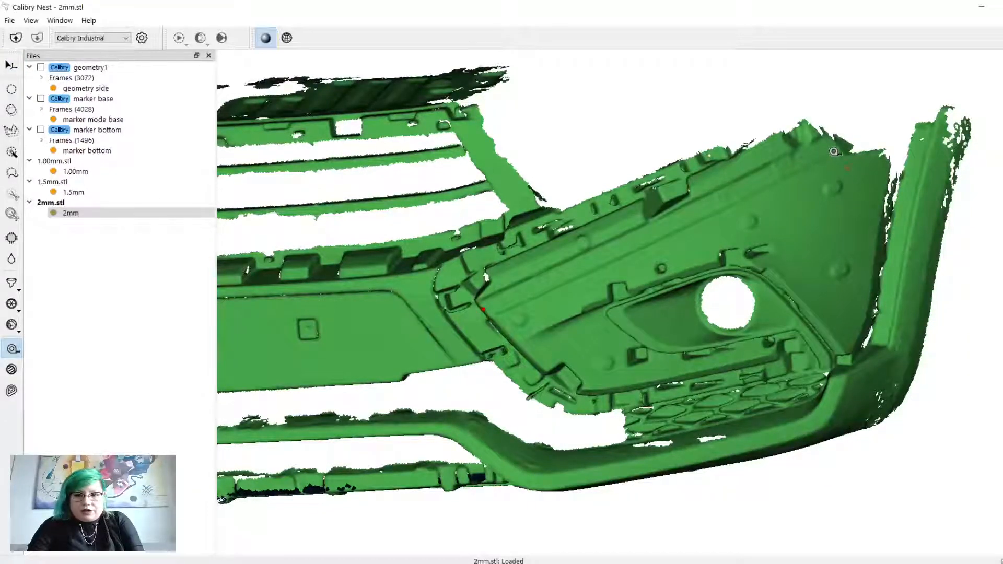
pyautogui.click(840, 155)
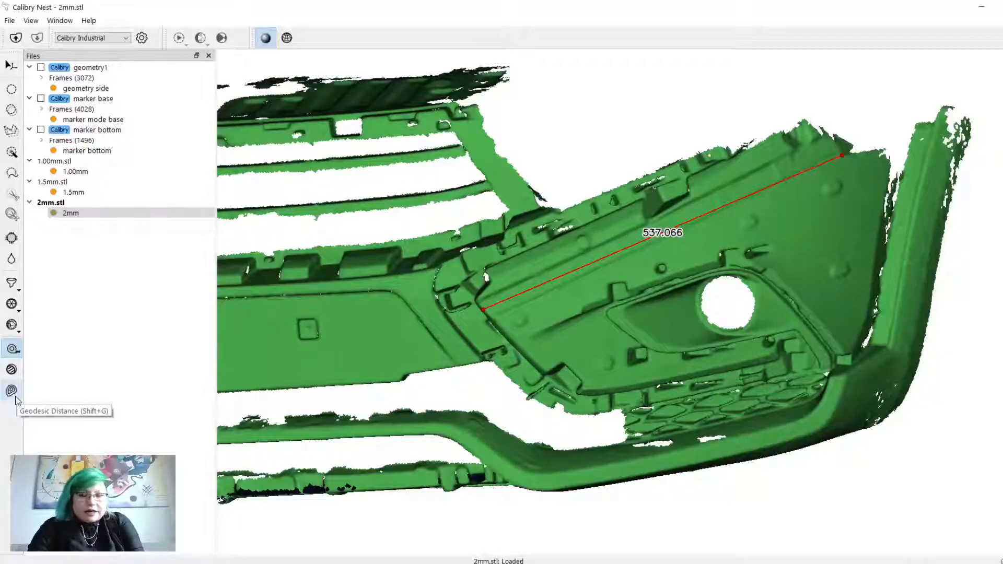
pyautogui.moveTo(524, 219); pyautogui.dragTo(536, 261)
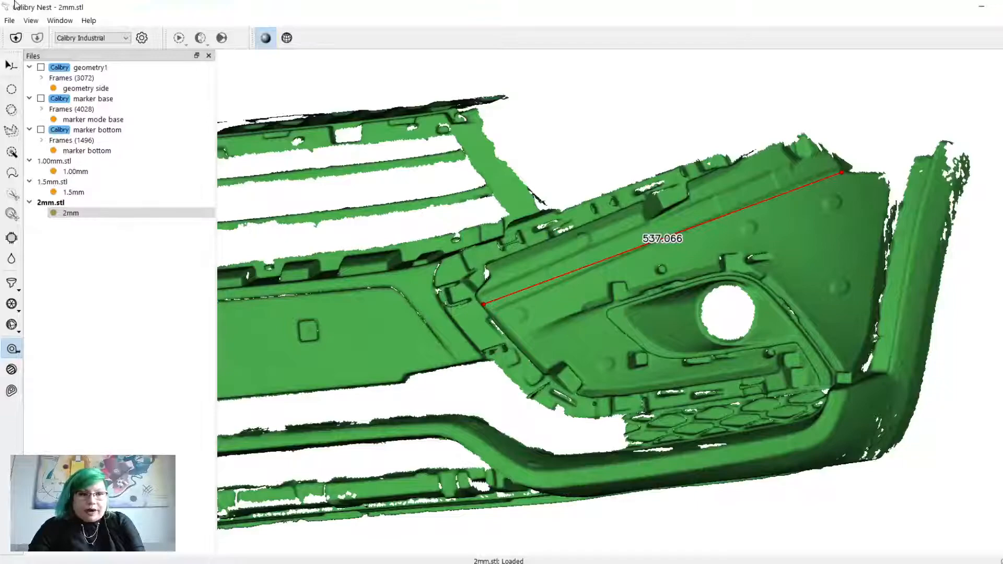
pyautogui.click(93, 23)
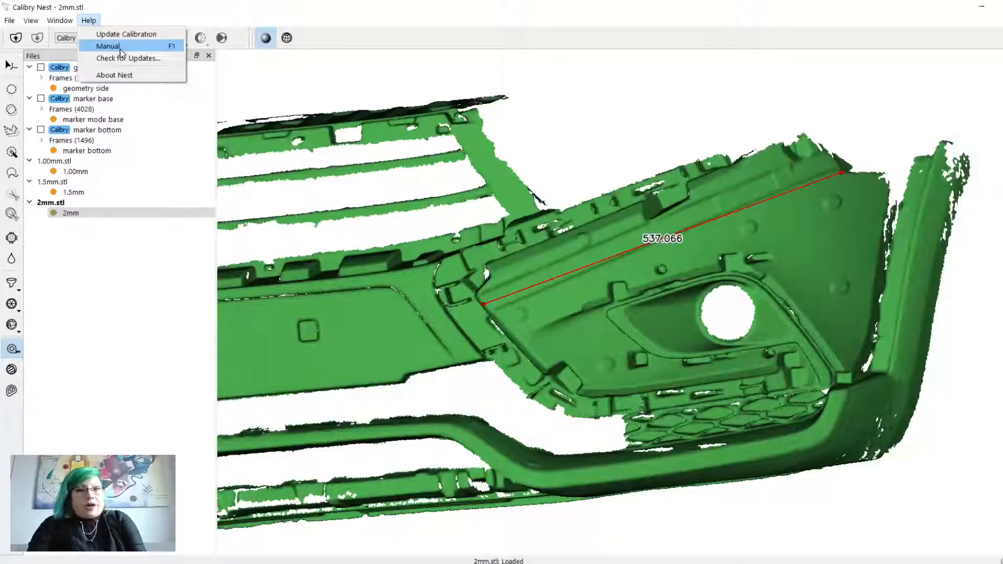
pyautogui.click(127, 354)
pyautogui.press('Escape')
pyautogui.moveTo(522, 339); pyautogui.dragTo(512, 326)
pyautogui.scroll(-2, 512, 326)
pyautogui.scroll(-4, 513, 326)
pyautogui.moveTo(477, 324); pyautogui.dragTo(557, 273, button='middle')
pyautogui.scroll(-4, 557, 272)
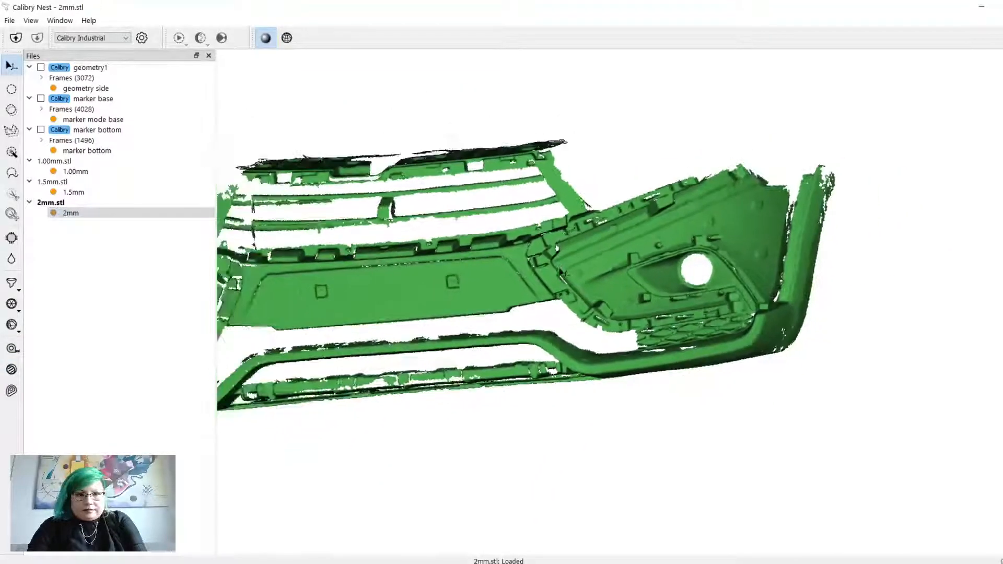
pyautogui.moveTo(556, 251); pyautogui.dragTo(554, 278)
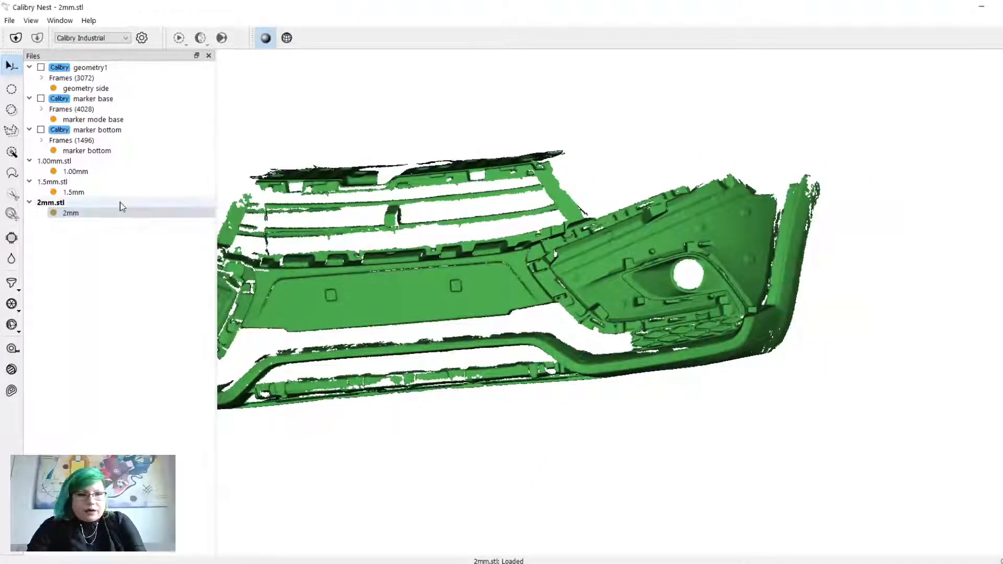
pyautogui.keyDown('ctrl'); pyautogui.click(74, 192); pyautogui.keyUp('ctrl')
pyautogui.keyDown('ctrl'); pyautogui.click(76, 171); pyautogui.keyUp('ctrl')
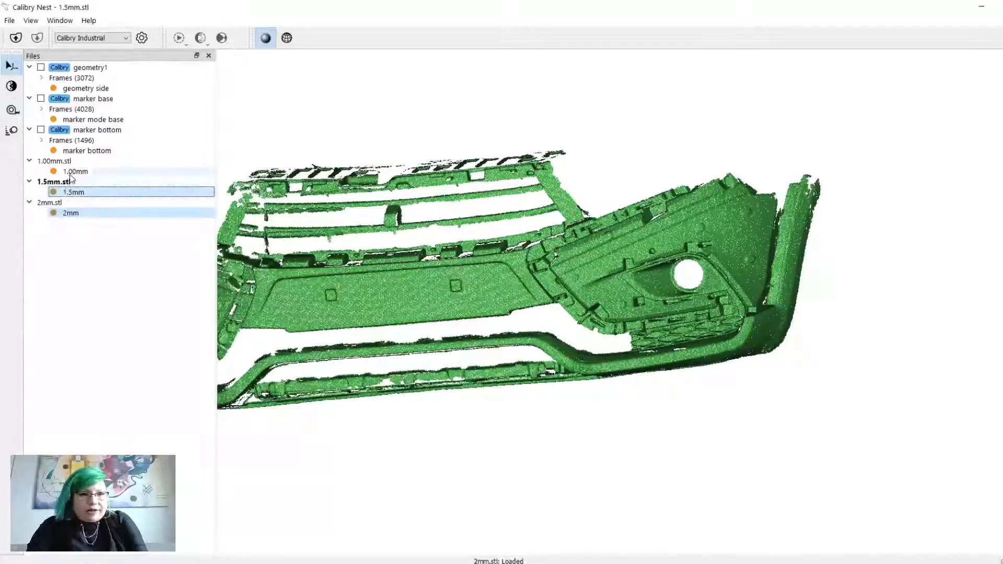
pyautogui.keyDown('ctrl'); pyautogui.click(84, 150); pyautogui.keyUp('ctrl')
pyautogui.keyDown('ctrl'); pyautogui.click(93, 119); pyautogui.keyUp('ctrl')
pyautogui.keyDown('ctrl'); pyautogui.click(97, 88); pyautogui.keyUp('ctrl')
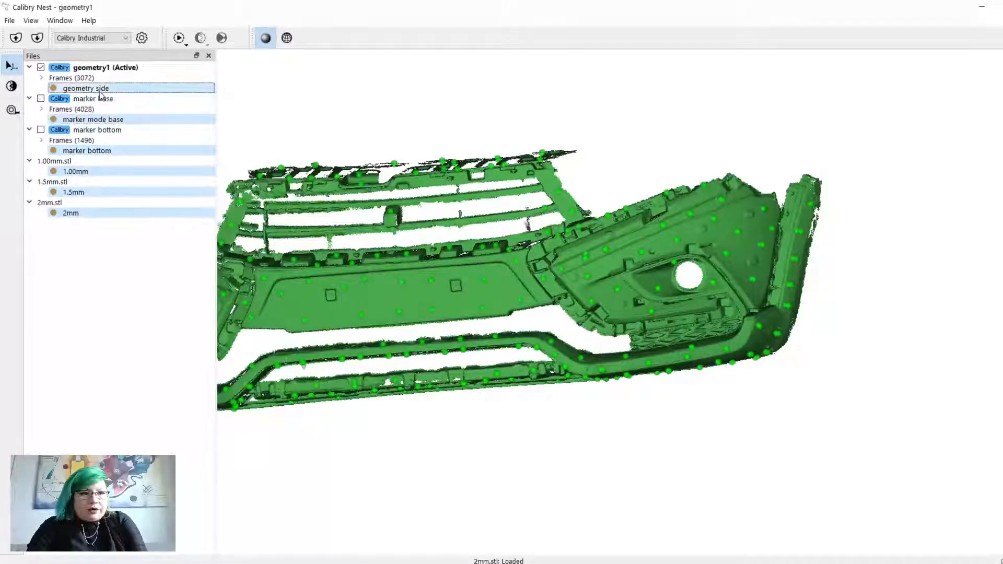
pyautogui.rightClick(100, 94)
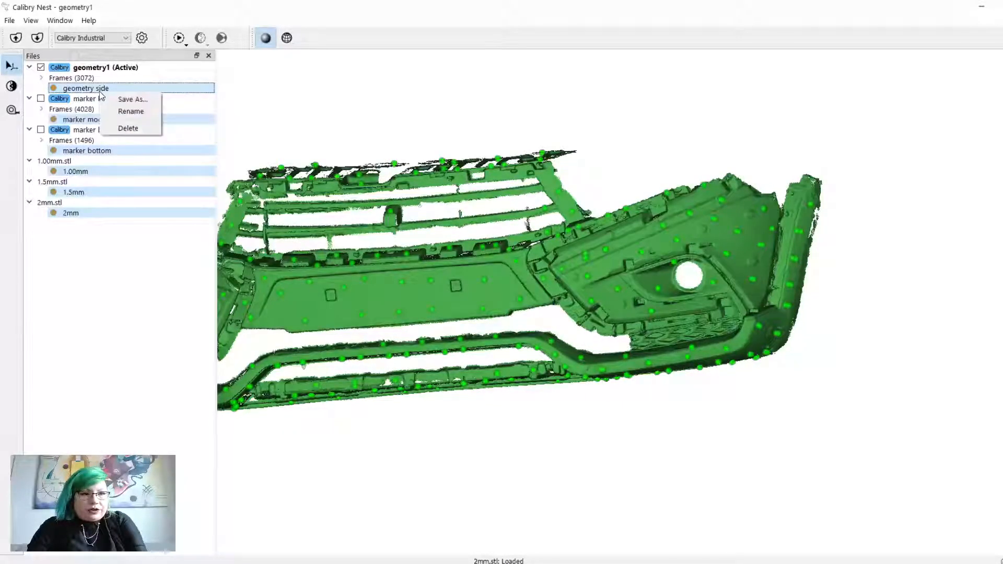
pyautogui.click(116, 69)
pyautogui.rightClick(114, 67)
pyautogui.click(128, 124)
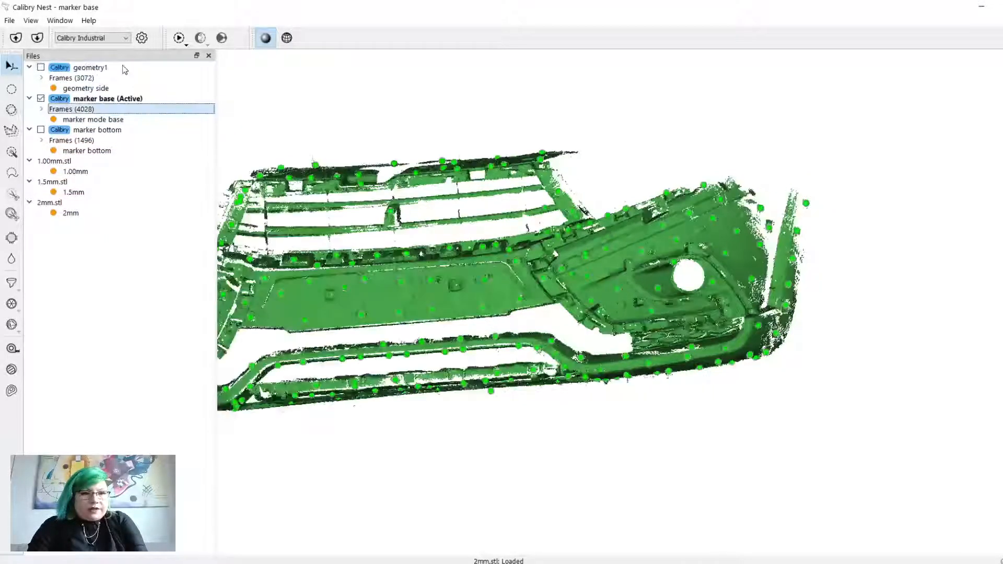
# Step: Close the geometry1 project and confirm its removal from the file list
pyautogui.rightClick(123, 67)
pyautogui.click(137, 112)
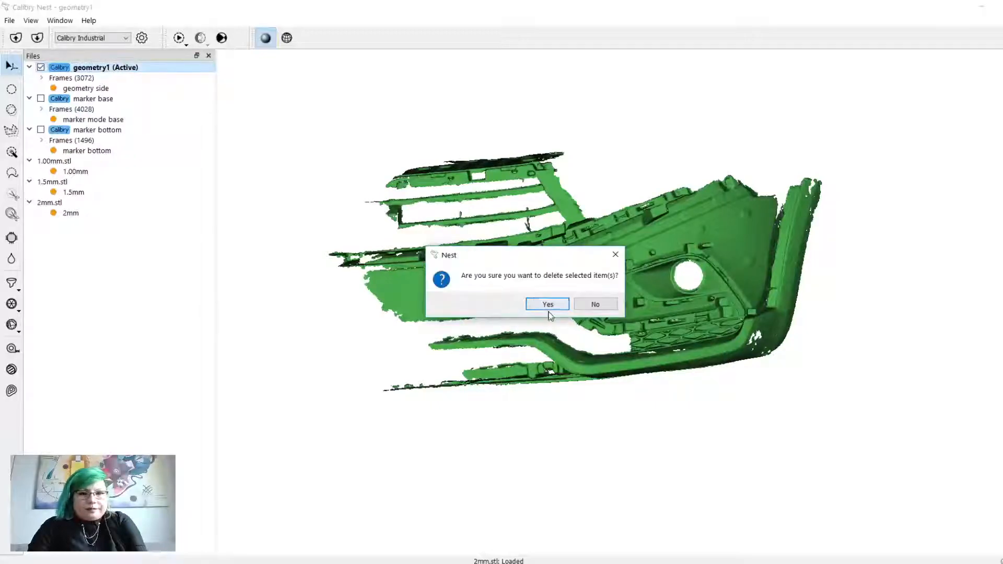
pyautogui.click(546, 307)
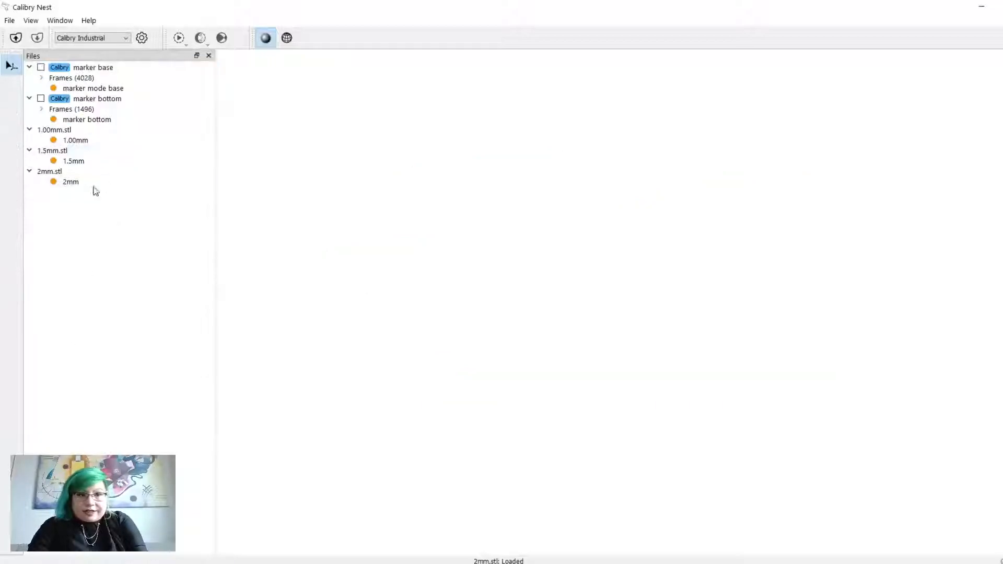
# Step: Display the marker base project, close it and confirm its removal from the file list
pyautogui.doubleClick(99, 69)
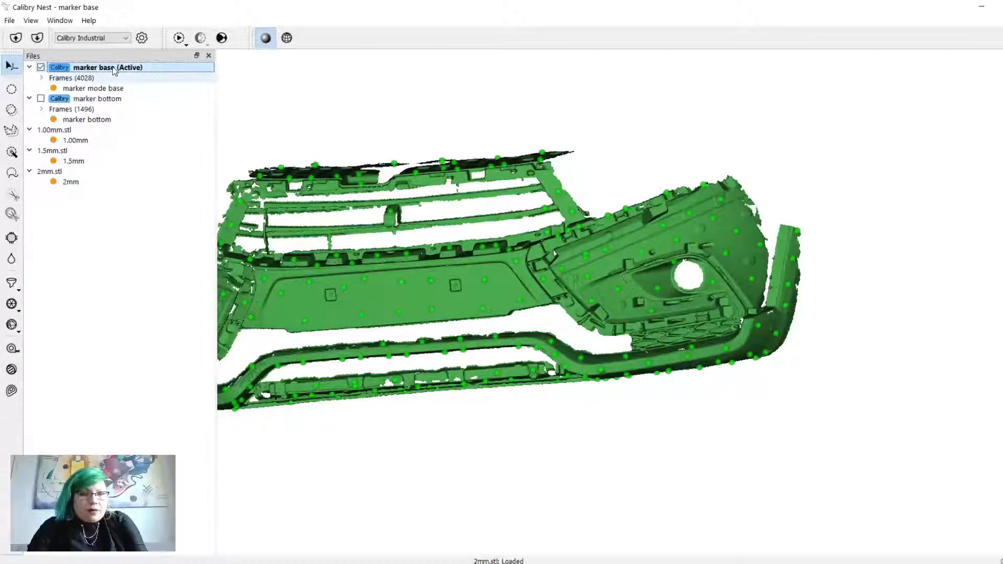
pyautogui.press('Down')
pyautogui.rightClick(115, 71)
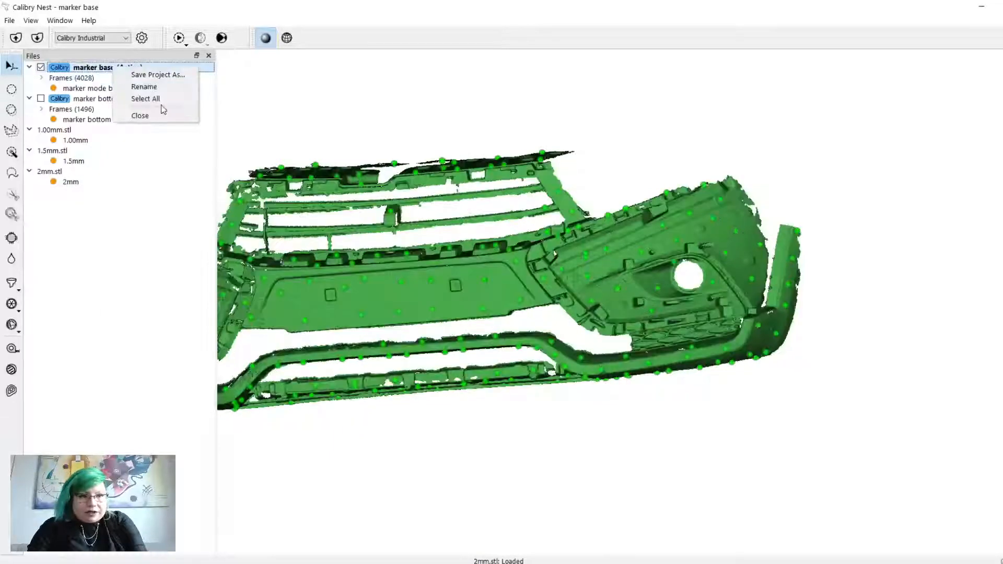
pyautogui.click(158, 114)
pyautogui.click(543, 305)
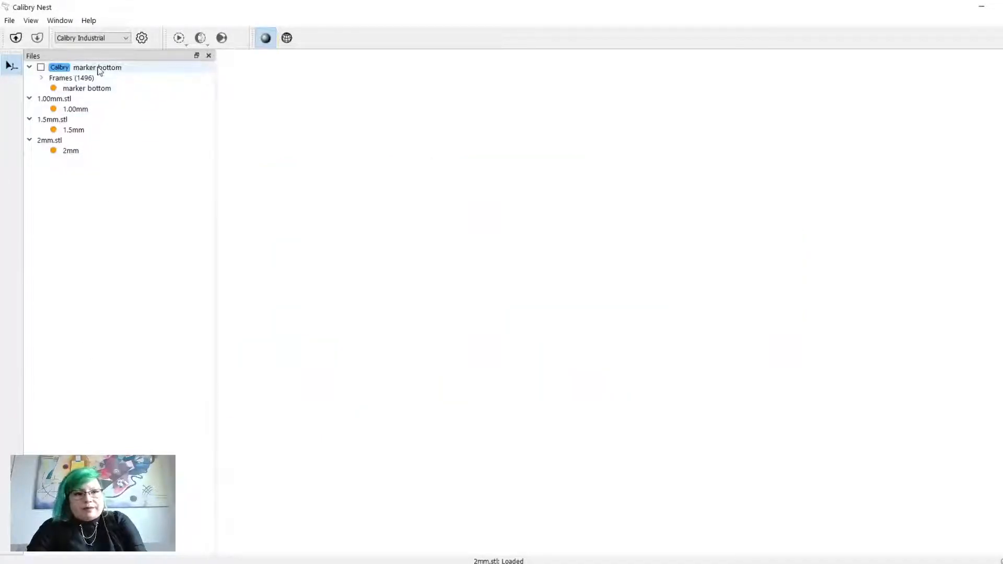
# Step: Display the marker bottom project, close it and confirm its removal from the file list
pyautogui.doubleClick(99, 70)
pyautogui.rightClick(100, 69)
pyautogui.click(120, 89)
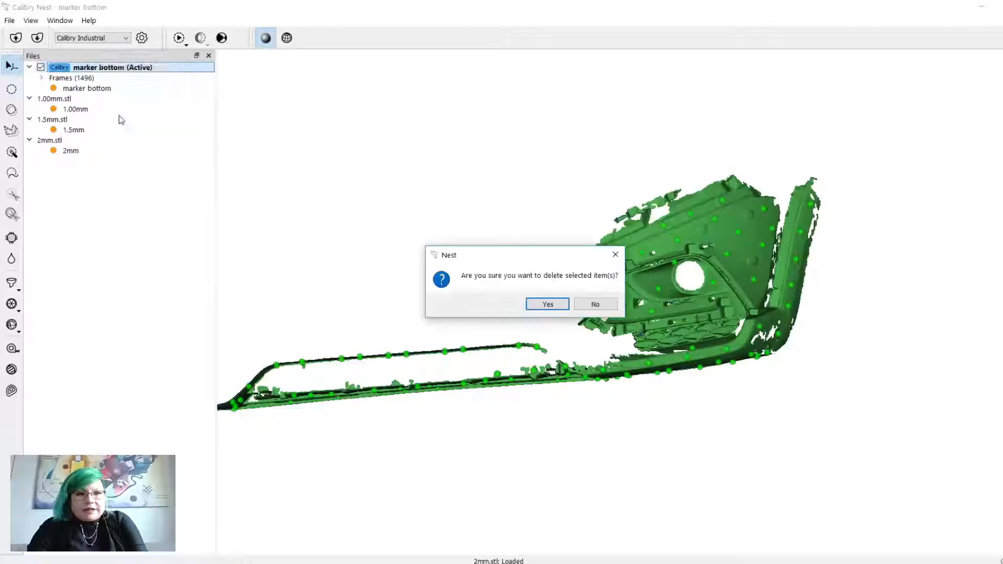
pyautogui.click(567, 306)
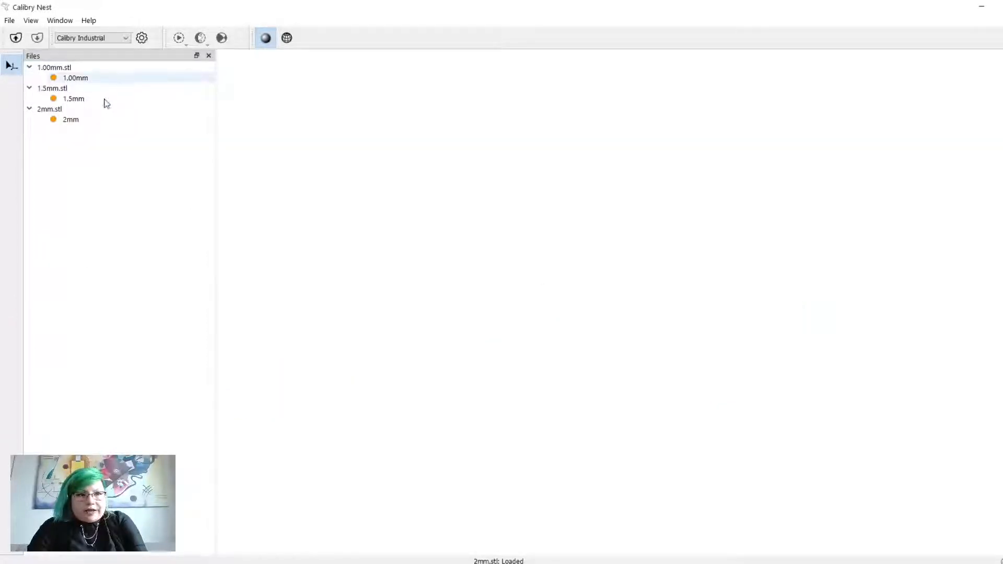
# Step: Display the 1.00mm mesh and open its options, dismissing them without saving or renaming anything
pyautogui.doubleClick(103, 78)
pyautogui.rightClick(104, 79)
pyautogui.click(60, 77)
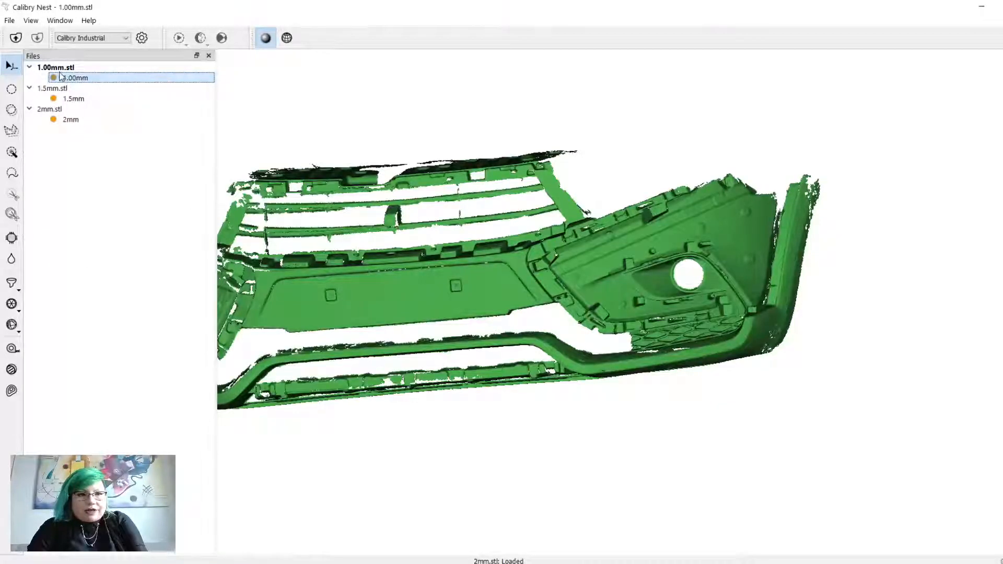
pyautogui.click(81, 152)
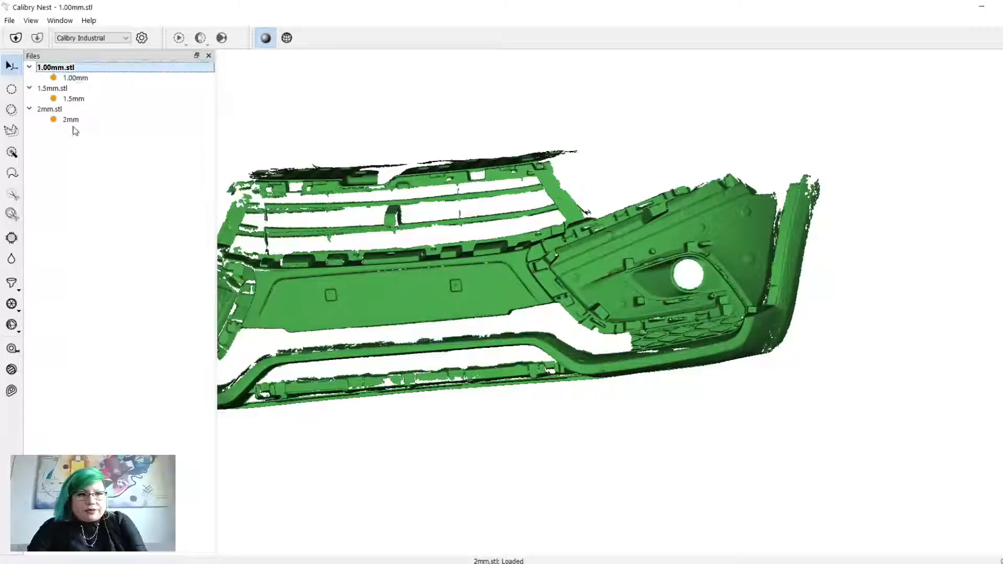
pyautogui.press('Down')
pyautogui.press('Down')
pyautogui.rightClick(86, 84)
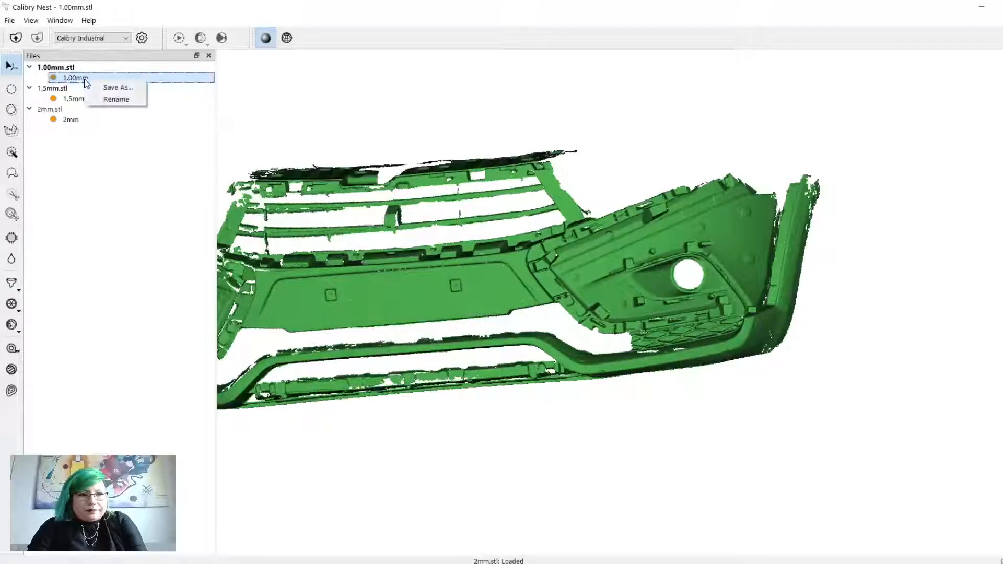
pyautogui.click(94, 148)
pyautogui.click(561, 475)
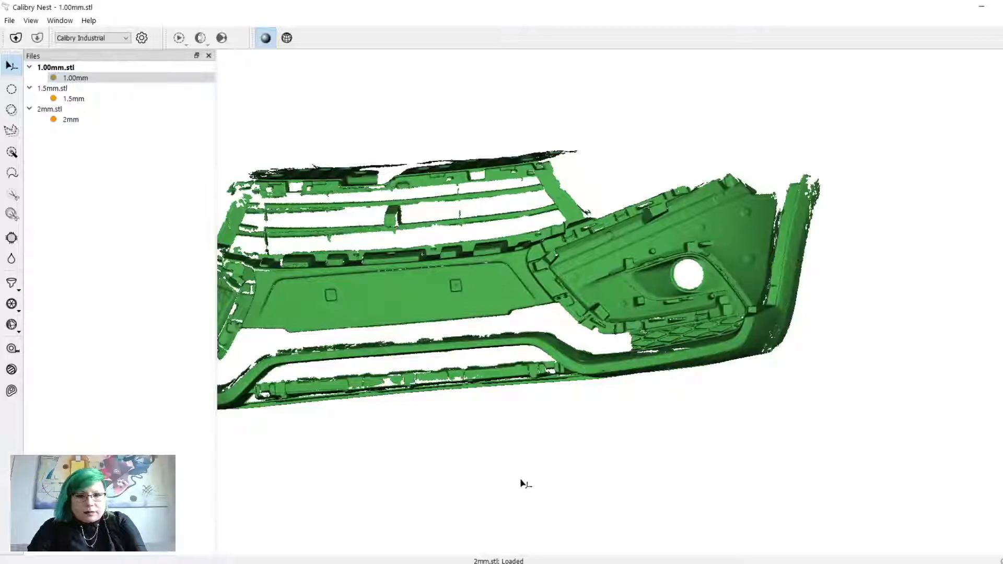
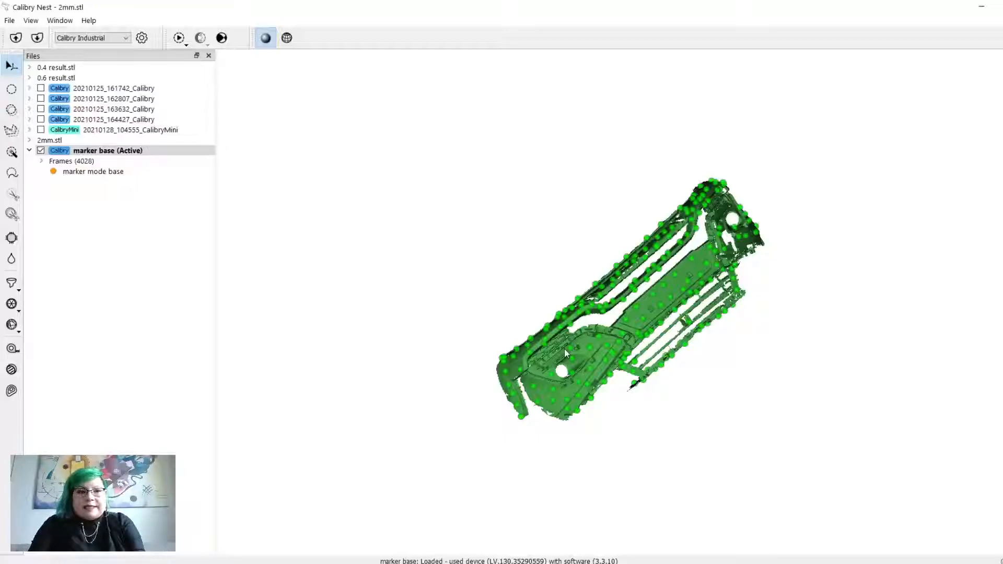
# Step: Examine the marker mode base mesh of the bumper and its marker positions from the front at different angles
pyautogui.moveTo(491, 339); pyautogui.dragTo(640, 299)
pyautogui.moveTo(505, 216); pyautogui.dragTo(511, 383)
pyautogui.moveTo(511, 383); pyautogui.dragTo(524, 365, button='middle')
pyautogui.moveTo(524, 365); pyautogui.dragTo(702, 277)
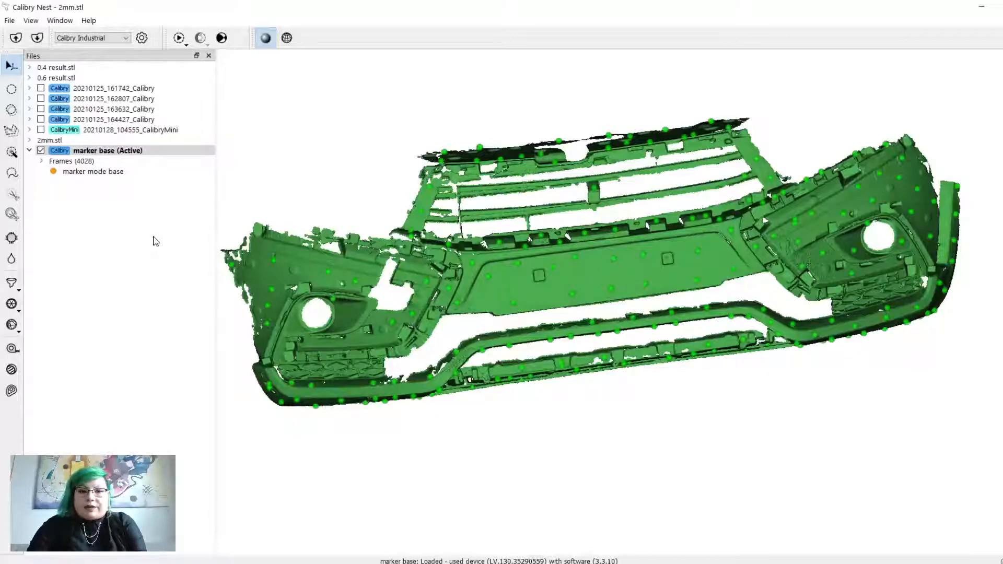
pyautogui.moveTo(546, 329); pyautogui.dragTo(572, 312)
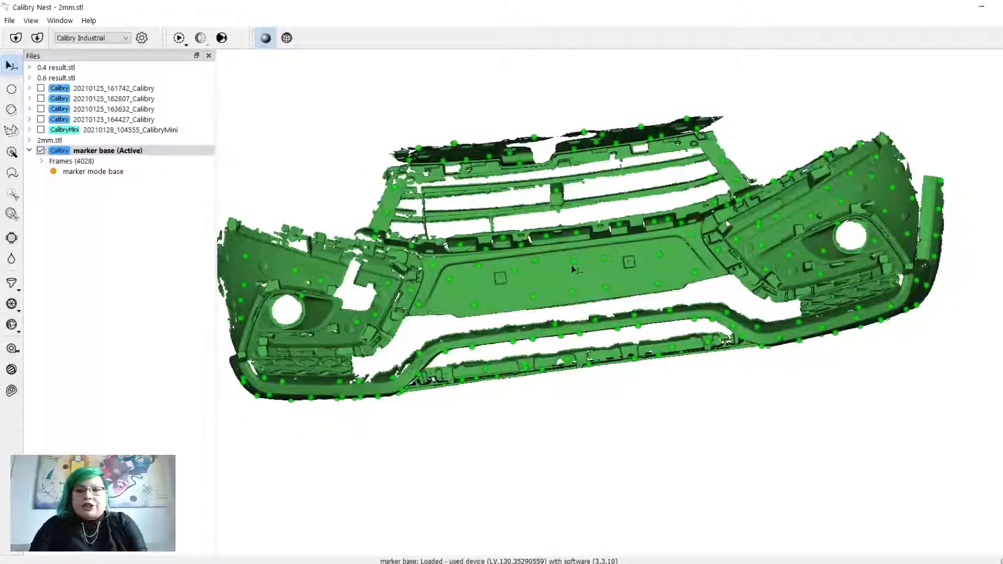
pyautogui.moveTo(574, 269)
pyautogui.mouseDown()
pyautogui.moveTo(574, 255)
pyautogui.moveTo(573, 277)
pyautogui.mouseUp()
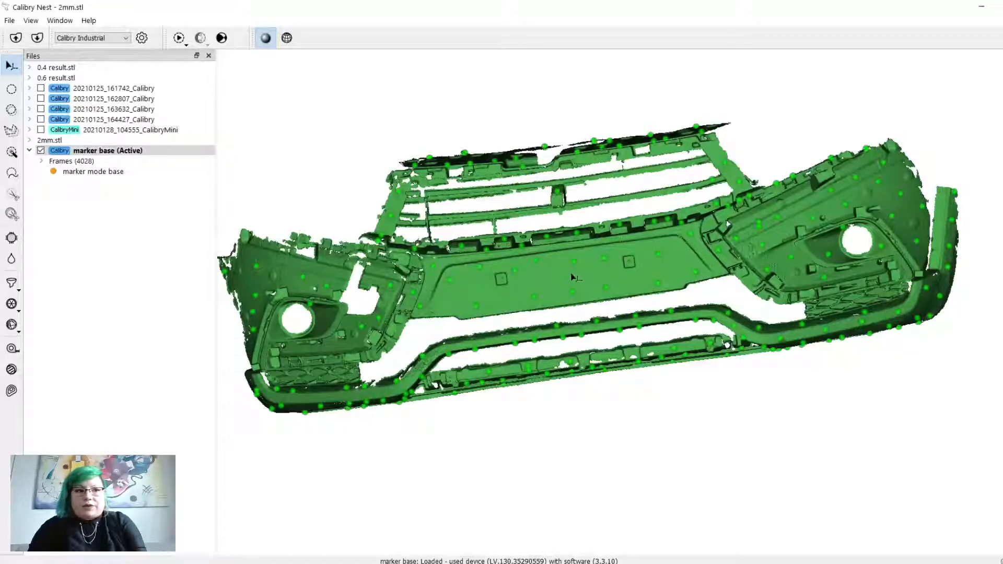
pyautogui.scroll(5, 585, 277)
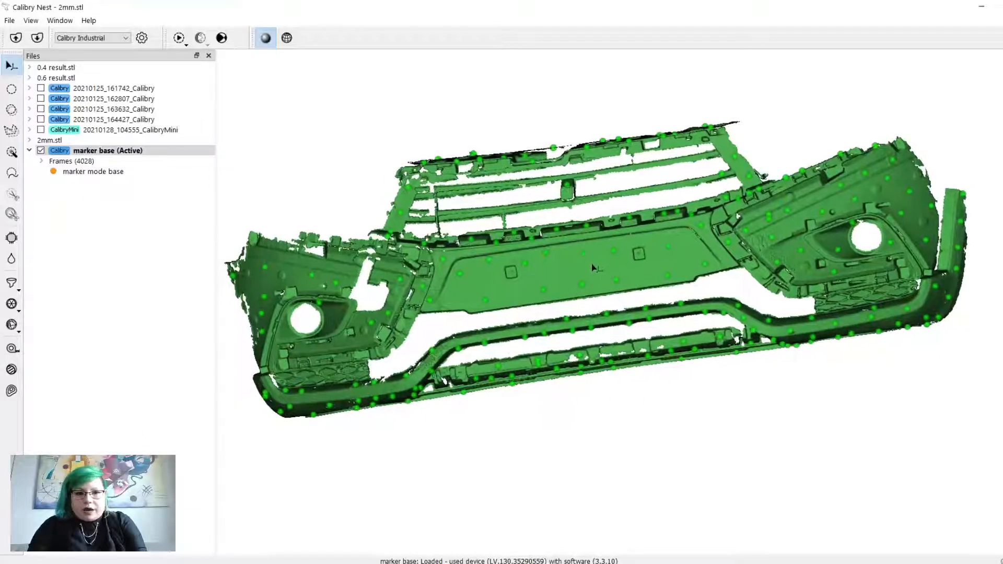
pyautogui.scroll(4, 604, 266)
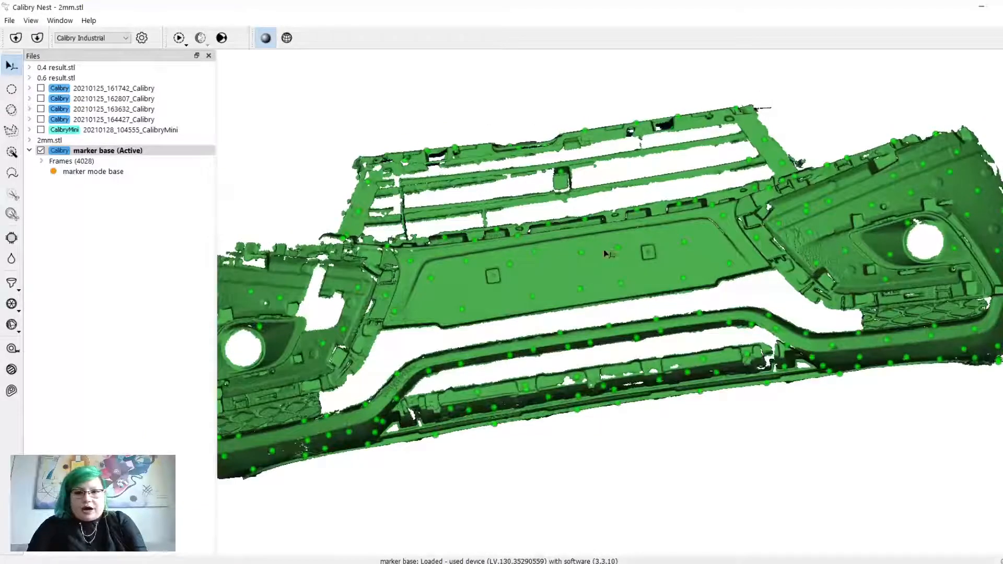
pyautogui.scroll(-5, 598, 262)
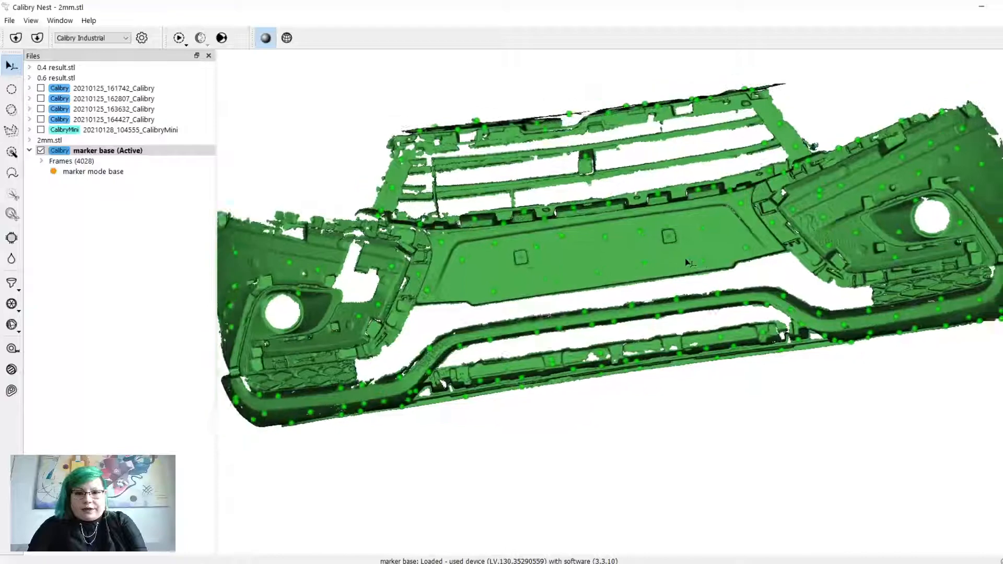
pyautogui.moveTo(678, 266); pyautogui.dragTo(626, 267, button='middle')
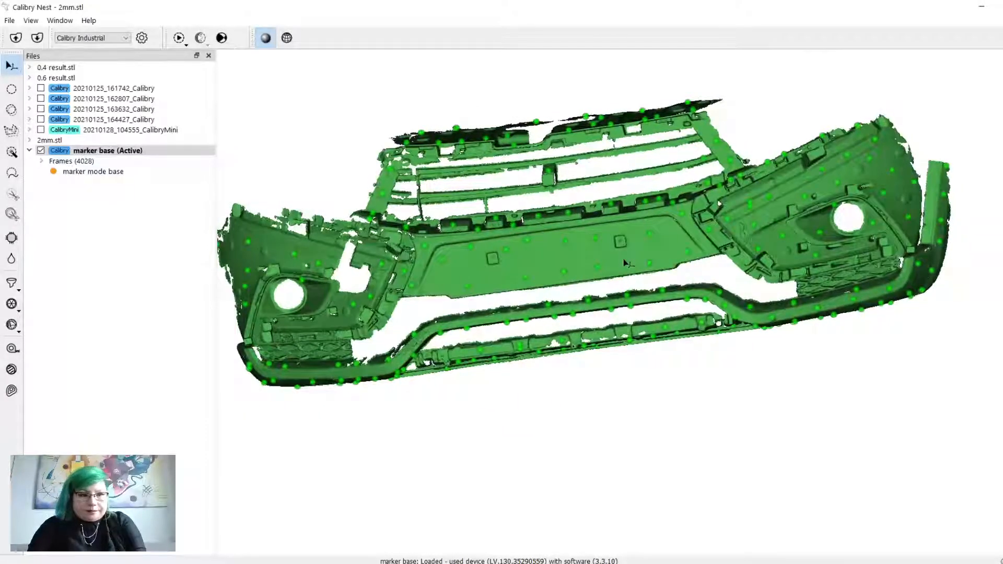
pyautogui.moveTo(357, 225); pyautogui.dragTo(358, 214)
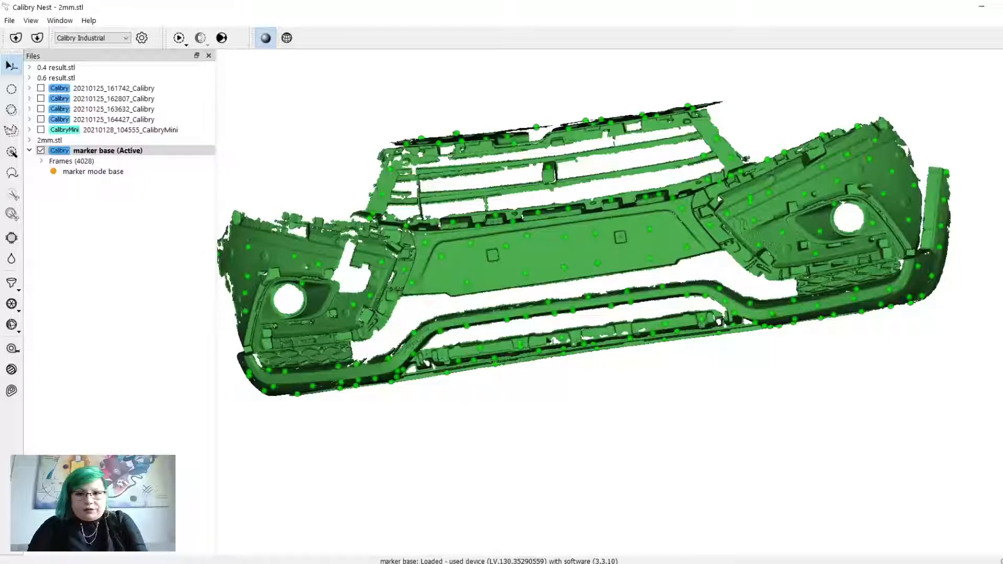
# Step: Display the 2mm mesh from 2mm.stl and examine the front of the bumper
pyautogui.doubleClick(60, 142)
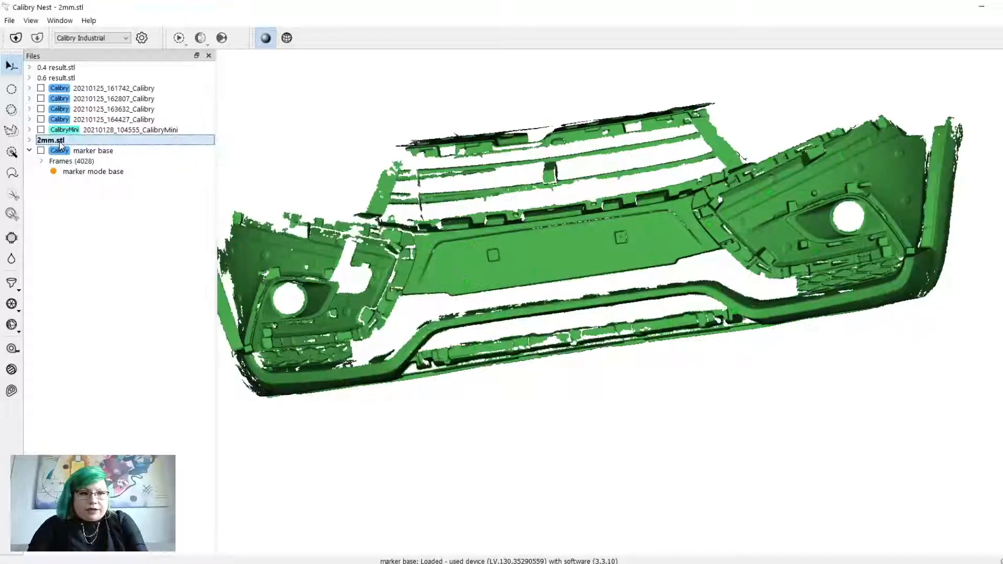
pyautogui.click(30, 140)
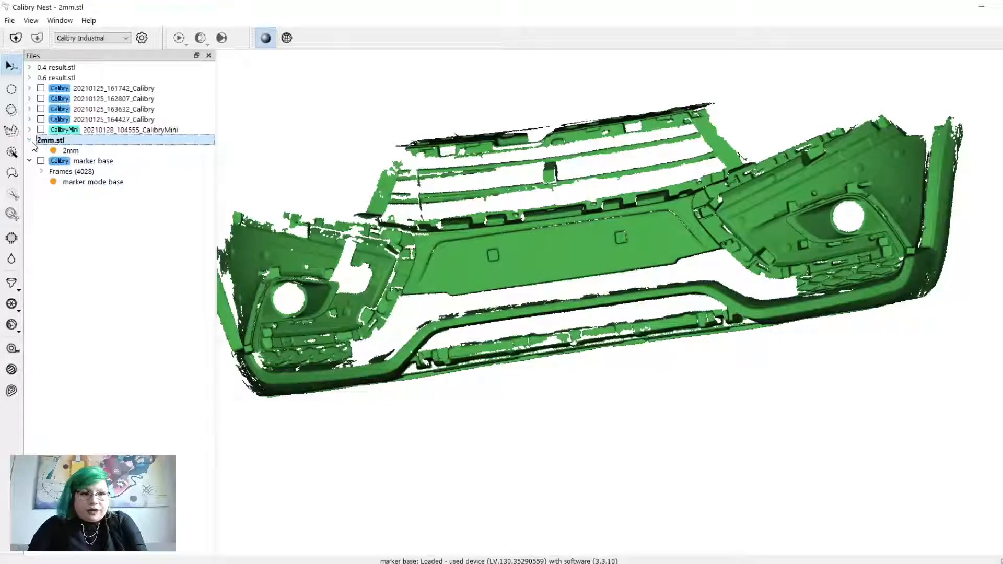
pyautogui.click(68, 150)
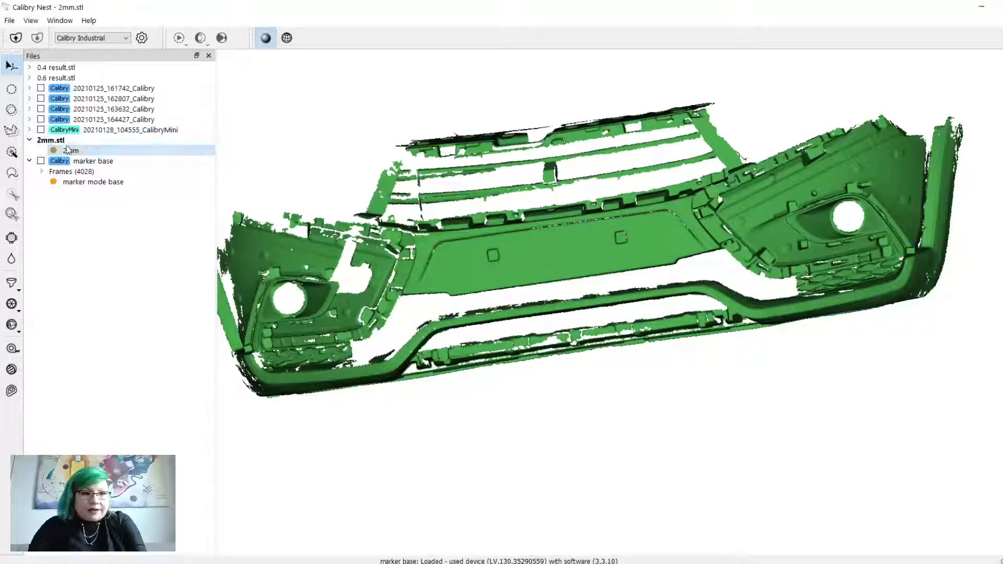
pyautogui.scroll(3, 599, 260)
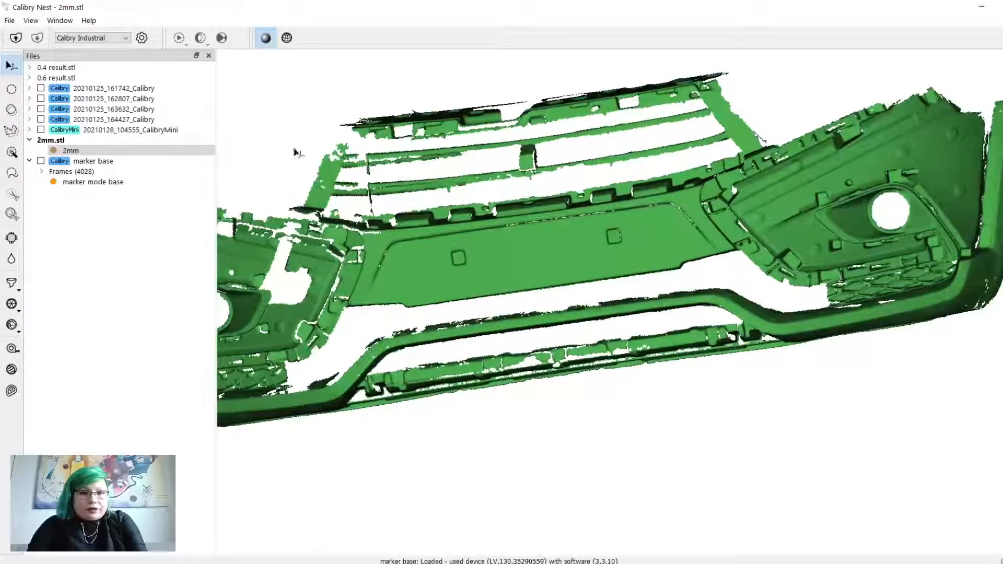
pyautogui.moveTo(713, 274); pyautogui.dragTo(703, 258)
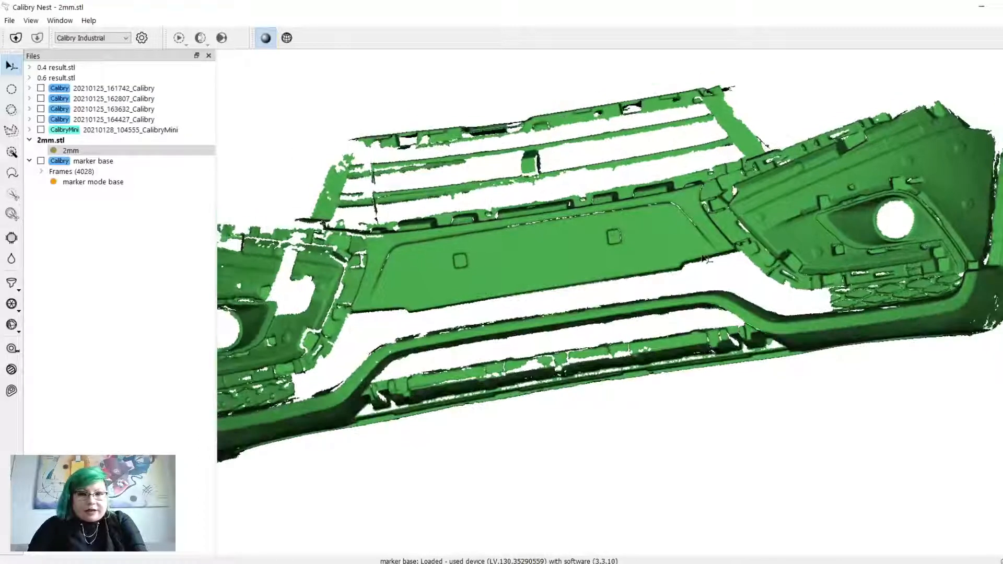
pyautogui.moveTo(704, 258); pyautogui.dragTo(653, 267, button='middle')
pyautogui.moveTo(653, 267); pyautogui.dragTo(721, 253)
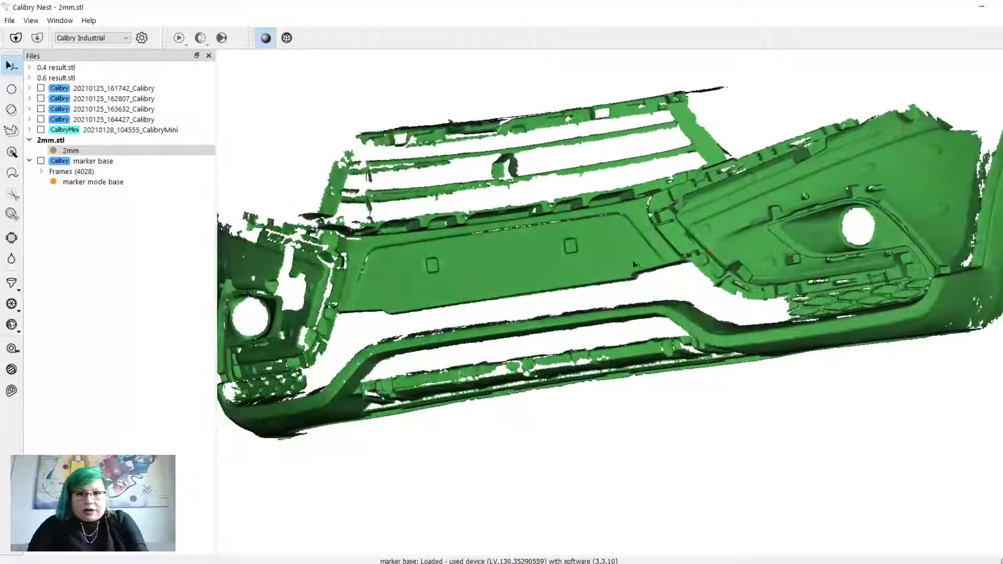
# Step: Inspect the fog light panel of the 2mm mesh up close for traces of the markers
pyautogui.moveTo(831, 228); pyautogui.dragTo(674, 254, button='middle')
pyautogui.scroll(2, 674, 254)
pyautogui.moveTo(674, 253); pyautogui.dragTo(689, 235)
pyautogui.scroll(3, 700, 235)
pyautogui.moveTo(703, 235); pyautogui.dragTo(641, 285, button='middle')
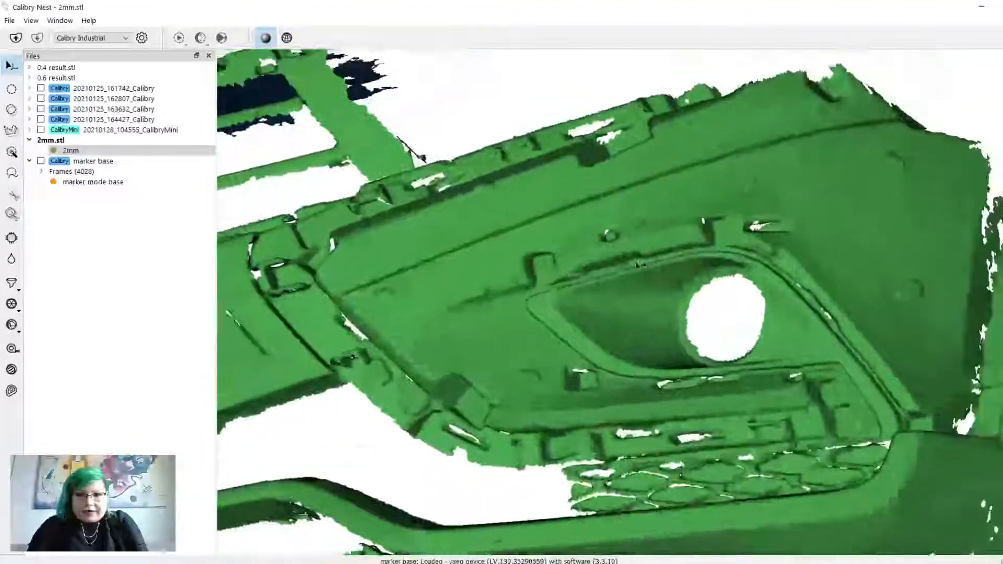
pyautogui.moveTo(642, 285); pyautogui.dragTo(649, 230)
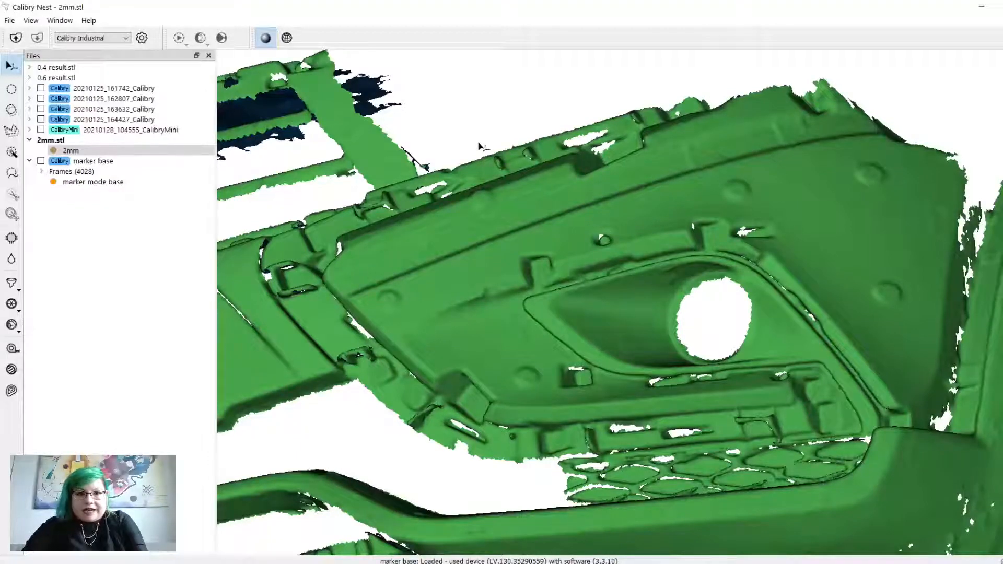
# Step: Enable Remove markers in the finalization settings and close the settings without saving
pyautogui.click(141, 38)
pyautogui.moveTo(506, 47); pyautogui.dragTo(425, 33)
pyautogui.click(344, 255)
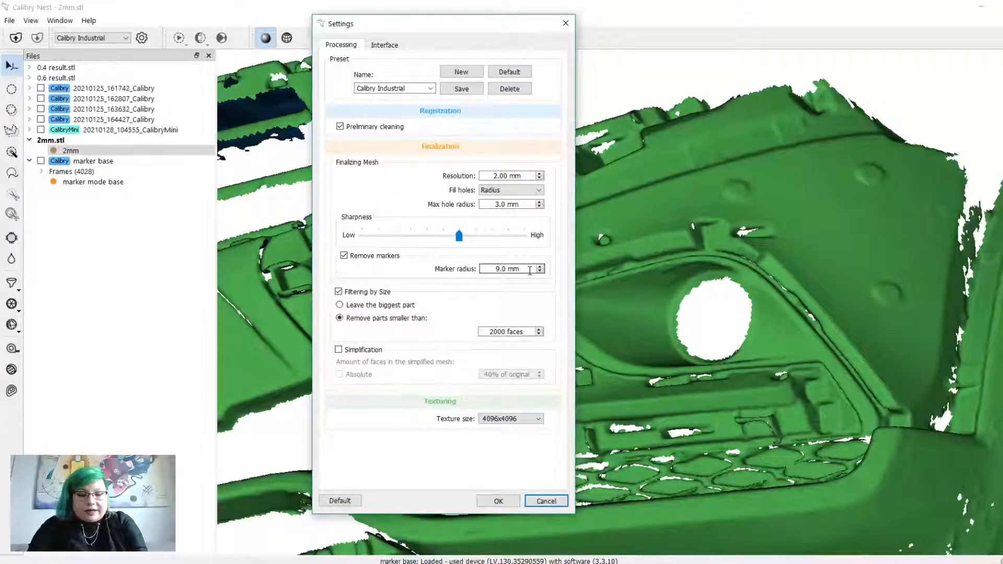
pyautogui.click(565, 23)
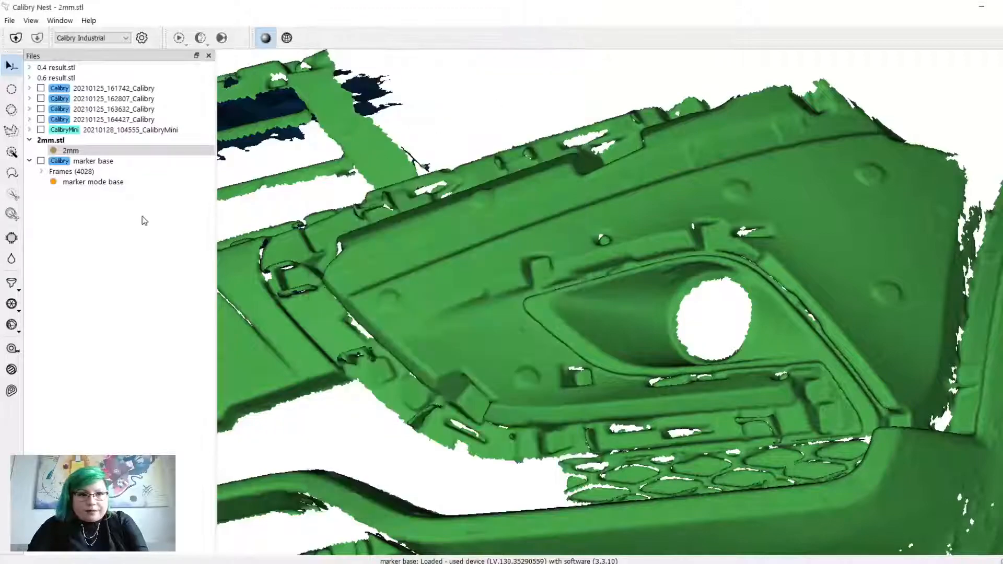
# Step: Expand the frames of the marker base project and display frame_8 with its markers and camera image
pyautogui.click(41, 173)
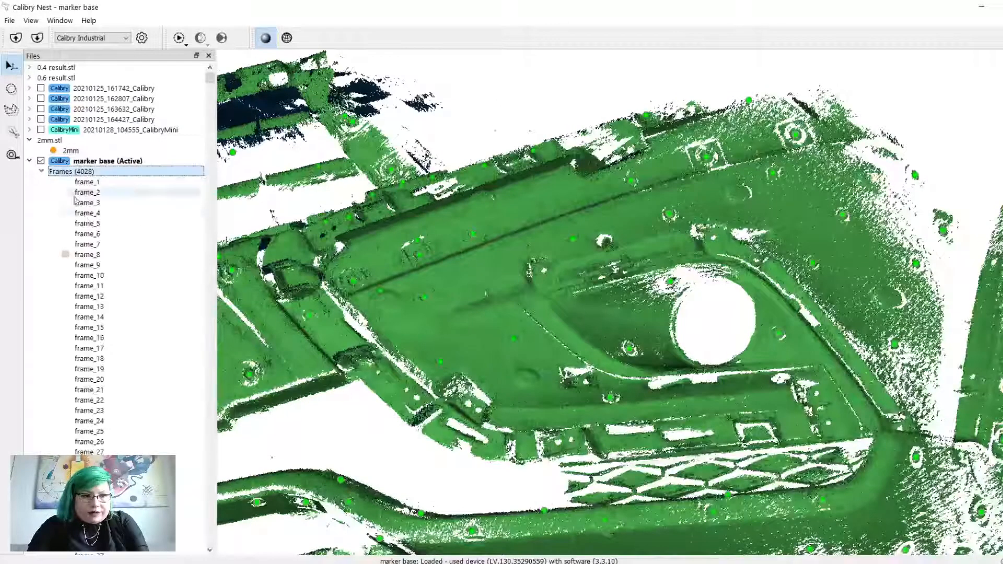
pyautogui.click(111, 255)
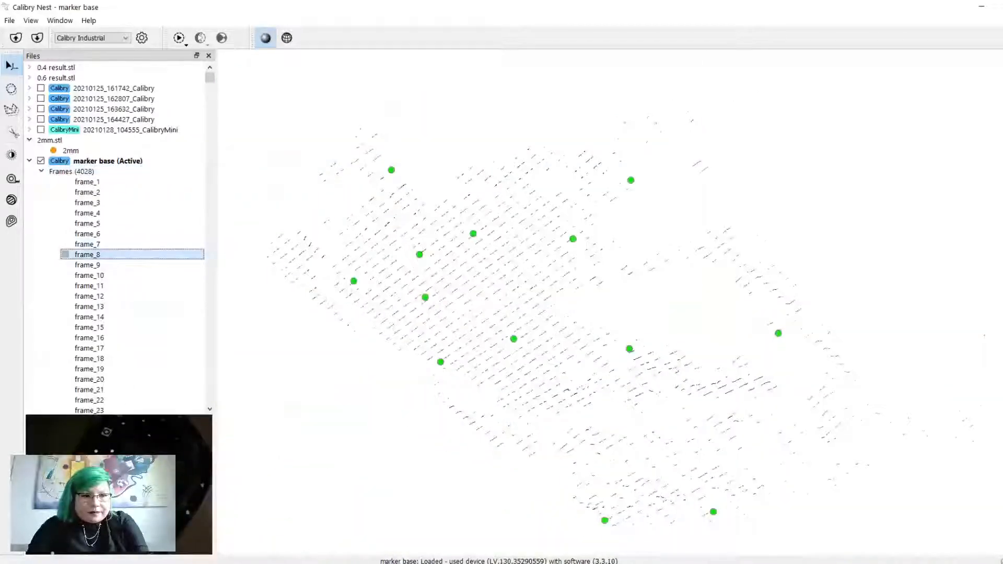
pyautogui.moveTo(159, 438)
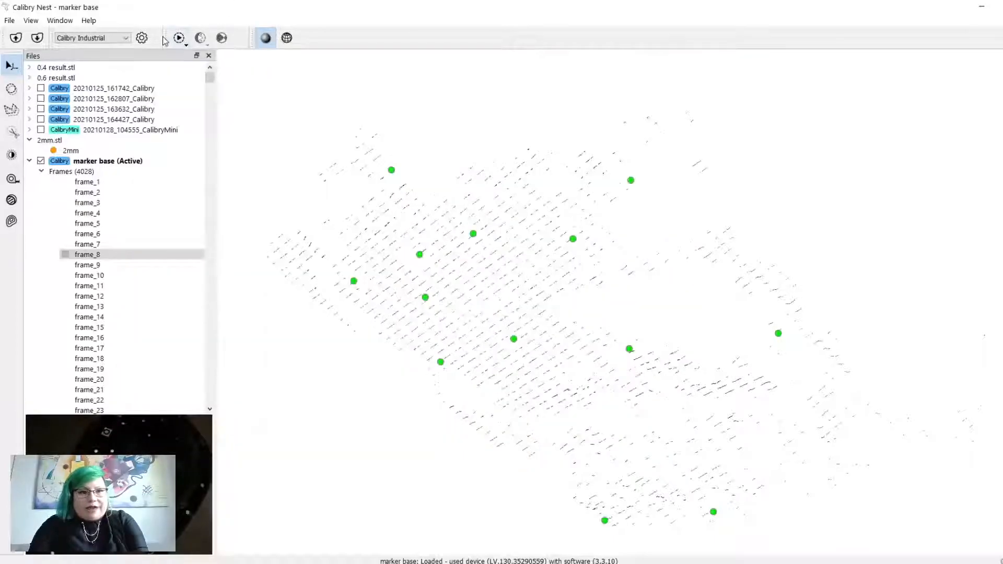
# Step: Enable Remove markers with a marker radius of 11.0 mm in the finalization settings and close them without saving
pyautogui.click(147, 39)
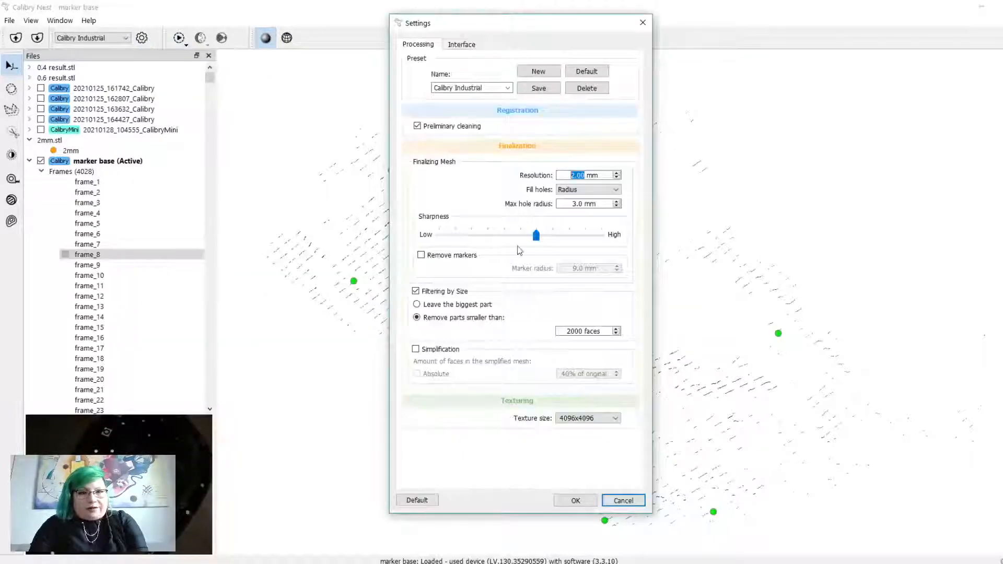
pyautogui.click(421, 255)
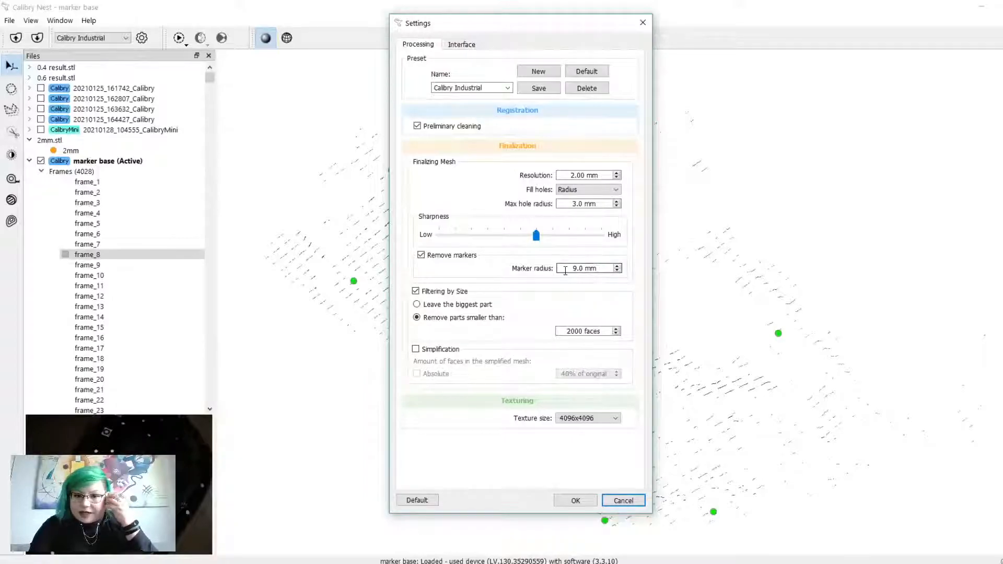
pyautogui.click(617, 266)
pyautogui.click(617, 266)
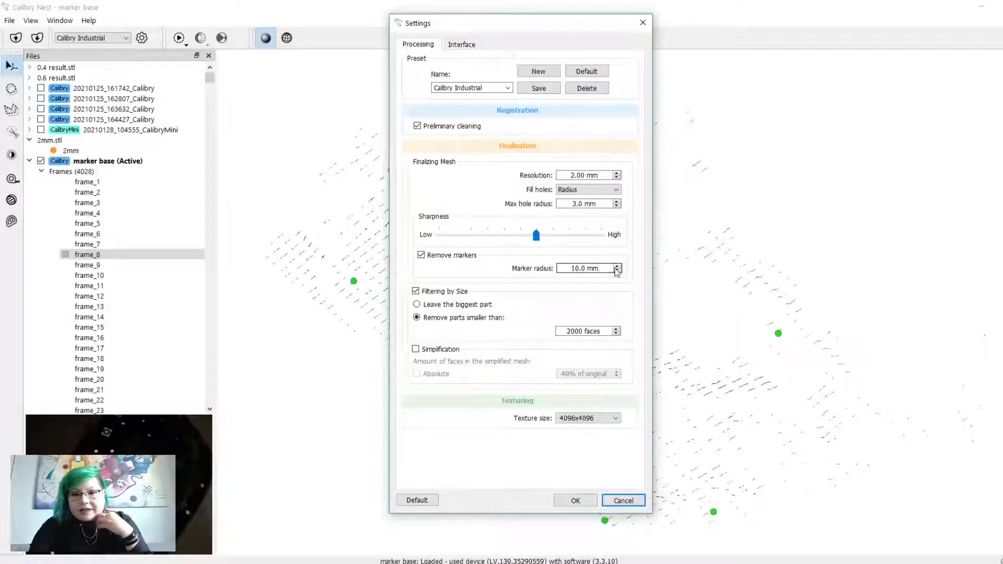
pyautogui.click(617, 266)
pyautogui.click(617, 266)
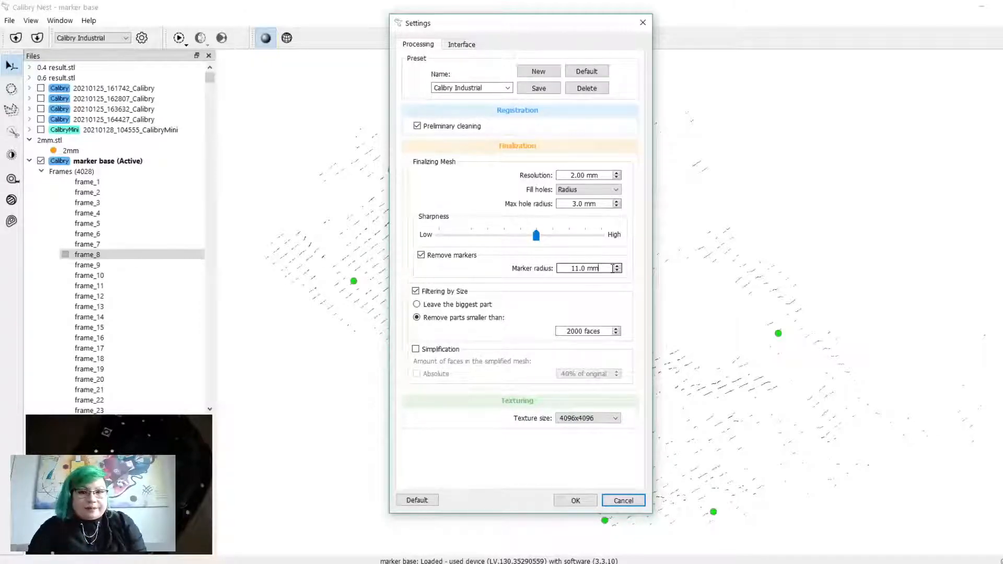
pyautogui.click(642, 23)
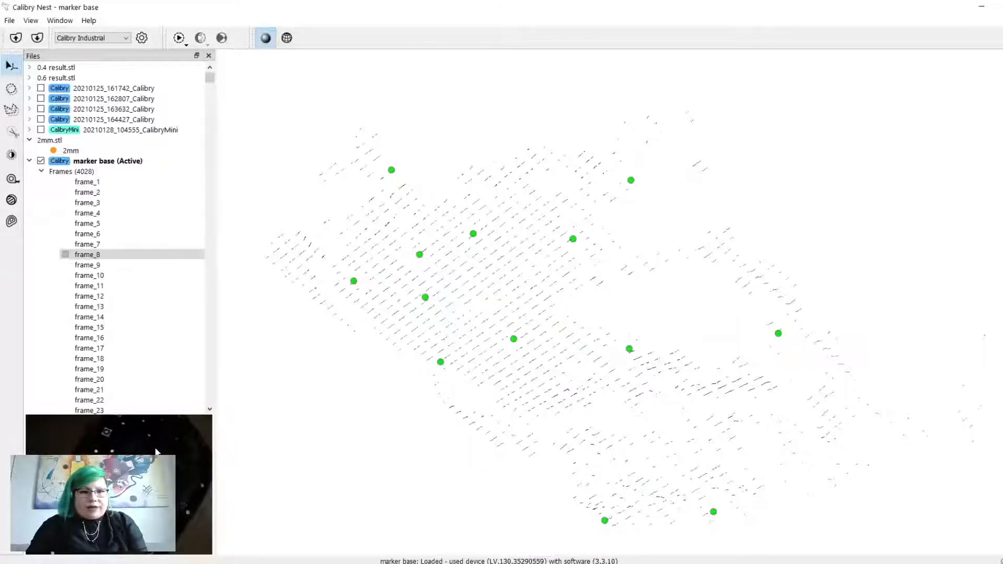
# Step: Collapse the marker base frames, display the 2mm mesh and inspect the removed-marker spots around the fog light opening
pyautogui.moveTo(156, 451)
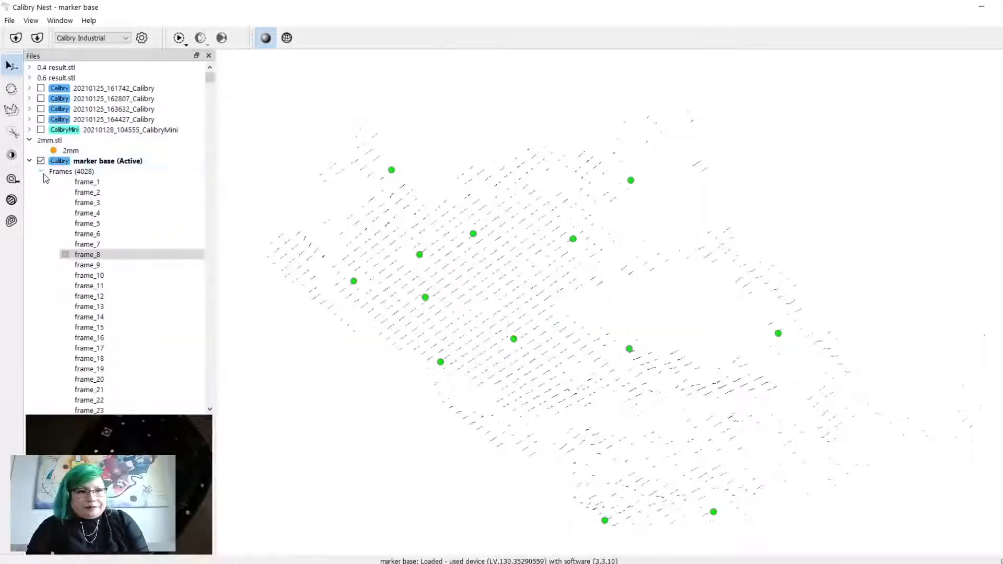
pyautogui.click(41, 172)
pyautogui.doubleClick(66, 151)
pyautogui.moveTo(740, 298); pyautogui.dragTo(622, 335, button='middle')
pyautogui.scroll(2, 701, 275)
pyautogui.scroll(2, 664, 315)
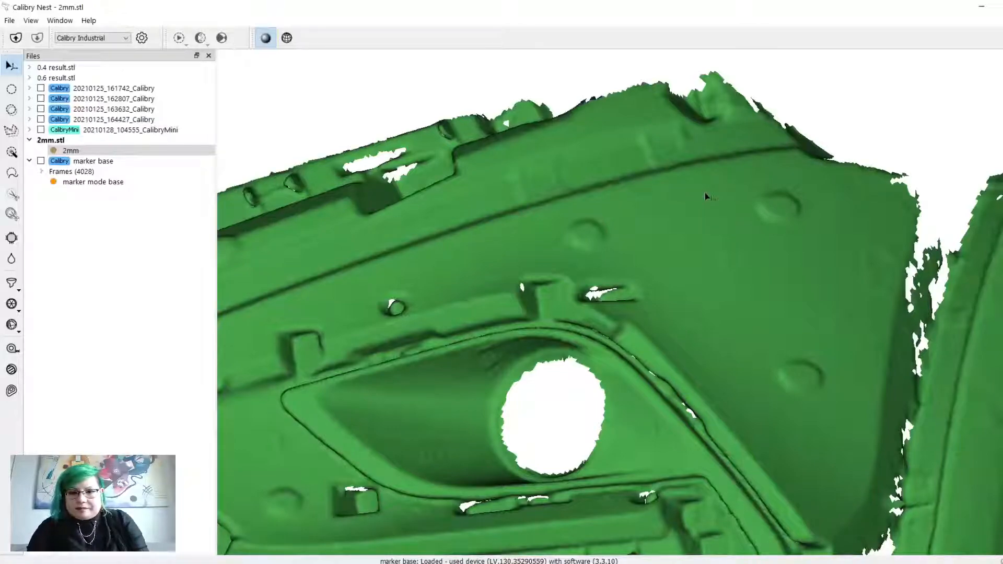
pyautogui.moveTo(703, 204); pyautogui.dragTo(696, 221)
pyautogui.scroll(2, 697, 207)
pyautogui.moveTo(712, 245); pyautogui.dragTo(685, 194, button='middle')
pyautogui.scroll(-4, 697, 206)
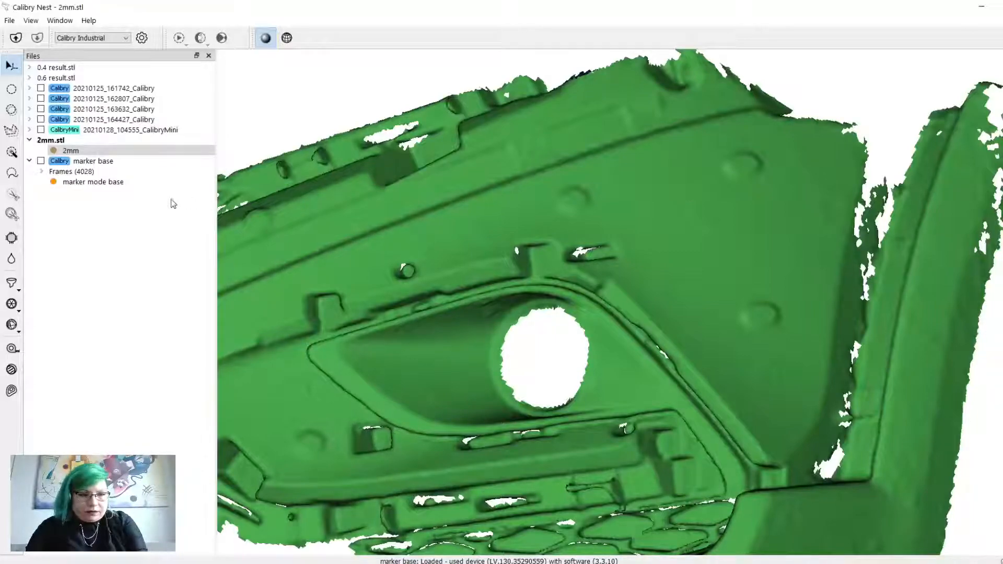
# Step: Display the marker mode base mesh of the marker base project
pyautogui.doubleClick(93, 182)
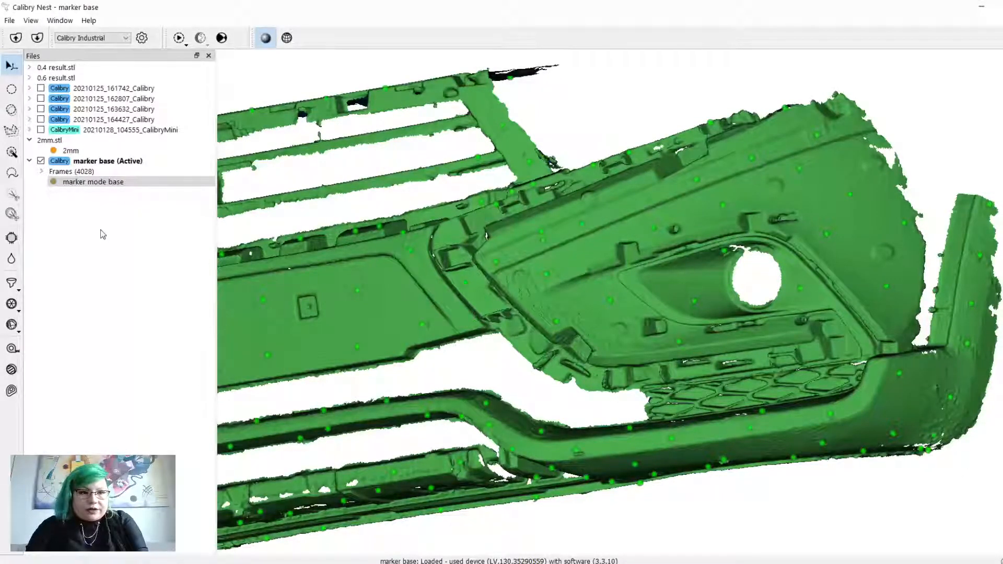
# Step: Brush-select the mesh surface between the bumper's centre panel and the fog light panel, and clear the selection
pyautogui.moveTo(566, 243); pyautogui.dragTo(567, 239)
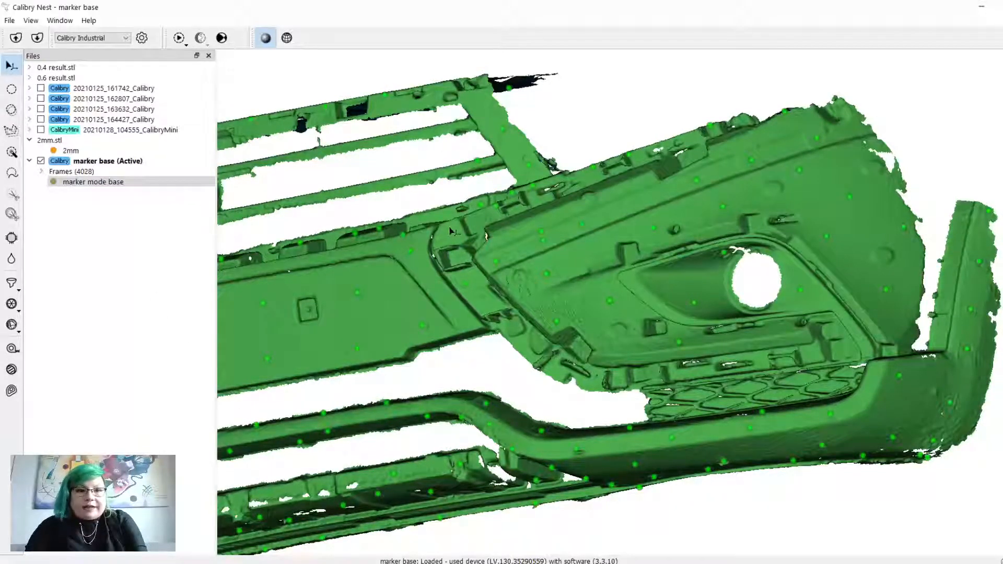
pyautogui.moveTo(450, 232); pyautogui.dragTo(450, 246)
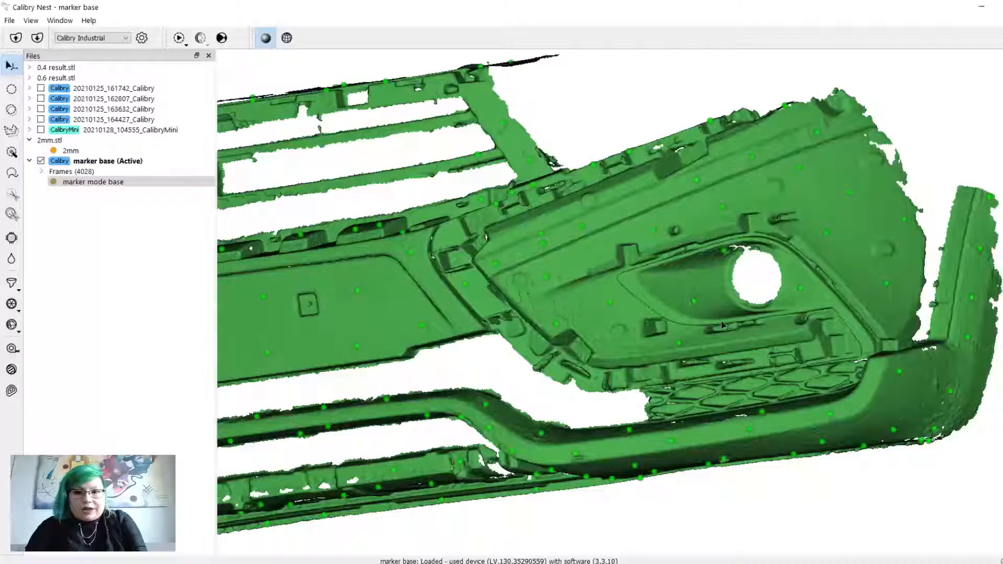
pyautogui.moveTo(789, 256); pyautogui.dragTo(783, 256, button='middle')
pyautogui.scroll(1, 783, 255)
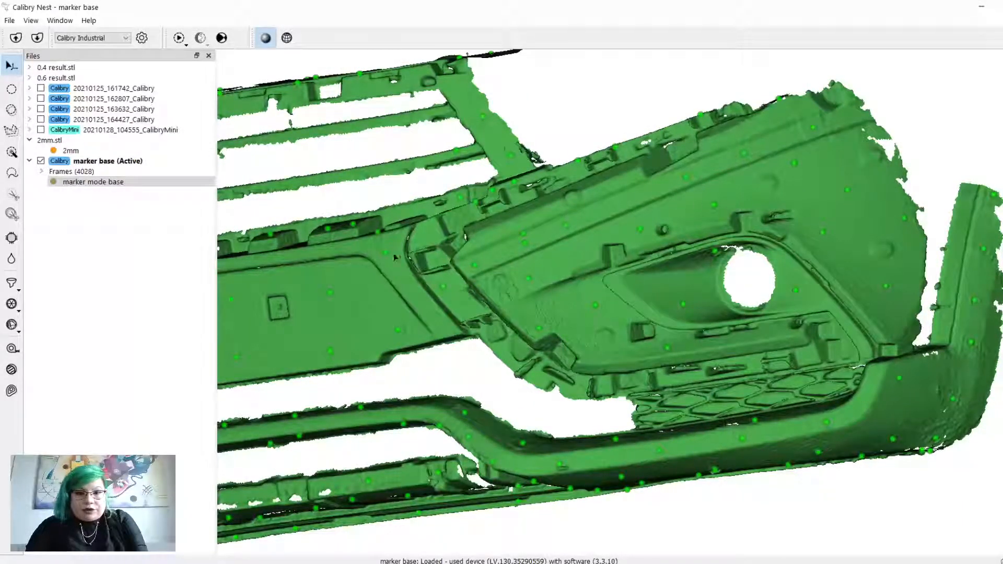
pyautogui.click(13, 114)
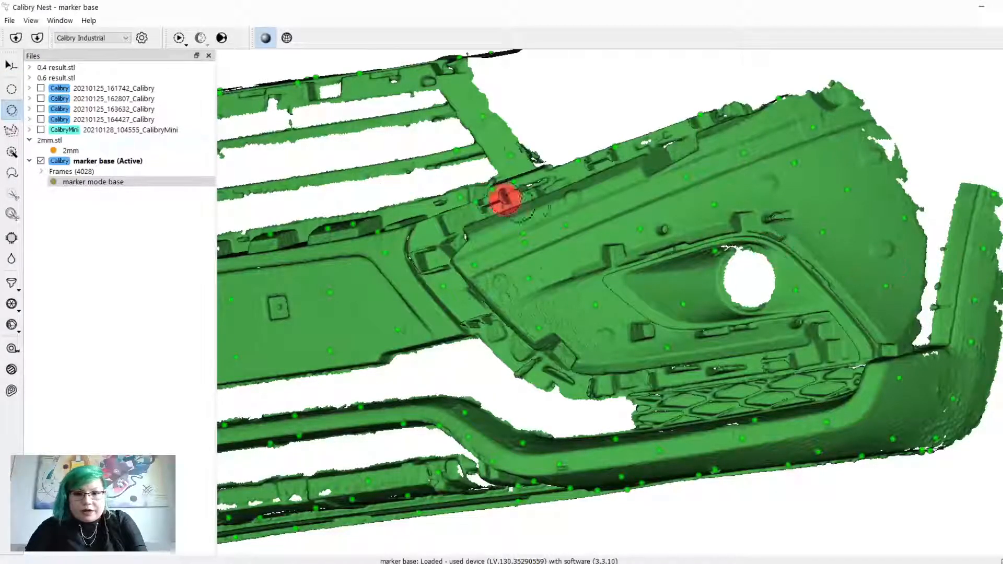
pyautogui.moveTo(365, 251)
pyautogui.mouseDown()
pyautogui.moveTo(405, 316)
pyautogui.moveTo(438, 328)
pyautogui.moveTo(450, 262)
pyautogui.moveTo(408, 222)
pyautogui.moveTo(439, 292)
pyautogui.moveTo(389, 235)
pyautogui.moveTo(455, 330)
pyautogui.moveTo(426, 264)
pyautogui.moveTo(361, 225)
pyautogui.moveTo(399, 217)
pyautogui.moveTo(430, 235)
pyautogui.mouseUp()
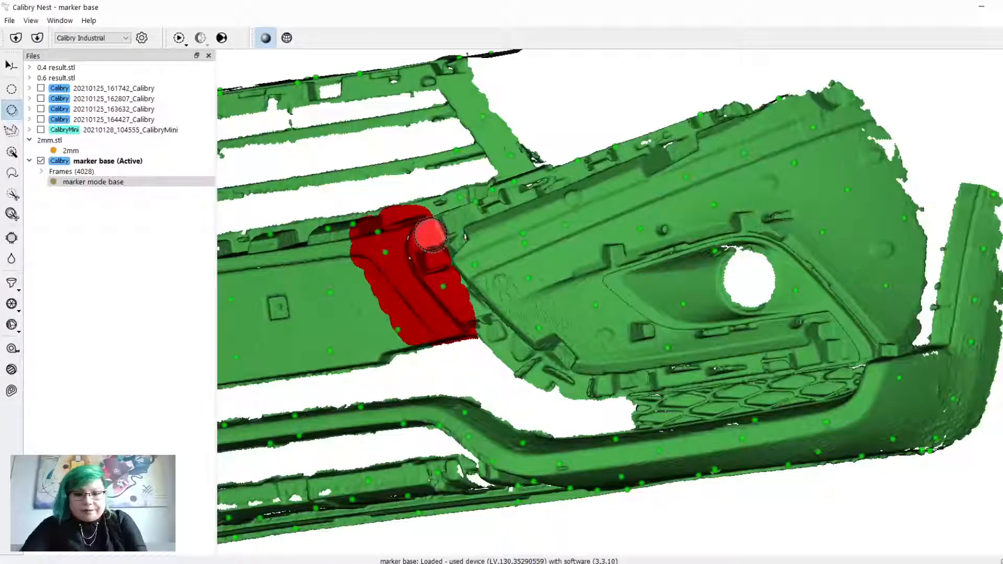
pyautogui.press('Escape')
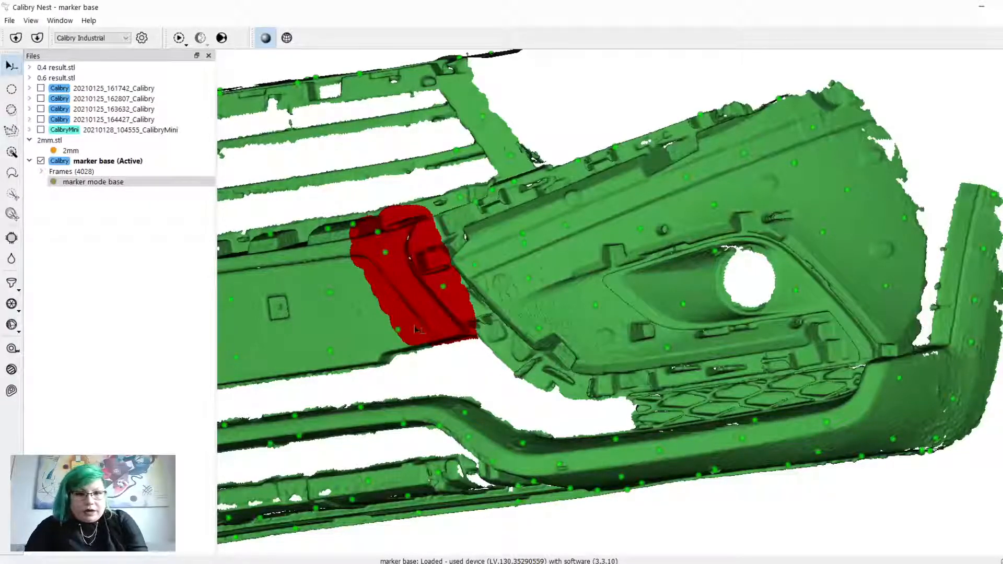
pyautogui.moveTo(548, 139); pyautogui.dragTo(497, 219)
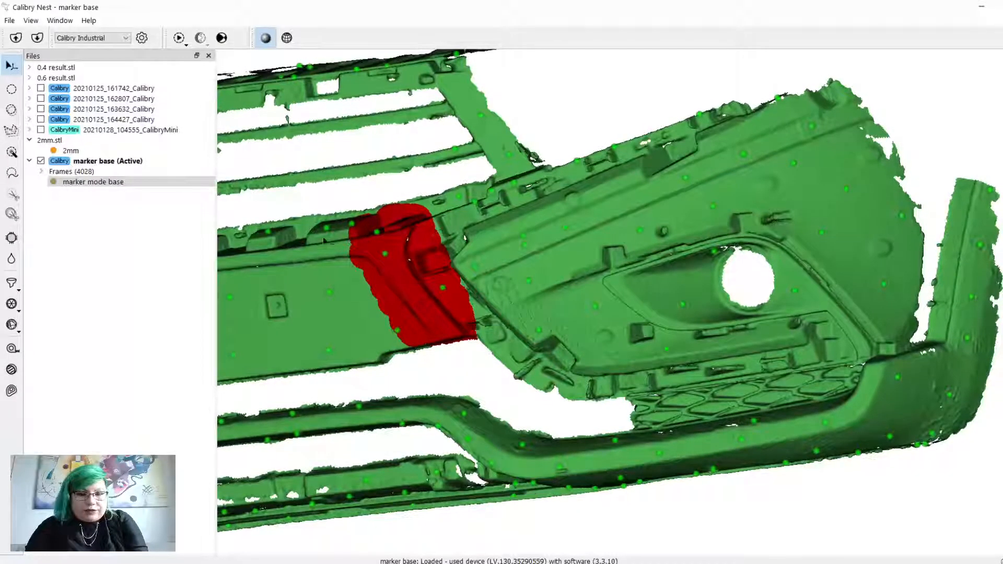
pyautogui.click(424, 353)
pyautogui.moveTo(474, 284); pyautogui.dragTo(471, 279)
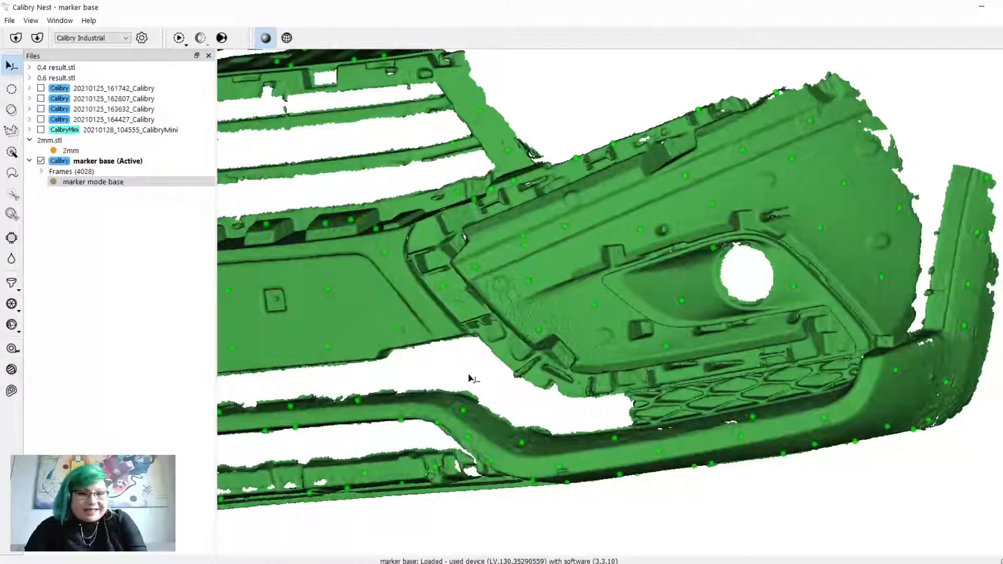
# Step: Brush-select the markers on the side panel around the fog light opening and delete them
pyautogui.click(8, 116)
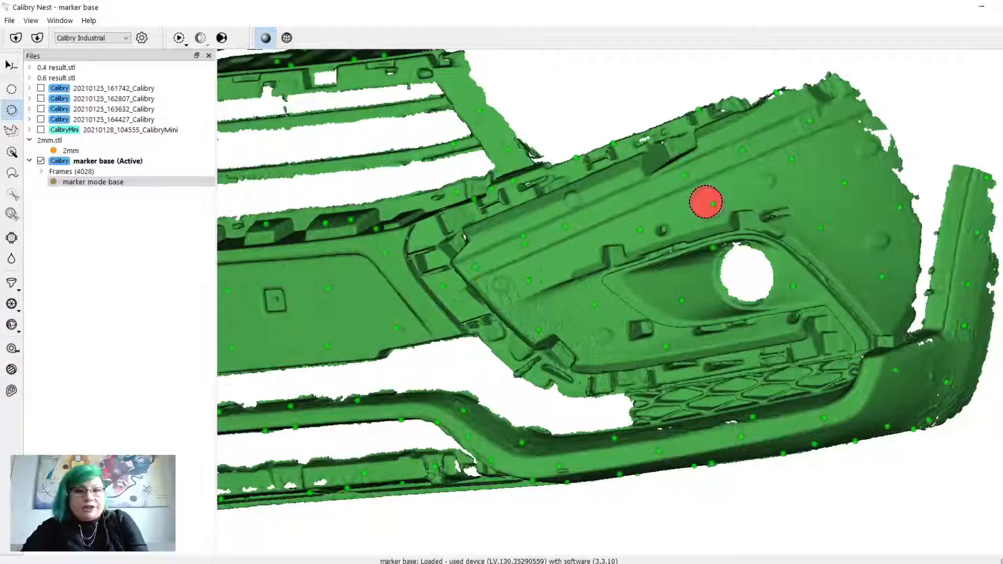
pyautogui.click(682, 176)
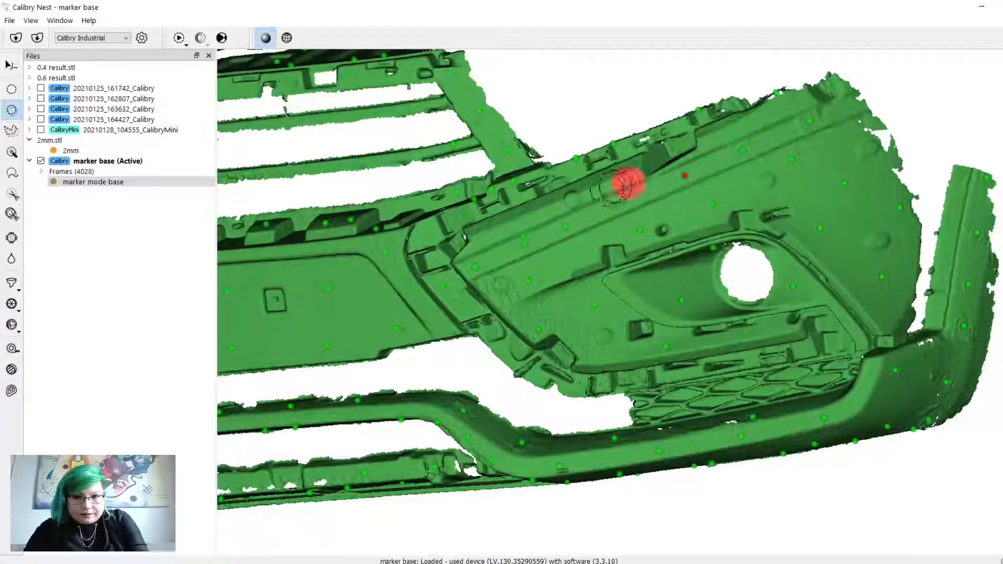
pyautogui.moveTo(514, 230)
pyautogui.mouseDown()
pyautogui.moveTo(537, 231)
pyautogui.moveTo(533, 269)
pyautogui.moveTo(598, 307)
pyautogui.moveTo(653, 358)
pyautogui.moveTo(683, 287)
pyautogui.moveTo(625, 233)
pyautogui.moveTo(719, 193)
pyautogui.moveTo(793, 126)
pyautogui.moveTo(752, 237)
pyautogui.moveTo(719, 233)
pyautogui.moveTo(815, 222)
pyautogui.moveTo(883, 189)
pyautogui.moveTo(885, 293)
pyautogui.moveTo(803, 250)
pyautogui.mouseUp()
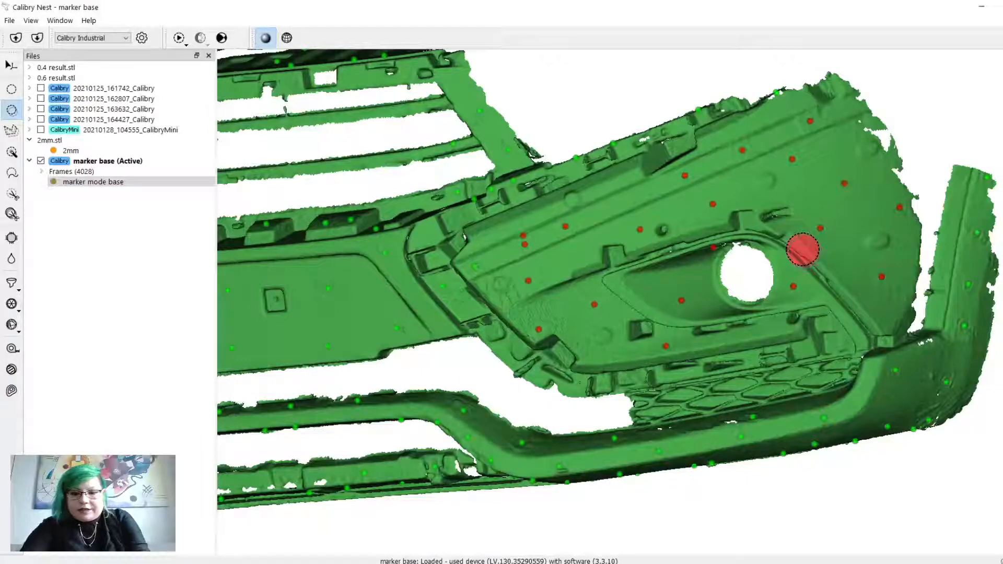
pyautogui.press('Delete')
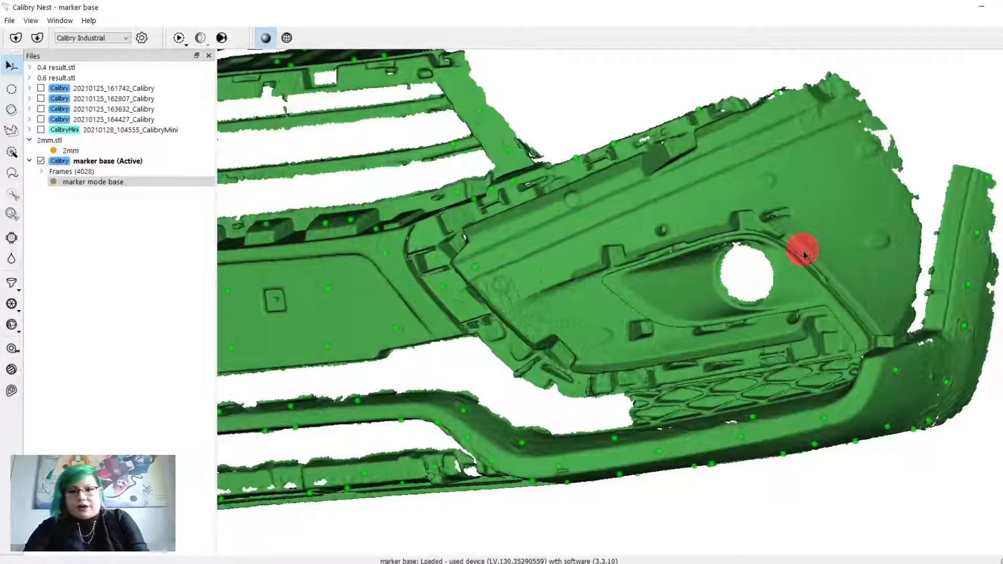
# Step: Enable Remove markers in the finalization settings and close them without saving
pyautogui.click(141, 37)
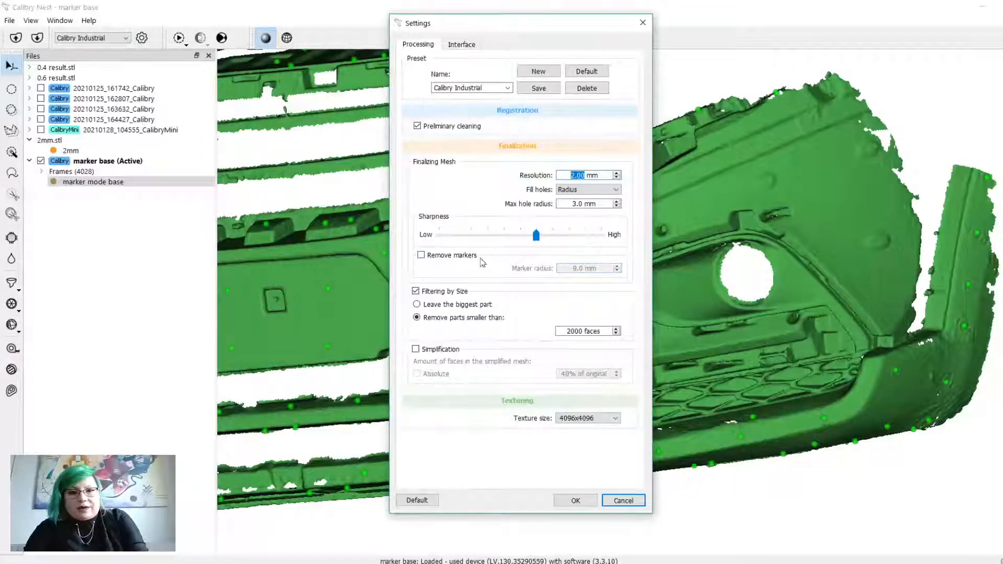
pyautogui.click(425, 256)
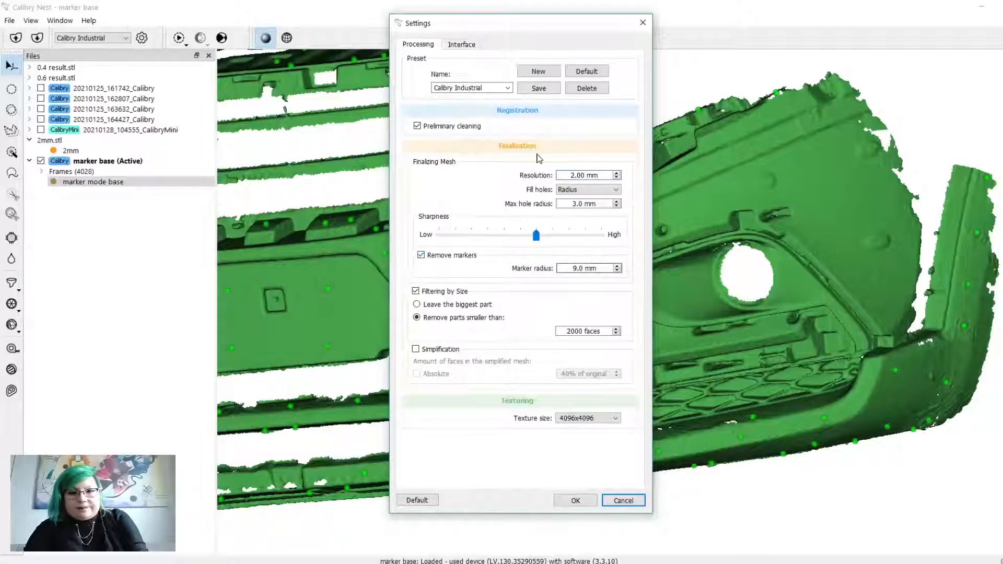
pyautogui.click(644, 24)
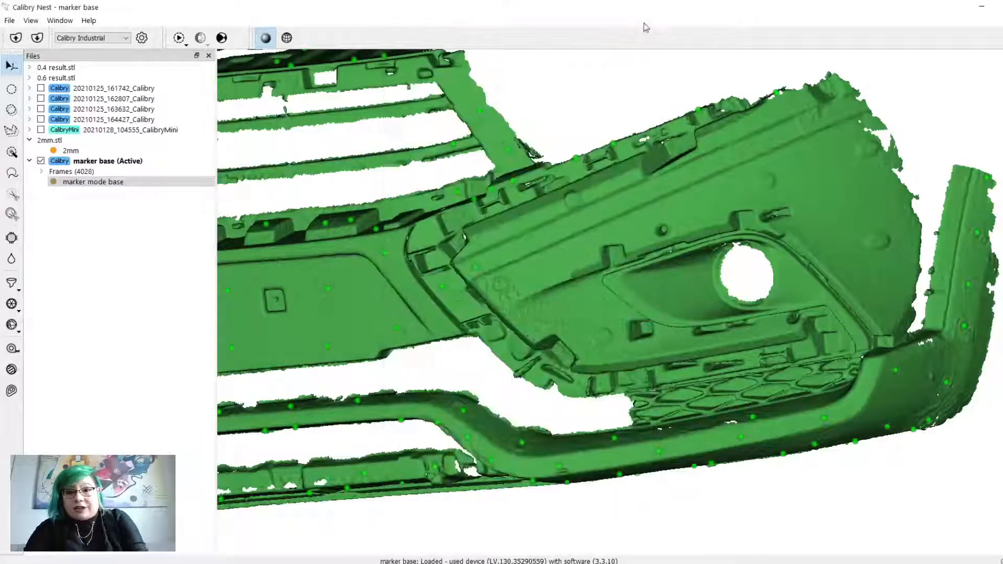
# Step: Brush-select the markers along the bumper's lower lip and corner below the fog light and delete them
pyautogui.scroll(2, 743, 188)
pyautogui.moveTo(755, 197); pyautogui.dragTo(660, 214, button='middle')
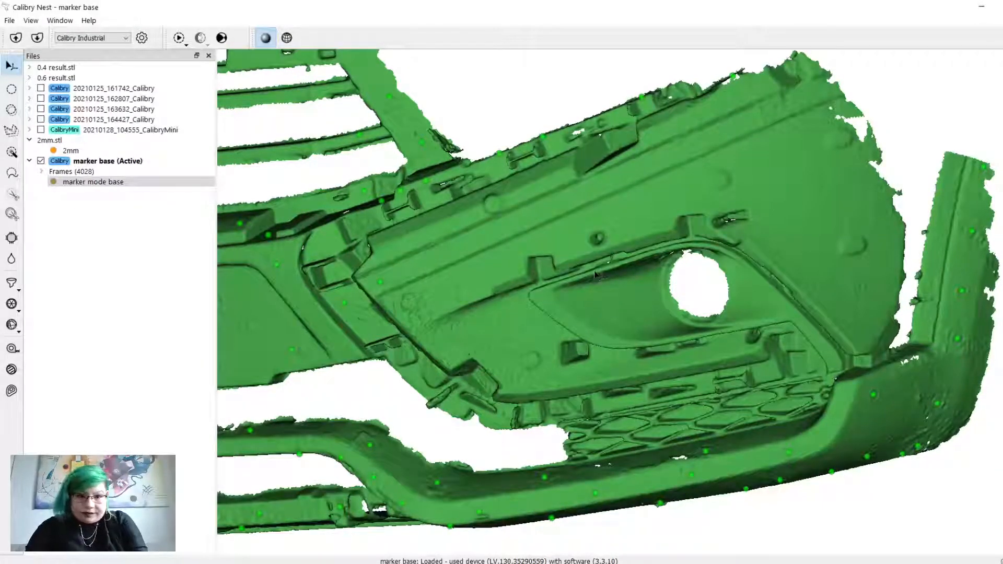
pyautogui.moveTo(488, 265); pyautogui.dragTo(581, 209, button='middle')
pyautogui.click(12, 110)
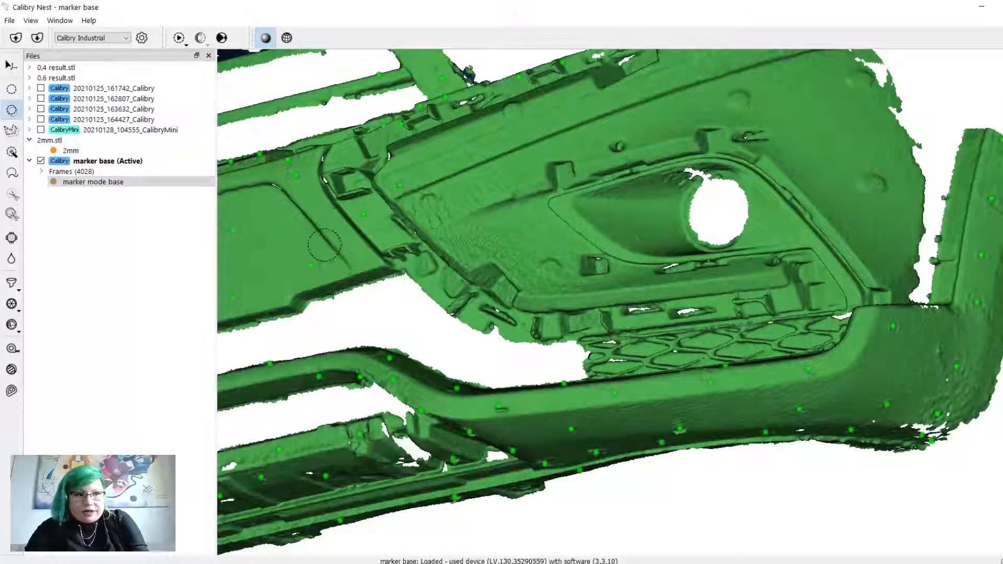
pyautogui.moveTo(580, 327)
pyautogui.mouseDown()
pyautogui.moveTo(654, 365)
pyautogui.moveTo(537, 425)
pyautogui.moveTo(732, 369)
pyautogui.moveTo(564, 434)
pyautogui.moveTo(912, 336)
pyautogui.moveTo(930, 381)
pyautogui.moveTo(459, 421)
pyautogui.moveTo(384, 379)
pyautogui.moveTo(448, 471)
pyautogui.moveTo(565, 397)
pyautogui.mouseUp()
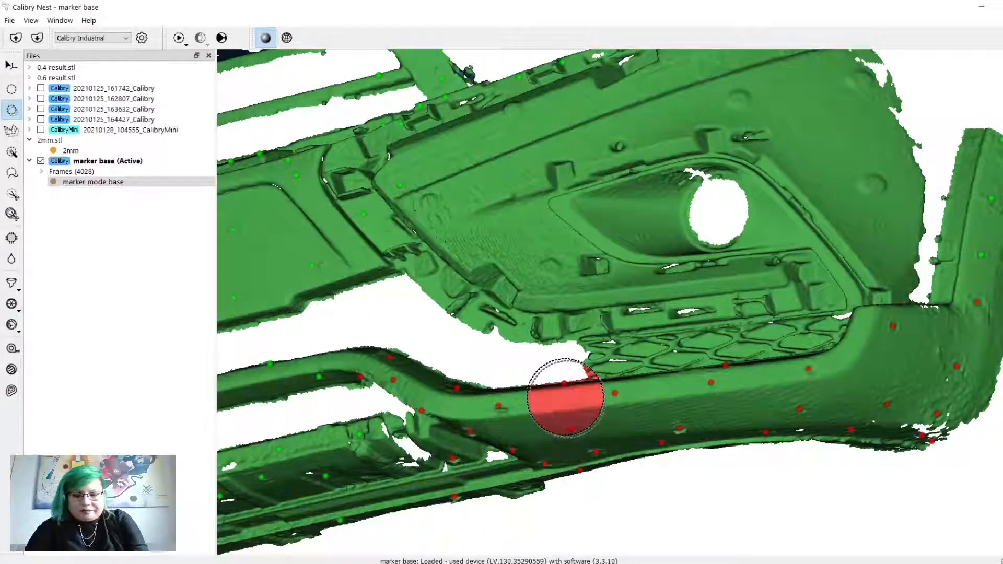
pyautogui.press('Delete')
pyautogui.scroll(-4, 573, 373)
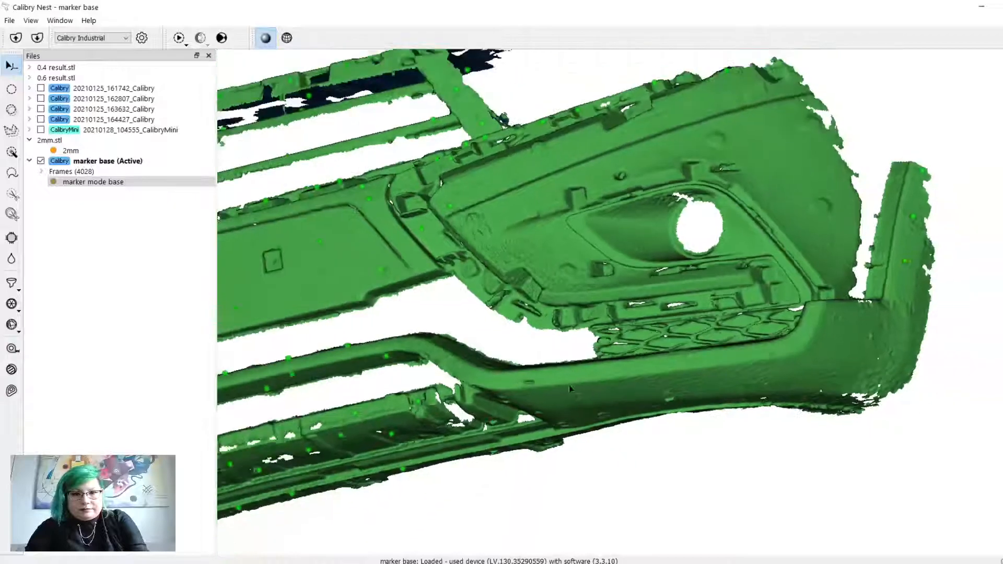
pyautogui.moveTo(419, 369); pyautogui.dragTo(428, 369, button='middle')
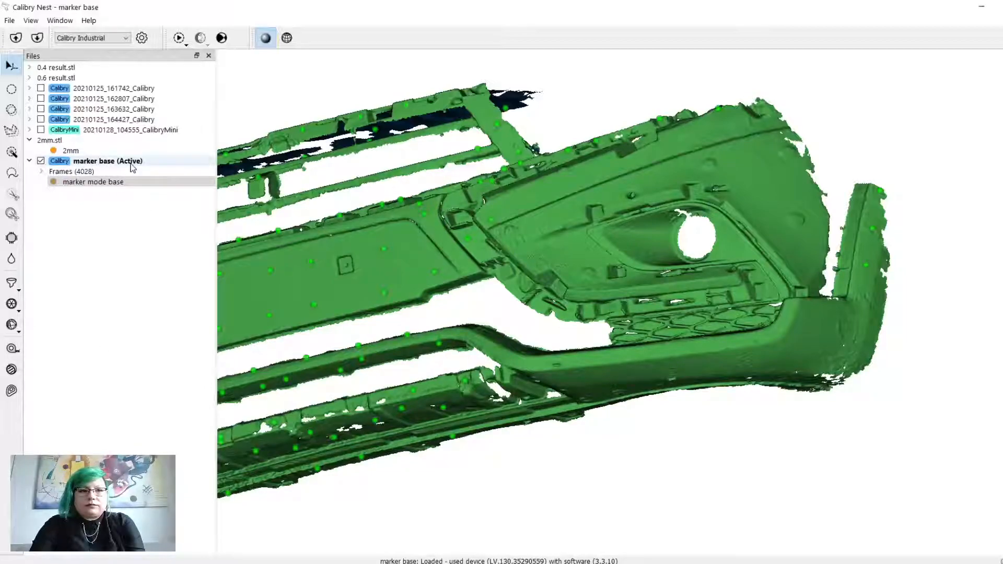
# Step: Display the 2mm mesh and remove the 2mm.stl file from the file list
pyautogui.doubleClick(71, 151)
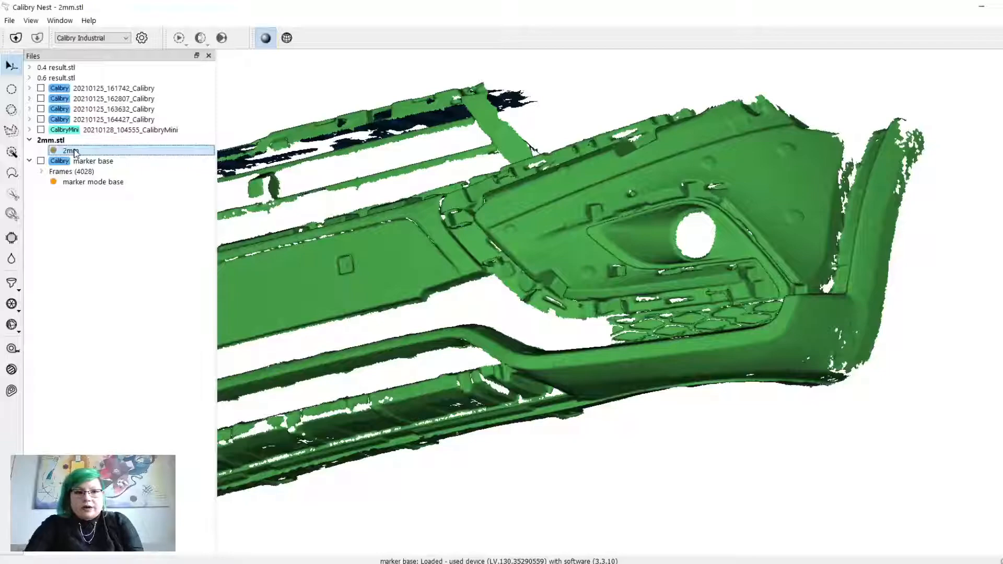
pyautogui.rightClick(76, 152)
pyautogui.click(62, 144)
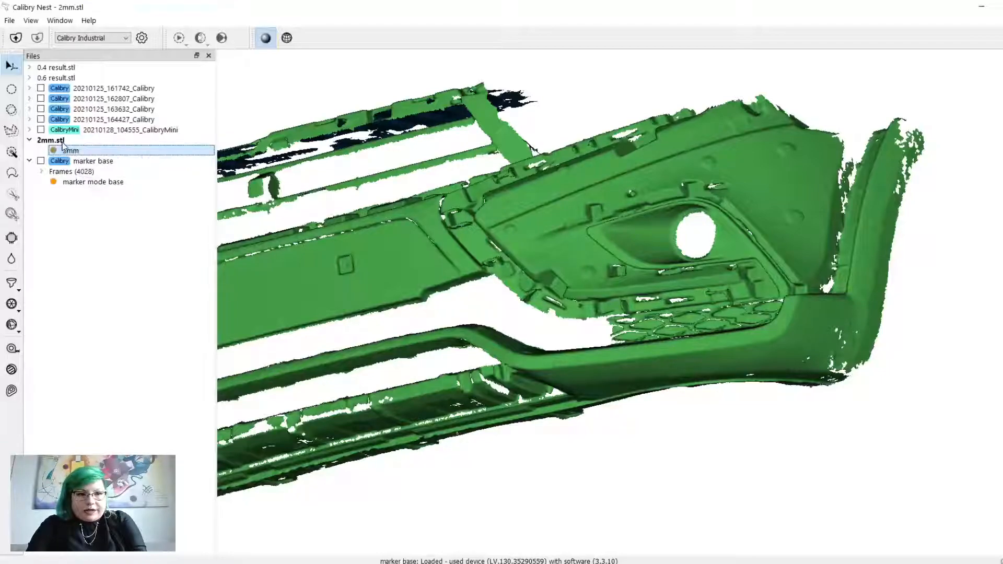
pyautogui.rightClick(63, 144)
pyautogui.click(89, 179)
pyautogui.click(547, 302)
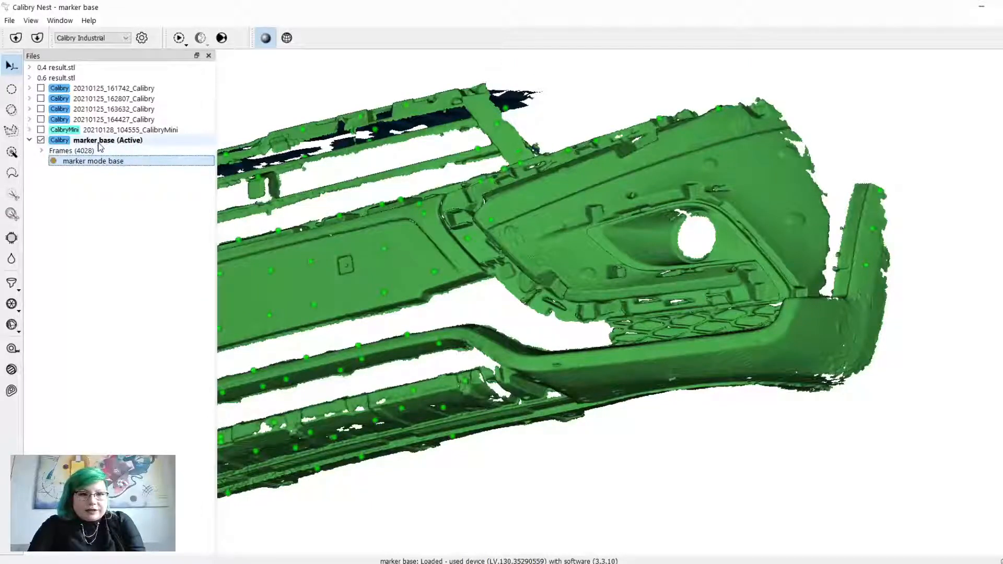
# Step: Remove the marker base project from the file list
pyautogui.rightClick(99, 141)
pyautogui.click(126, 190)
pyautogui.click(542, 307)
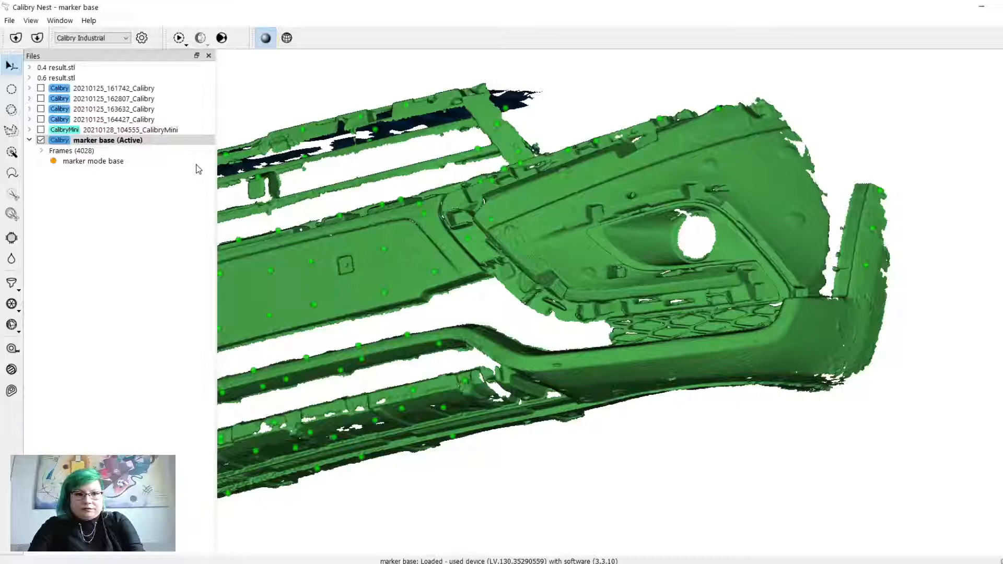
# Step: Activate project 20210125_161742_Calibry and expand it together with the 20210125_162807_Calibry and 20210125_163632_Calibry projects
pyautogui.doubleClick(135, 88)
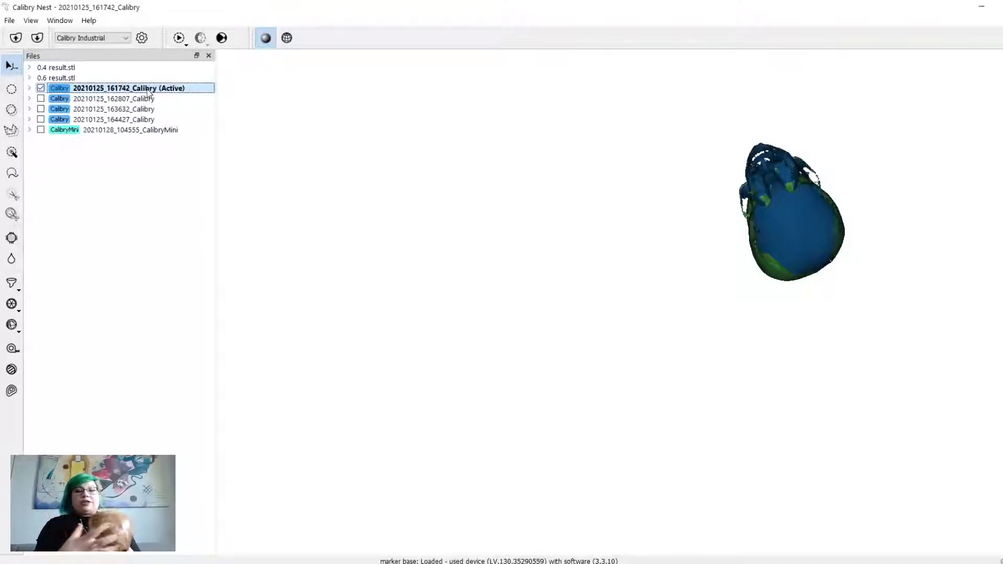
pyautogui.click(29, 99)
pyautogui.click(29, 129)
pyautogui.click(29, 88)
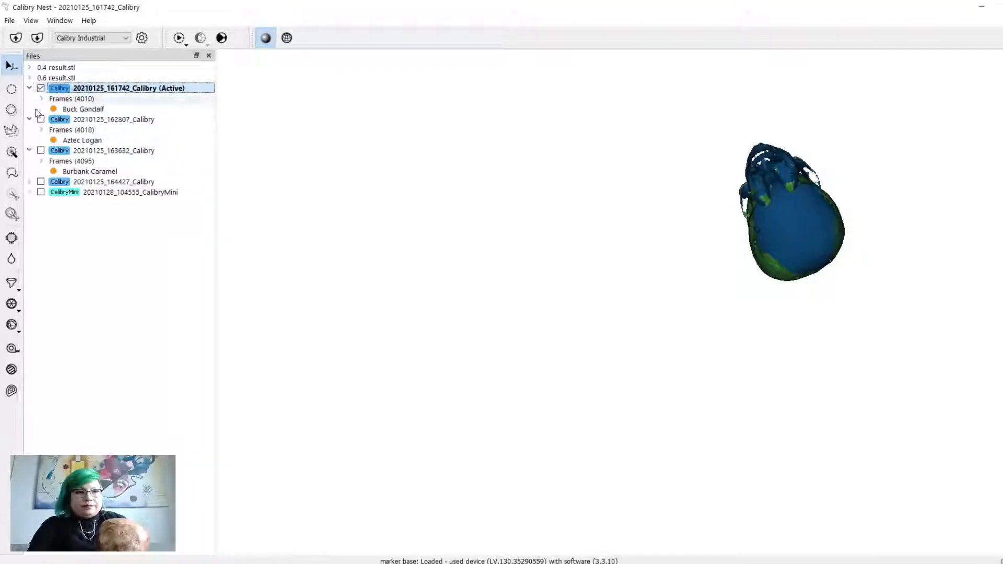
# Step: Display the Buck Gandalf mesh and inspect the skull from the front and both sides
pyautogui.click(83, 109)
pyautogui.moveTo(821, 157); pyautogui.dragTo(814, 352)
pyautogui.scroll(3, 831, 264)
pyautogui.moveTo(772, 248); pyautogui.dragTo(689, 216)
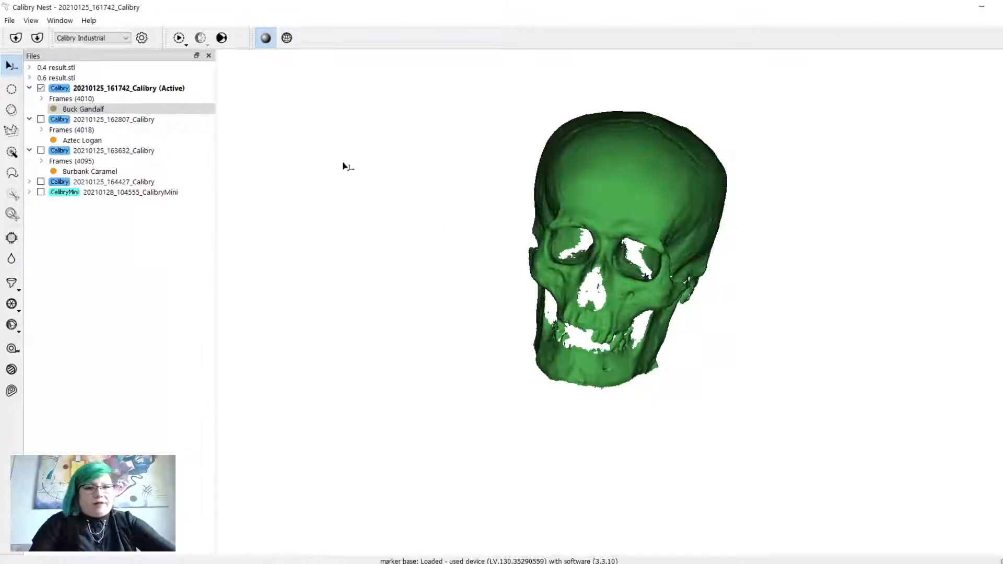
pyautogui.moveTo(819, 245); pyautogui.dragTo(557, 254)
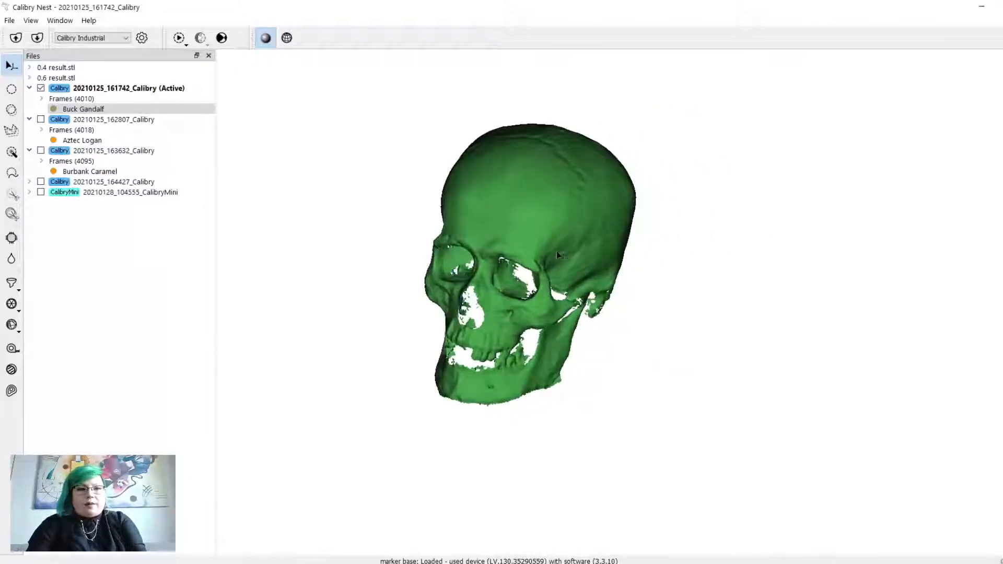
pyautogui.scroll(3, 569, 215)
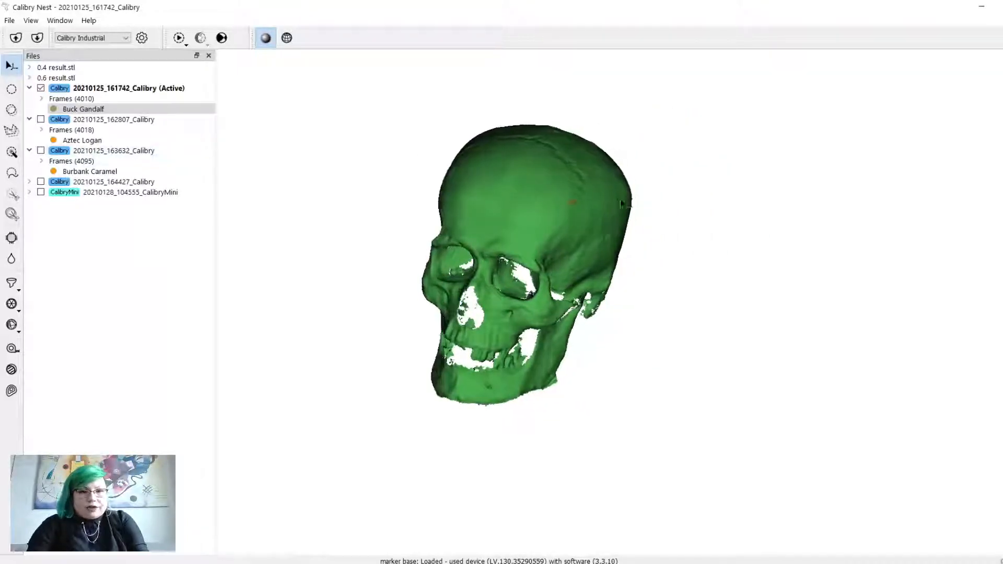
pyautogui.moveTo(569, 214); pyautogui.dragTo(615, 237)
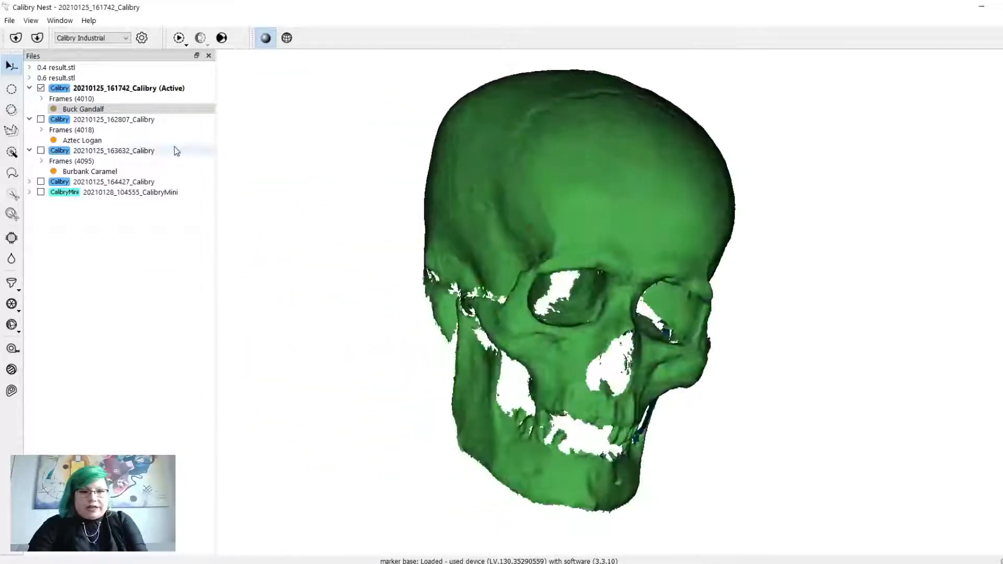
# Step: Display and inspect the Aztec Logan skull mesh and the Burbank Caramel skull mesh in turn
pyautogui.click(82, 140)
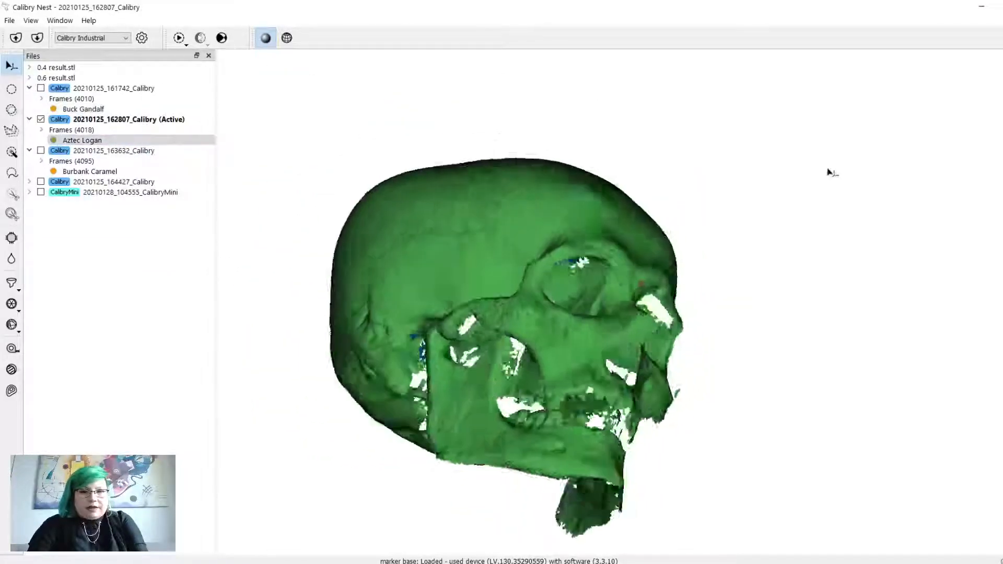
pyautogui.moveTo(829, 170); pyautogui.dragTo(641, 201)
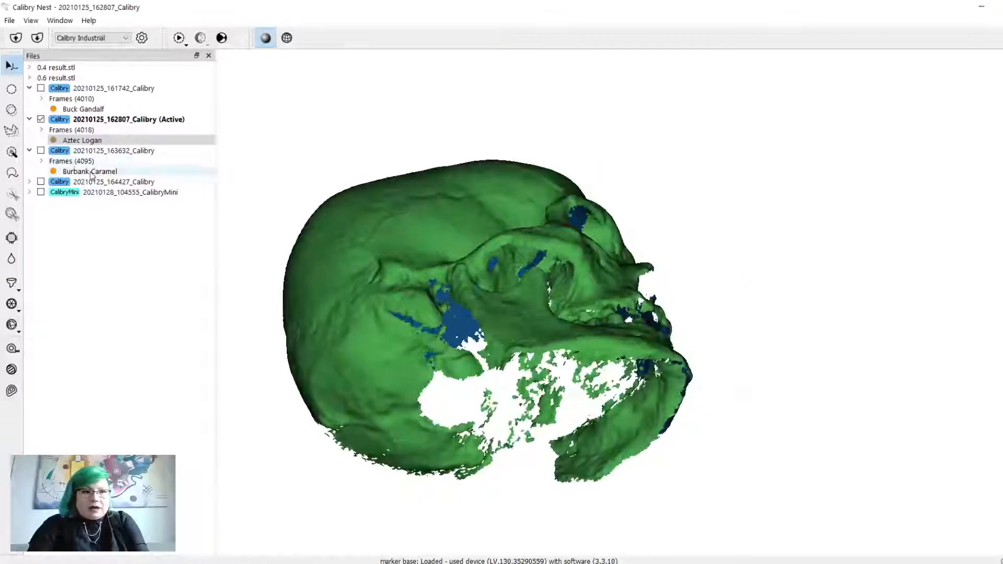
pyautogui.click(90, 172)
pyautogui.moveTo(637, 347); pyautogui.dragTo(677, 237)
# Step: Expand the 20210125_164427_Calibry and 20210128_104555_CalibryMini projects and display their Baskerville Rocky and Xander Crumbs meshes in turn
pyautogui.click(30, 182)
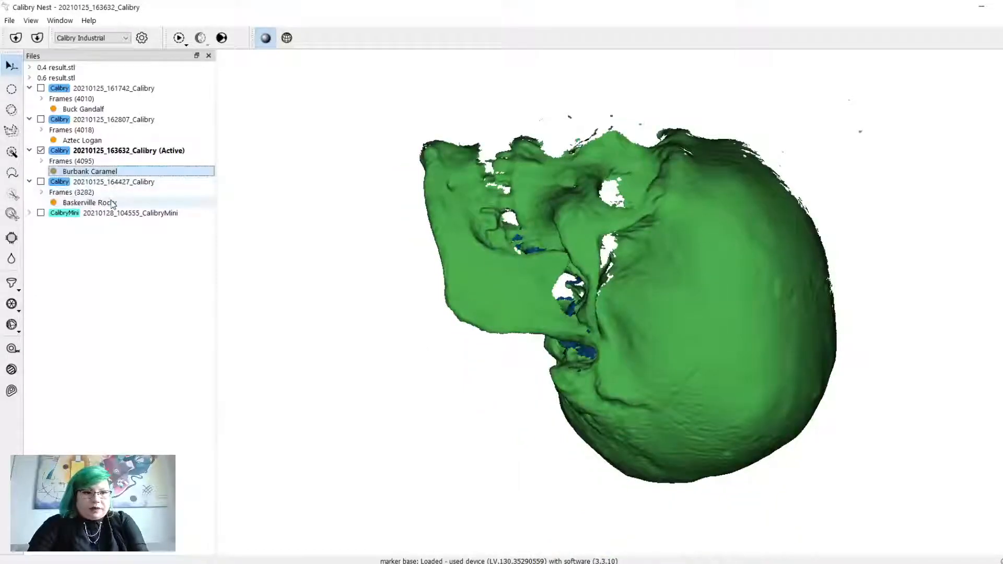
pyautogui.click(90, 203)
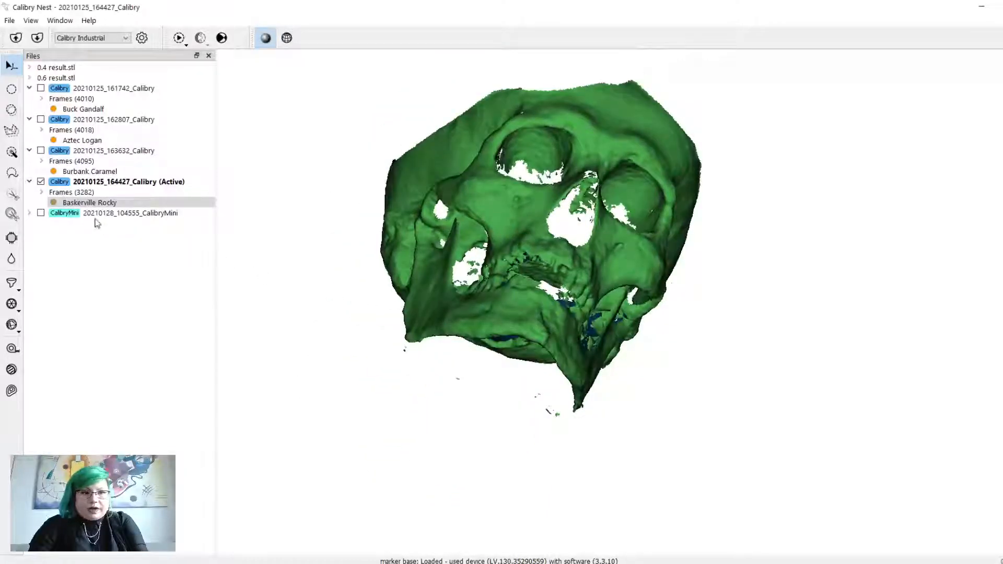
pyautogui.click(29, 213)
pyautogui.doubleClick(89, 234)
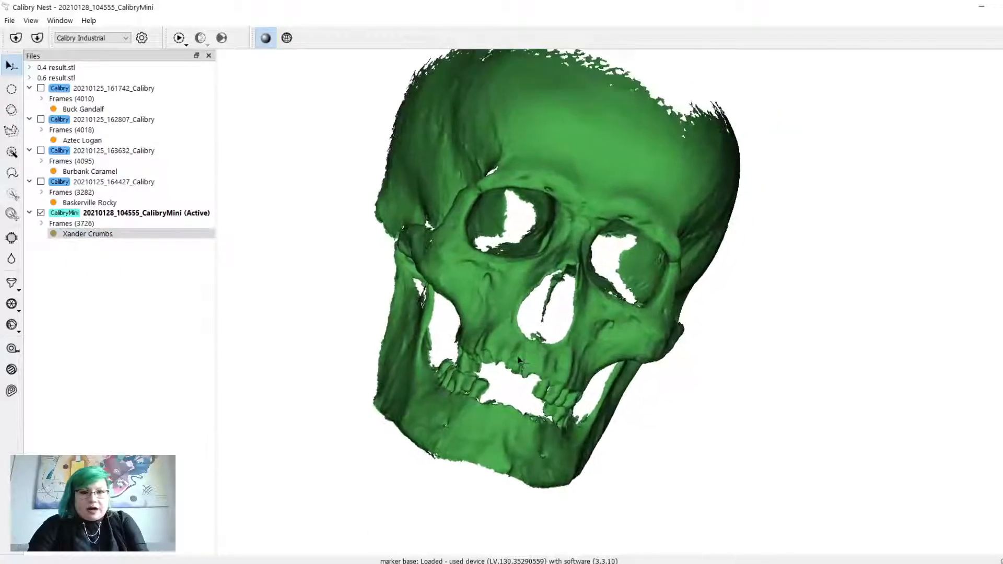
# Step: Compare the Buck Gandalf mesh and the 20210125_163632_Calibry frames with the skull in the 20210128_104555_CalibryMini project
pyautogui.moveTo(541, 206); pyautogui.dragTo(522, 172)
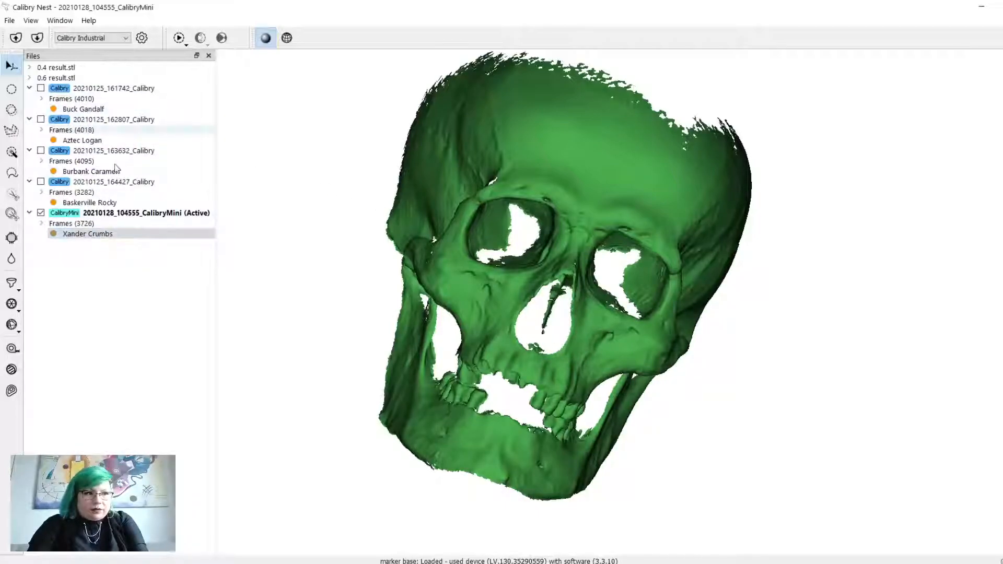
pyautogui.moveTo(119, 168)
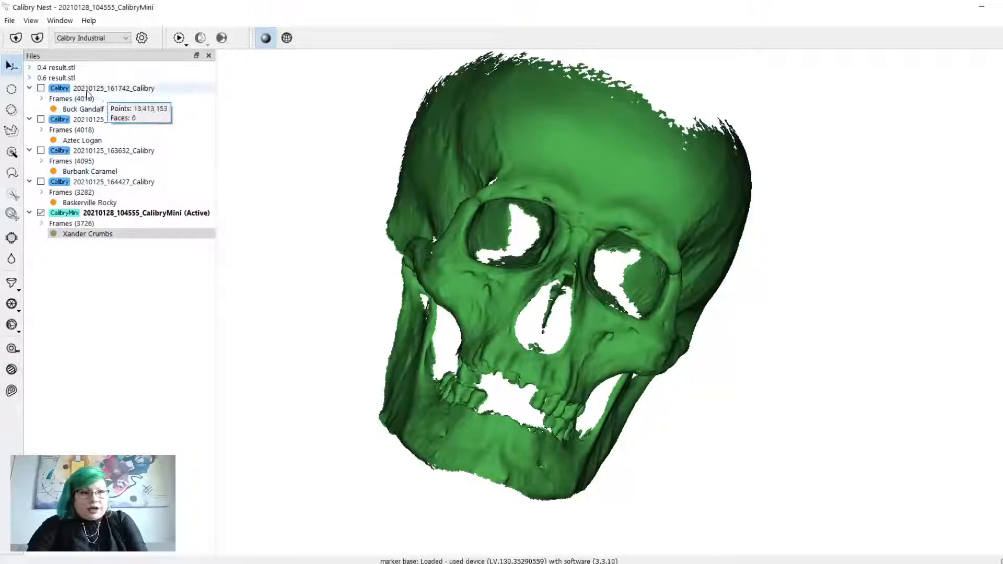
pyautogui.doubleClick(78, 106)
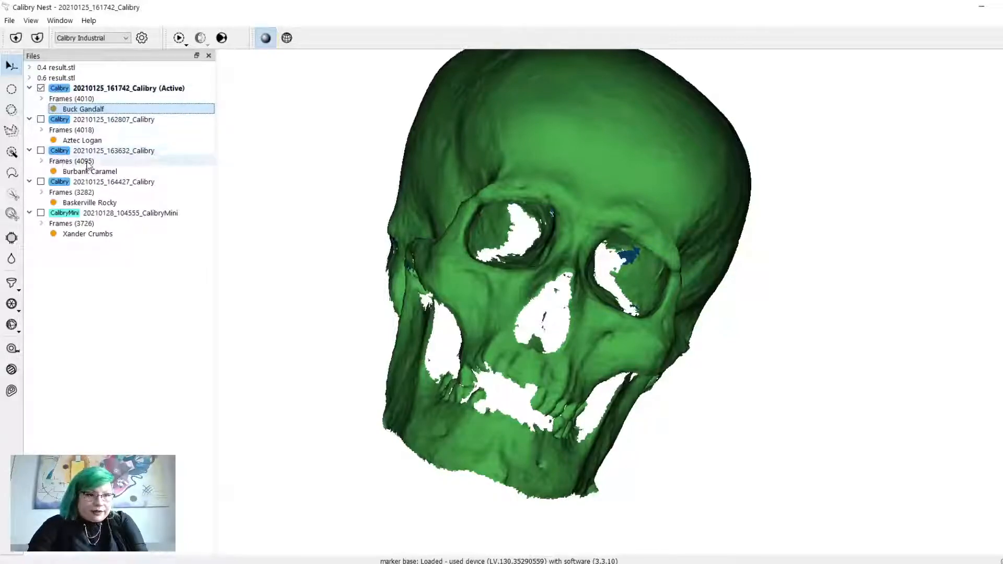
pyautogui.doubleClick(62, 159)
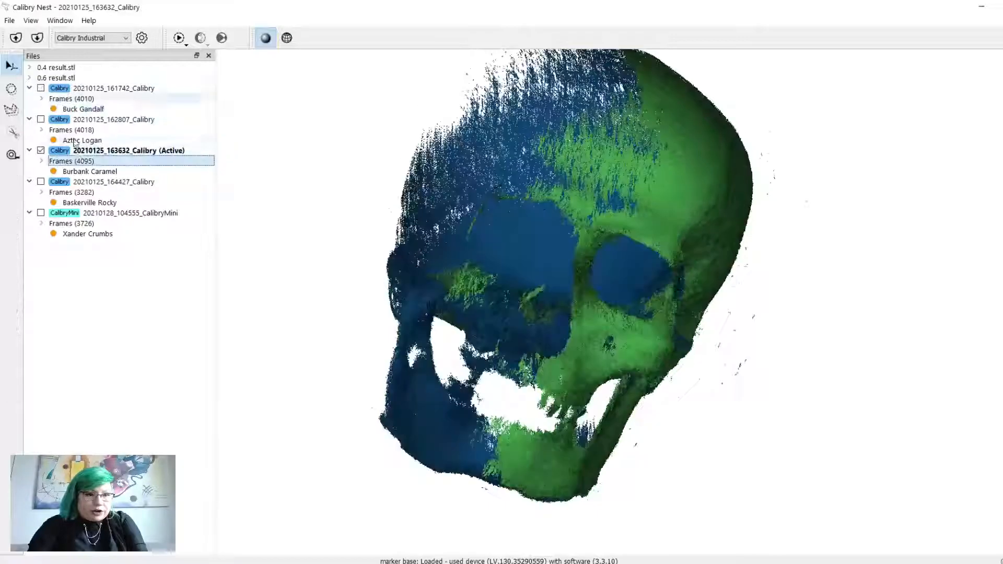
pyautogui.doubleClick(102, 215)
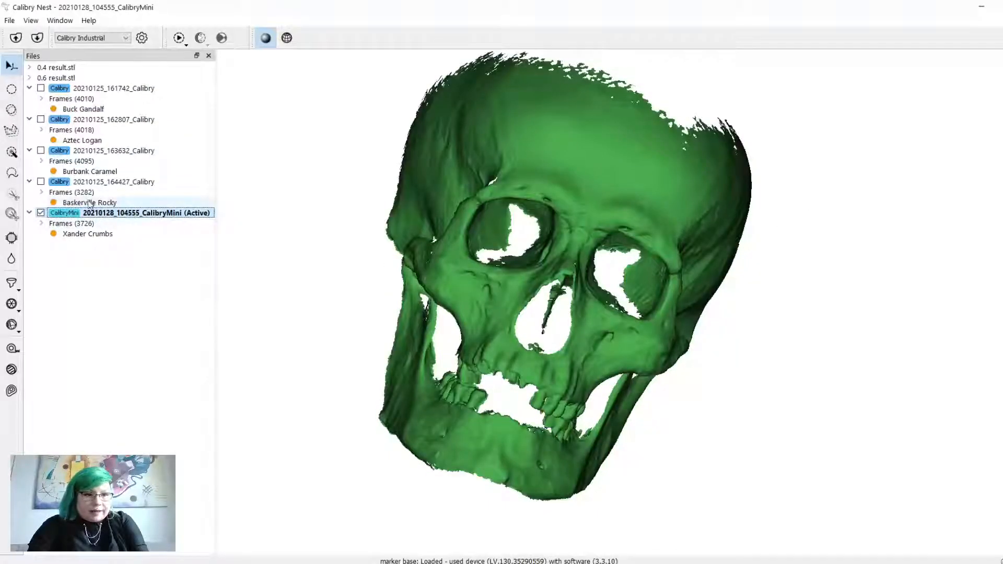
# Step: Display the 20210125_164427_Calibry and 20210125_163632_Calibry skulls in turn, inspecting the second one from the side
pyautogui.moveTo(546, 288)
pyautogui.mouseDown()
pyautogui.moveTo(530, 282)
pyautogui.moveTo(555, 297)
pyautogui.mouseUp()
pyautogui.doubleClick(131, 182)
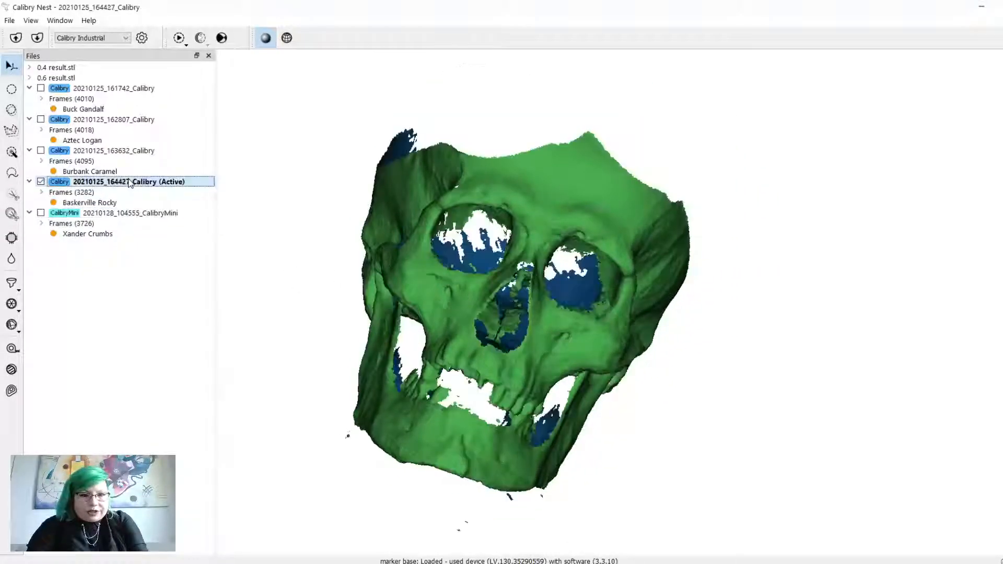
pyautogui.doubleClick(128, 150)
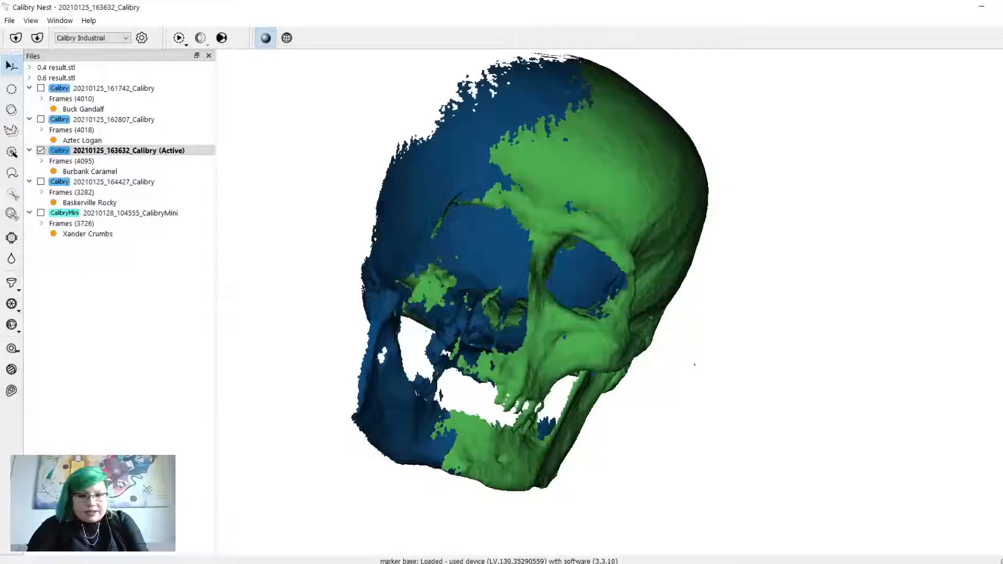
pyautogui.moveTo(563, 465); pyautogui.dragTo(308, 345)
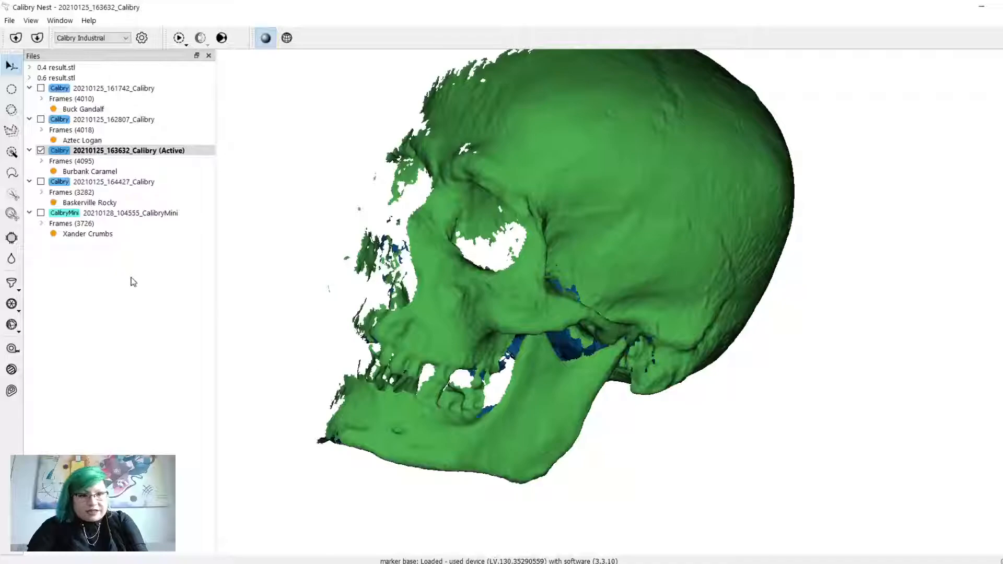
pyautogui.doubleClick(116, 217)
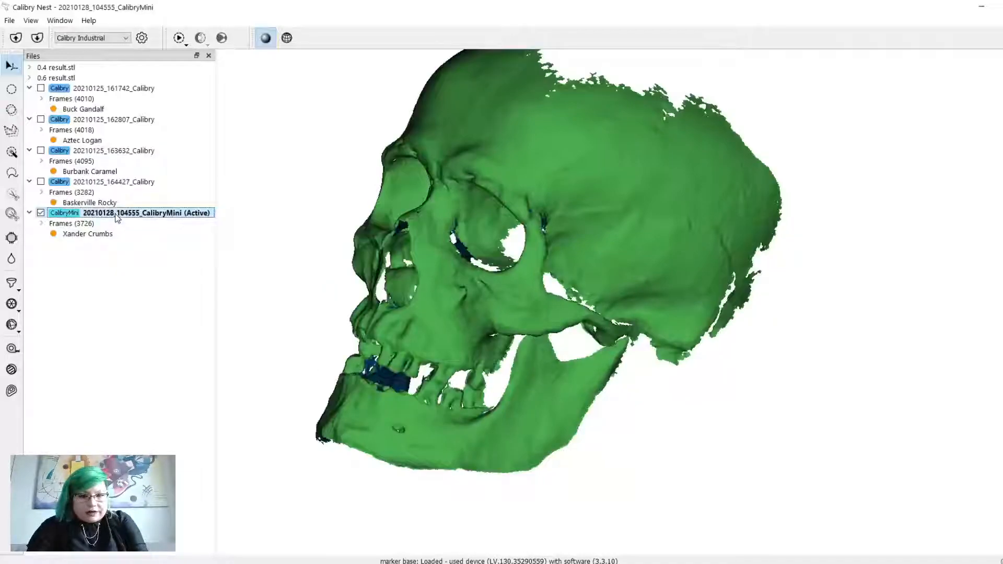
pyautogui.click(114, 235)
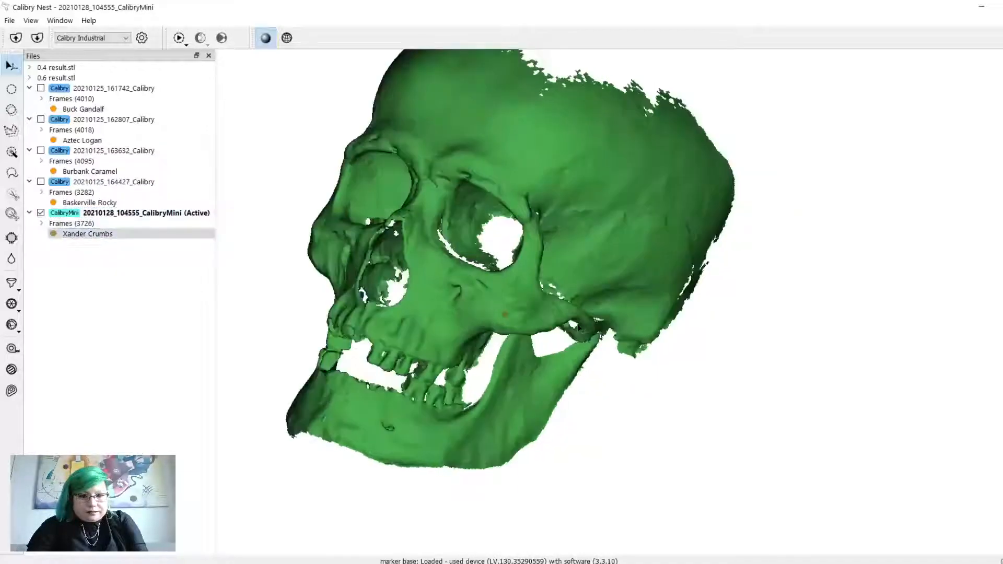
pyautogui.moveTo(482, 368); pyautogui.dragTo(522, 296)
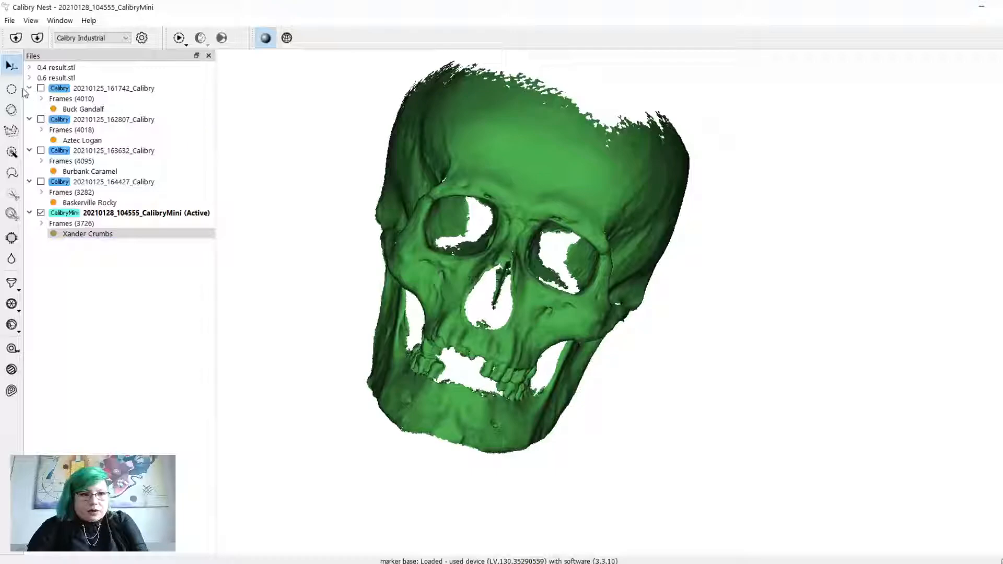
# Step: Display the Buck Gandalf mesh again and examine the face of the skull from the front
pyautogui.click(87, 109)
pyautogui.moveTo(358, 246); pyautogui.dragTo(553, 232)
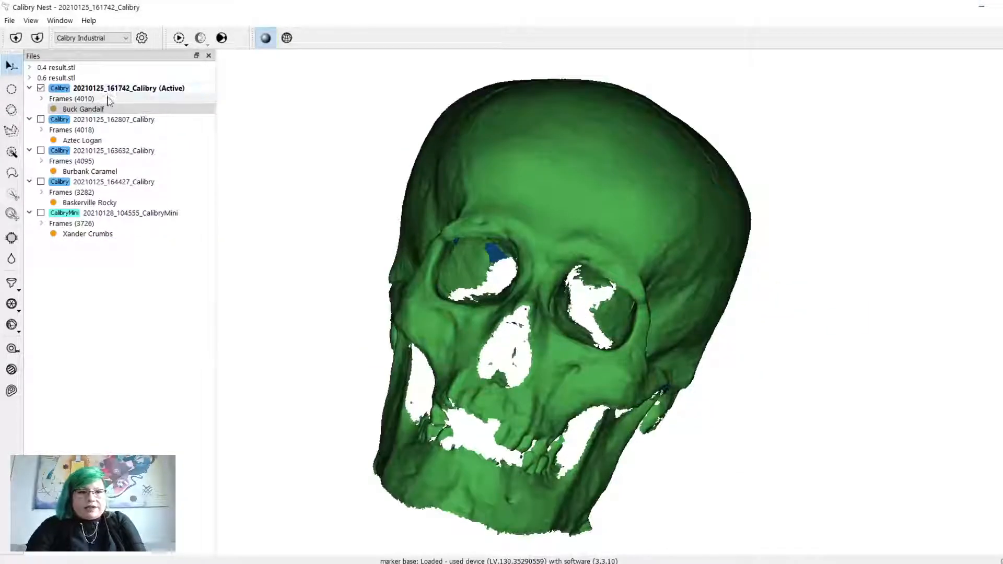
pyautogui.moveTo(495, 217); pyautogui.dragTo(494, 231)
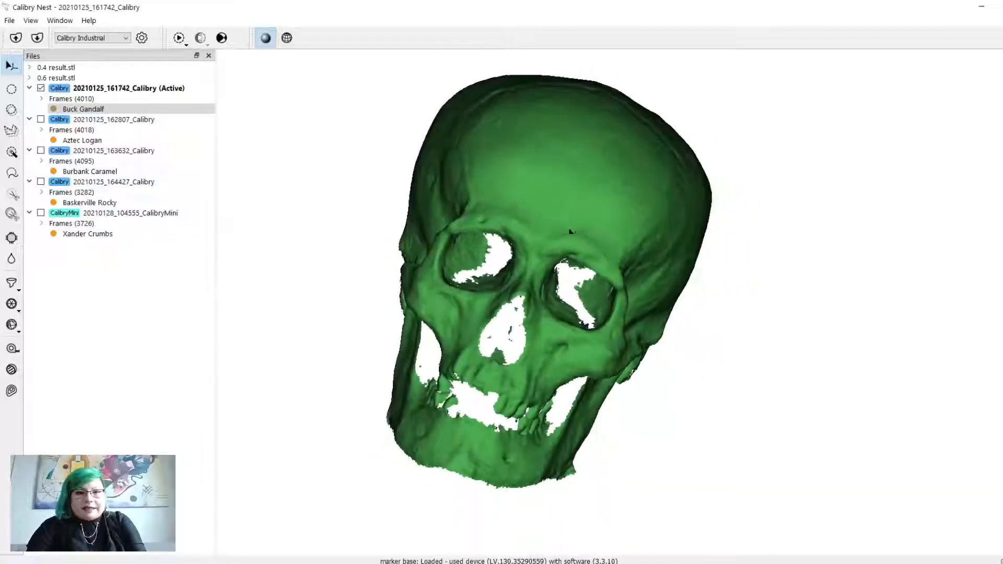
# Step: Expand the frames of project 20210125_161742_Calibry, view the geometry and texture photo of frame_11, and collapse the list
pyautogui.click(95, 100)
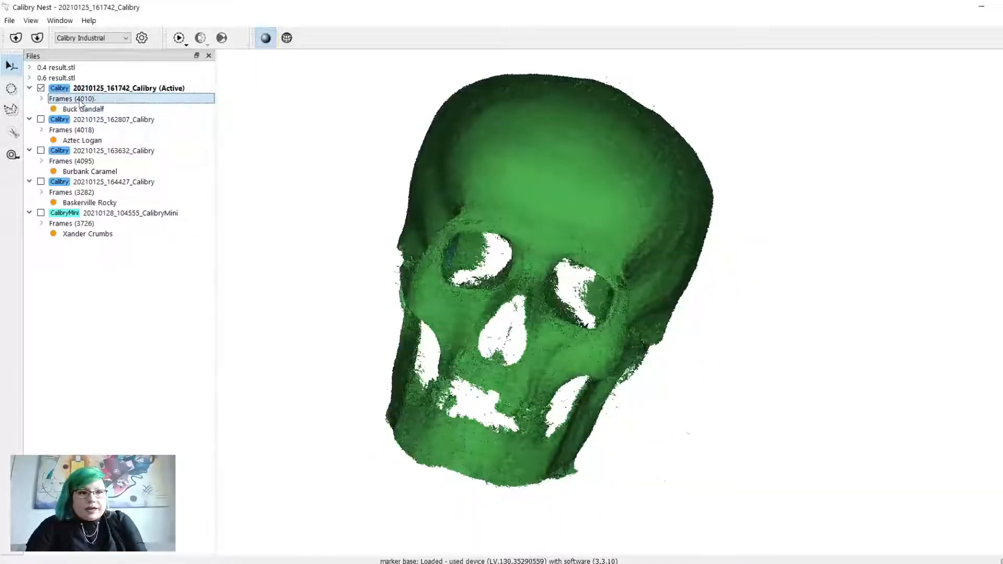
pyautogui.click(42, 99)
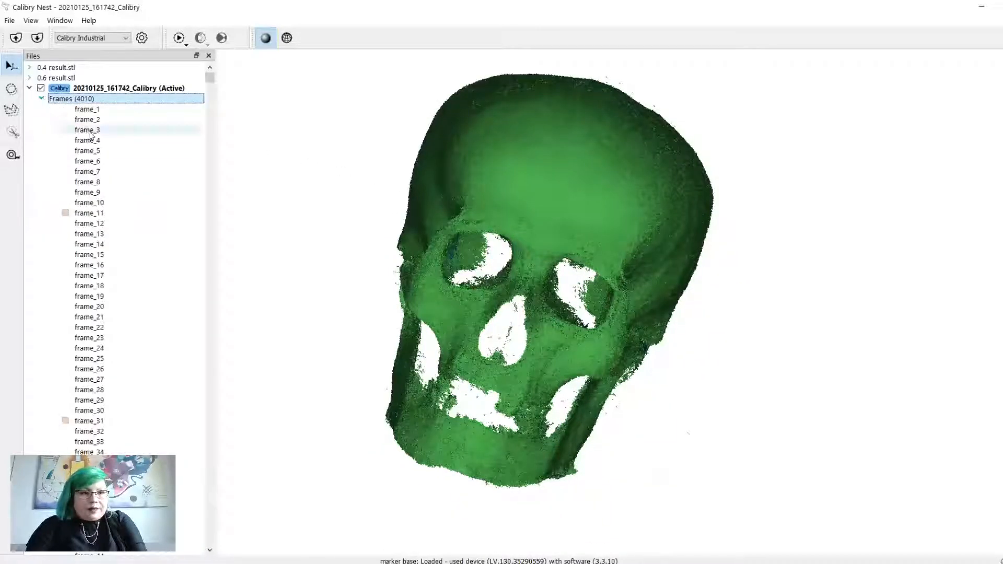
pyautogui.click(102, 215)
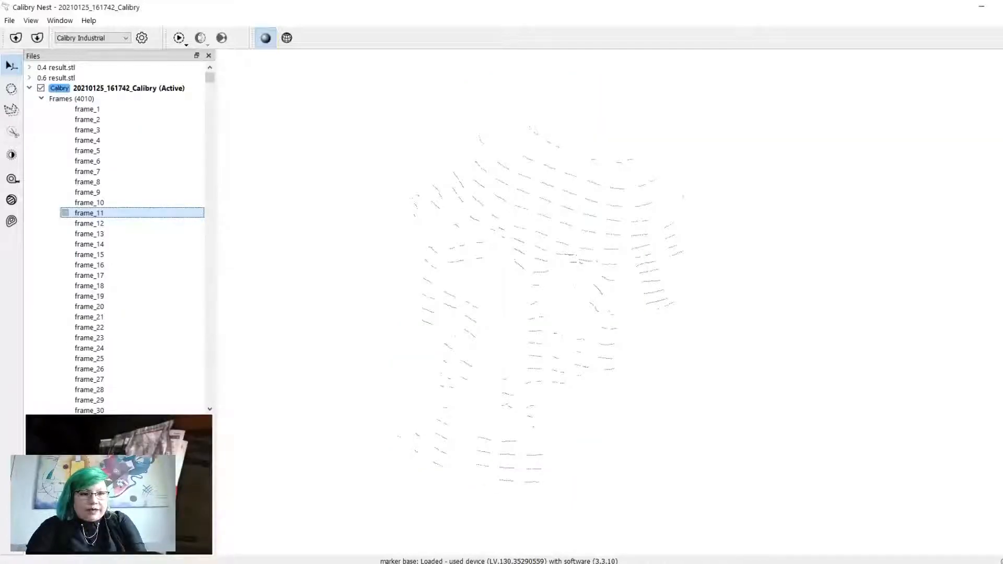
pyautogui.moveTo(152, 507)
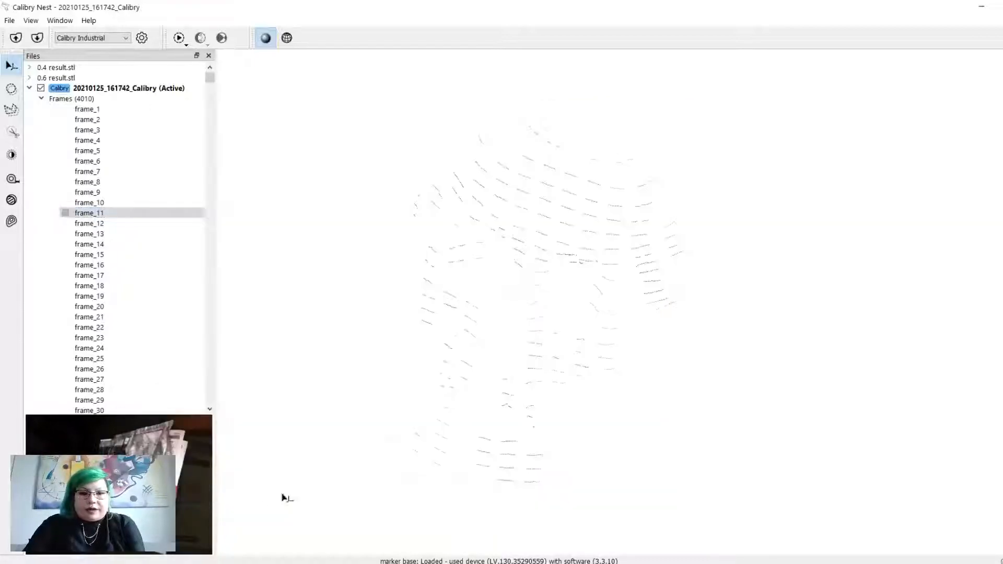
pyautogui.click(41, 99)
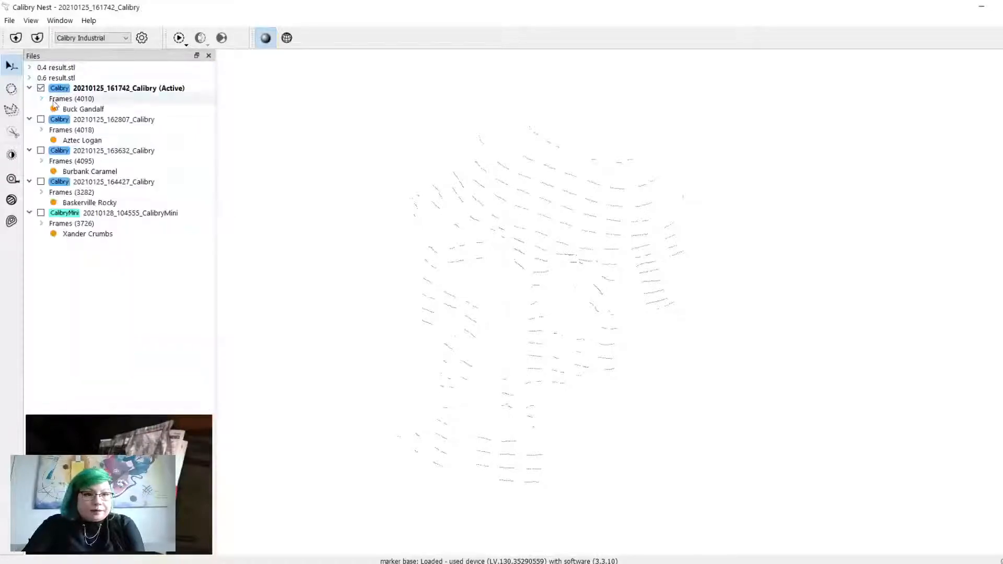
# Step: Display the Buck Gandalf mesh and inspect the whole skull from several angles, ending on a straight front view
pyautogui.click(82, 108)
pyautogui.moveTo(587, 240); pyautogui.dragTo(445, 333)
pyautogui.moveTo(602, 360); pyautogui.dragTo(569, 283, button='middle')
pyautogui.scroll(-5, 570, 281)
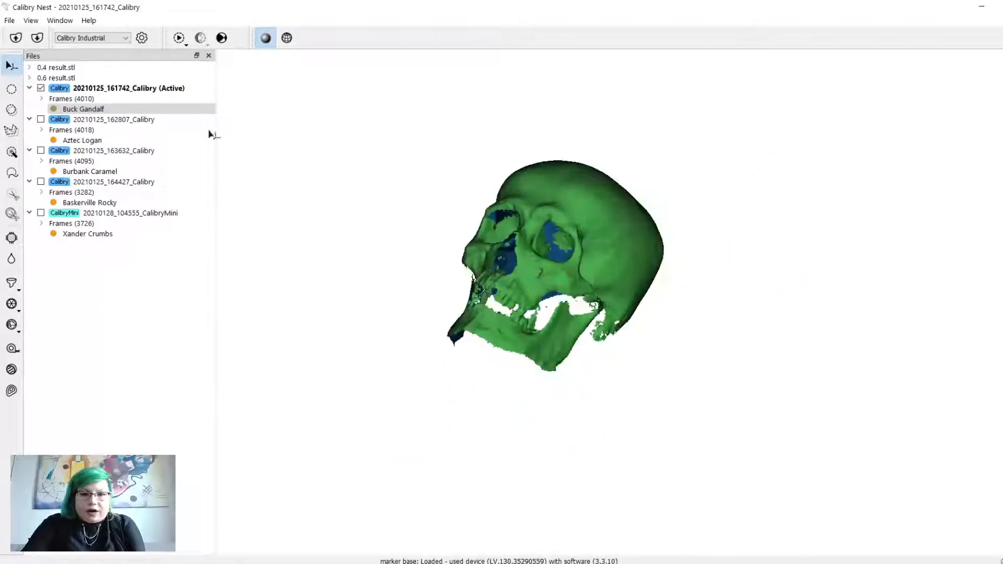
pyautogui.moveTo(523, 321); pyautogui.dragTo(423, 335)
pyautogui.scroll(3, 557, 324)
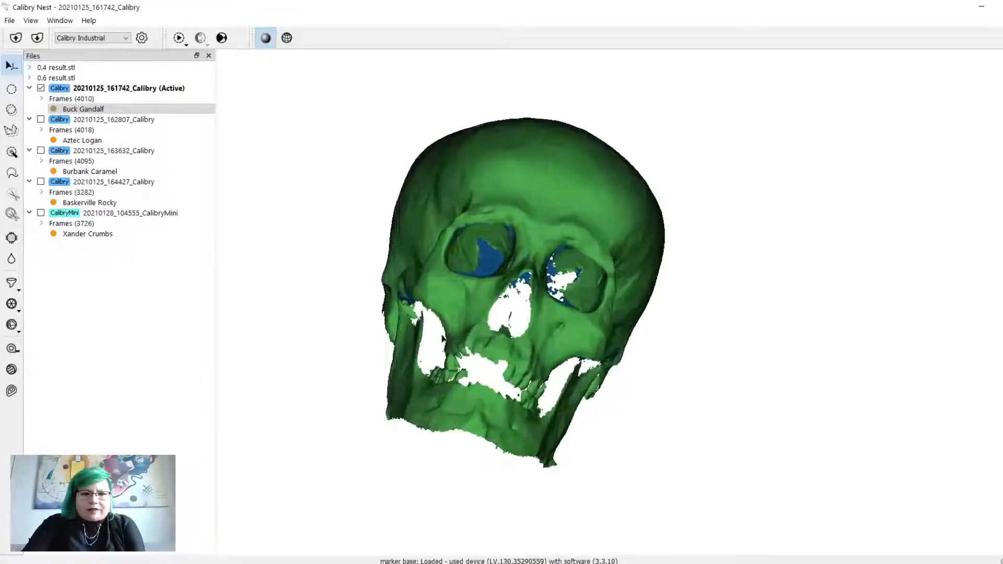
pyautogui.moveTo(556, 324); pyautogui.dragTo(342, 219)
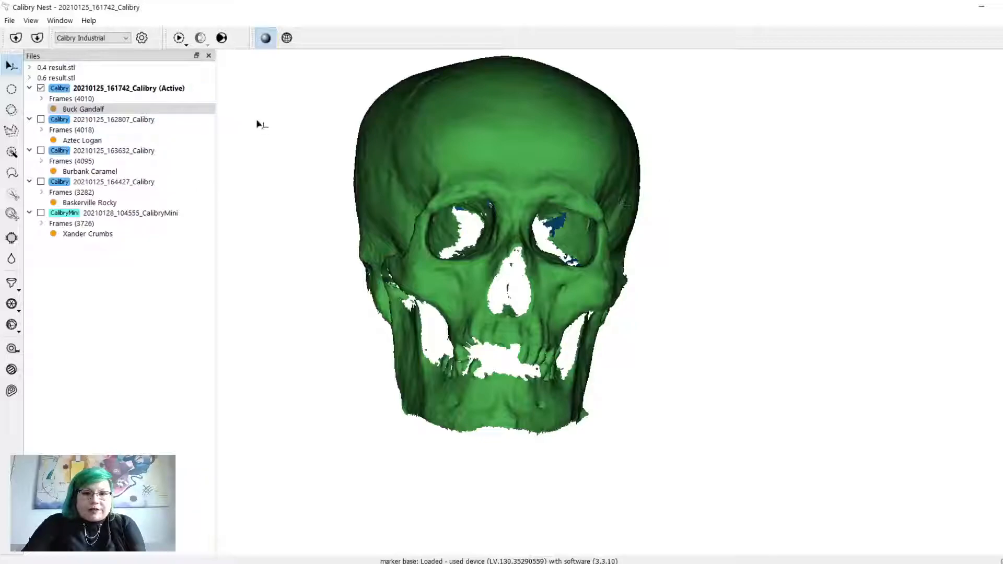
pyautogui.moveTo(233, 179); pyautogui.dragTo(298, 99)
pyautogui.moveTo(510, 155); pyautogui.dragTo(394, 202)
pyautogui.moveTo(597, 277); pyautogui.dragTo(674, 266)
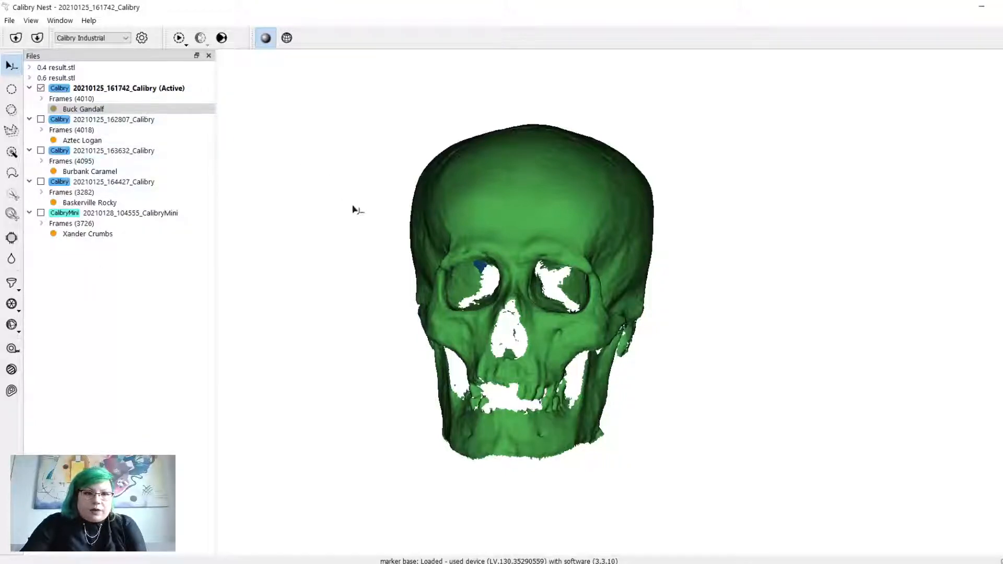
pyautogui.moveTo(352, 208); pyautogui.dragTo(320, 215)
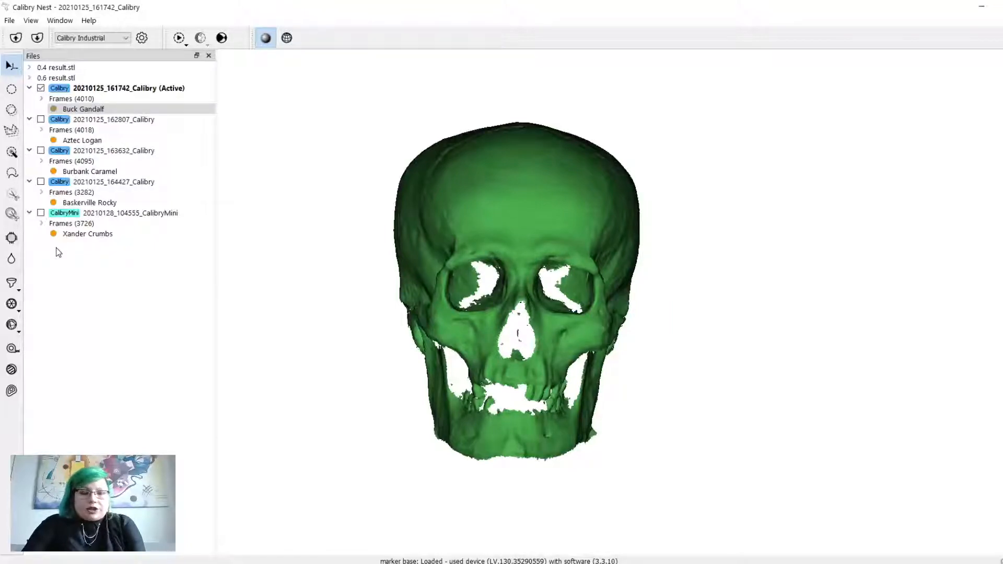
# Step: Switch through the 20210125_162807_Calibry, 20210125_163632_Calibry and 20210125_164427_Calibry projects, leaving the last one active
pyautogui.doubleClick(123, 120)
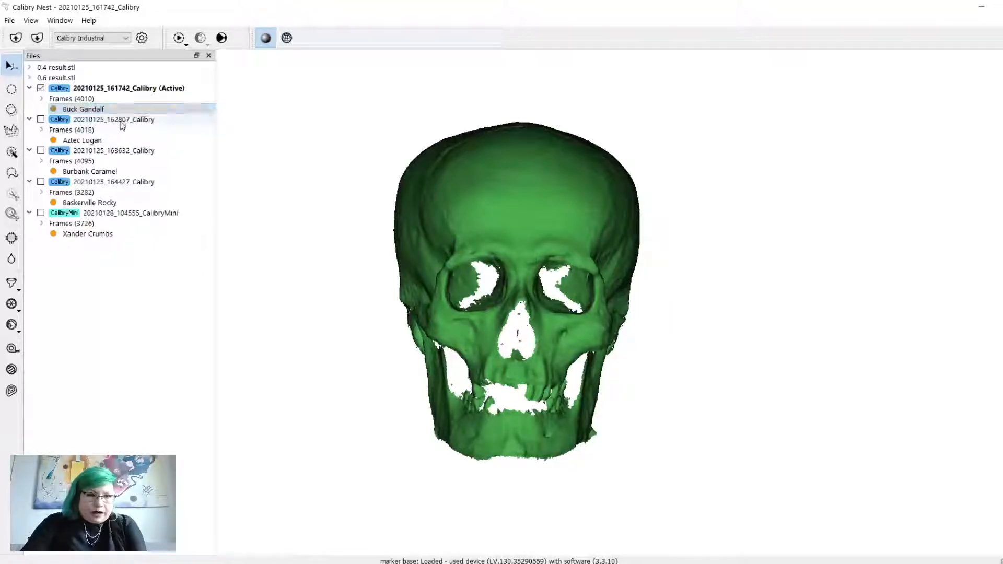
pyautogui.doubleClick(123, 151)
pyautogui.doubleClick(124, 182)
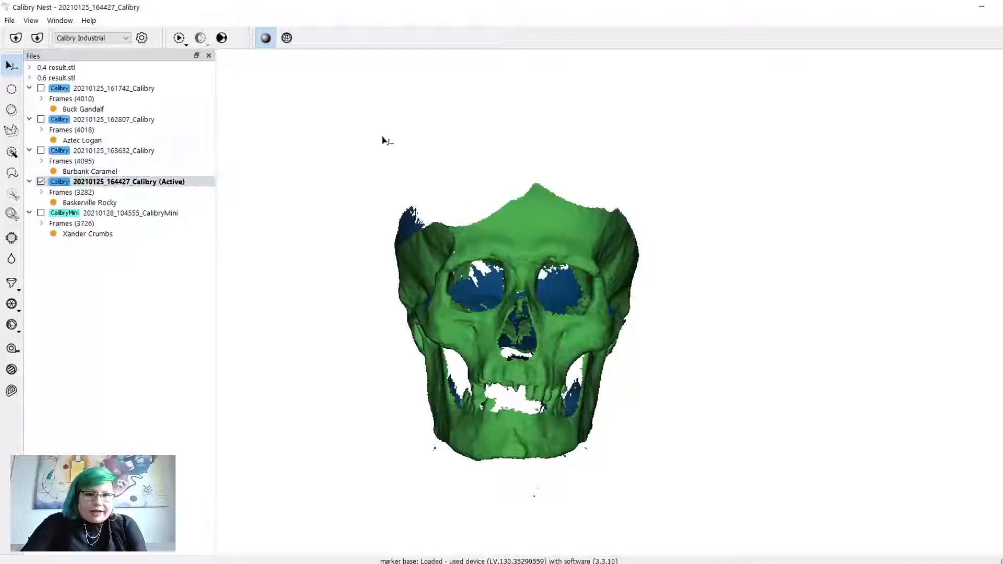
# Step: Restore the default processing settings of the Calibry Industrial preset and set the finalization resolution to 0.70 mm
pyautogui.click(142, 38)
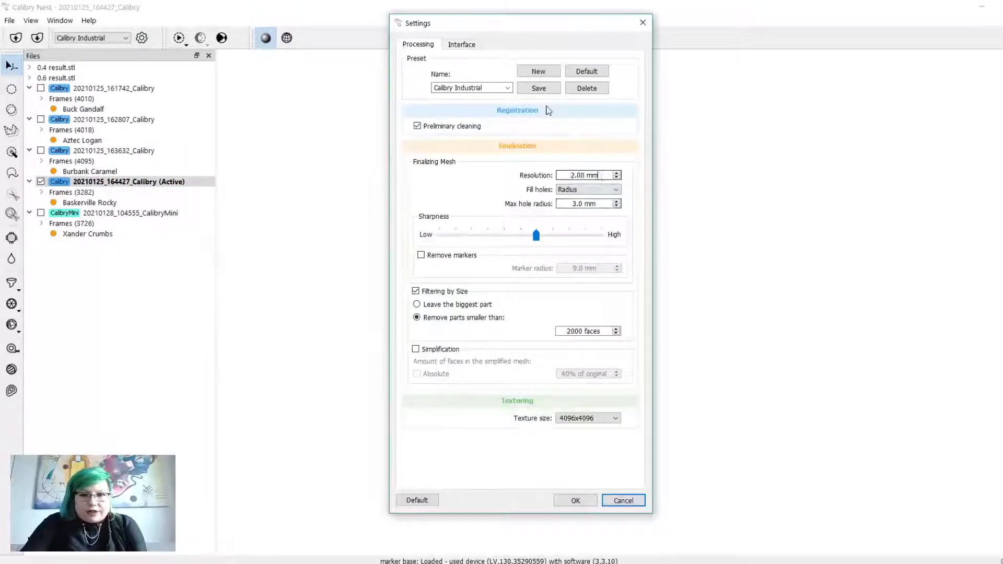
pyautogui.click(507, 88)
pyautogui.click(487, 114)
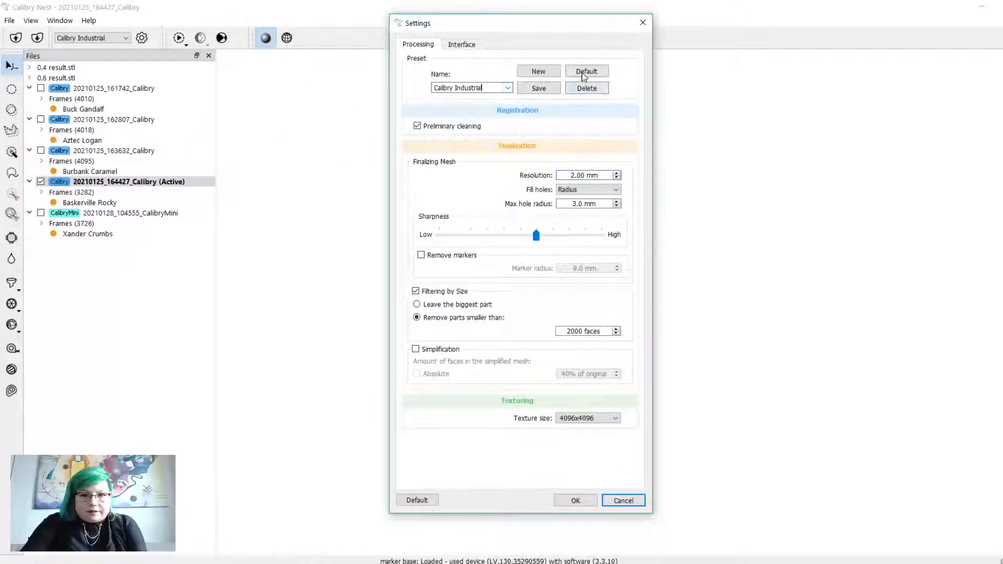
pyautogui.click(617, 173)
pyautogui.click(611, 176)
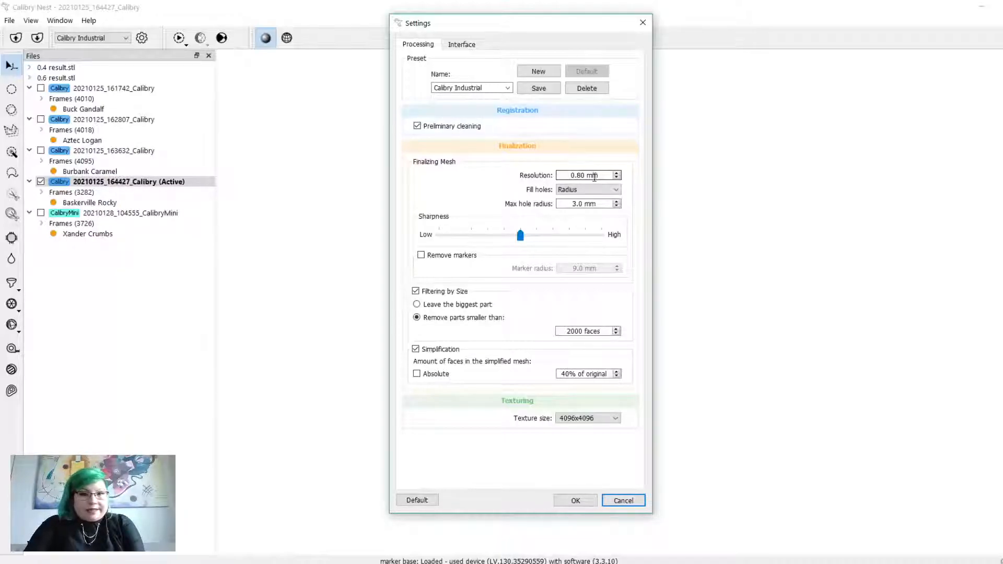
pyautogui.click(643, 22)
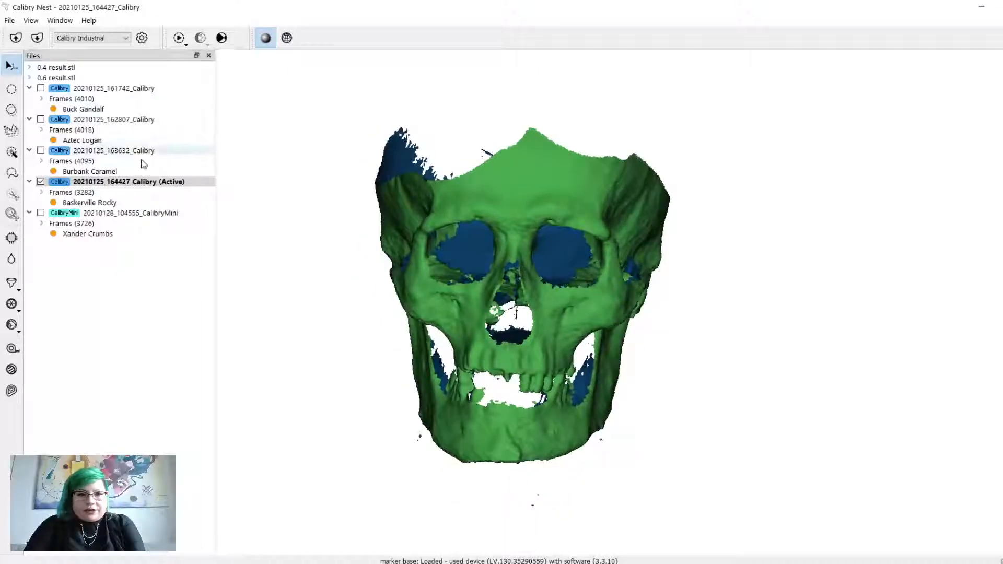
# Step: Display the Xander Crumbs mesh, choose the Calibry mini Industrial processing preset and restore its default settings
pyautogui.doubleClick(145, 235)
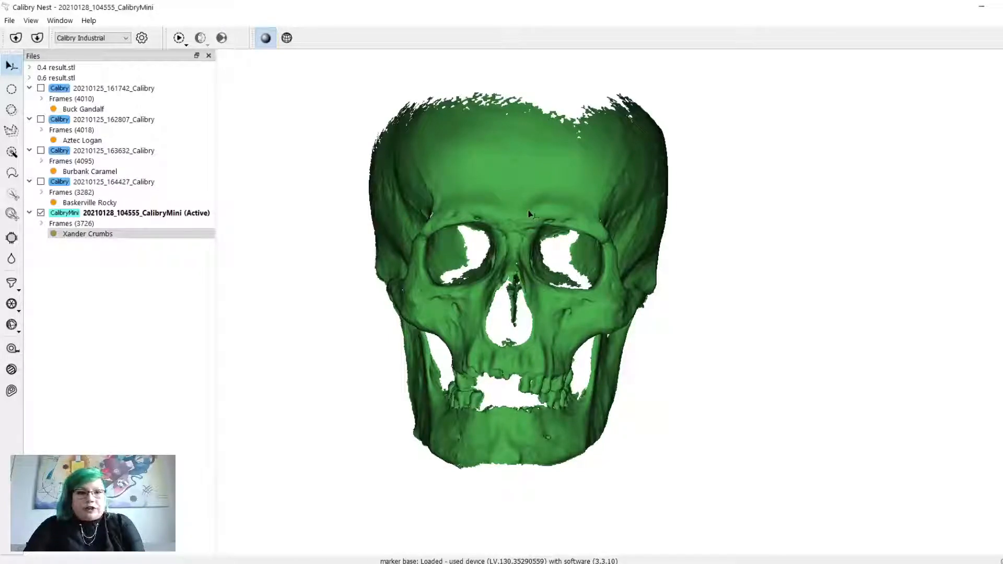
pyautogui.click(142, 38)
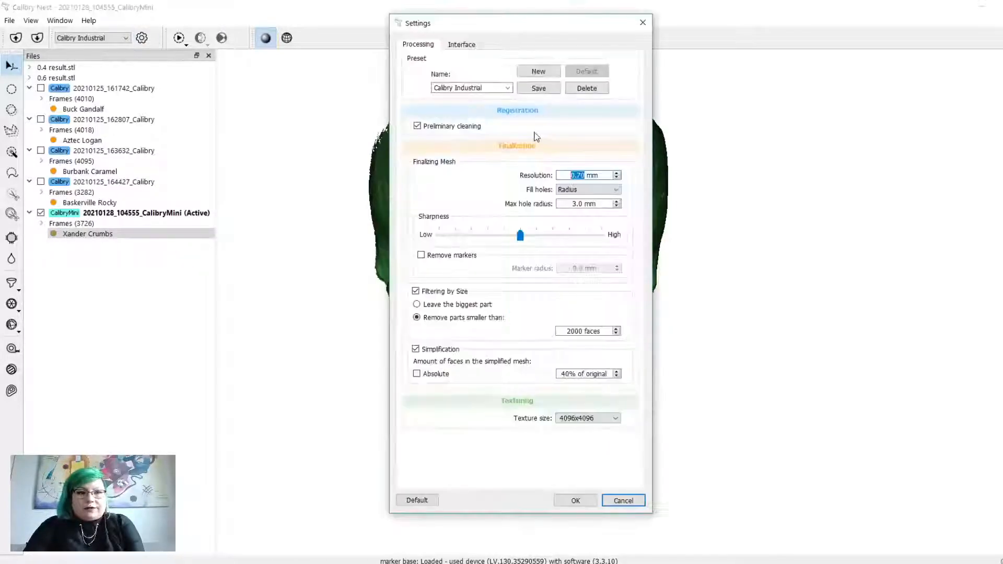
pyautogui.click(507, 88)
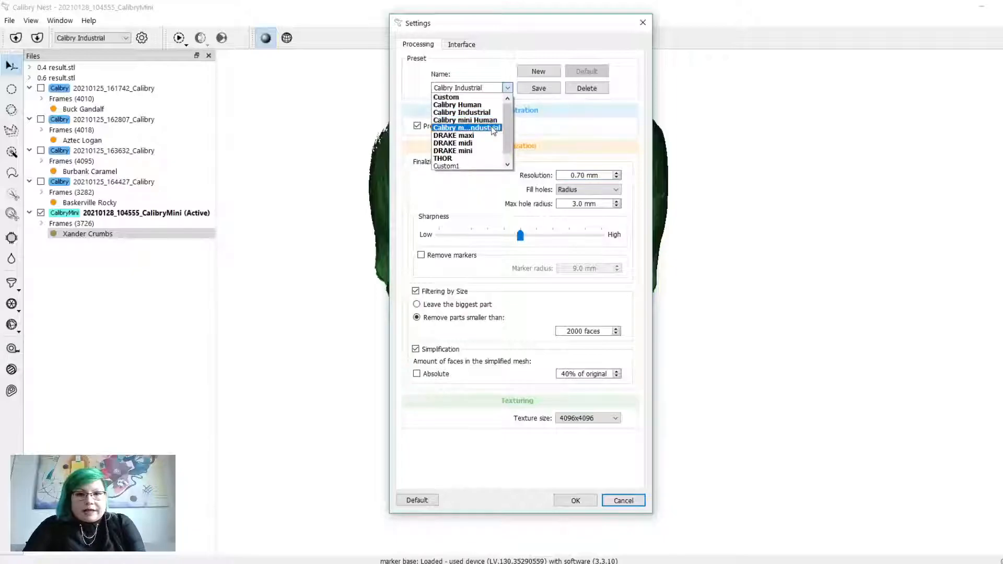
pyautogui.click(494, 126)
pyautogui.click(538, 92)
# Step: Set the finalization mesh resolution of the Calibry mini Industrial preset to 0.20 mm
pyautogui.click(617, 178)
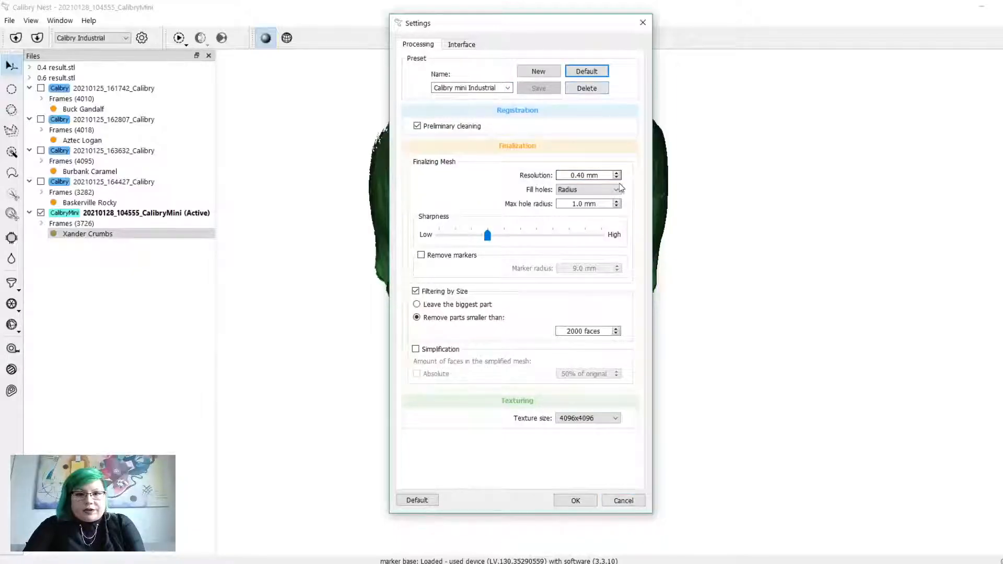
pyautogui.click(608, 174)
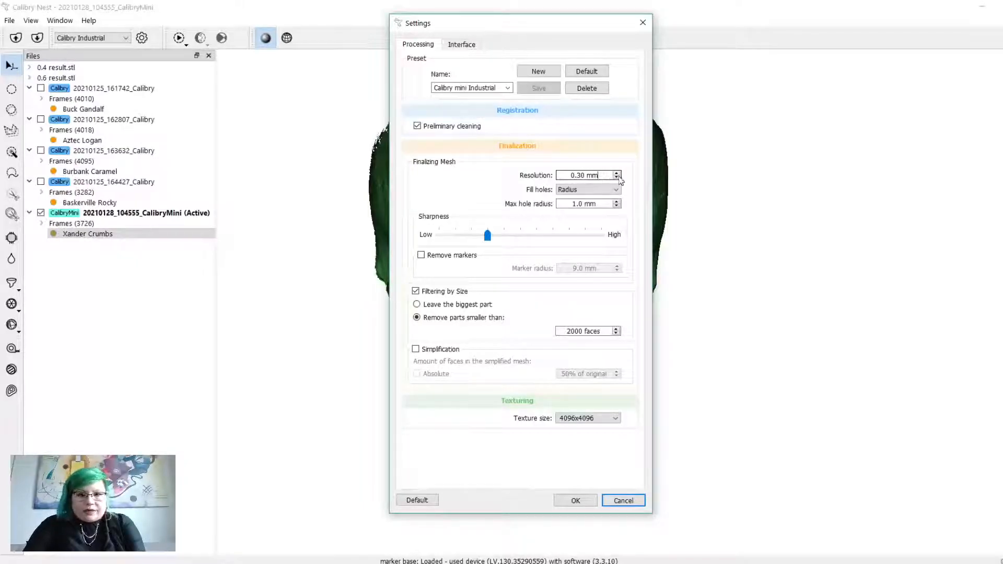
pyautogui.scroll(-1, 605, 175)
pyautogui.click(605, 177)
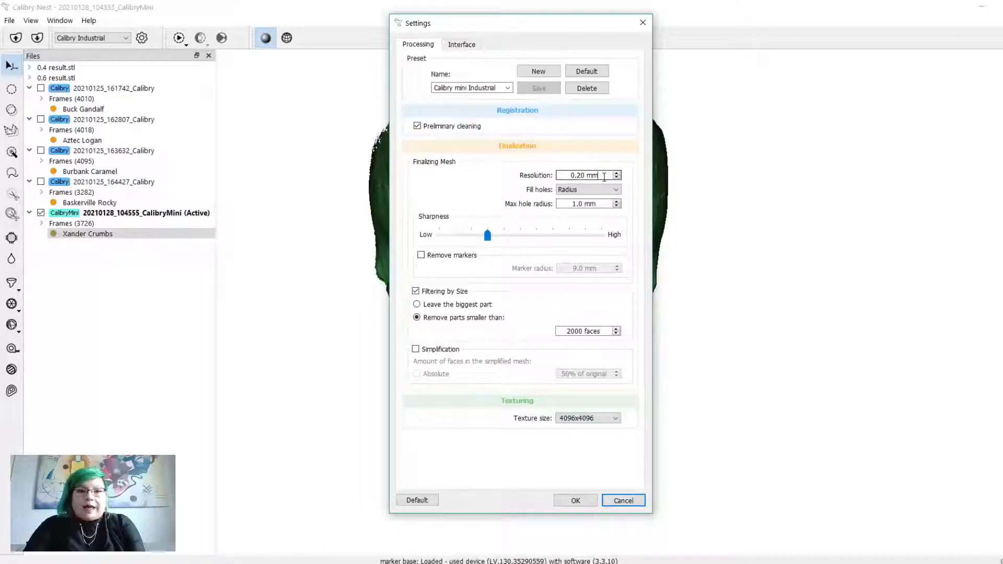
# Step: Try finalization resolutions of 0.10 mm and 0.15 mm for the Calibry mini Industrial preset, set 0.45 mm and close the settings
pyautogui.moveTo(571, 25); pyautogui.dragTo(789, 31)
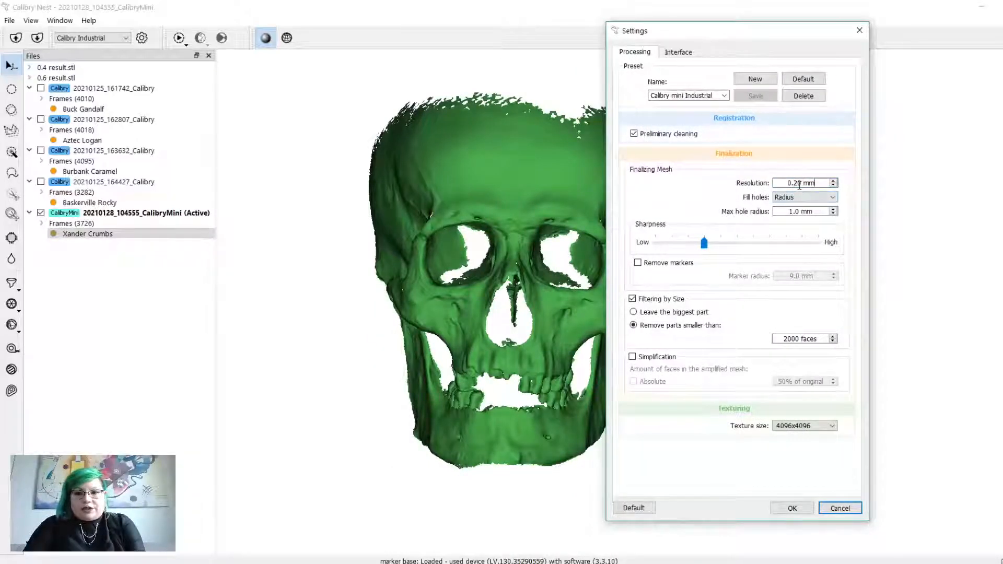
pyautogui.click(833, 185)
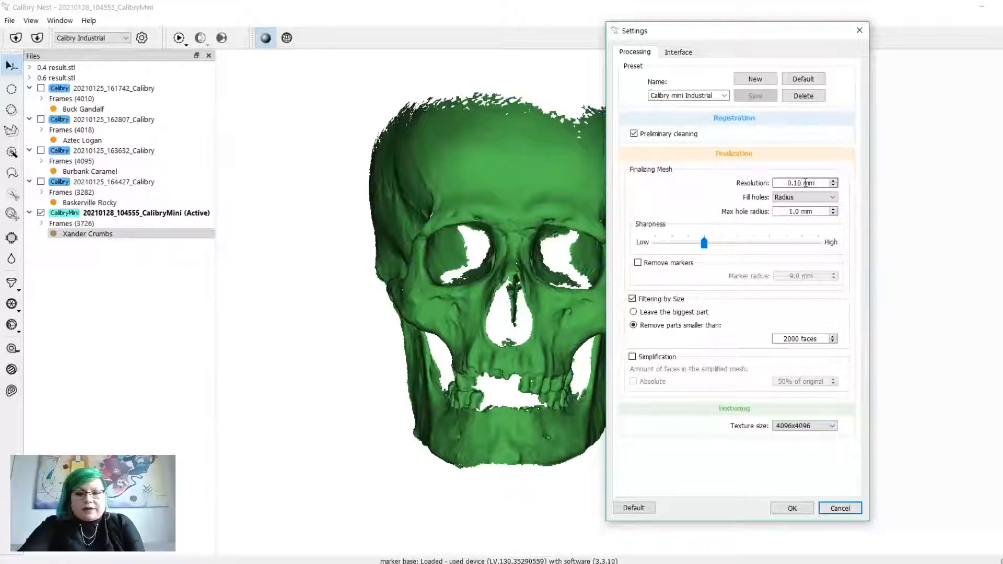
pyautogui.press('BackSpace')
pyautogui.write('5')
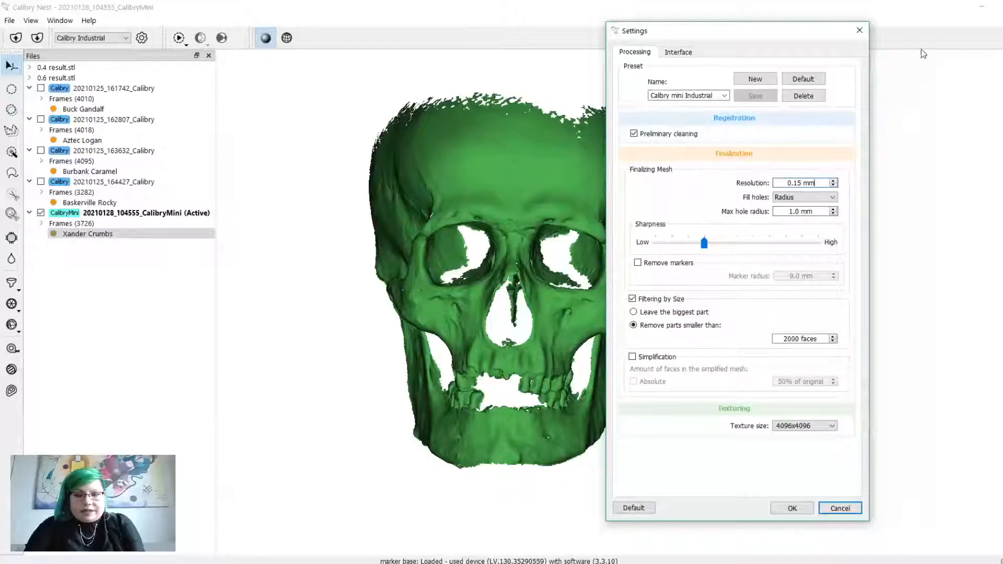
pyautogui.click(834, 180)
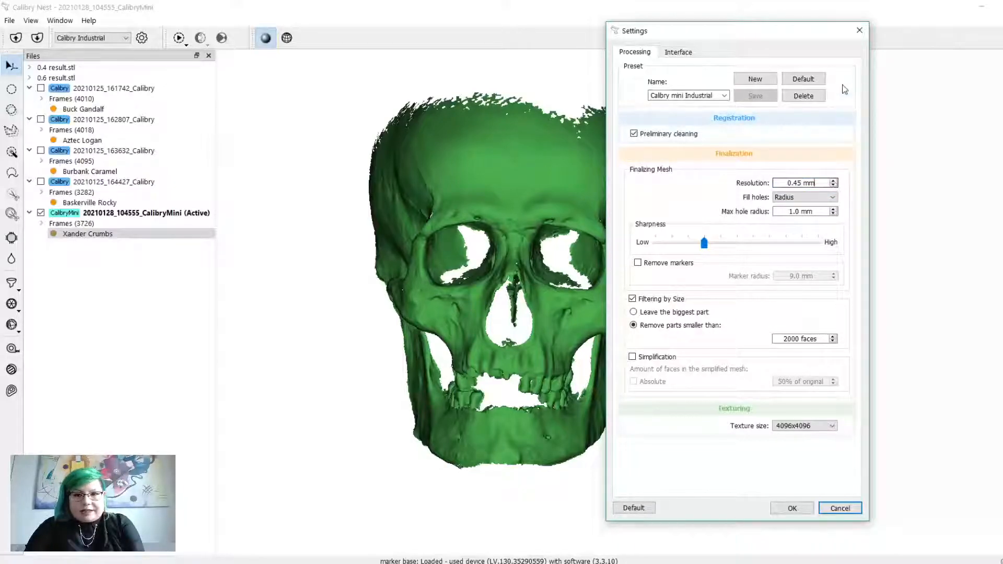
pyautogui.click(859, 29)
# Step: Examine the face, eye sockets and teeth of the Xander Crumbs skull mesh up close from several angles
pyautogui.scroll(5, 609, 271)
pyautogui.moveTo(610, 271)
pyautogui.mouseDown()
pyautogui.moveTo(608, 231)
pyautogui.moveTo(494, 224)
pyautogui.moveTo(609, 222)
pyautogui.mouseUp()
pyautogui.scroll(1, 608, 230)
pyautogui.moveTo(487, 205); pyautogui.dragTo(526, 211)
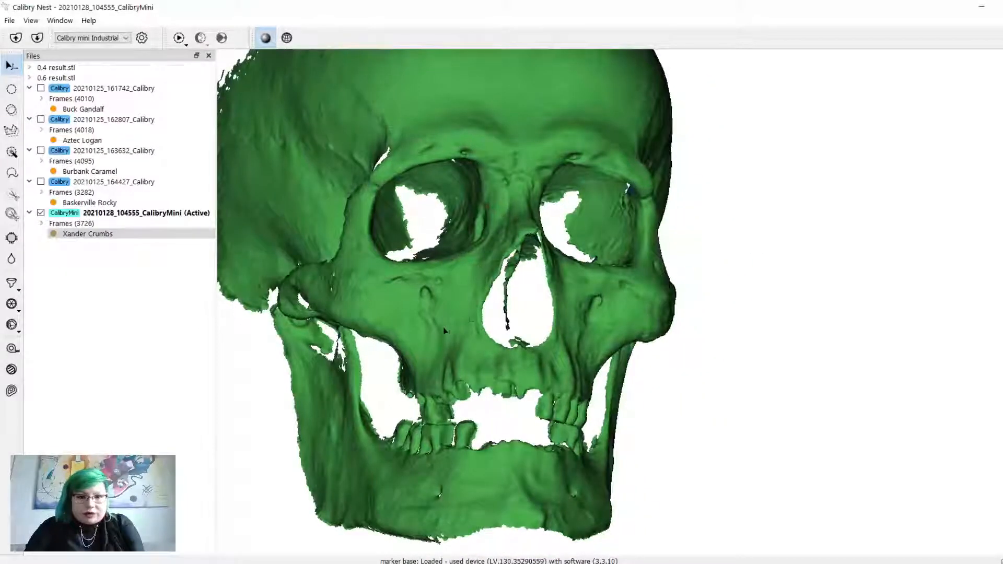
pyautogui.moveTo(448, 331); pyautogui.dragTo(410, 331)
pyautogui.moveTo(410, 331); pyautogui.dragTo(382, 296, button='middle')
pyautogui.moveTo(382, 296); pyautogui.dragTo(372, 296)
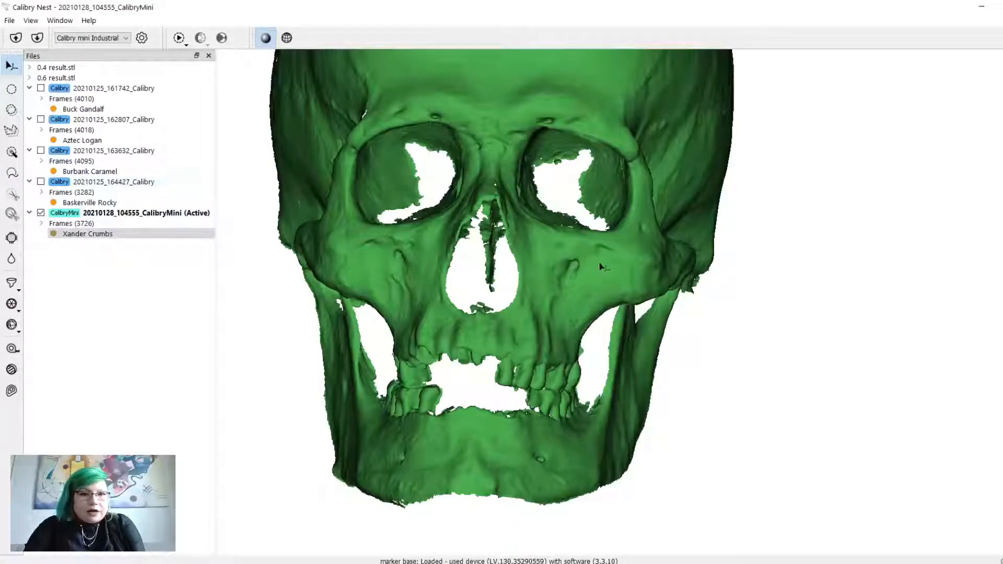
pyautogui.scroll(-6, 601, 267)
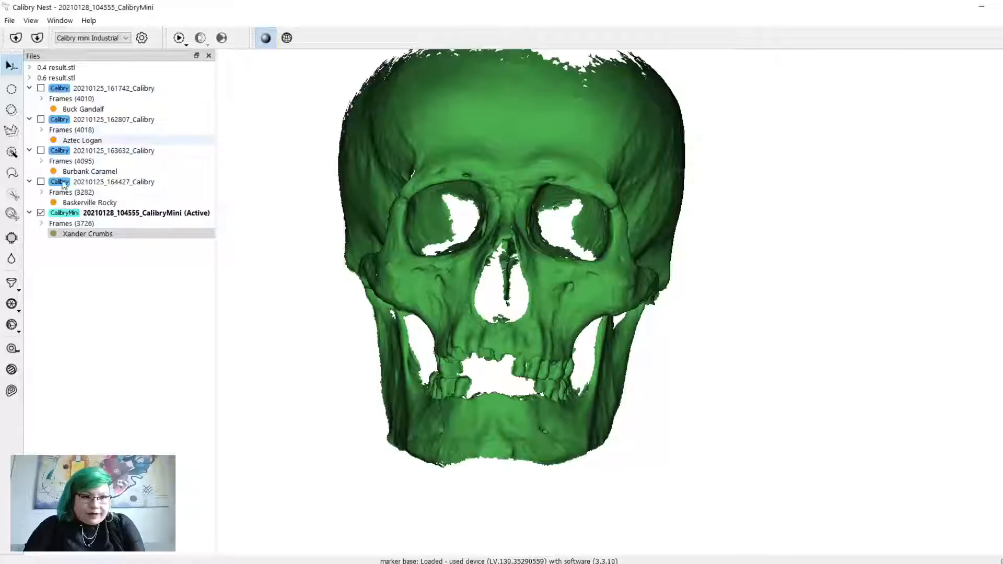
# Step: Activate all four Calibry projects together with the CalibryMini project and start Align by Points on their meshes
pyautogui.click(40, 181)
pyautogui.click(41, 151)
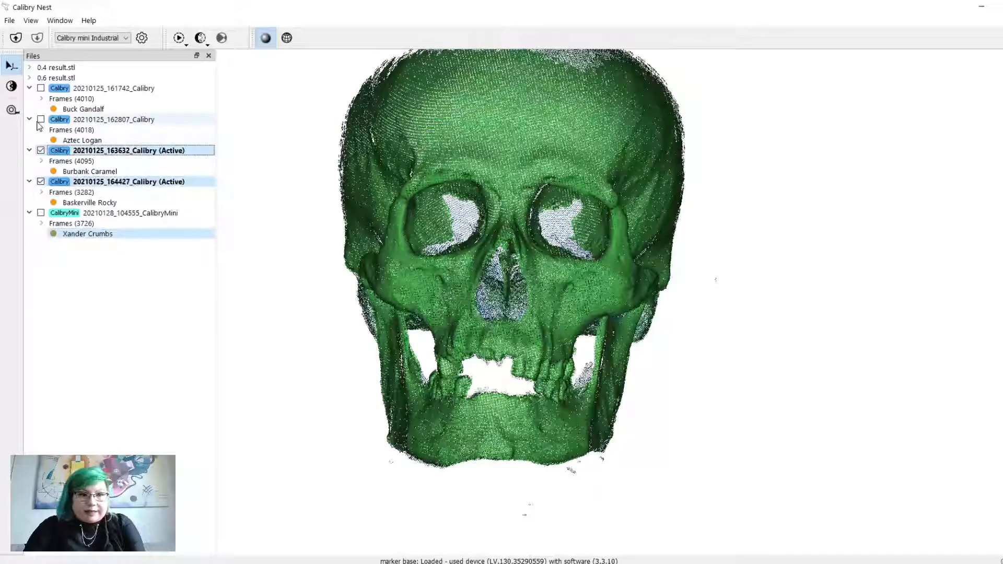
pyautogui.click(41, 119)
pyautogui.click(41, 88)
pyautogui.click(41, 212)
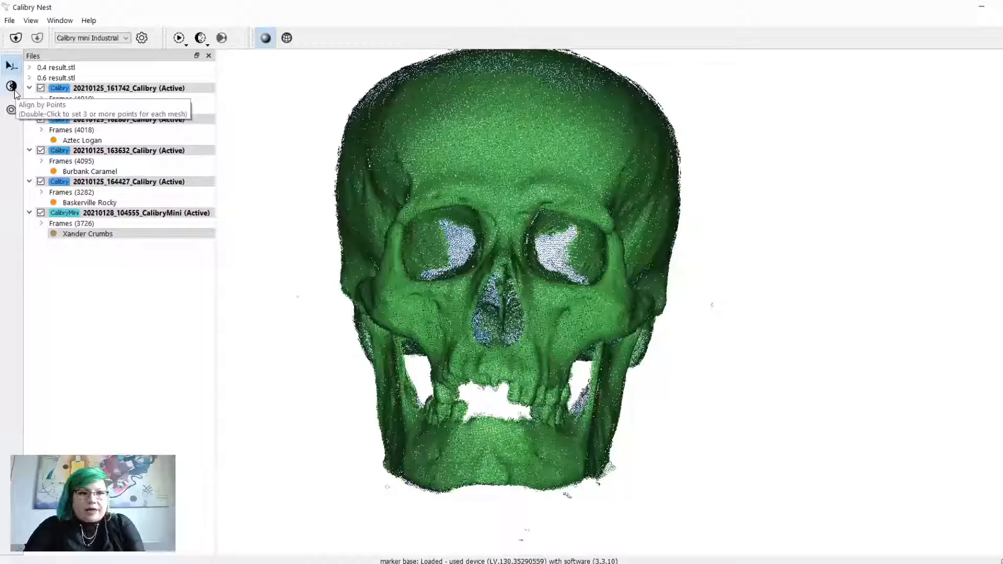
pyautogui.doubleClick(12, 87)
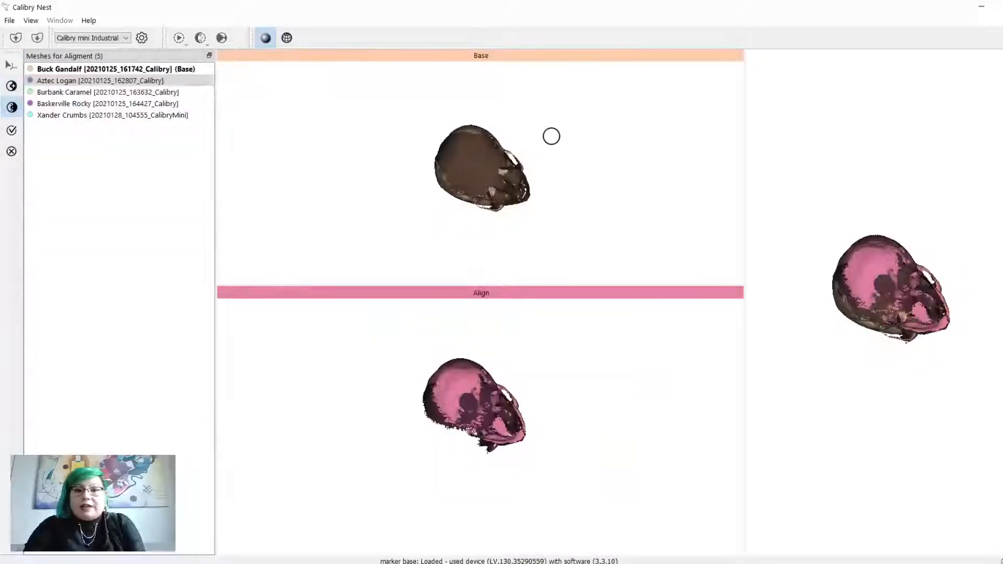
# Step: Place the first alignment point on the brow between the eye sockets of both the Buck Gandalf base mesh and the Aztec Logan mesh
pyautogui.moveTo(551, 137); pyautogui.dragTo(473, 183)
pyautogui.moveTo(512, 425); pyautogui.dragTo(532, 403)
pyautogui.scroll(6, 517, 403)
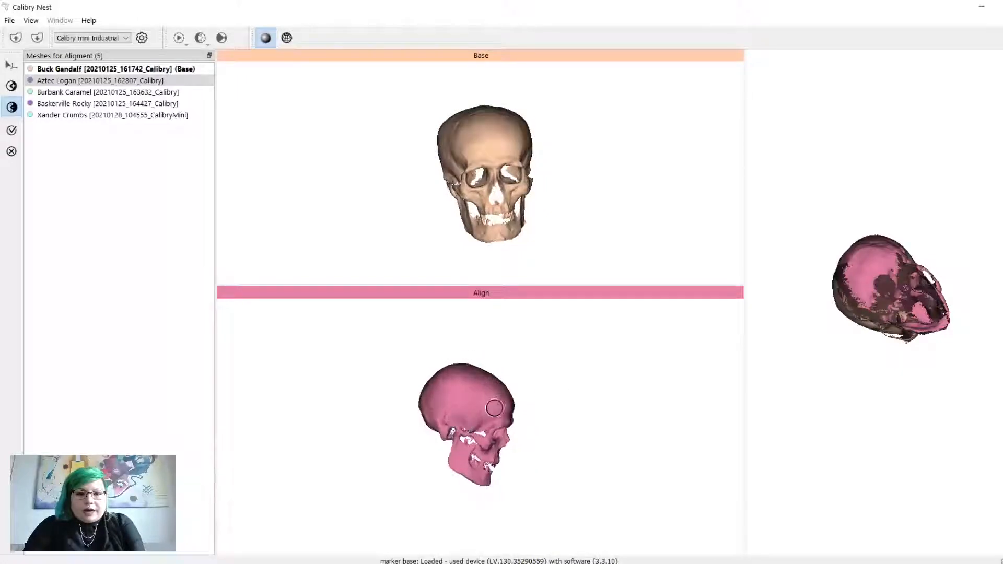
pyautogui.moveTo(499, 280); pyautogui.dragTo(508, 269)
pyautogui.moveTo(529, 382); pyautogui.dragTo(546, 413)
pyautogui.moveTo(547, 412); pyautogui.dragTo(533, 386, button='middle')
pyautogui.scroll(3, 556, 389)
pyautogui.moveTo(516, 215); pyautogui.dragTo(501, 154)
pyautogui.scroll(5, 551, 202)
pyautogui.click(492, 150)
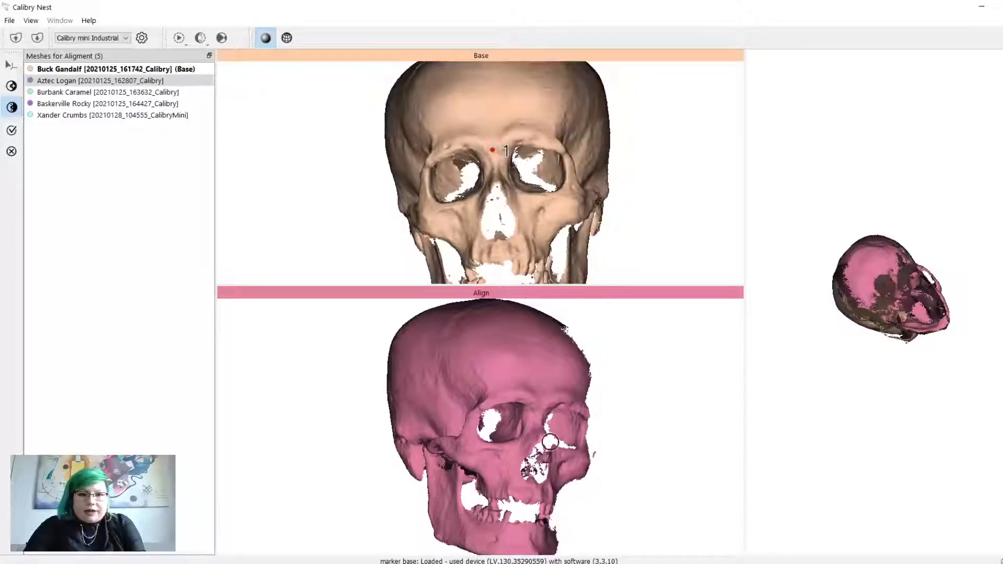
pyautogui.moveTo(549, 442)
pyautogui.mouseDown()
pyautogui.moveTo(459, 382)
pyautogui.moveTo(405, 381)
pyautogui.moveTo(430, 382)
pyautogui.mouseUp()
pyautogui.scroll(4, 511, 401)
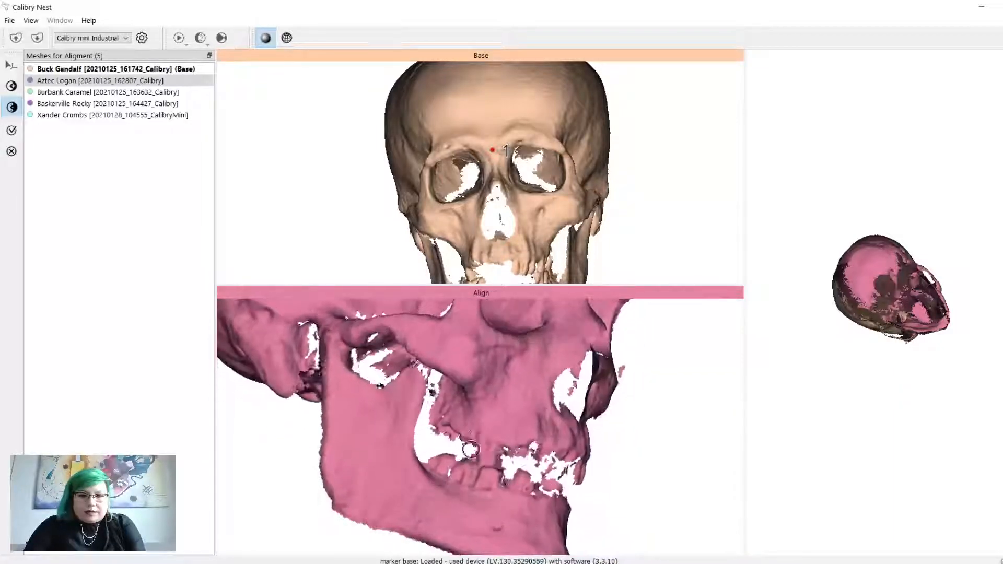
# Step: Place the second alignment point on the same lower side tooth of the base skull and the skull being aligned
pyautogui.moveTo(509, 218)
pyautogui.mouseDown()
pyautogui.moveTo(560, 214)
pyautogui.moveTo(537, 155)
pyautogui.moveTo(542, 184)
pyautogui.moveTo(478, 200)
pyautogui.mouseUp()
pyautogui.click(477, 198)
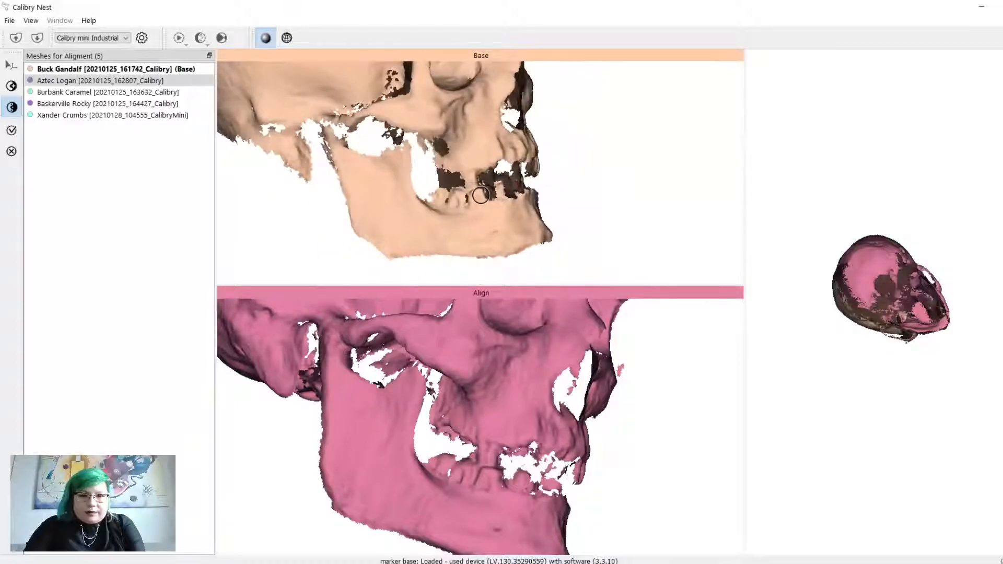
pyautogui.click(488, 478)
# Step: Place the third alignment point on the cheekbone below the eye socket of both the Aztec Logan mesh and the Buck Gandalf base mesh
pyautogui.moveTo(492, 379); pyautogui.dragTo(577, 454, button='middle')
pyautogui.moveTo(577, 454); pyautogui.dragTo(547, 443)
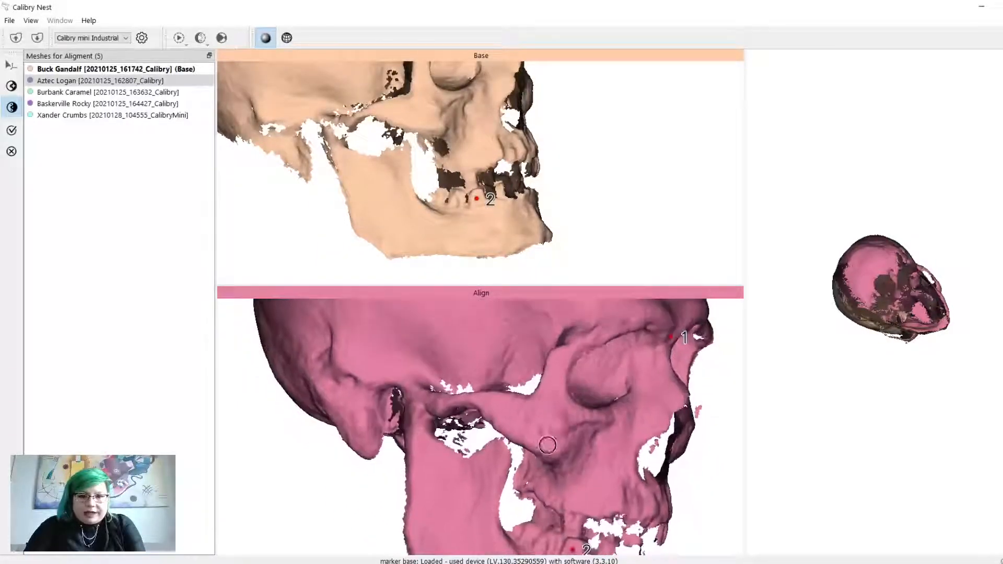
pyautogui.scroll(3, 516, 352)
pyautogui.moveTo(431, 127); pyautogui.dragTo(490, 179, button='middle')
pyautogui.moveTo(491, 178); pyautogui.dragTo(514, 187)
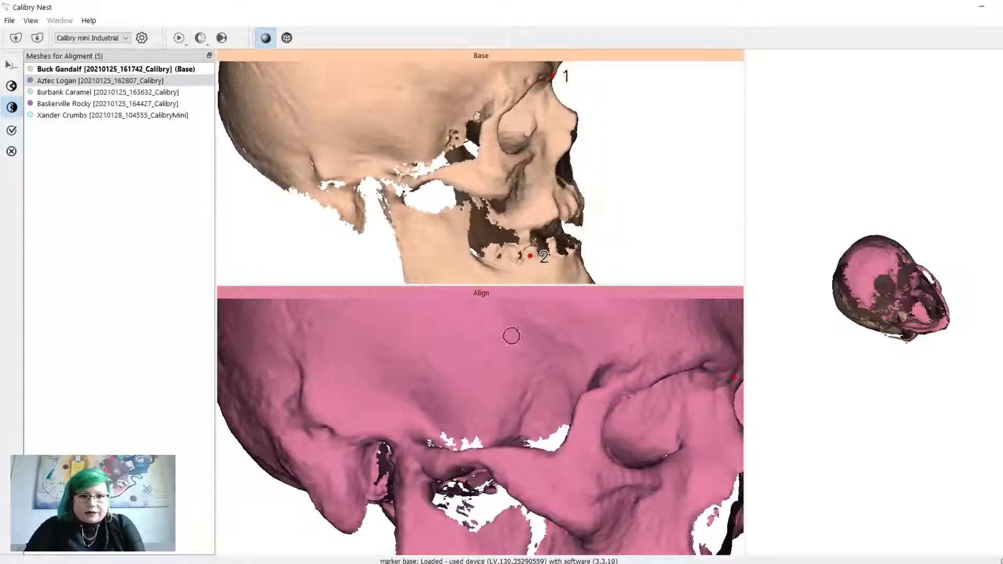
pyautogui.moveTo(477, 420); pyautogui.dragTo(401, 400, button='middle')
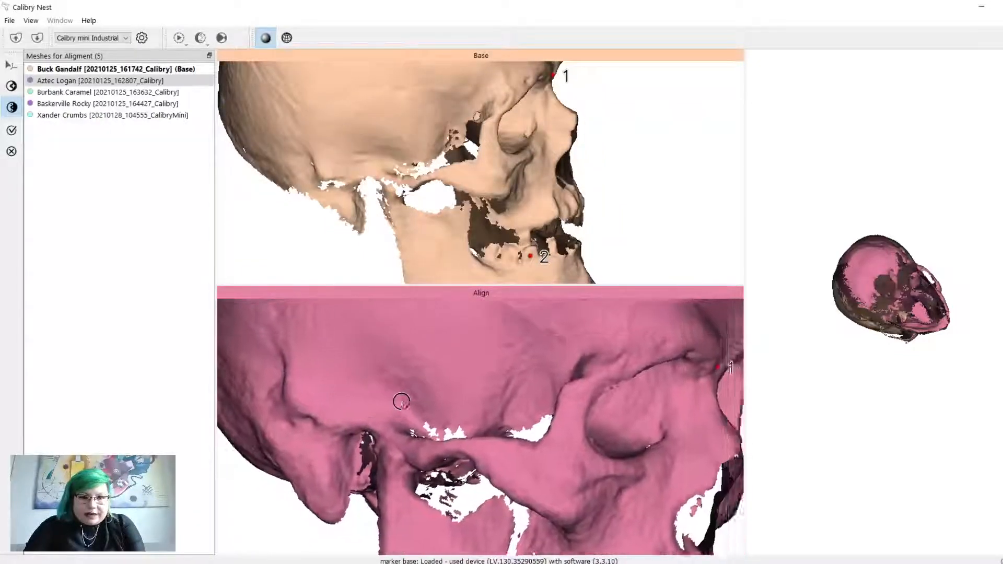
pyautogui.moveTo(429, 157); pyautogui.dragTo(626, 187)
pyautogui.moveTo(626, 187); pyautogui.dragTo(577, 185, button='middle')
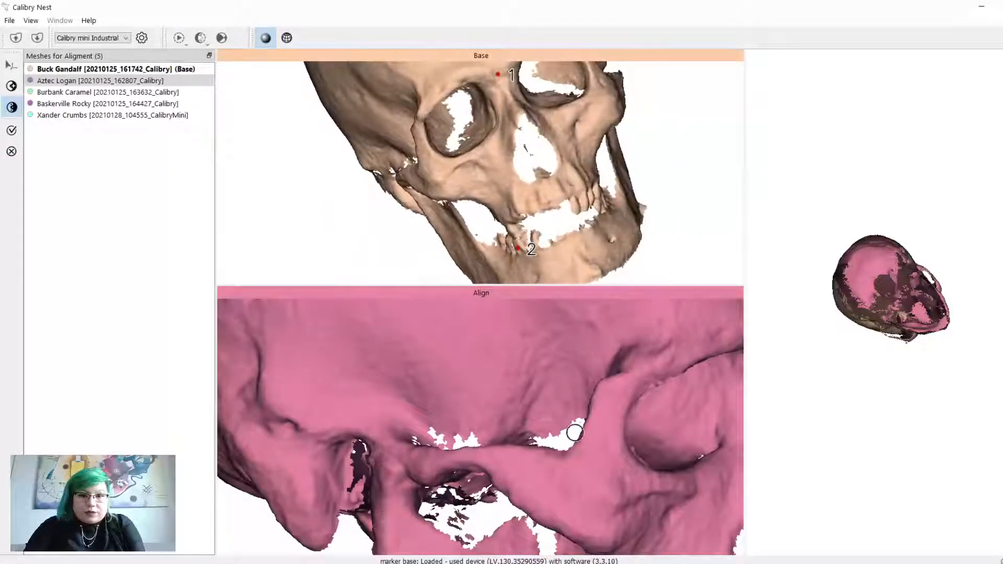
pyautogui.moveTo(576, 433); pyautogui.dragTo(664, 451)
pyautogui.moveTo(664, 450); pyautogui.dragTo(528, 384, button='middle')
pyautogui.moveTo(528, 384); pyautogui.dragTo(525, 446)
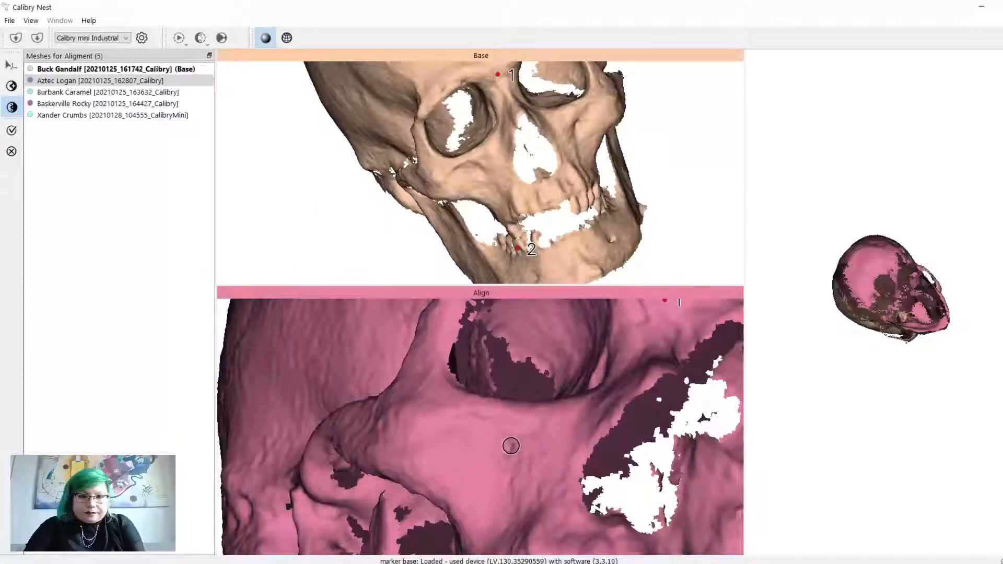
pyautogui.click(512, 446)
pyautogui.scroll(2, 531, 189)
pyautogui.moveTo(531, 189)
pyautogui.mouseDown()
pyautogui.moveTo(522, 167)
pyautogui.moveTo(419, 131)
pyautogui.mouseUp()
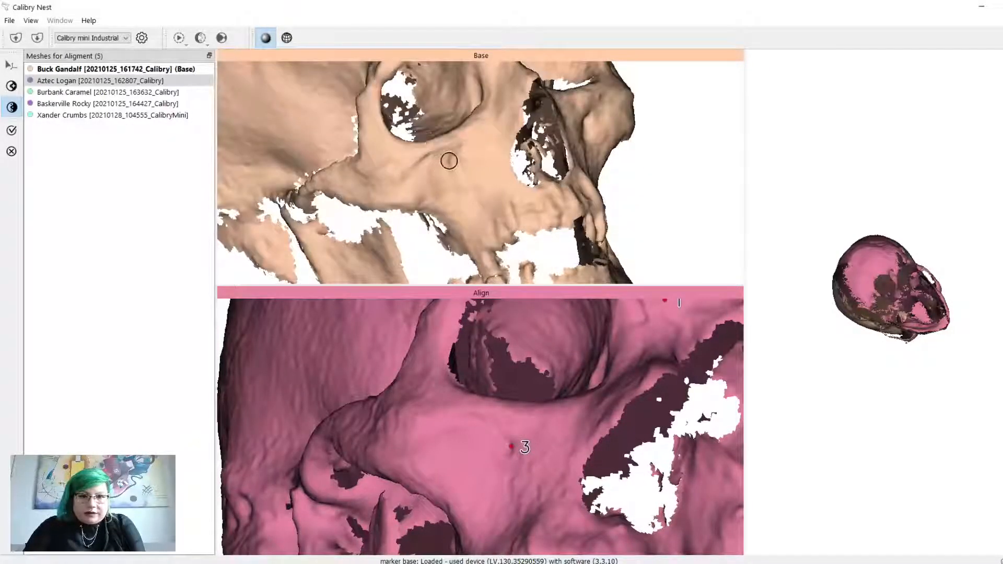
pyautogui.click(453, 159)
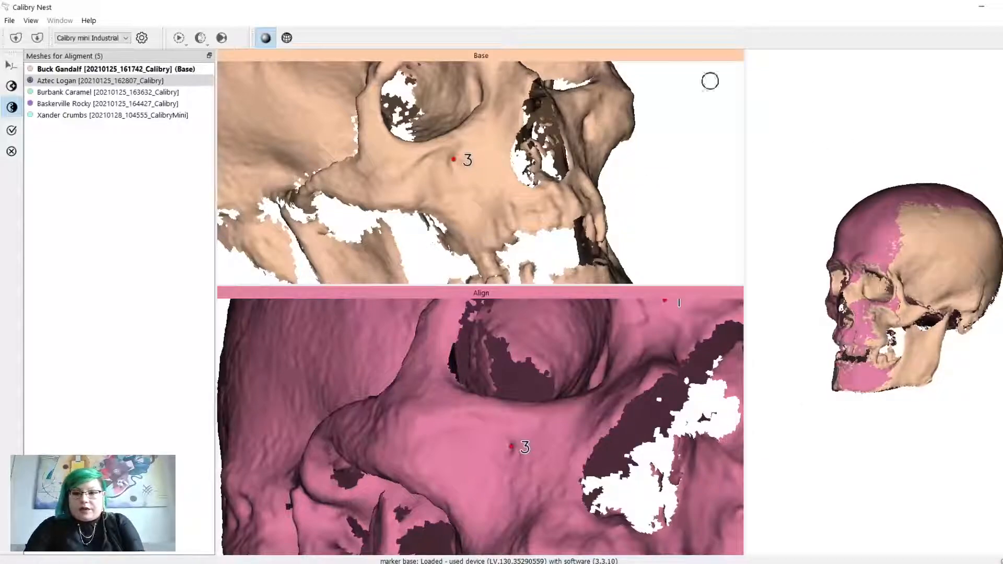
# Step: Inspect the combined preview of the two point-aligned skulls and cancel the alignment
pyautogui.moveTo(891, 336); pyautogui.dragTo(883, 407)
pyautogui.scroll(4, 888, 294)
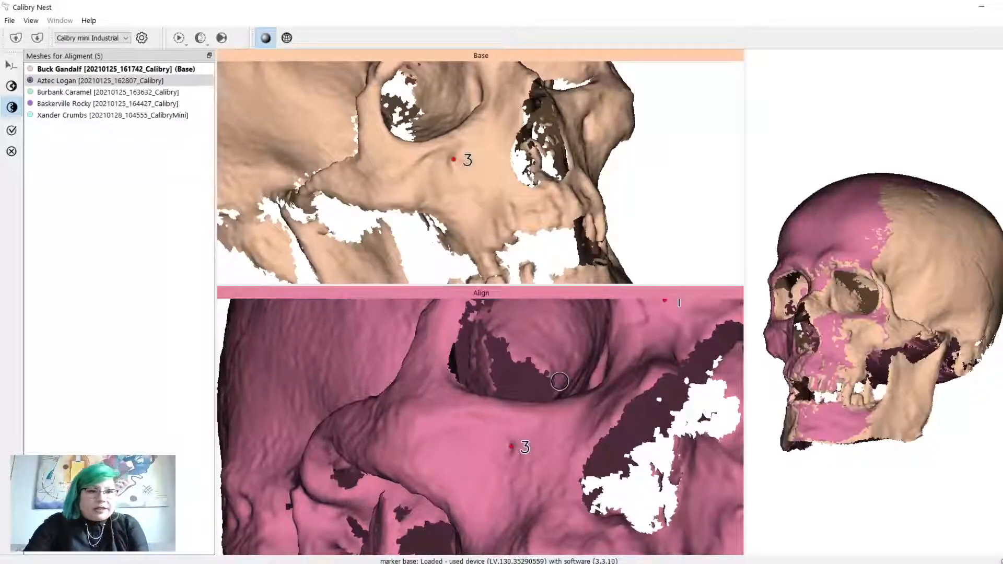
pyautogui.click(12, 151)
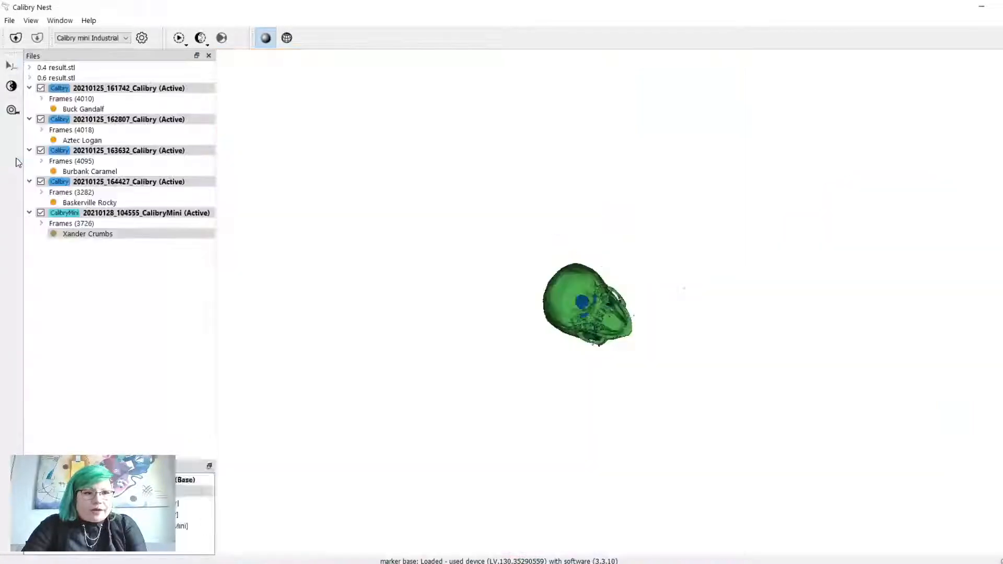
# Step: Display the Burbank Caramel mesh and the Baskerville Rocky mesh in turn and examine the underside of each skull
pyautogui.click(88, 172)
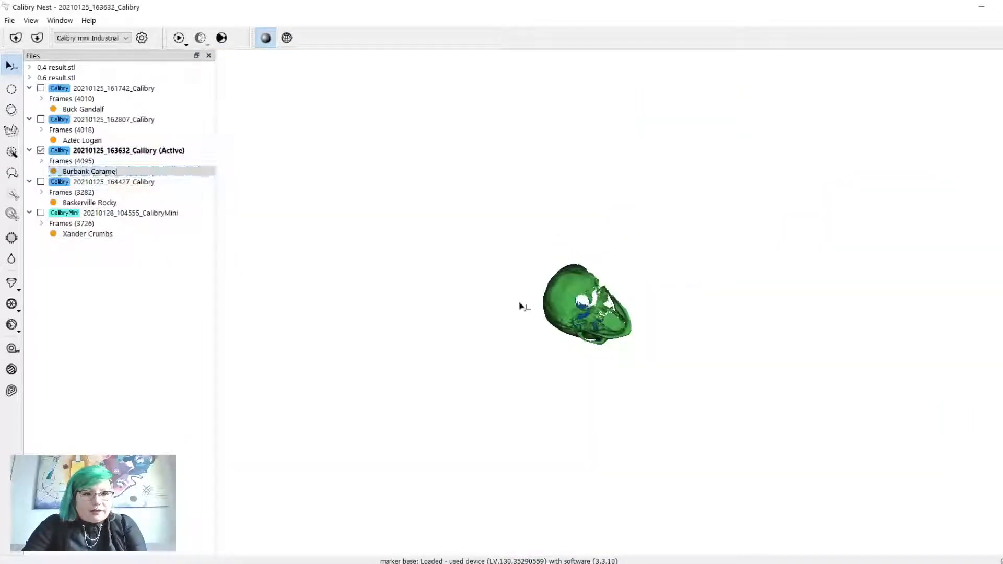
pyautogui.scroll(5, 521, 306)
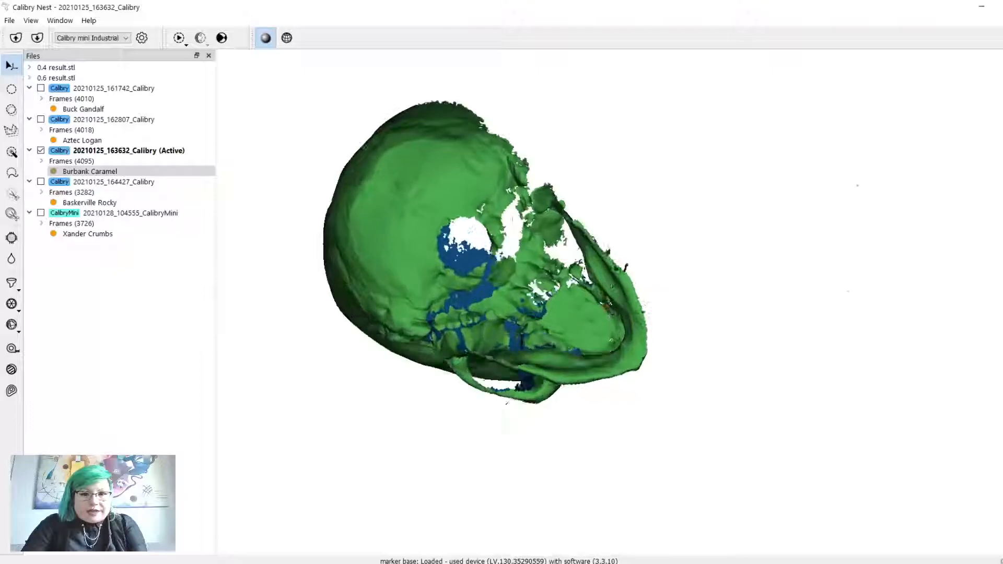
pyautogui.moveTo(626, 268); pyautogui.dragTo(672, 246)
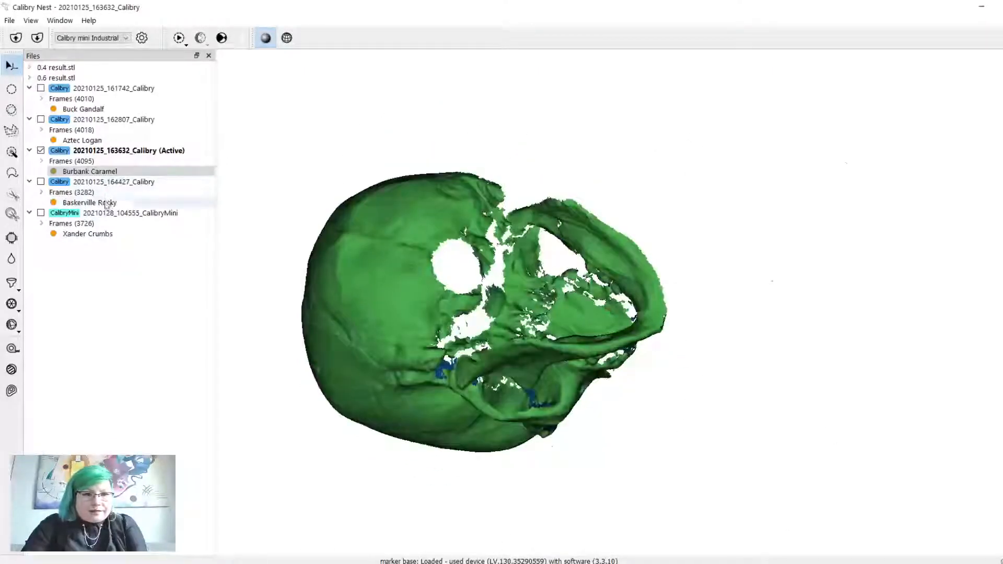
pyautogui.click(89, 203)
pyautogui.scroll(5, 518, 303)
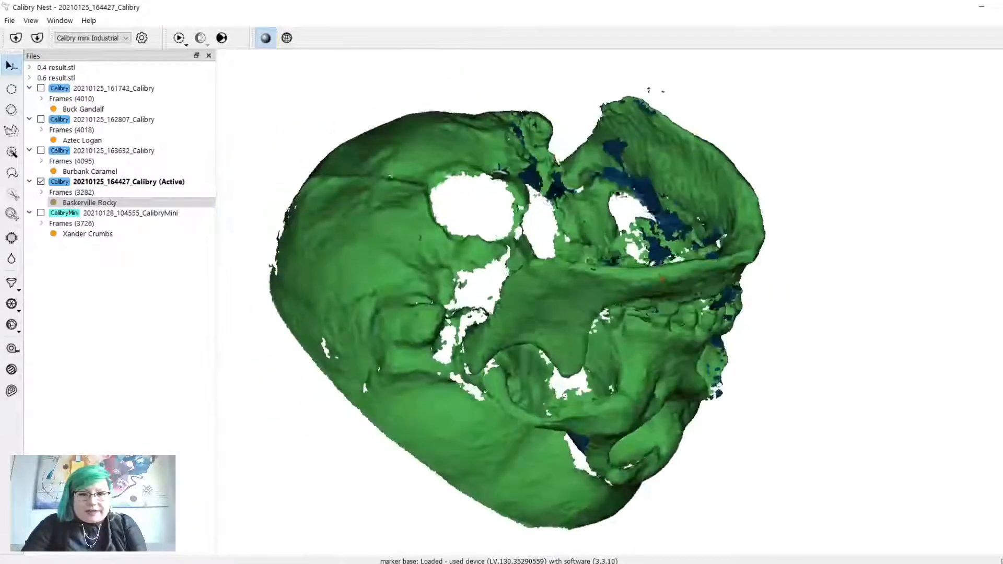
pyautogui.moveTo(517, 303); pyautogui.dragTo(471, 235)
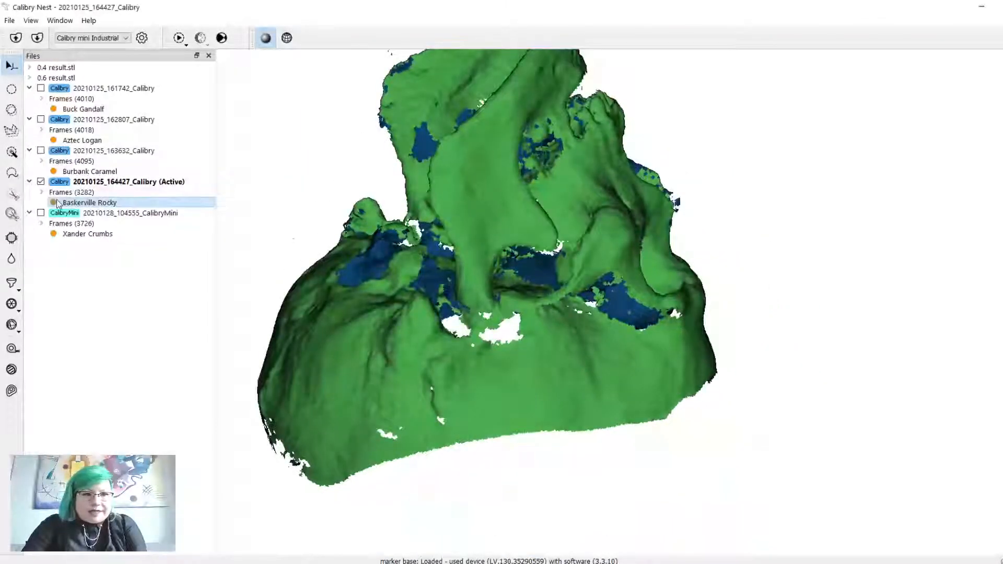
# Step: View frame_10 in the frame list of the 20210125_164427_Calibry project and collapse the list again
pyautogui.click(41, 192)
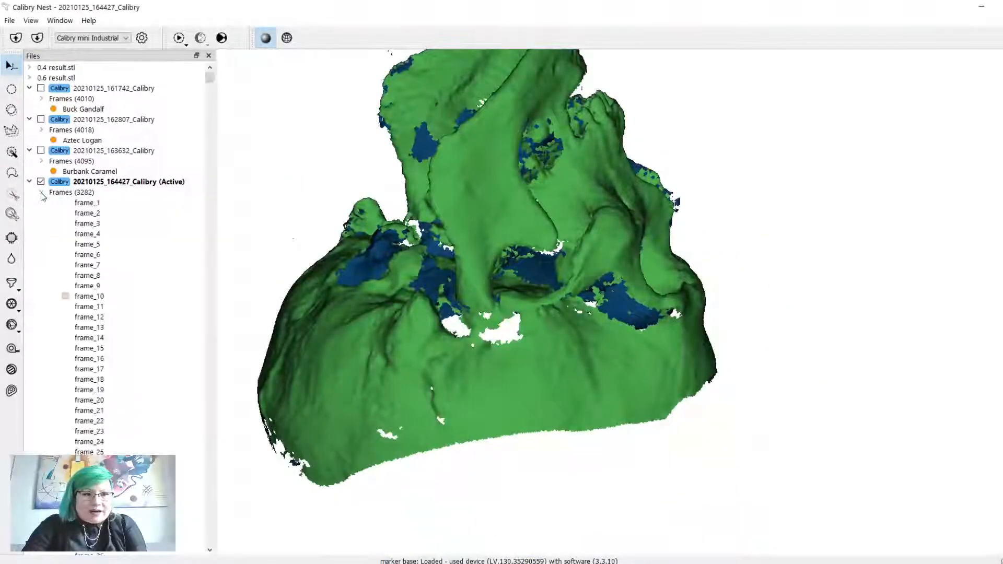
pyautogui.click(96, 299)
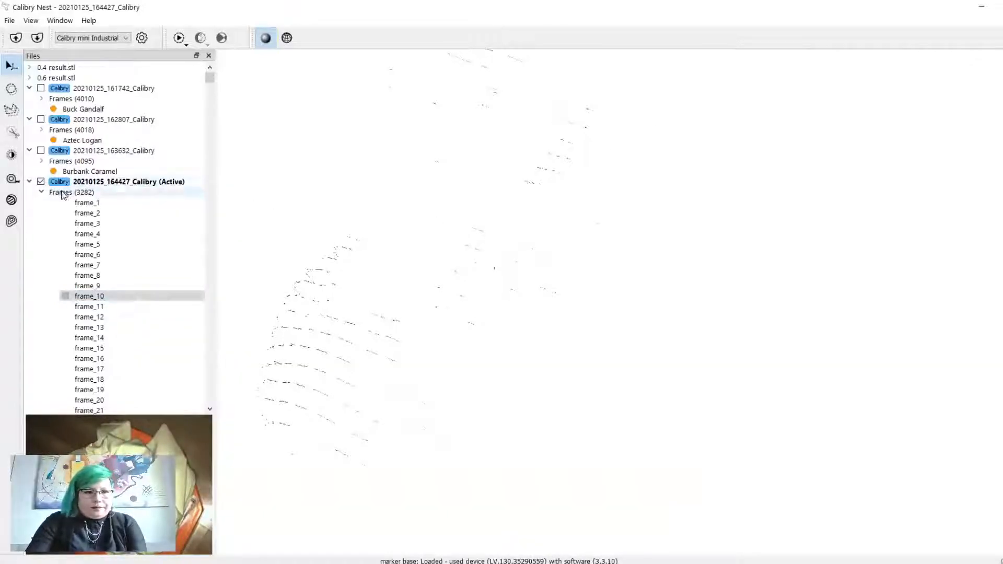
pyautogui.click(40, 193)
pyautogui.click(40, 150)
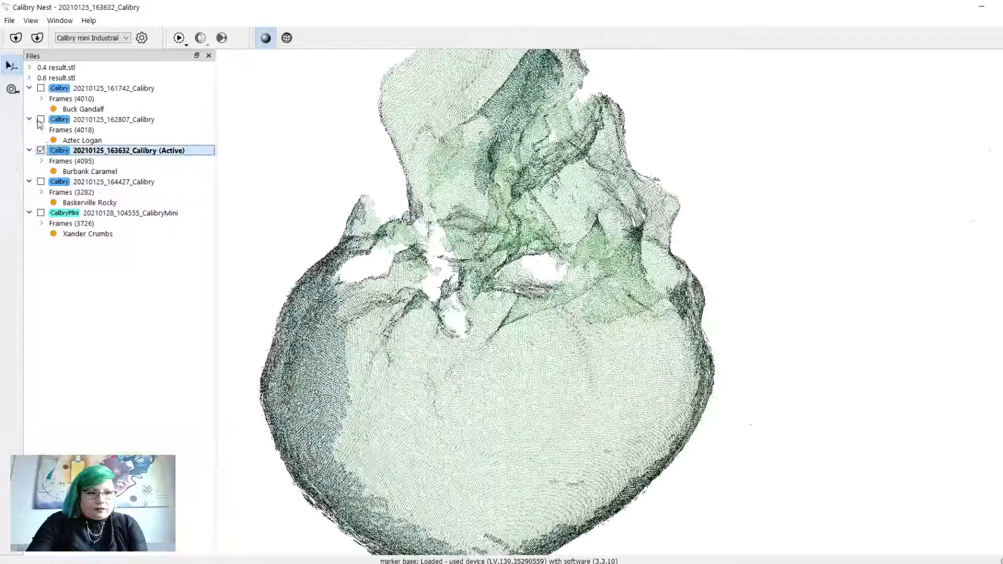
pyautogui.click(41, 119)
pyautogui.click(41, 88)
pyautogui.click(41, 213)
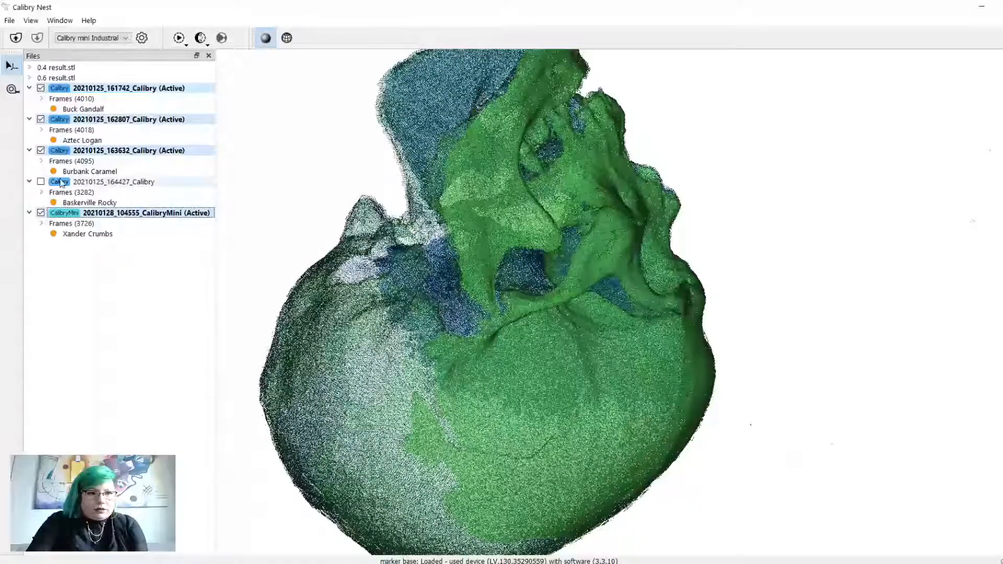
pyautogui.click(40, 182)
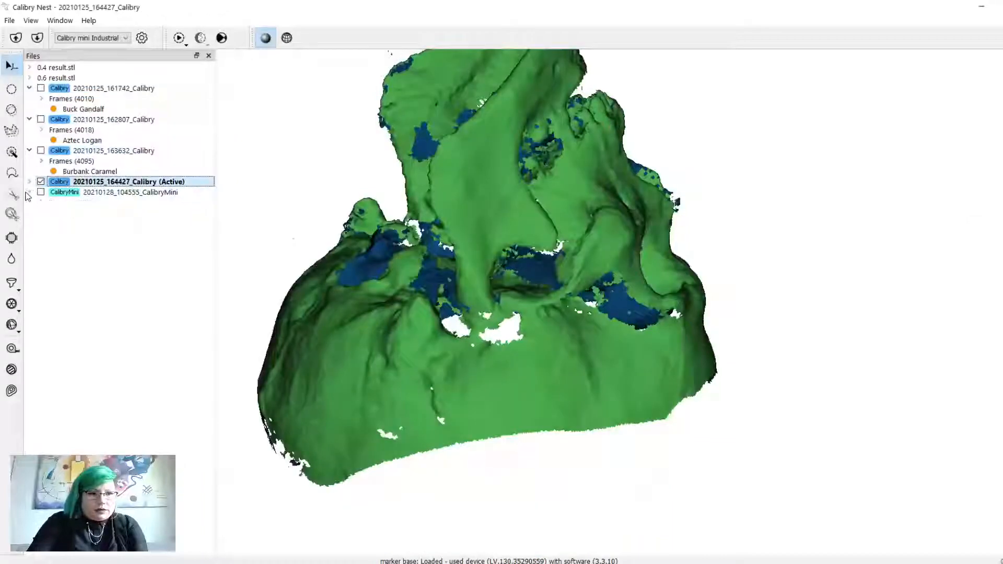
pyautogui.click(29, 181)
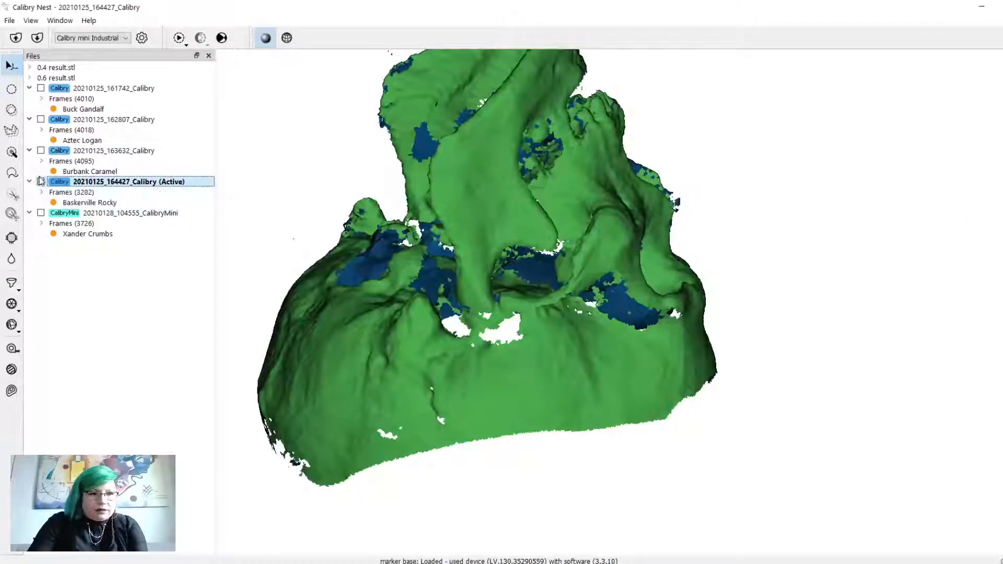
# Step: Activate all five scan projects, open their mesh alignment and examine Aztec Logan beside the Buck Gandalf base
pyautogui.click(40, 150)
pyautogui.click(40, 120)
pyautogui.click(40, 88)
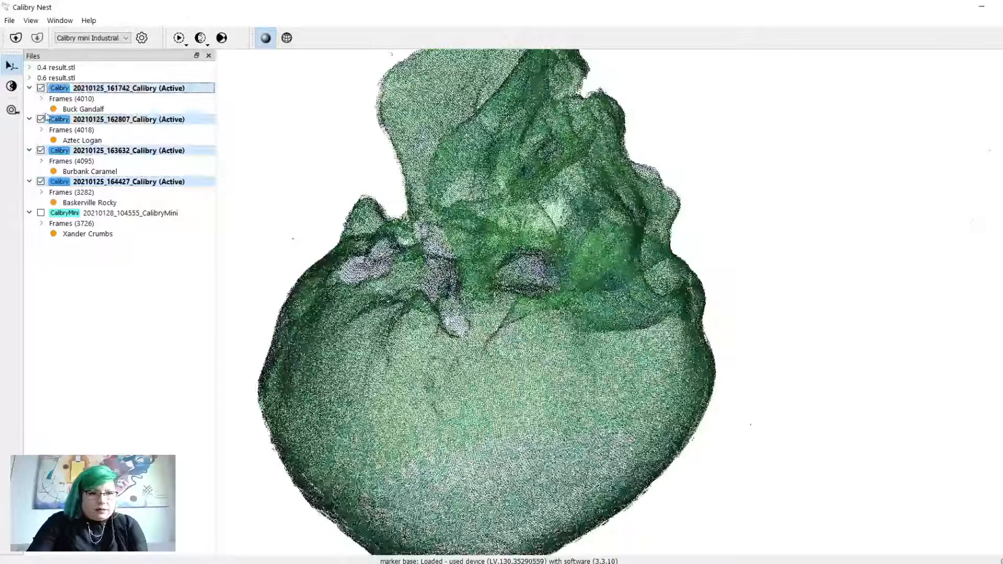
pyautogui.click(40, 214)
pyautogui.click(12, 86)
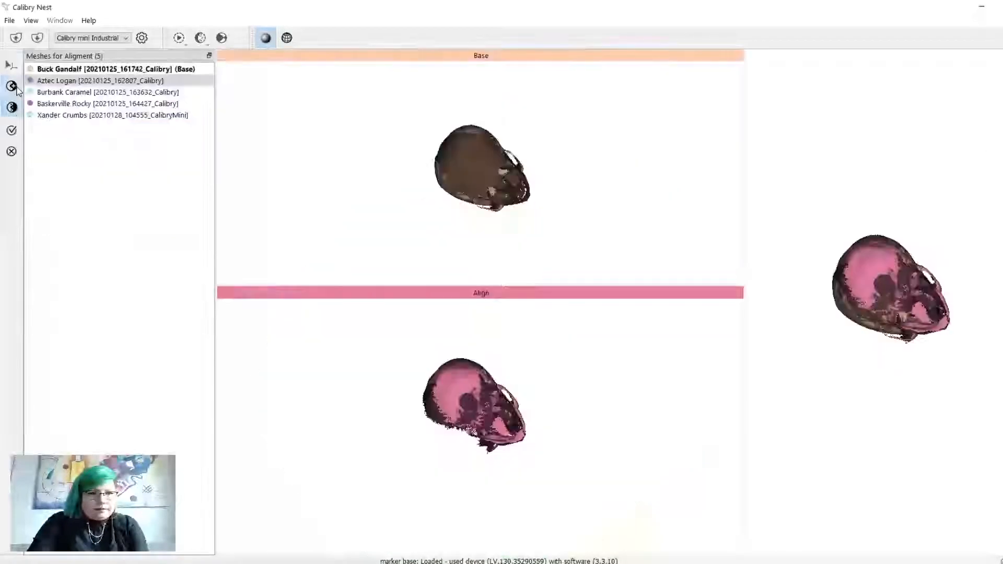
pyautogui.moveTo(511, 193)
pyautogui.mouseDown()
pyautogui.moveTo(390, 188)
pyautogui.moveTo(453, 185)
pyautogui.mouseUp()
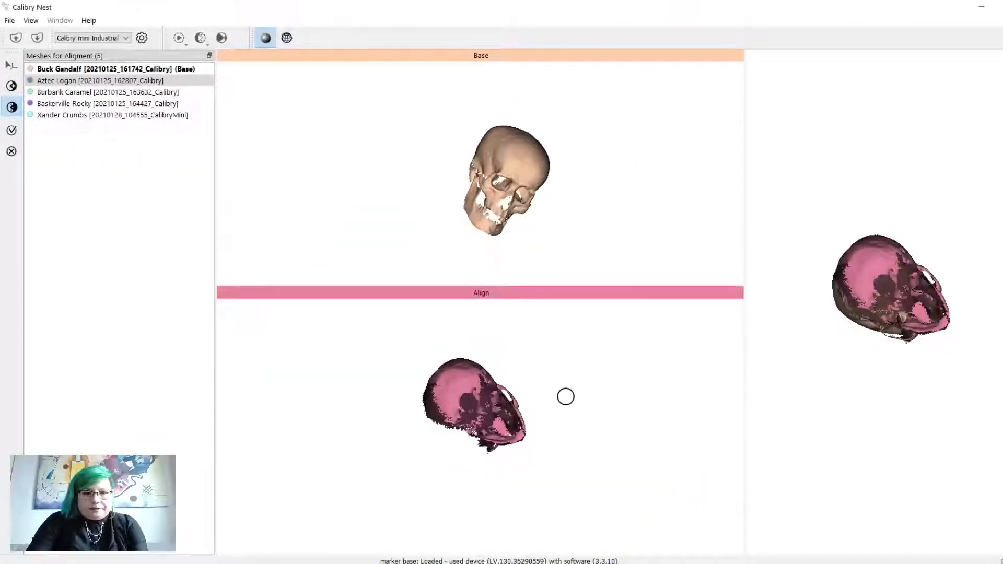
pyautogui.scroll(3, 556, 392)
pyautogui.moveTo(551, 384); pyautogui.dragTo(471, 408)
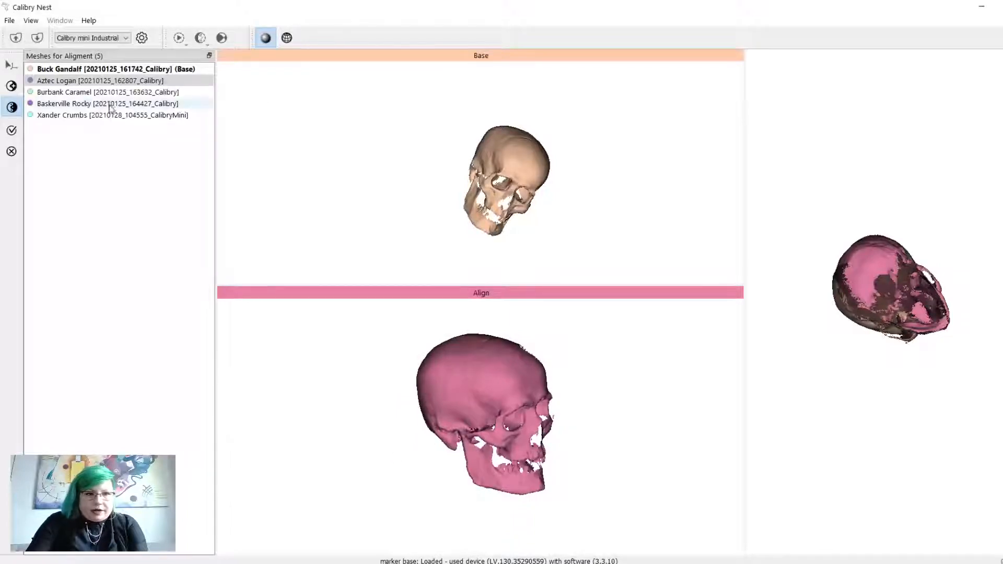
# Step: Select the Baskerville Rocky mesh for alignment and view its face and that of the Buck Gandalf base from similar angles
pyautogui.click(108, 71)
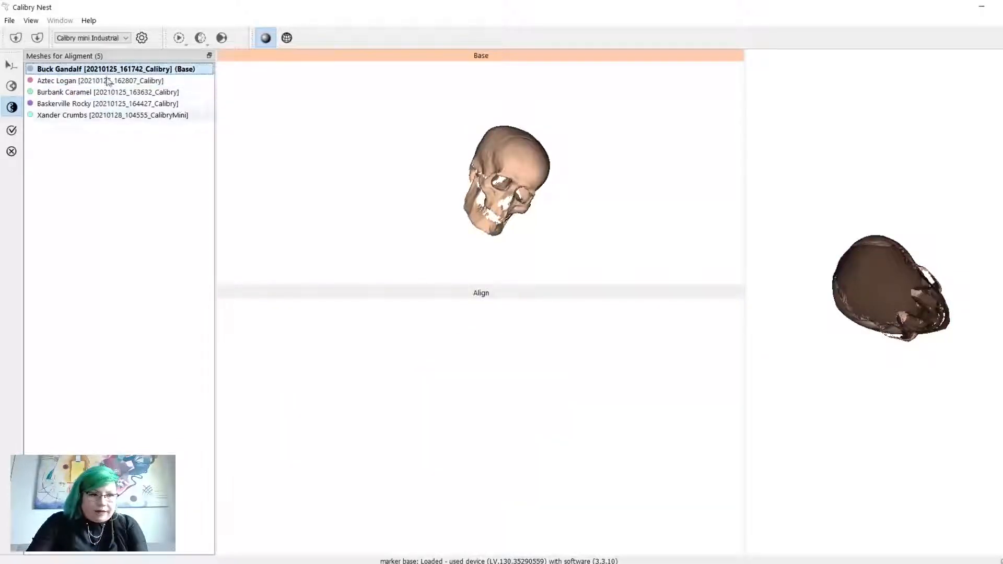
pyautogui.click(104, 104)
pyautogui.scroll(4, 521, 181)
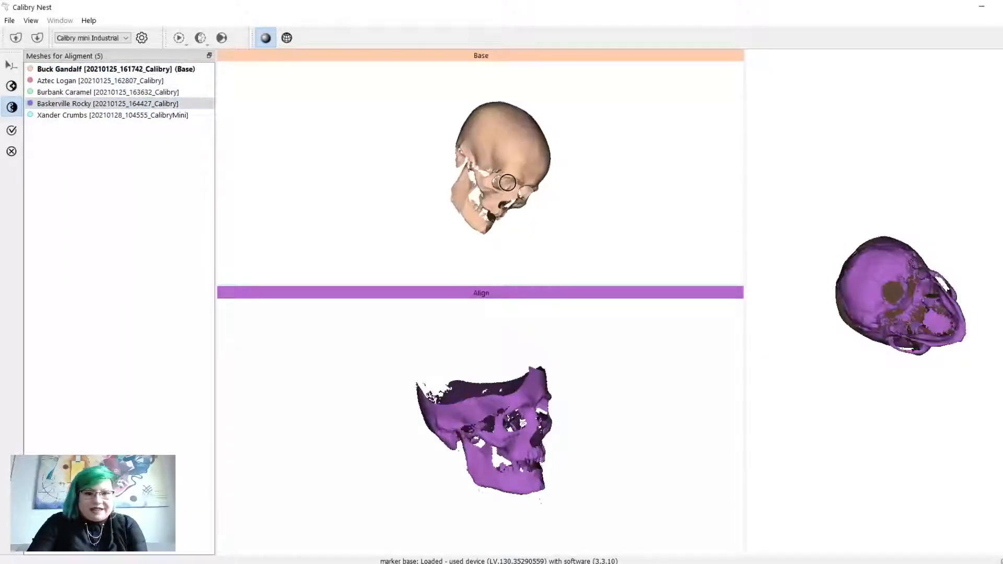
pyautogui.moveTo(521, 181); pyautogui.dragTo(486, 131)
pyautogui.moveTo(544, 384); pyautogui.dragTo(496, 407)
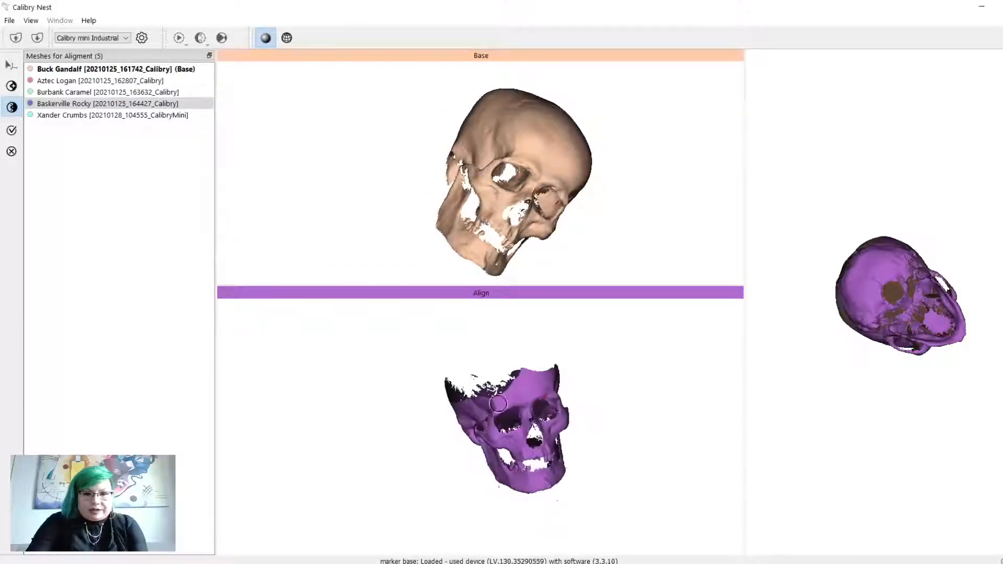
pyautogui.scroll(4, 543, 408)
pyautogui.scroll(5, 543, 408)
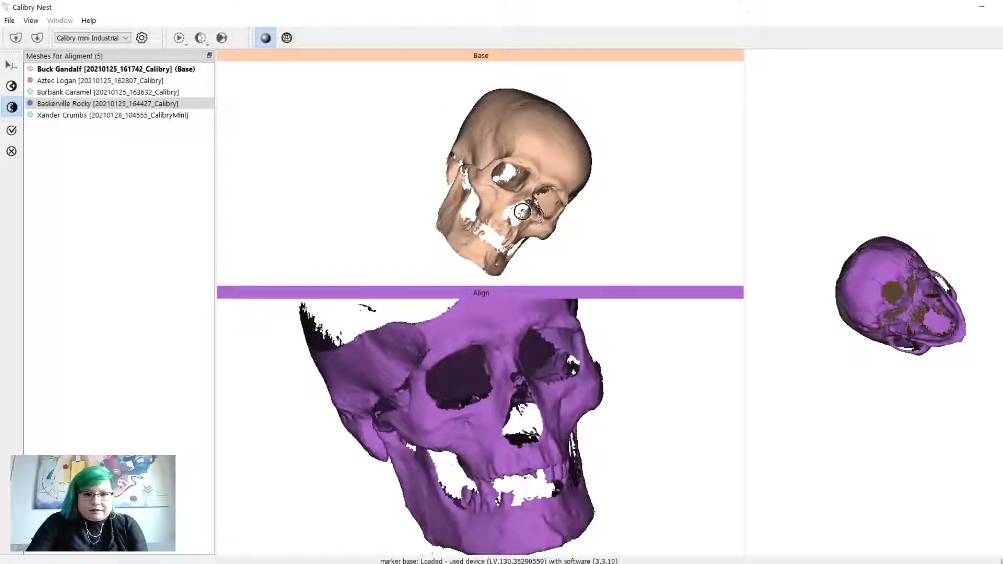
pyautogui.moveTo(529, 213); pyautogui.dragTo(510, 167)
pyautogui.moveTo(485, 389); pyautogui.dragTo(445, 425)
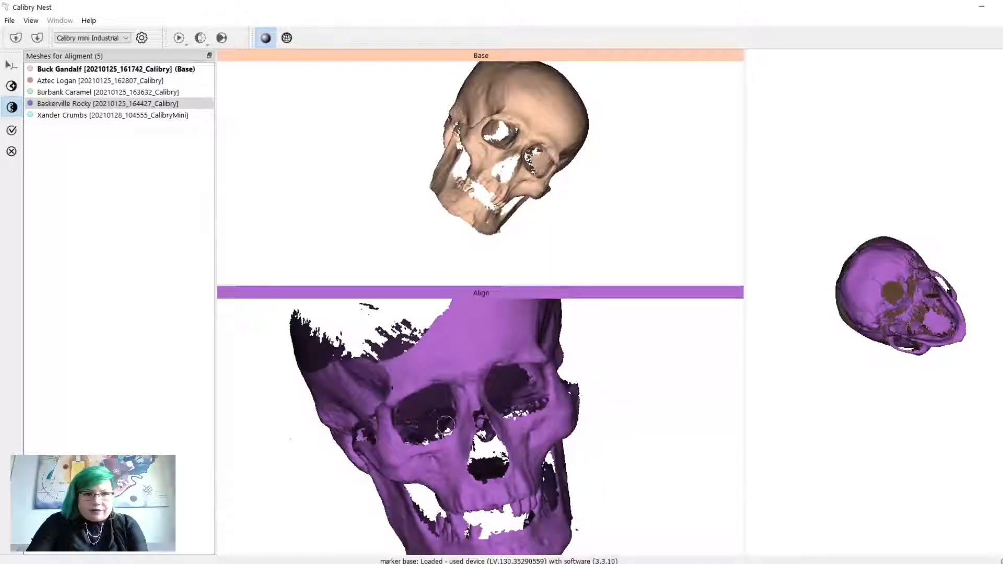
# Step: Inspect the combined preview of Baskerville Rocky over the Buck Gandalf base from the front and cancel the alignment
pyautogui.moveTo(965, 470); pyautogui.dragTo(831, 293)
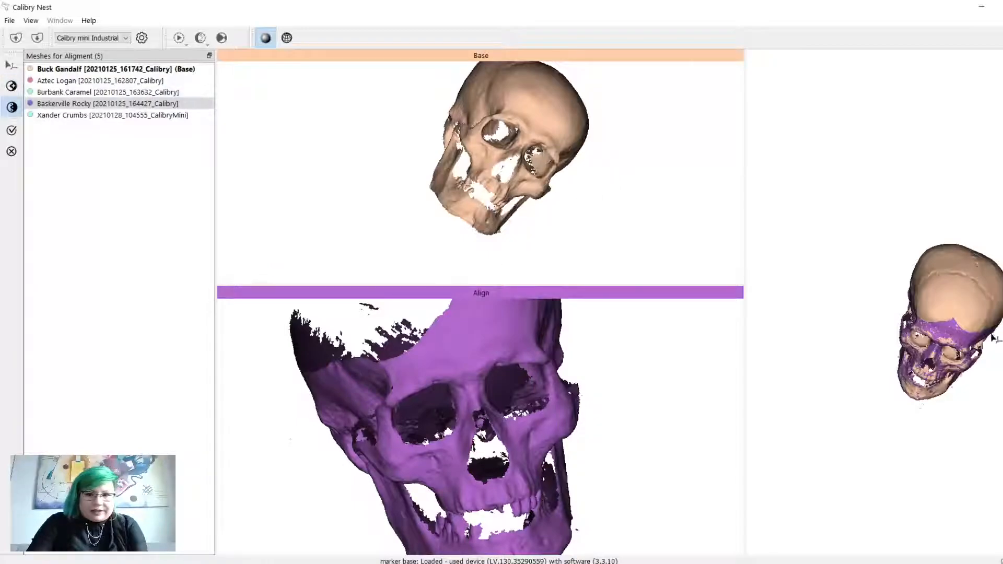
pyautogui.moveTo(996, 340); pyautogui.dragTo(914, 313)
pyautogui.scroll(5, 965, 313)
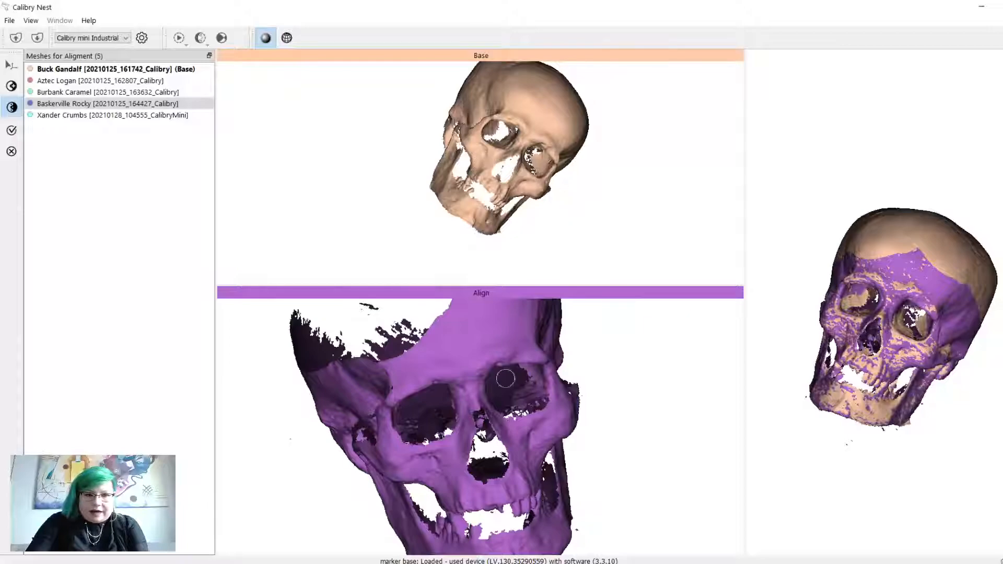
pyautogui.click(11, 151)
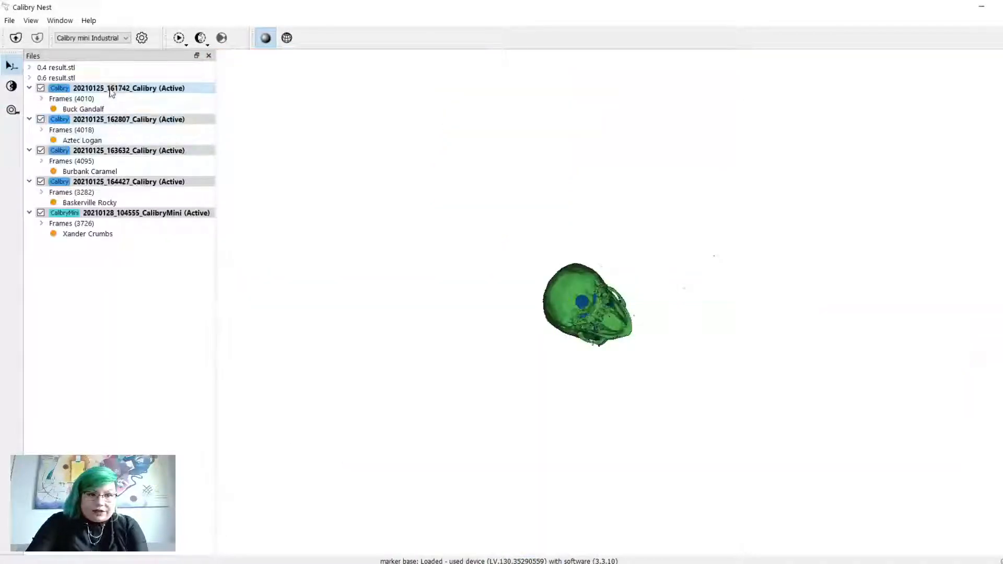
# Step: Clear the project selection, activate all five scan projects again and reopen the alignment of their meshes
pyautogui.rightClick(138, 93)
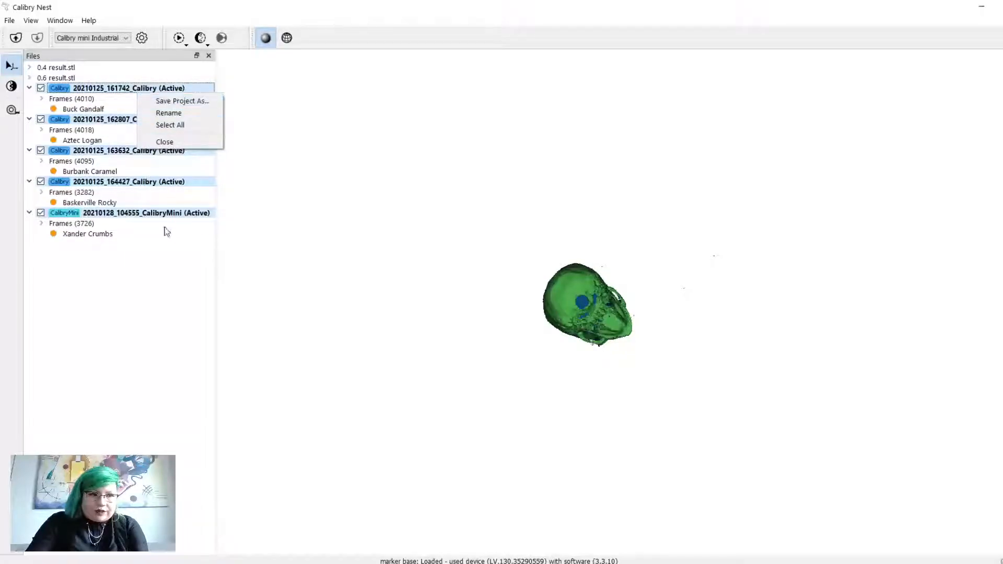
pyautogui.click(162, 244)
pyautogui.click(40, 119)
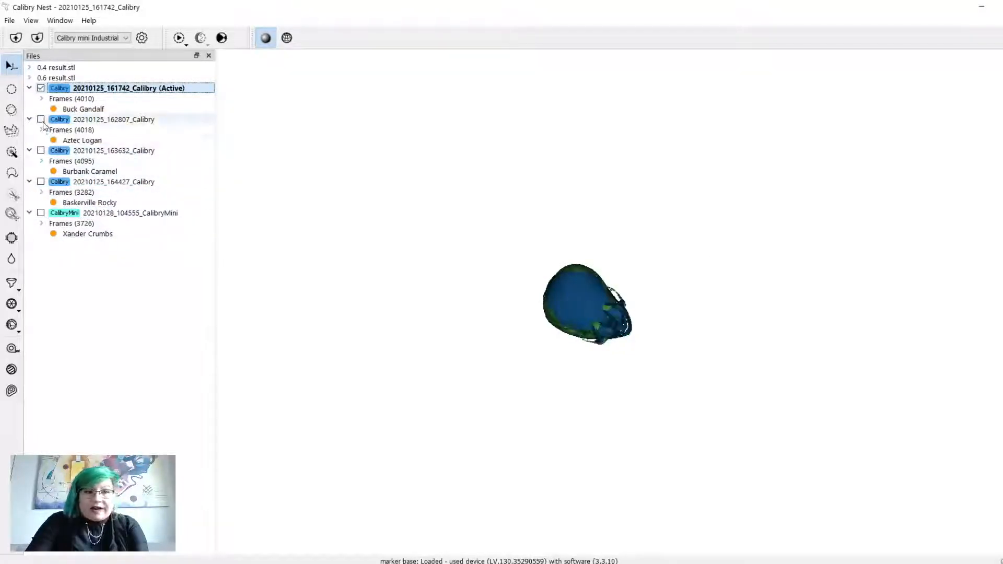
pyautogui.click(41, 151)
pyautogui.click(40, 182)
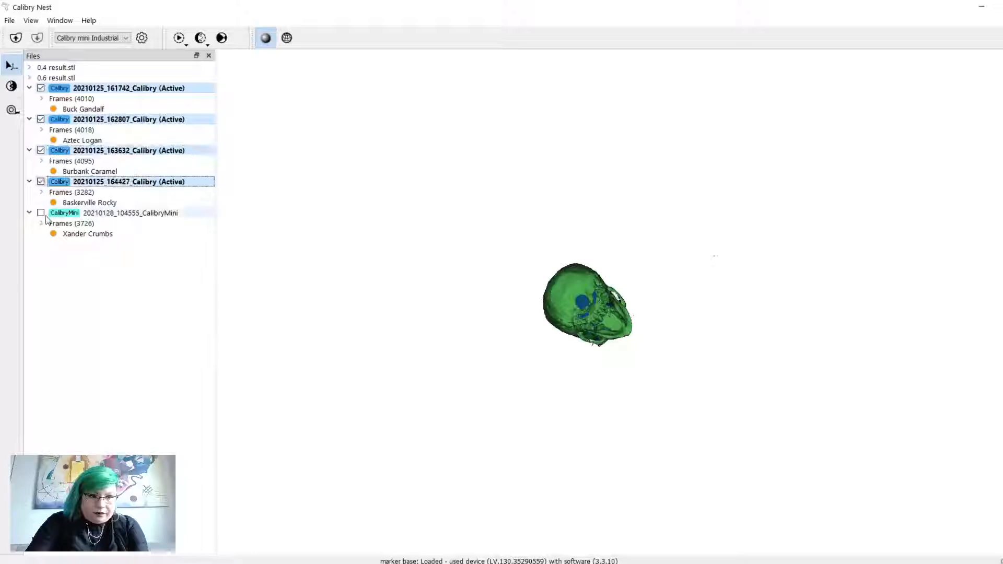
pyautogui.click(40, 213)
pyautogui.click(12, 86)
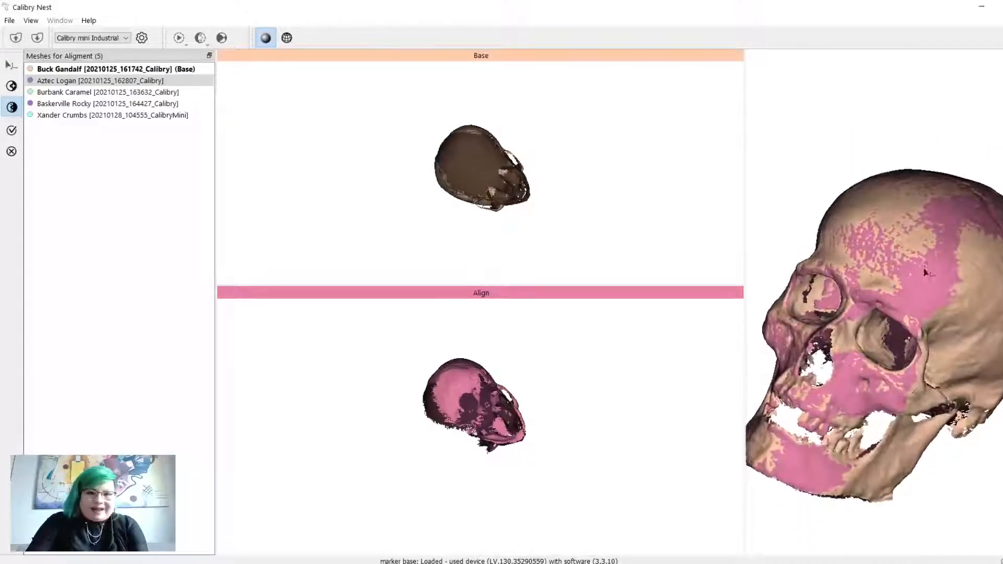
# Step: Preview the Baskerville Rocky and Xander Crumbs meshes over the base skull in turn, and cancel the alignment
pyautogui.click(100, 103)
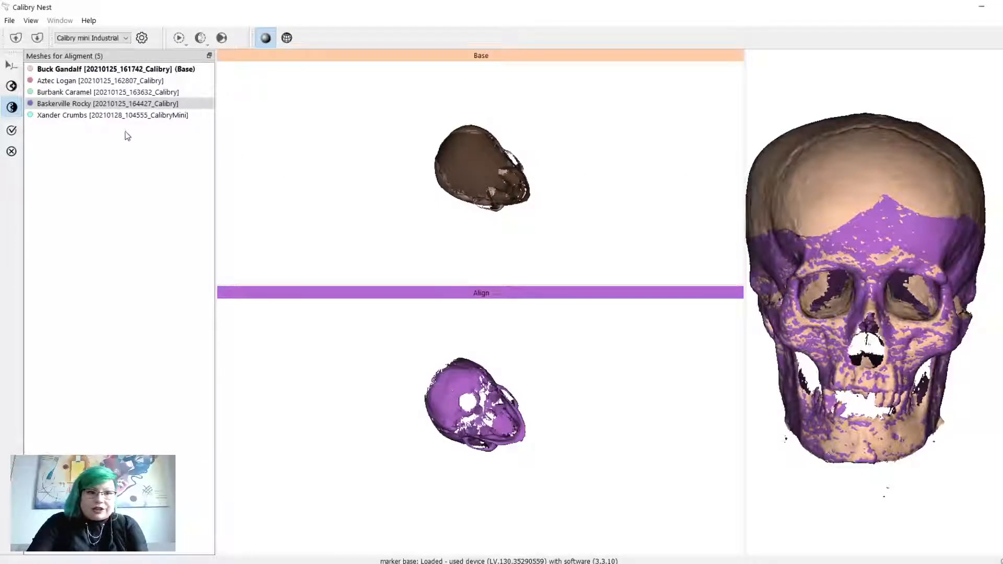
pyautogui.click(124, 116)
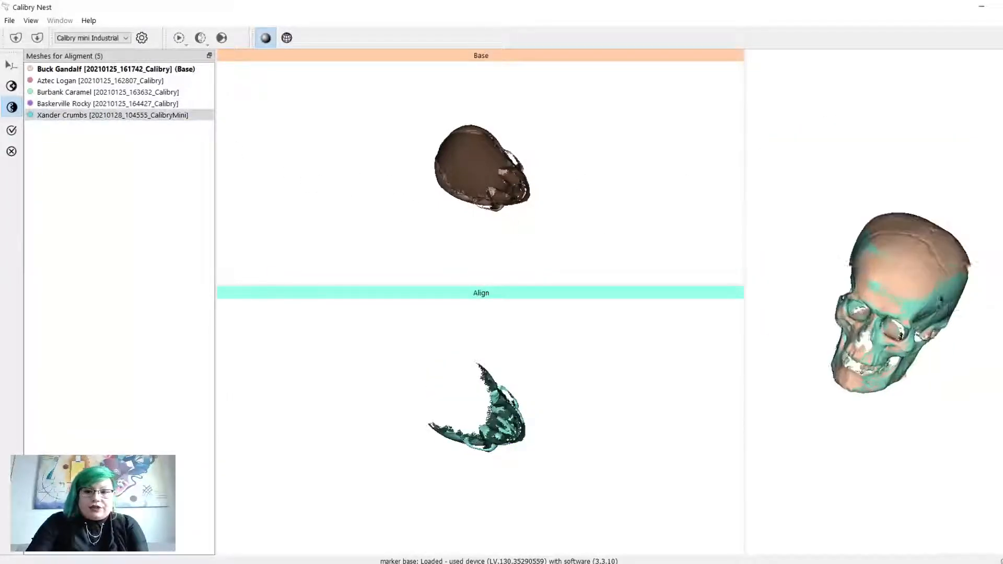
pyautogui.click(12, 151)
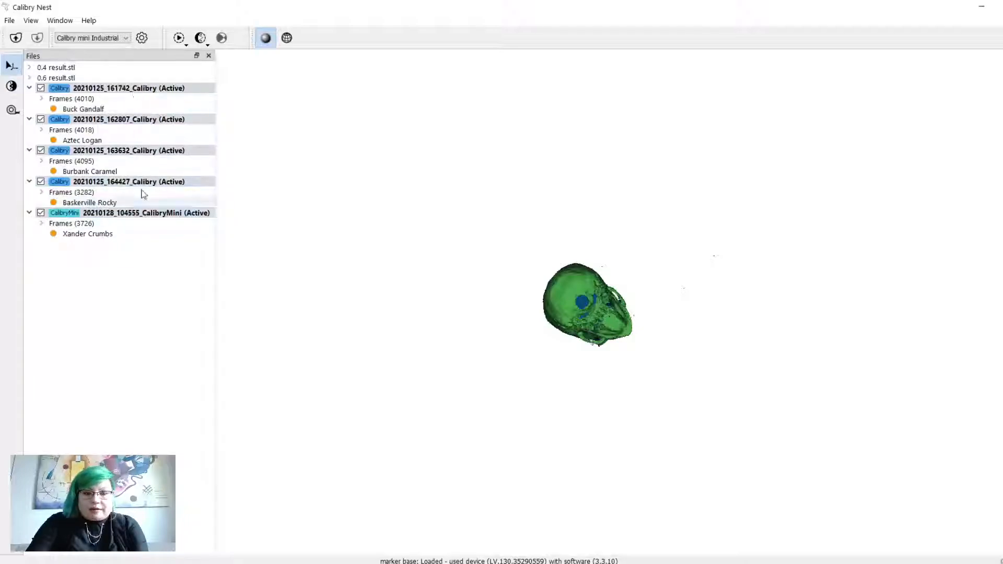
# Step: Examine the overlaid meshes of the five active scan projects from the front of the skull
pyautogui.moveTo(735, 282); pyautogui.dragTo(788, 282)
pyautogui.moveTo(789, 282); pyautogui.dragTo(617, 252, button='middle')
pyautogui.scroll(4, 616, 250)
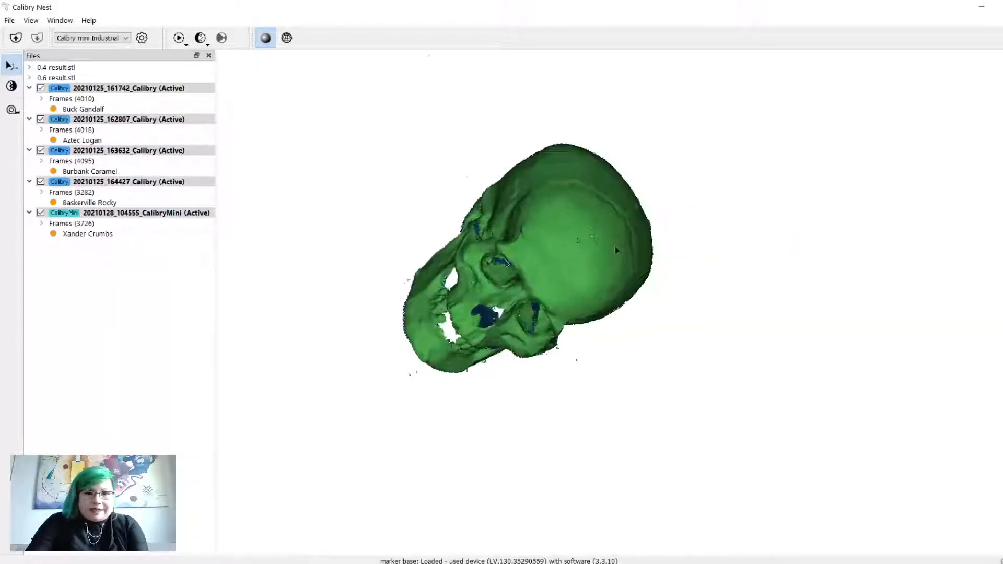
pyautogui.scroll(3, 615, 251)
pyautogui.moveTo(615, 251); pyautogui.dragTo(564, 261)
pyautogui.moveTo(564, 261); pyautogui.dragTo(584, 235, button='middle')
pyautogui.scroll(1, 585, 235)
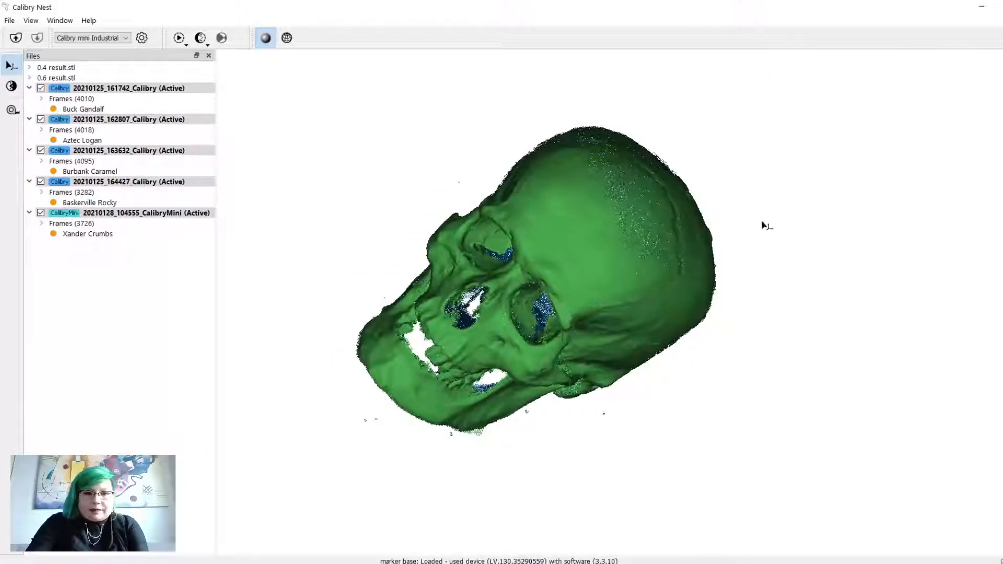
pyautogui.moveTo(765, 225); pyautogui.dragTo(565, 271)
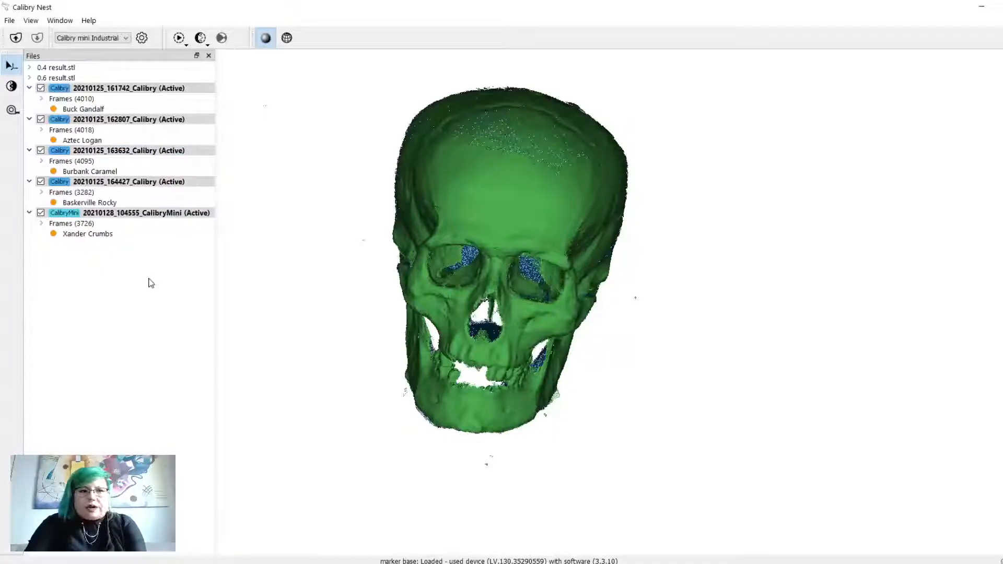
pyautogui.moveTo(667, 238); pyautogui.dragTo(580, 223)
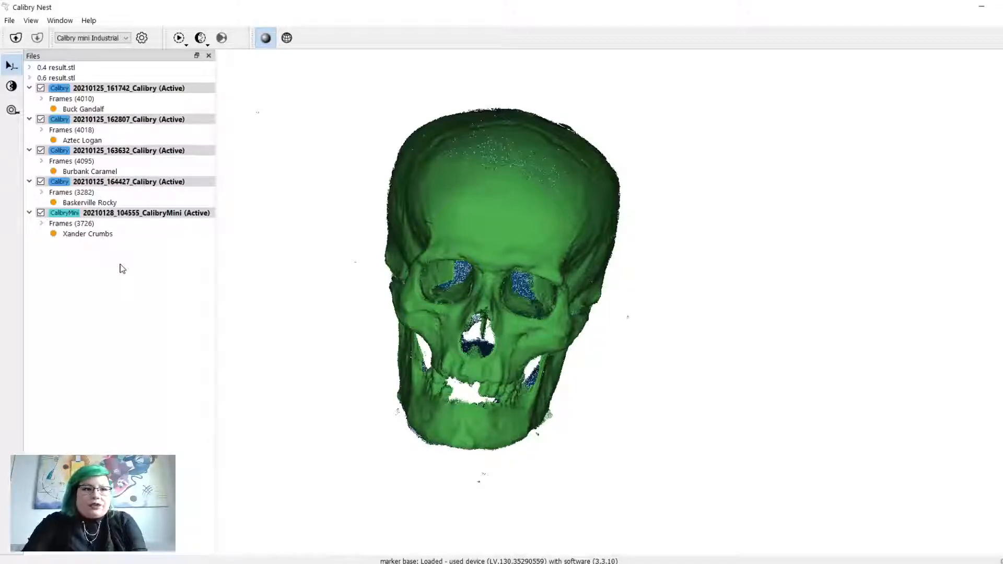
# Step: Expand 0.4 result.stl and 0.6 result.stl in the file list to show the meshes they contain
pyautogui.click(30, 78)
pyautogui.click(29, 68)
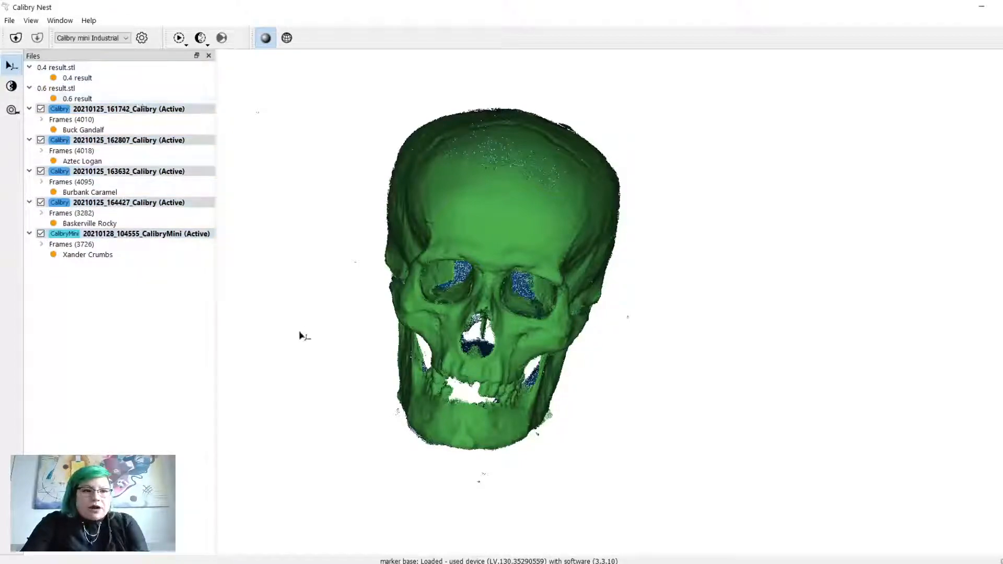
pyautogui.moveTo(528, 276); pyautogui.dragTo(533, 277)
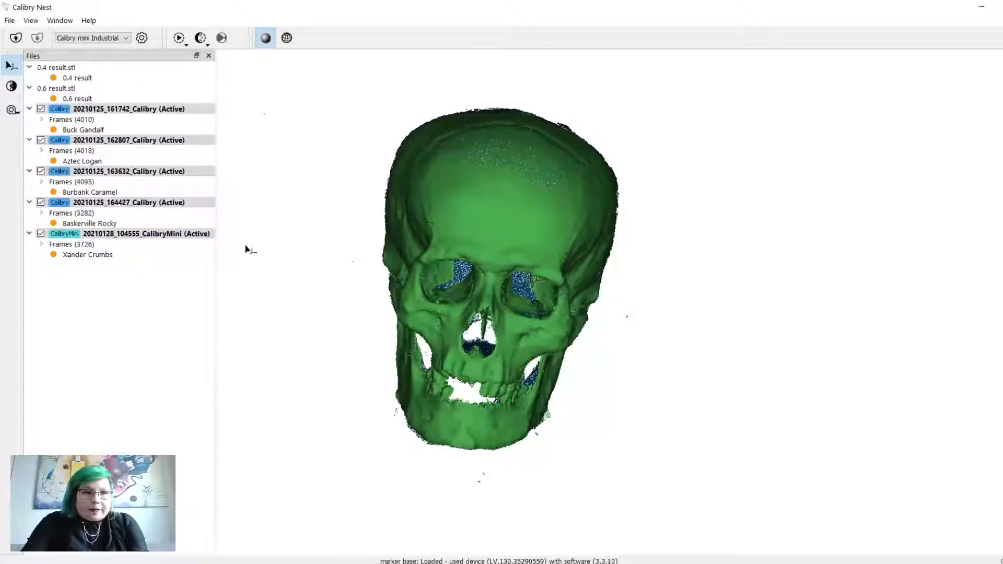
pyautogui.click(147, 277)
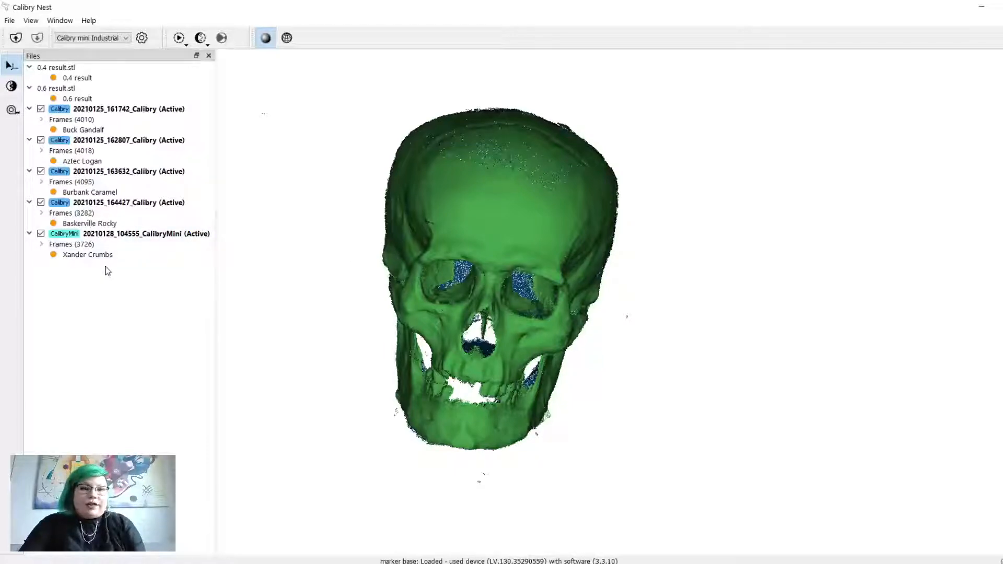
pyautogui.moveTo(558, 211); pyautogui.dragTo(546, 215)
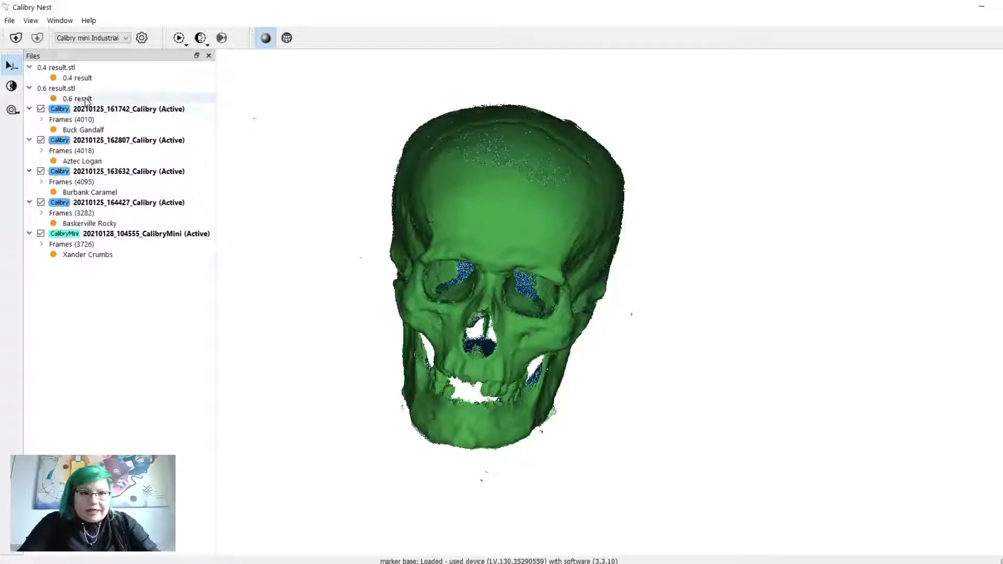
# Step: Display the 0.6 result mesh alone and examine the face and side of the skull
pyautogui.click(78, 98)
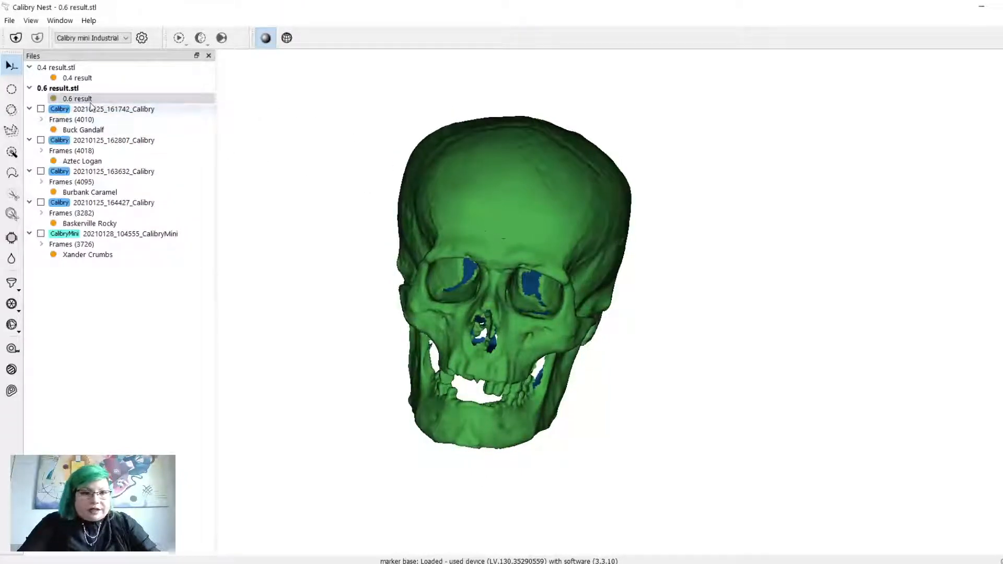
pyautogui.scroll(4, 490, 244)
pyautogui.moveTo(508, 256); pyautogui.dragTo(481, 258)
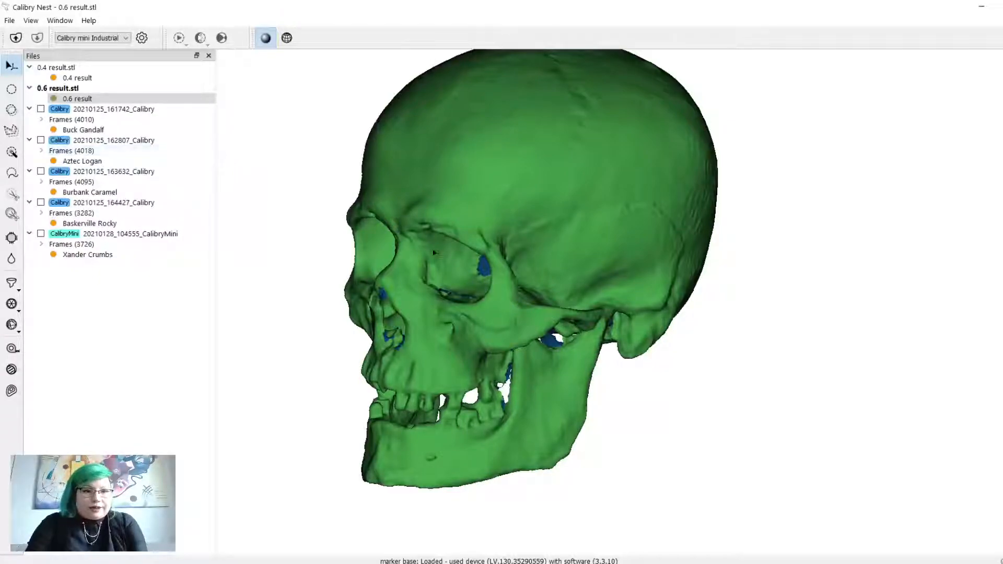
pyautogui.moveTo(418, 243); pyautogui.dragTo(529, 256)
pyautogui.moveTo(529, 255); pyautogui.dragTo(535, 279, button='middle')
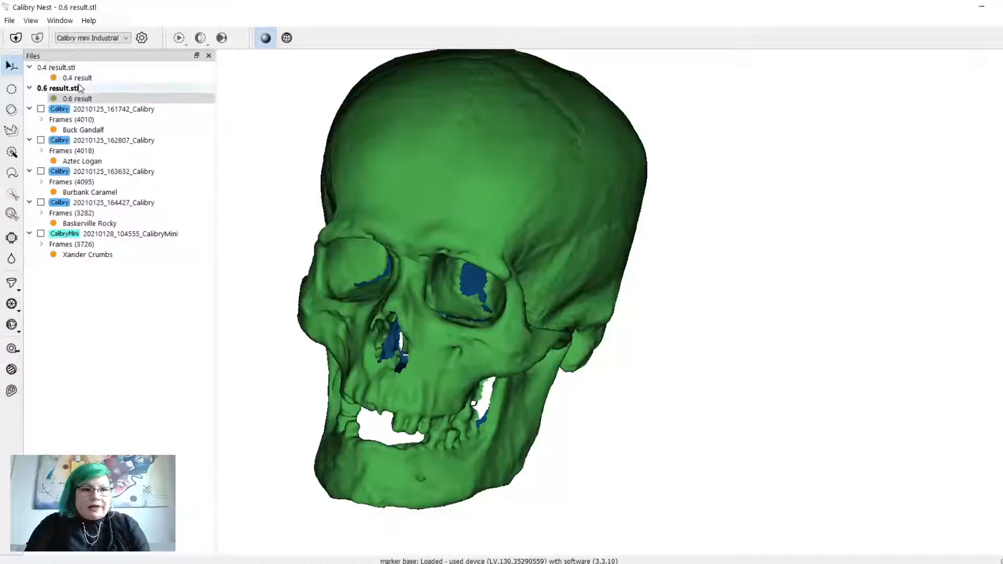
# Step: Display the 0.4 result mesh and examine its eye sockets, nasal cavity, teeth and jaw from the side and front
pyautogui.click(65, 79)
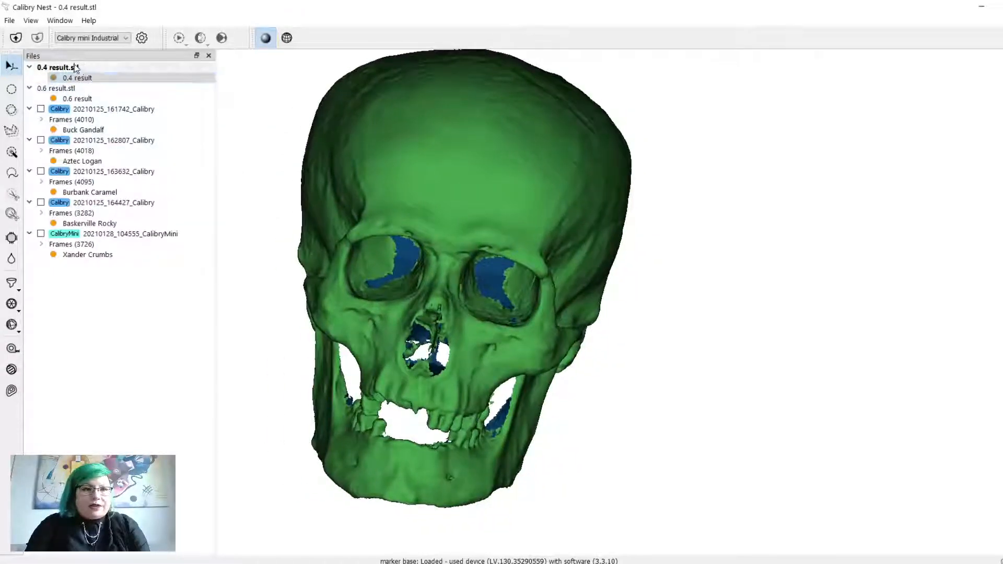
pyautogui.moveTo(484, 224); pyautogui.dragTo(720, 262)
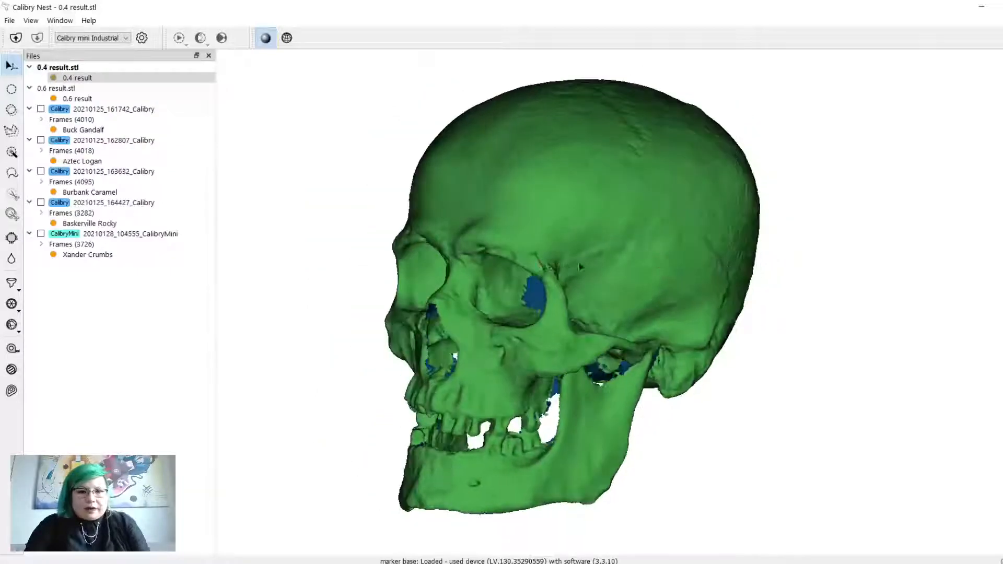
pyautogui.moveTo(580, 266); pyautogui.dragTo(640, 282)
pyautogui.scroll(2, 580, 308)
pyautogui.moveTo(564, 306); pyautogui.dragTo(605, 196, button='middle')
pyautogui.moveTo(541, 262); pyautogui.dragTo(600, 282)
pyautogui.moveTo(519, 239); pyautogui.dragTo(522, 300, button='middle')
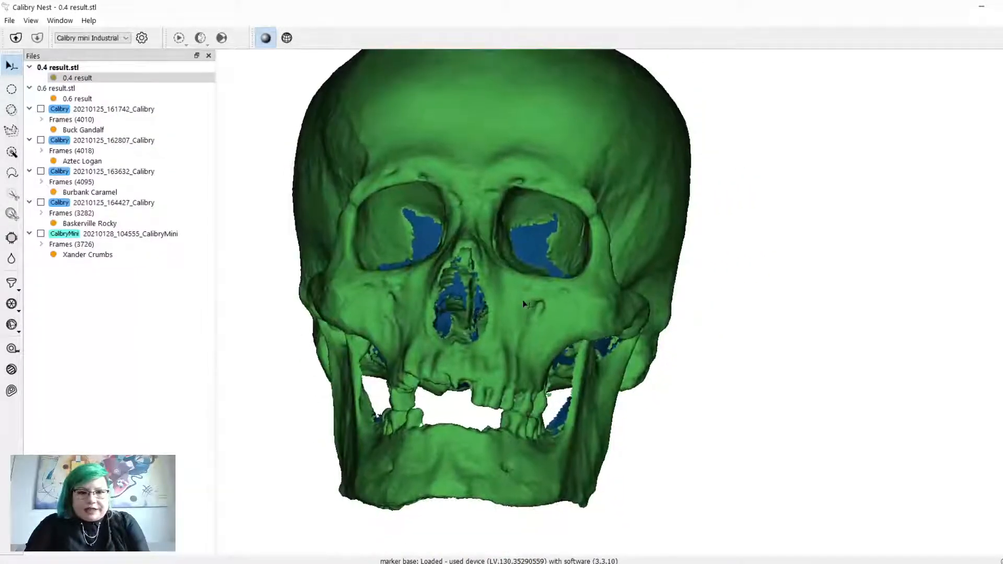
pyautogui.moveTo(522, 300); pyautogui.dragTo(551, 336)
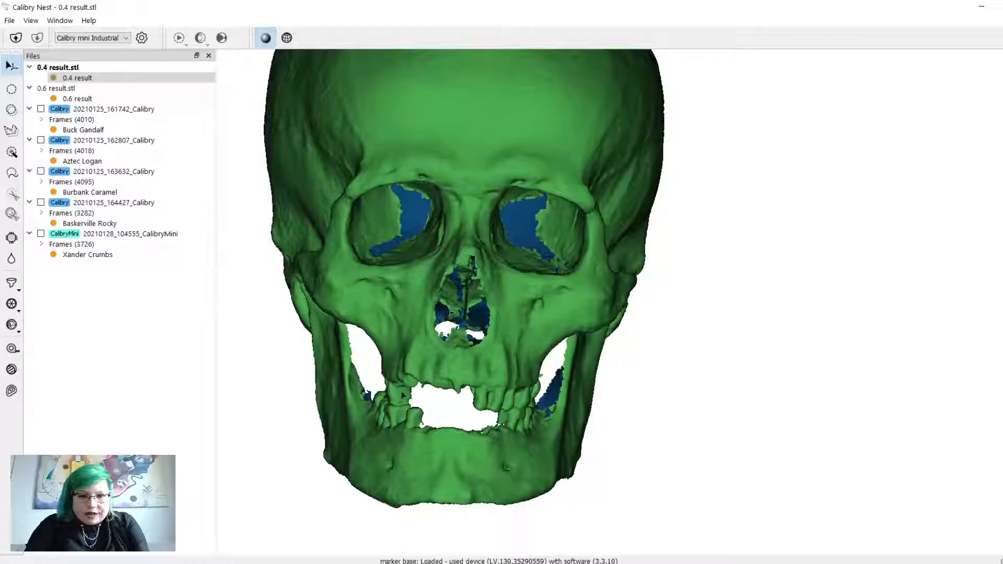
pyautogui.moveTo(403, 395); pyautogui.dragTo(397, 314)
pyautogui.scroll(-5, 397, 314)
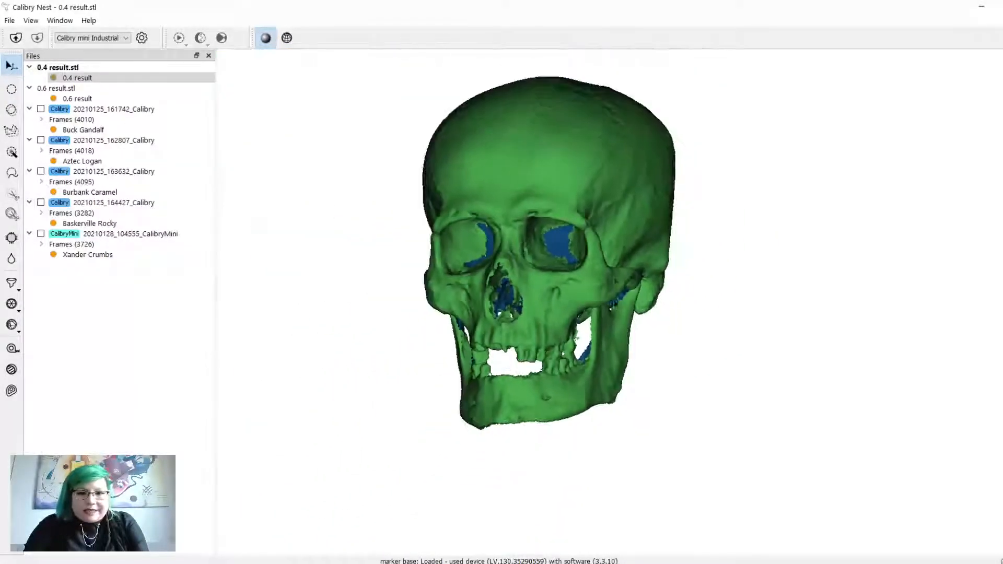
# Step: Examine the 0.4 result mesh from the side and back of the skull, including the cranium and lower jaw
pyautogui.moveTo(601, 272); pyautogui.dragTo(557, 280, button='middle')
pyautogui.moveTo(674, 272); pyautogui.dragTo(565, 262)
pyautogui.moveTo(711, 254); pyautogui.dragTo(569, 285, button='middle')
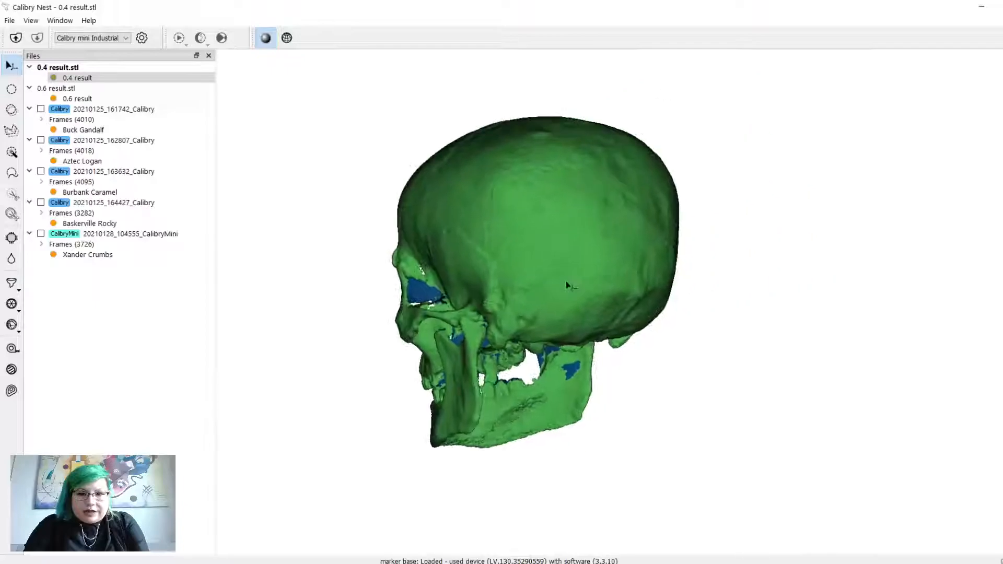
pyautogui.moveTo(569, 285); pyautogui.dragTo(527, 293)
pyautogui.moveTo(699, 242); pyautogui.dragTo(679, 324)
pyautogui.moveTo(676, 204); pyautogui.dragTo(581, 325, button='middle')
pyautogui.moveTo(581, 325); pyautogui.dragTo(282, 374)
pyautogui.moveTo(826, 340); pyautogui.dragTo(617, 393, button='middle')
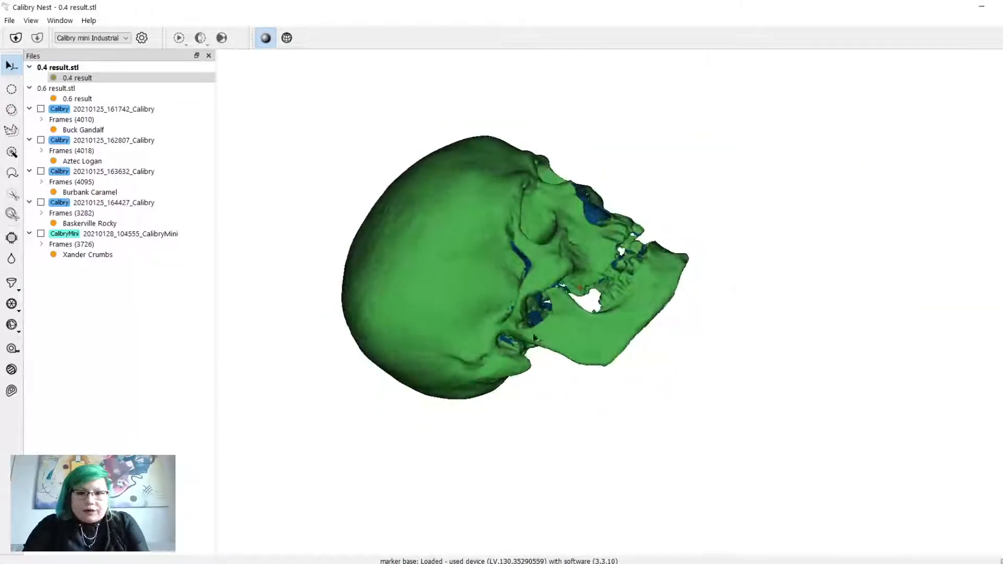
pyautogui.moveTo(532, 349); pyautogui.dragTo(533, 423)
pyautogui.moveTo(624, 188); pyautogui.dragTo(547, 262, button='middle')
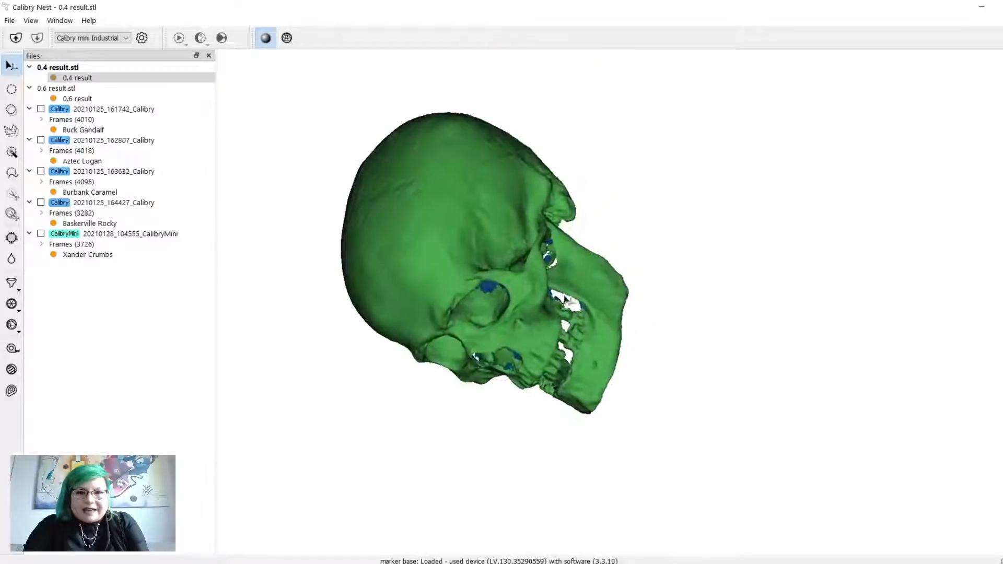
# Step: Examine the eye sockets, nasal cavity and teeth of the 0.4 result mesh up close
pyautogui.moveTo(546, 262); pyautogui.dragTo(553, 303)
pyautogui.scroll(4, 553, 302)
pyautogui.moveTo(553, 302); pyautogui.dragTo(576, 357, button='middle')
pyautogui.moveTo(576, 358); pyautogui.dragTo(601, 319)
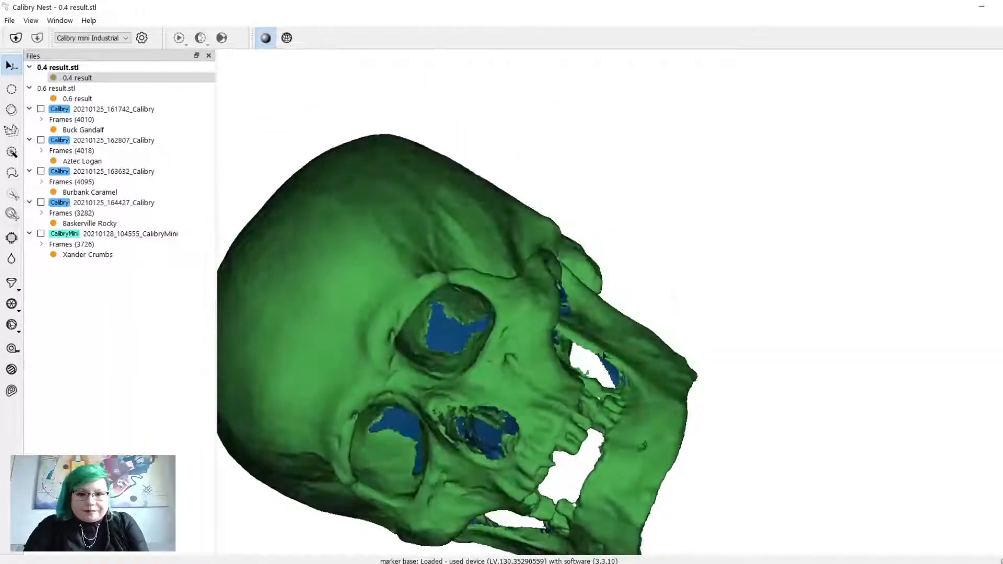
pyautogui.moveTo(603, 347); pyautogui.dragTo(629, 278, button='middle')
pyautogui.scroll(-3, 627, 279)
pyautogui.moveTo(622, 299); pyautogui.dragTo(618, 285)
pyautogui.scroll(4, 618, 284)
pyautogui.moveTo(618, 285); pyautogui.dragTo(649, 239, button='middle')
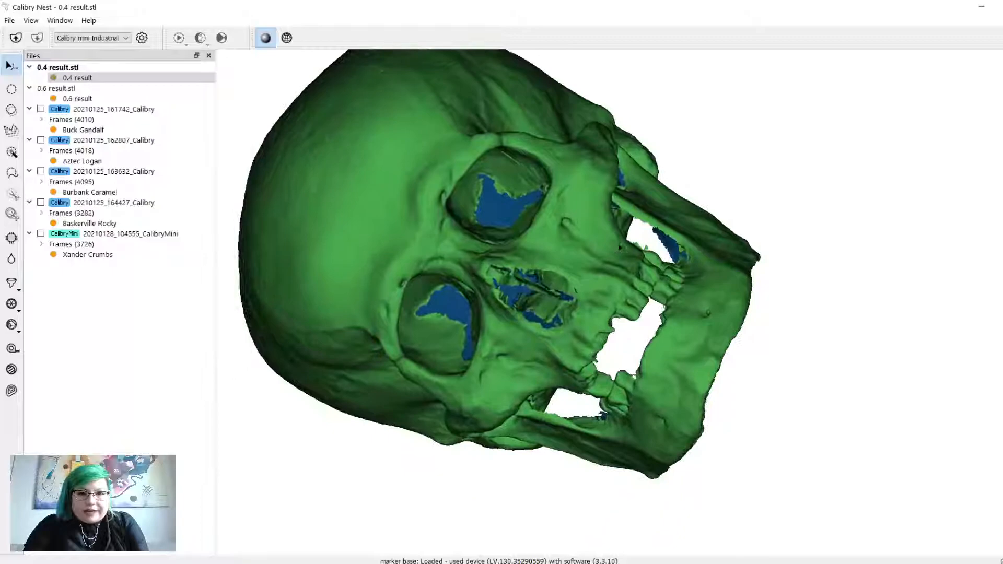
# Step: Check the back of the 0.4 result's cranium and inspect the whole skull from the front
pyautogui.moveTo(312, 125); pyautogui.dragTo(652, 328)
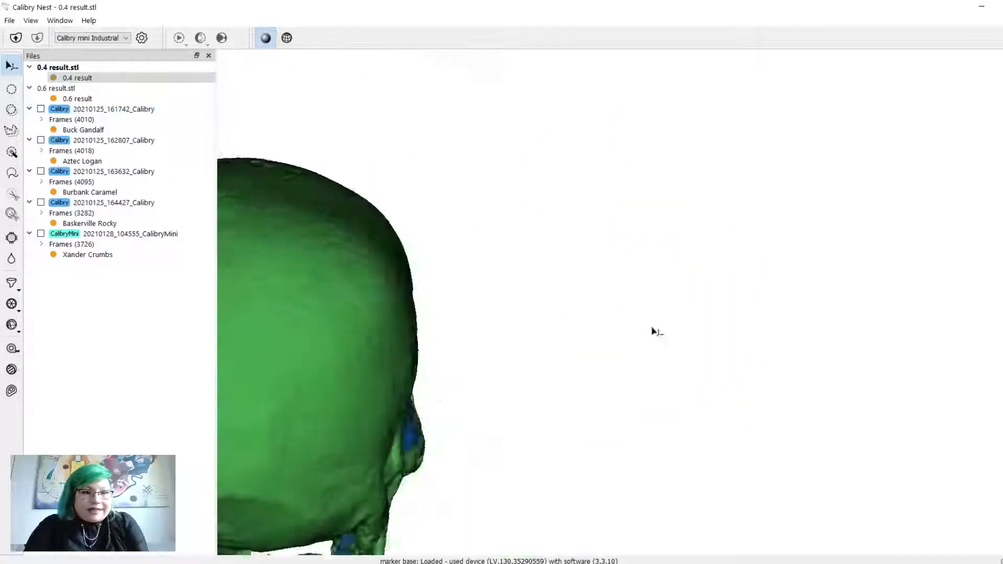
pyautogui.moveTo(297, 421); pyautogui.dragTo(489, 206)
pyautogui.scroll(-3, 510, 225)
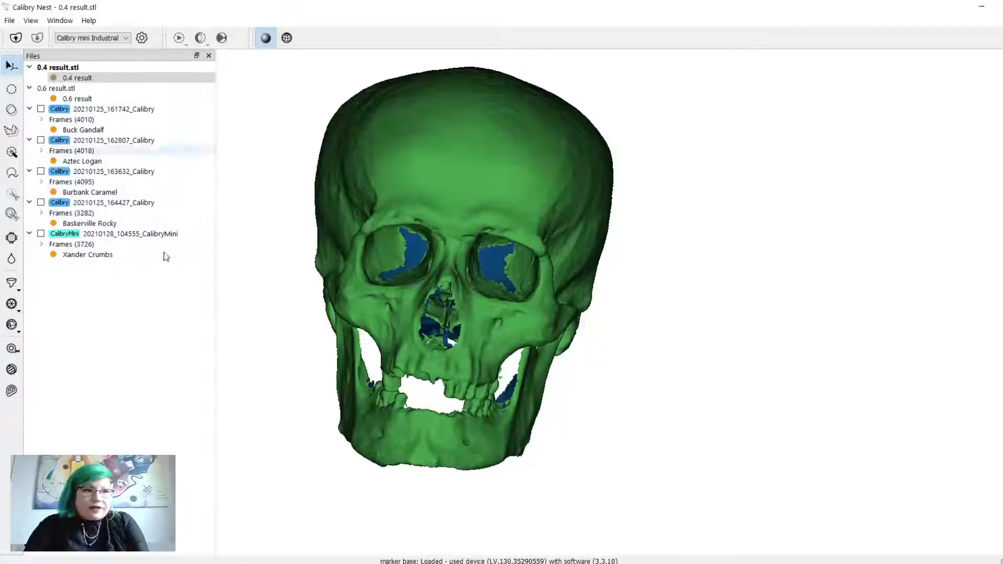
pyautogui.moveTo(443, 261)
pyautogui.mouseDown()
pyautogui.moveTo(453, 292)
pyautogui.moveTo(448, 269)
pyautogui.mouseUp()
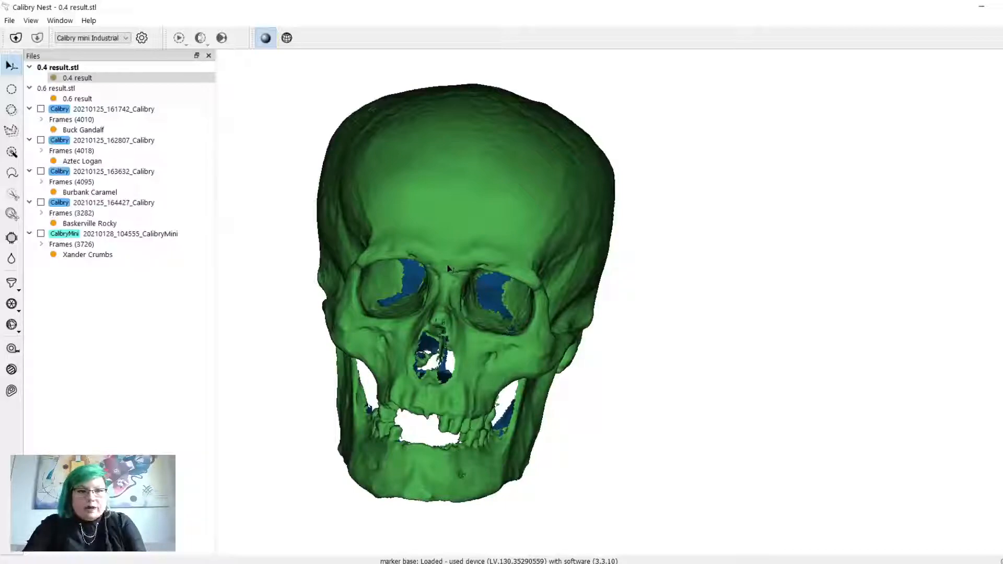
pyautogui.moveTo(489, 254); pyautogui.dragTo(522, 252, button='middle')
pyautogui.scroll(2, 500, 245)
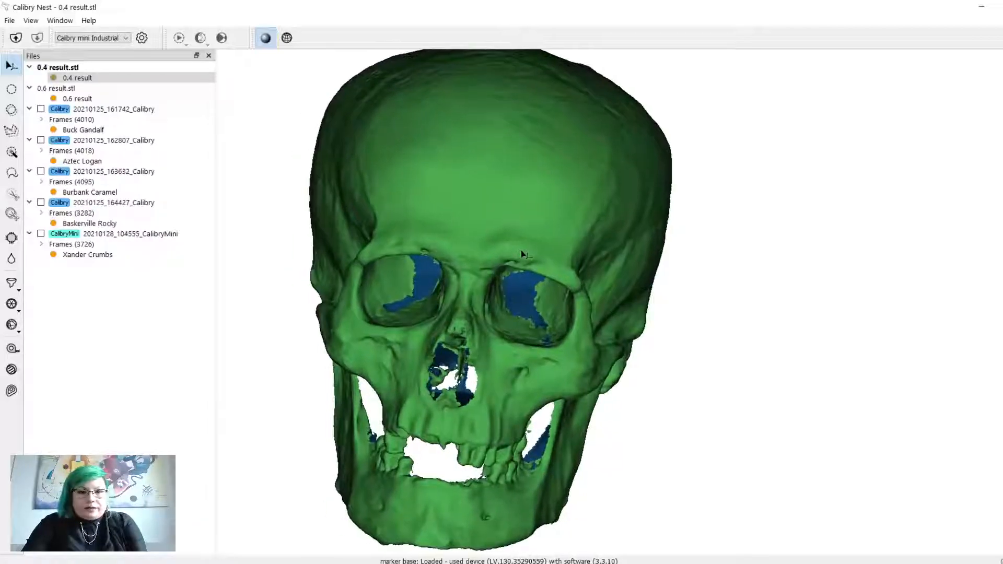
pyautogui.moveTo(419, 230); pyautogui.dragTo(424, 230)
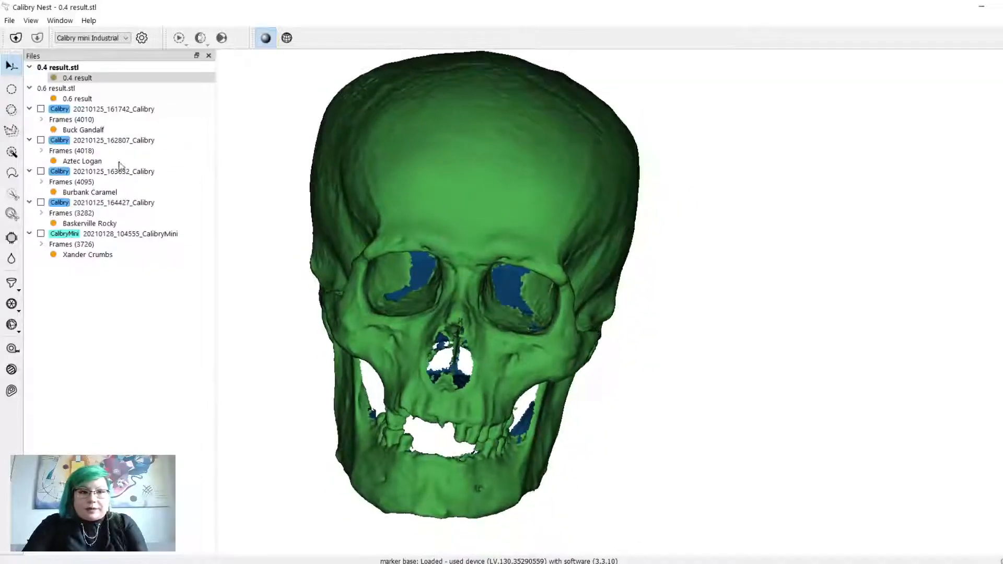
# Step: Display the Buck Gandalf, Aztec Logan and Burbank Caramel meshes one at a time and examine the coverage of each partial scan
pyautogui.click(84, 130)
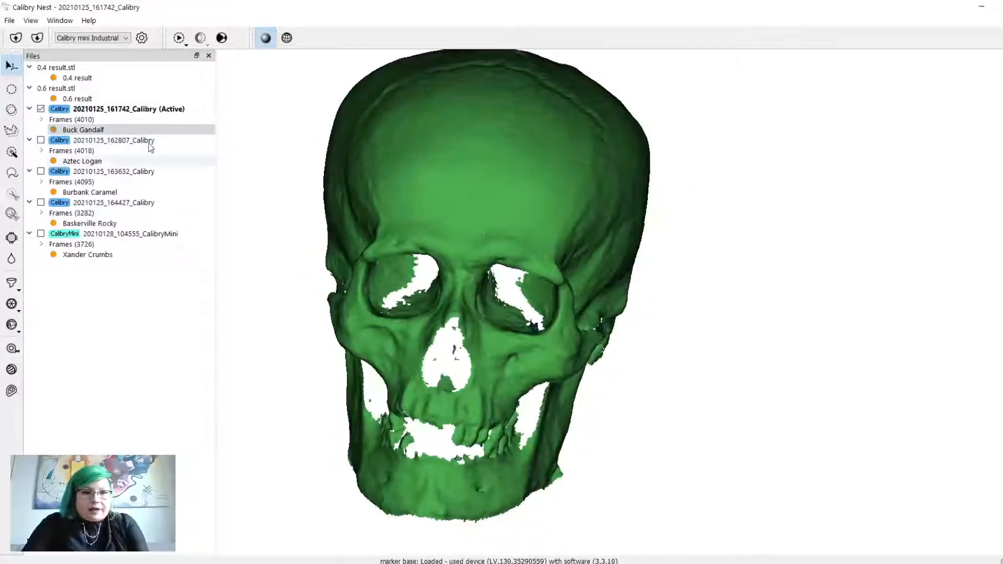
pyautogui.moveTo(416, 275); pyautogui.dragTo(426, 244)
pyautogui.scroll(-2, 418, 272)
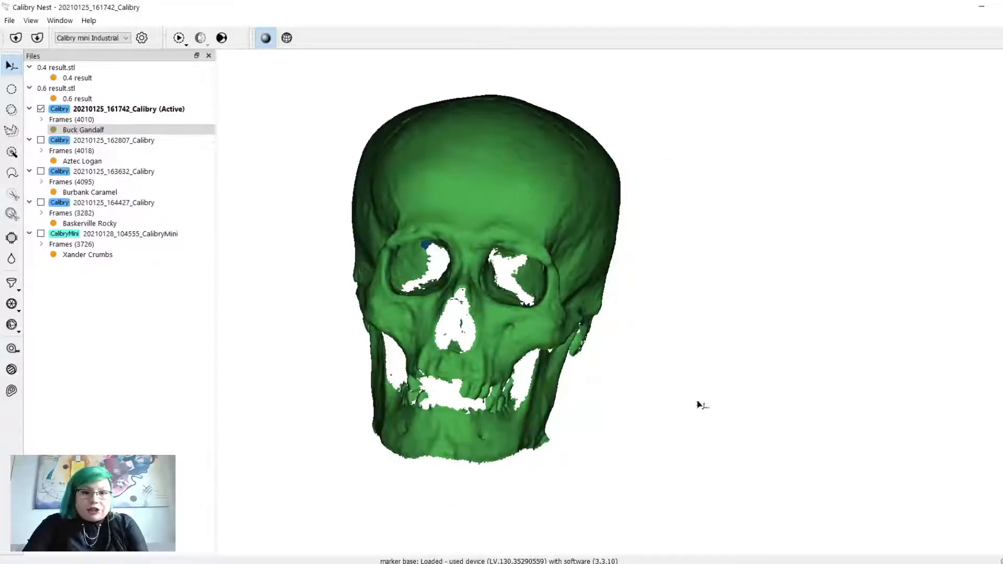
pyautogui.click(93, 160)
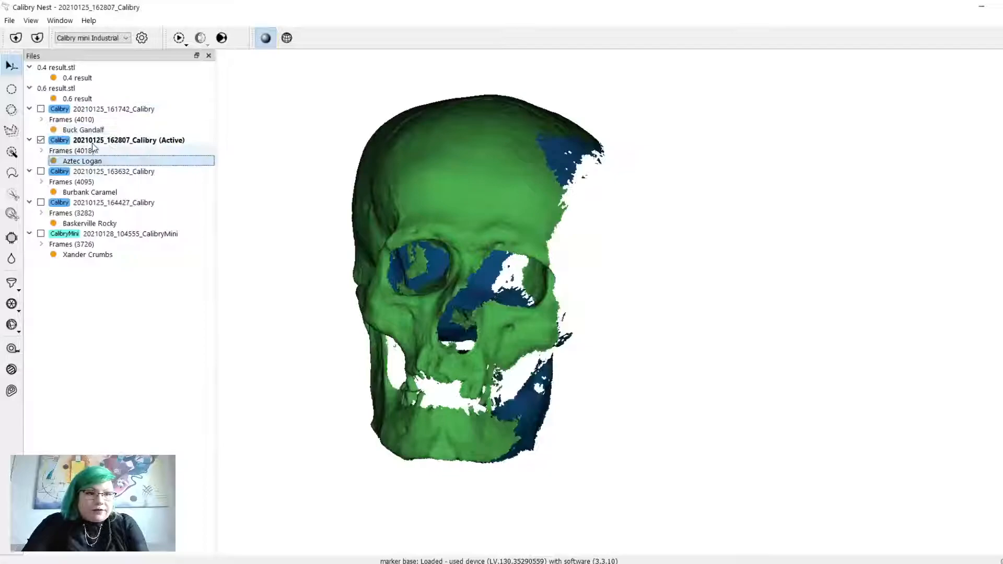
pyautogui.click(90, 192)
pyautogui.moveTo(485, 242); pyautogui.dragTo(402, 221)
pyautogui.moveTo(445, 250); pyautogui.dragTo(420, 254)
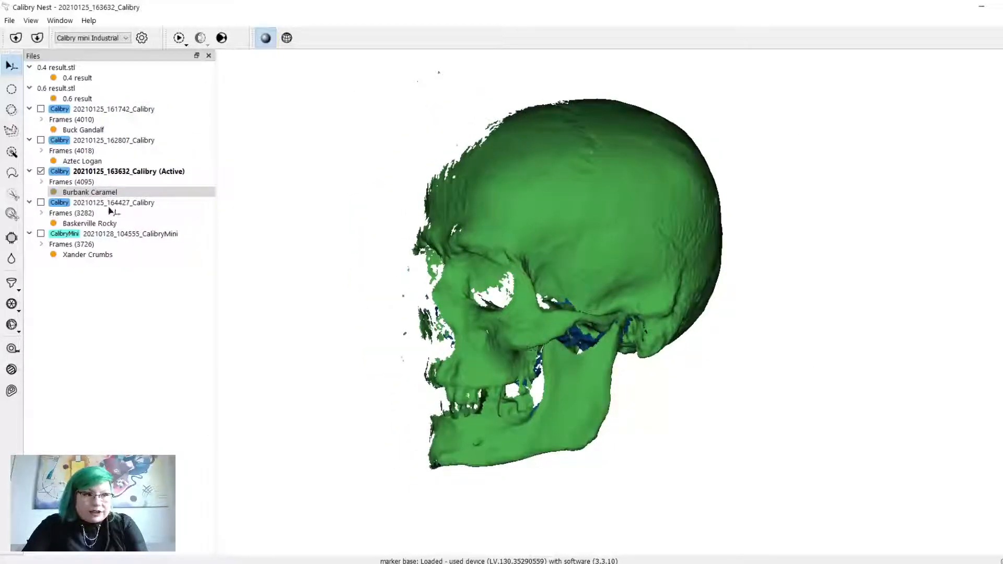
pyautogui.moveTo(534, 225); pyautogui.dragTo(528, 186)
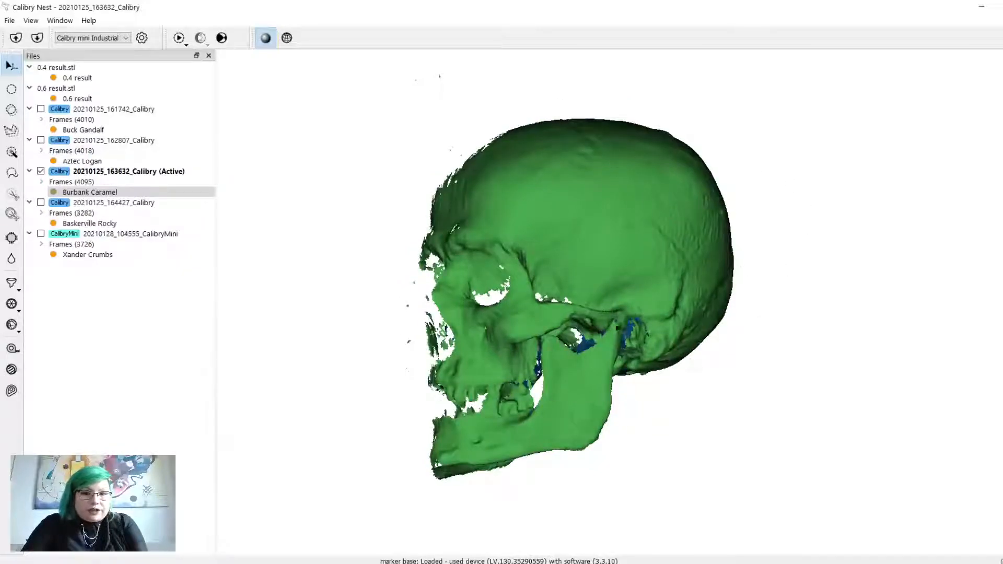
pyautogui.moveTo(619, 330); pyautogui.dragTo(544, 331)
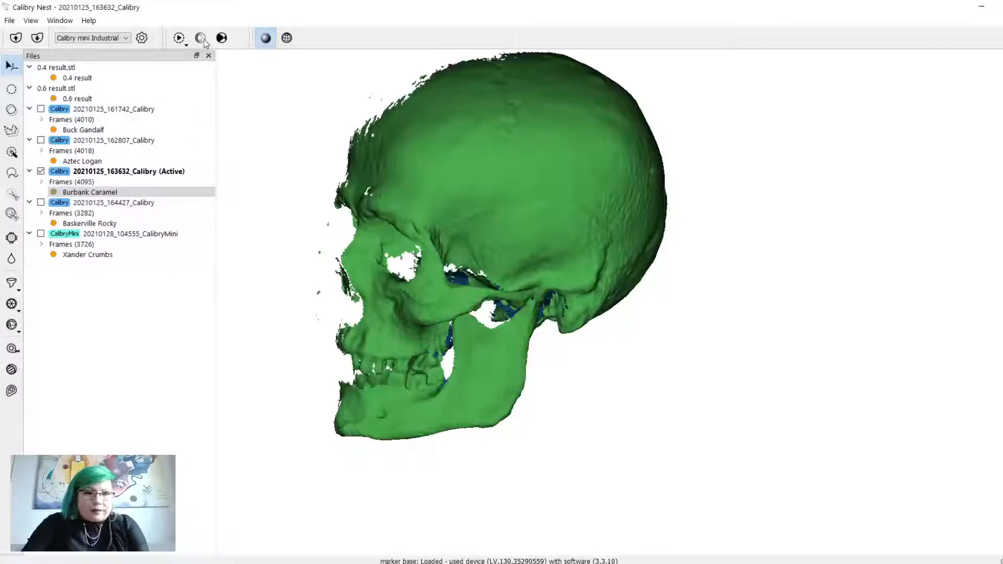
# Step: Display the raw frames of scans 20210125_161742 and 20210125_162807, and compare the latter with its Aztec Logan mesh
pyautogui.click(93, 123)
pyautogui.moveTo(516, 262); pyautogui.dragTo(328, 266)
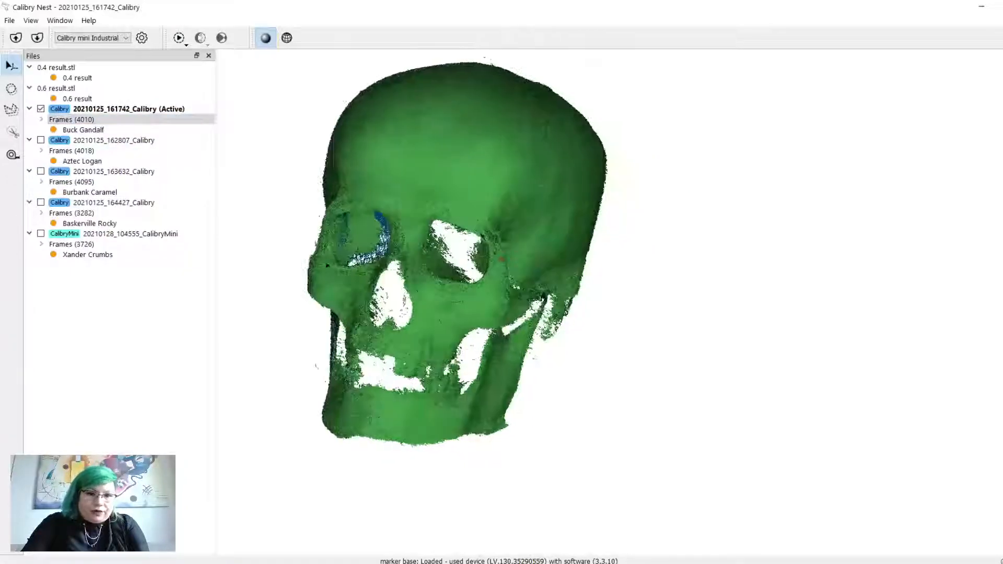
pyautogui.moveTo(433, 273); pyautogui.dragTo(525, 305, button='middle')
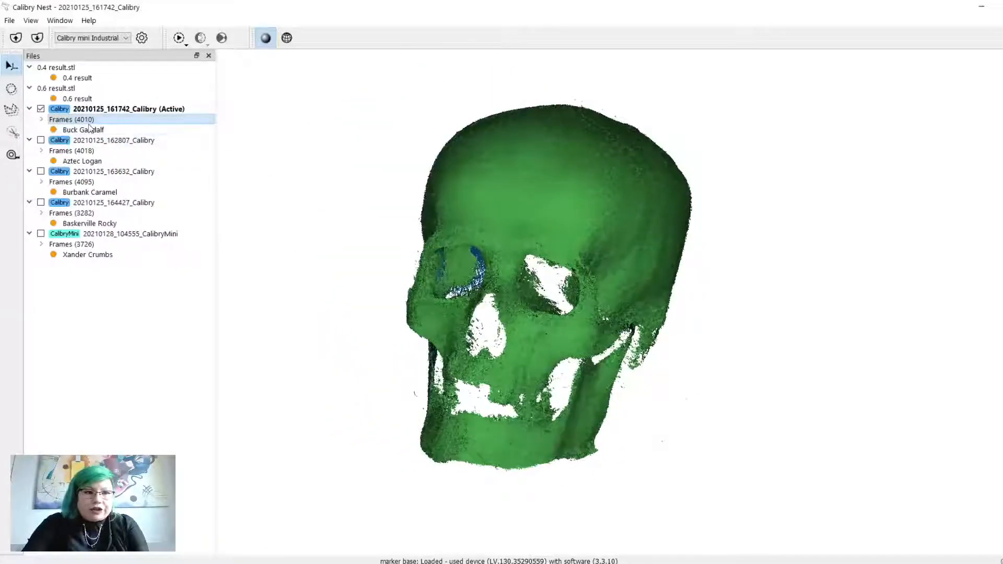
pyautogui.doubleClick(84, 151)
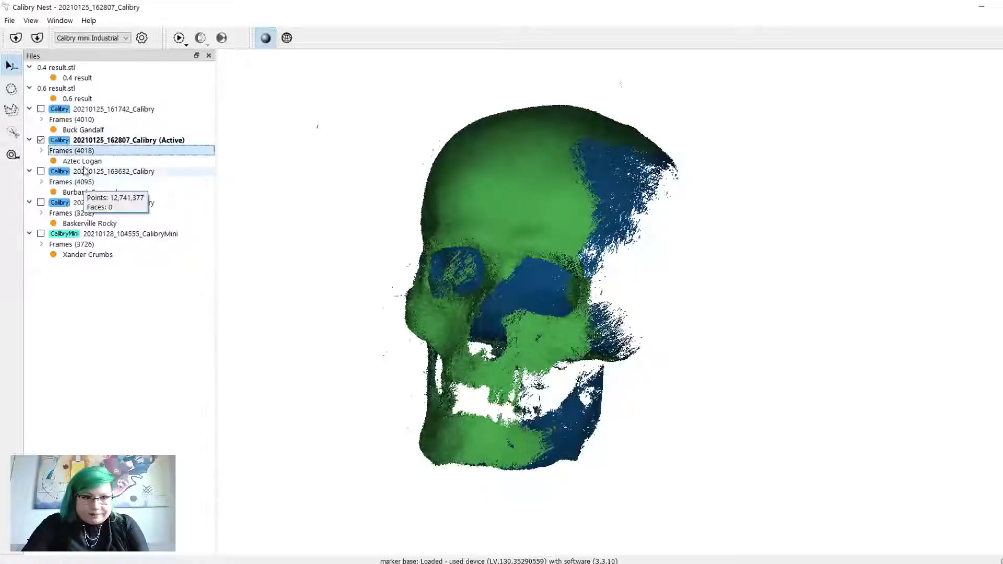
pyautogui.click(83, 161)
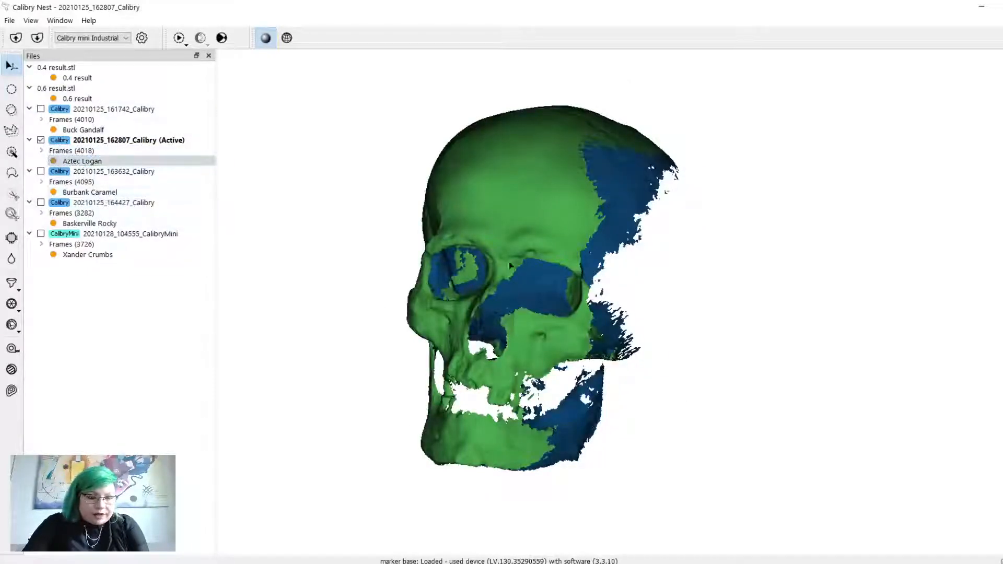
pyautogui.moveTo(505, 266); pyautogui.dragTo(537, 265)
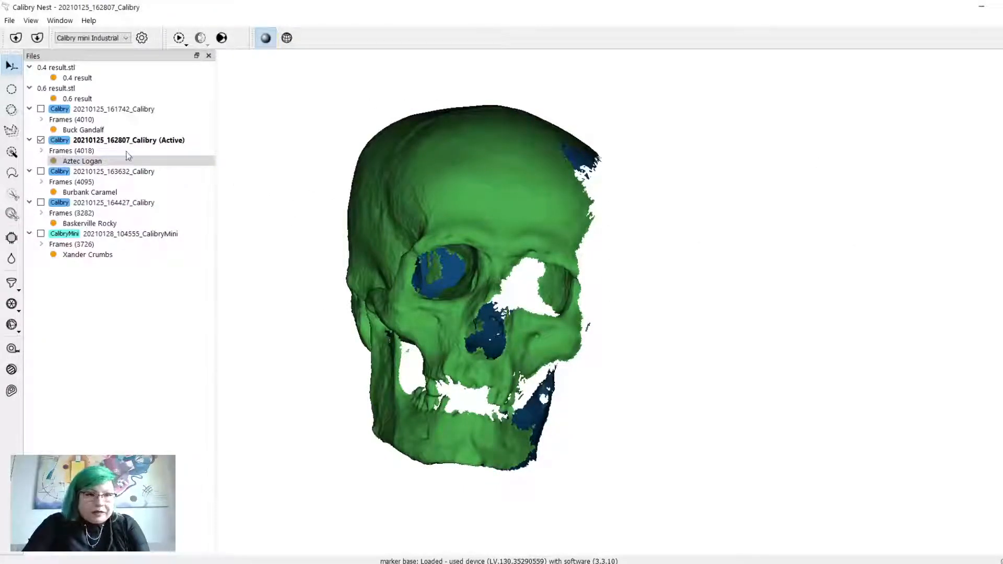
# Step: Activate all four Calibry scans and the CalibryMini scan together and examine the combined skull from the front
pyautogui.keyDown('ctrl'); pyautogui.click(41, 110); pyautogui.keyUp('ctrl')
pyautogui.keyDown('ctrl'); pyautogui.click(41, 140); pyautogui.keyUp('ctrl')
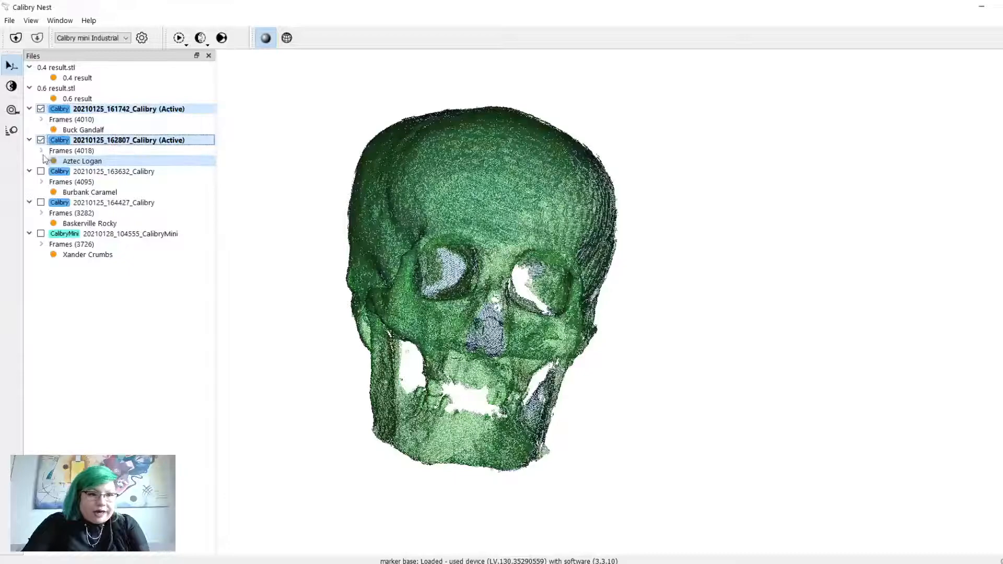
pyautogui.keyDown('ctrl'); pyautogui.click(40, 171); pyautogui.keyUp('ctrl')
pyautogui.keyDown('ctrl'); pyautogui.click(40, 203); pyautogui.keyUp('ctrl')
pyautogui.keyDown('ctrl'); pyautogui.click(41, 234); pyautogui.keyUp('ctrl')
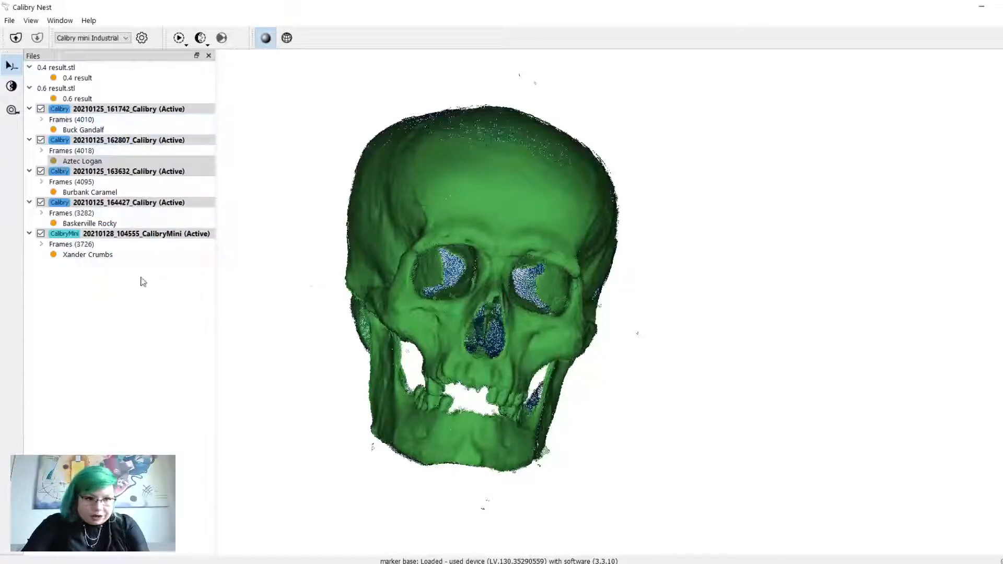
pyautogui.moveTo(643, 361); pyautogui.dragTo(677, 382)
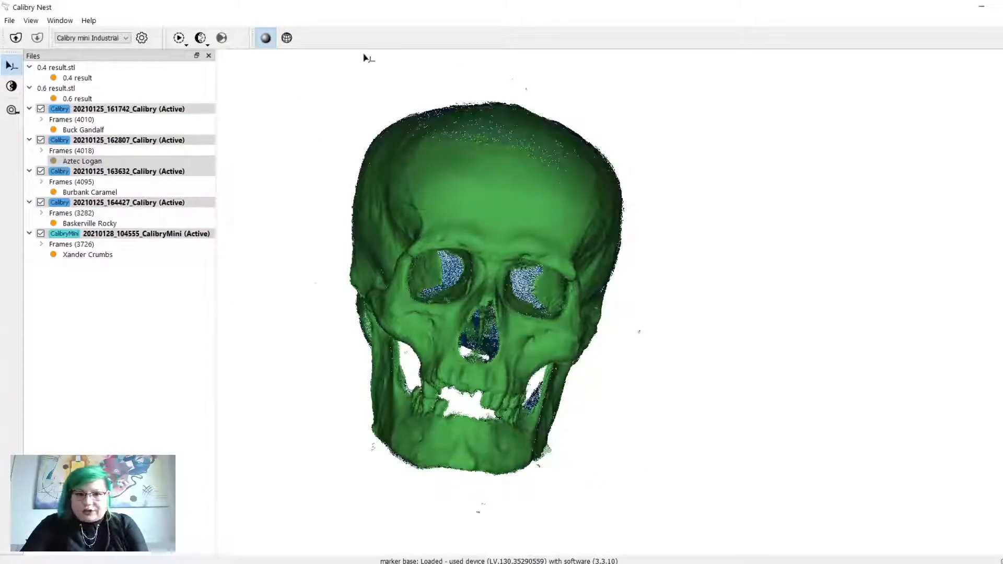
pyautogui.moveTo(430, 331); pyautogui.dragTo(372, 201)
pyautogui.moveTo(666, 253); pyautogui.dragTo(466, 70)
pyautogui.moveTo(634, 180); pyautogui.dragTo(645, 157)
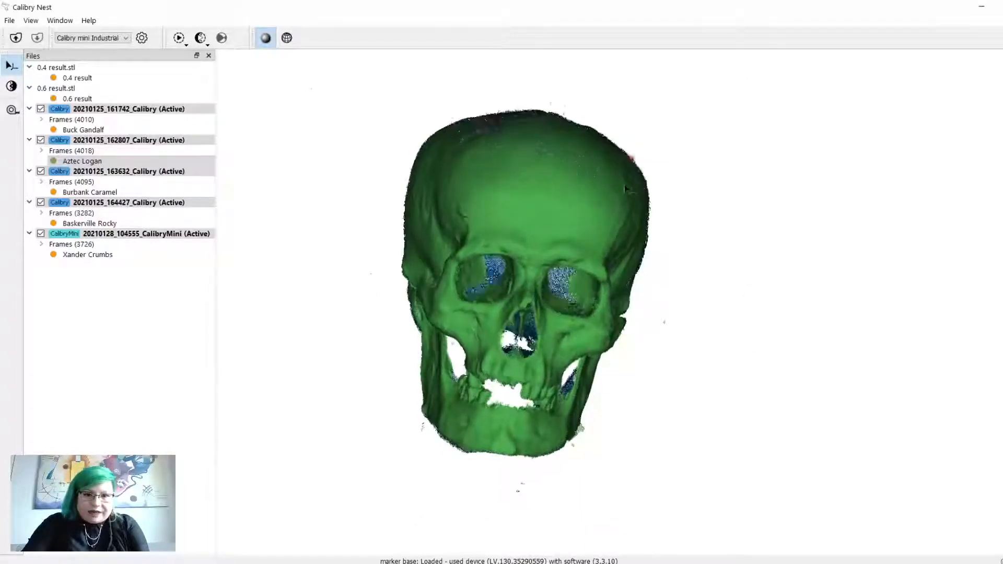
# Step: Display the 0.6 result mesh, followed by the raw frames of each of the four Calibry scans in turn
pyautogui.click(86, 100)
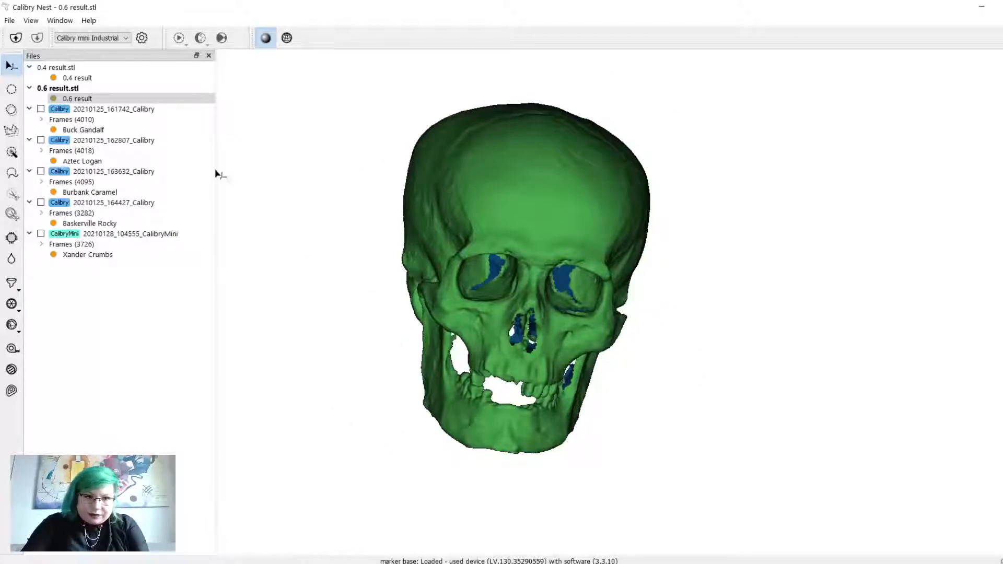
pyautogui.doubleClick(86, 120)
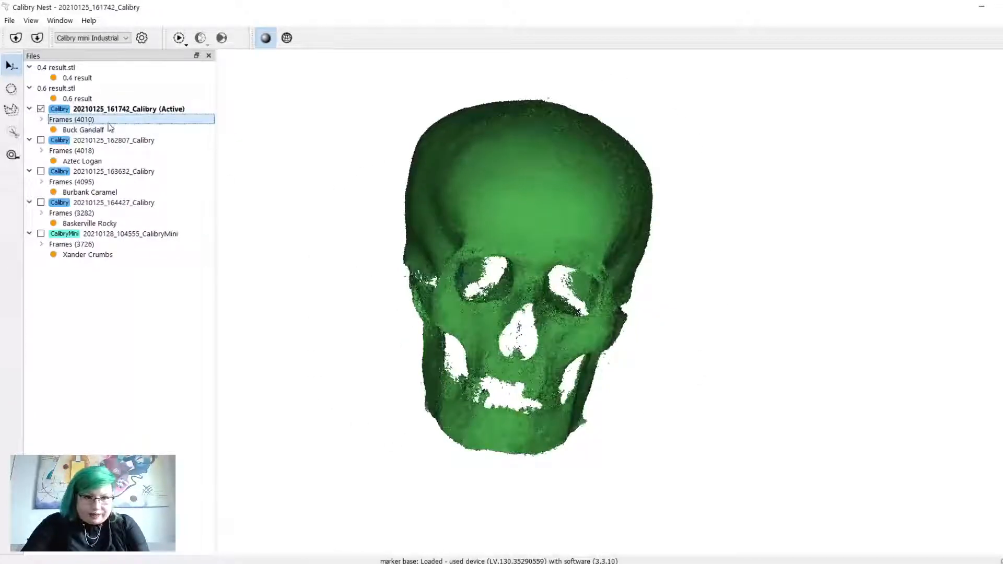
pyautogui.doubleClick(91, 151)
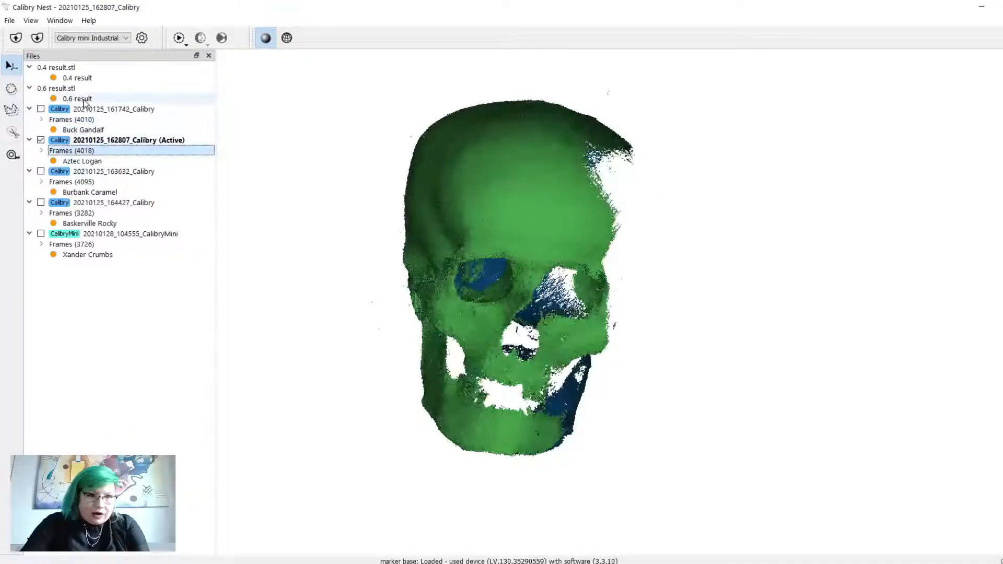
pyautogui.doubleClick(73, 182)
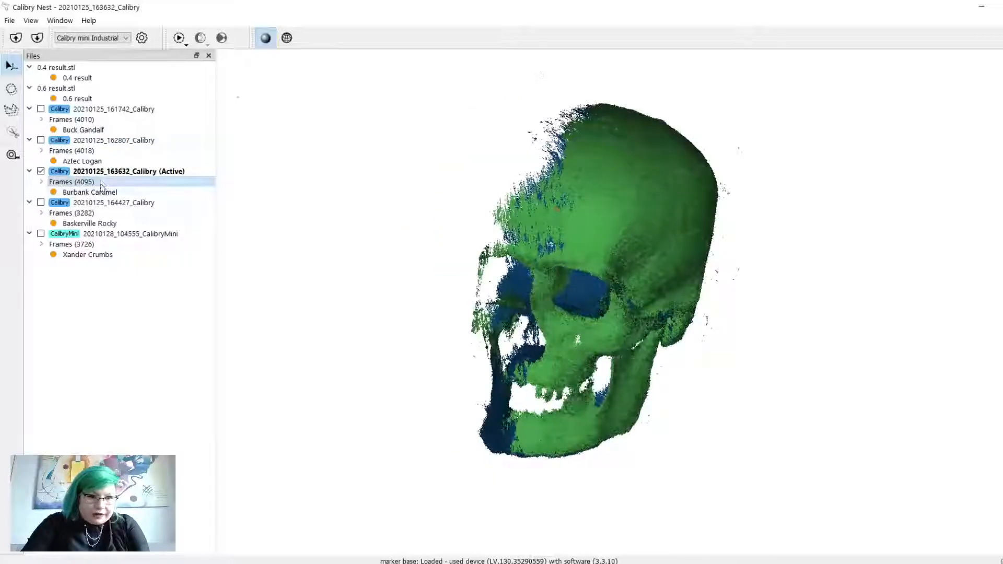
pyautogui.doubleClick(78, 213)
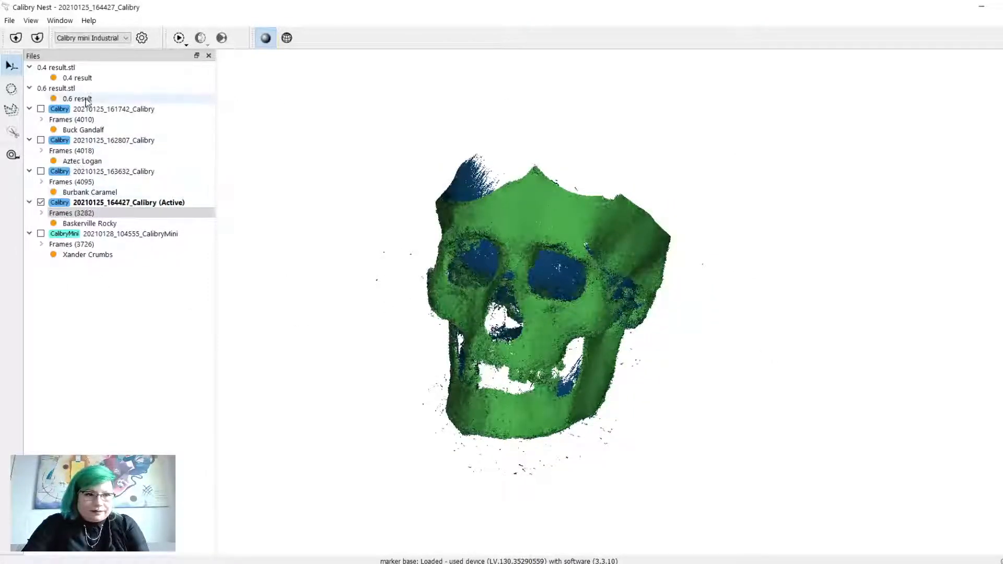
# Step: Display the 0.4 result mesh again and examine its face, teeth and jaw up close from the front and both sides
pyautogui.doubleClick(78, 78)
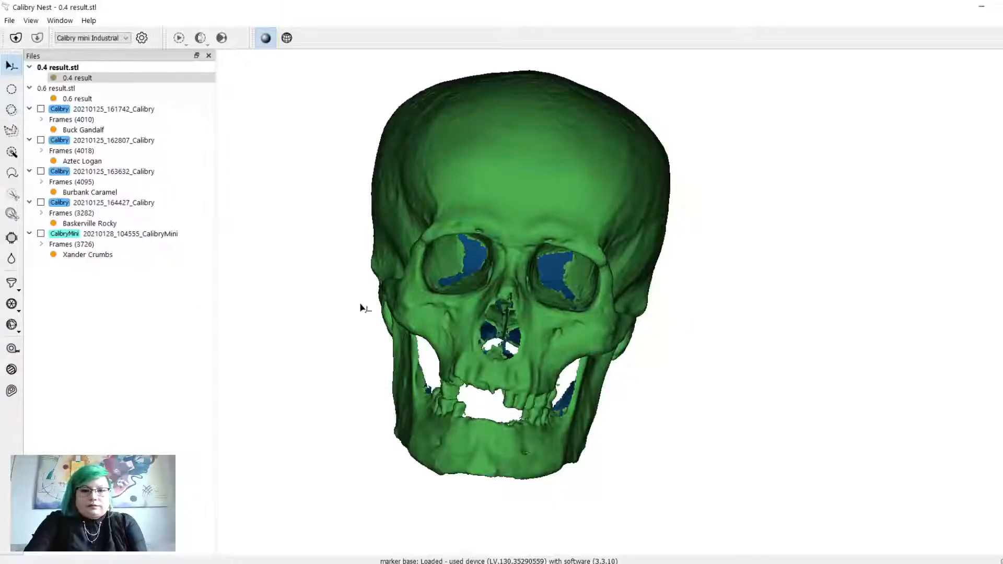
pyautogui.moveTo(497, 310); pyautogui.dragTo(665, 336)
pyautogui.scroll(5, 558, 336)
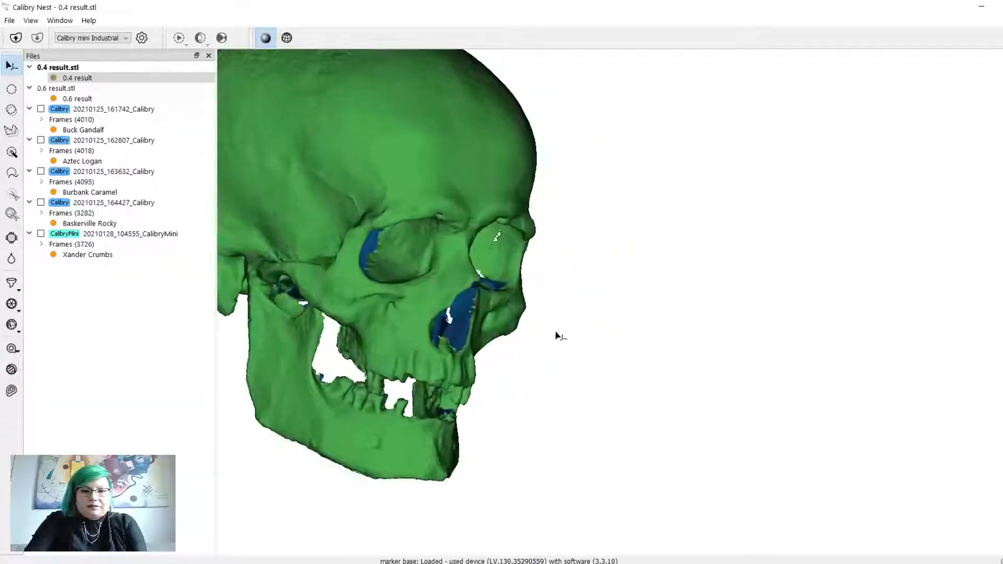
pyautogui.scroll(6, 601, 345)
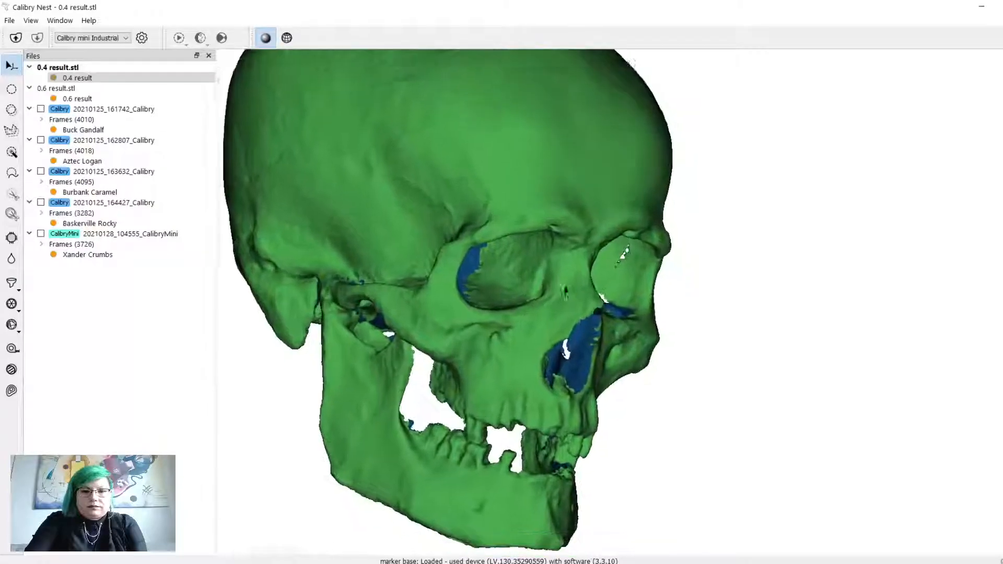
pyautogui.moveTo(564, 269); pyautogui.dragTo(377, 206)
pyautogui.moveTo(616, 258); pyautogui.dragTo(587, 224, button='middle')
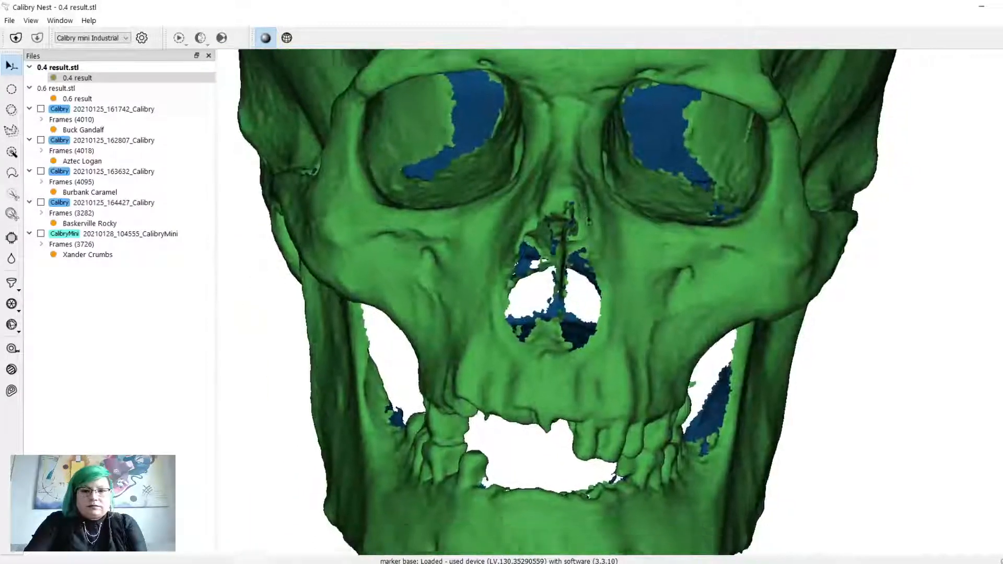
pyautogui.scroll(-2, 584, 219)
pyautogui.moveTo(658, 223); pyautogui.dragTo(486, 240)
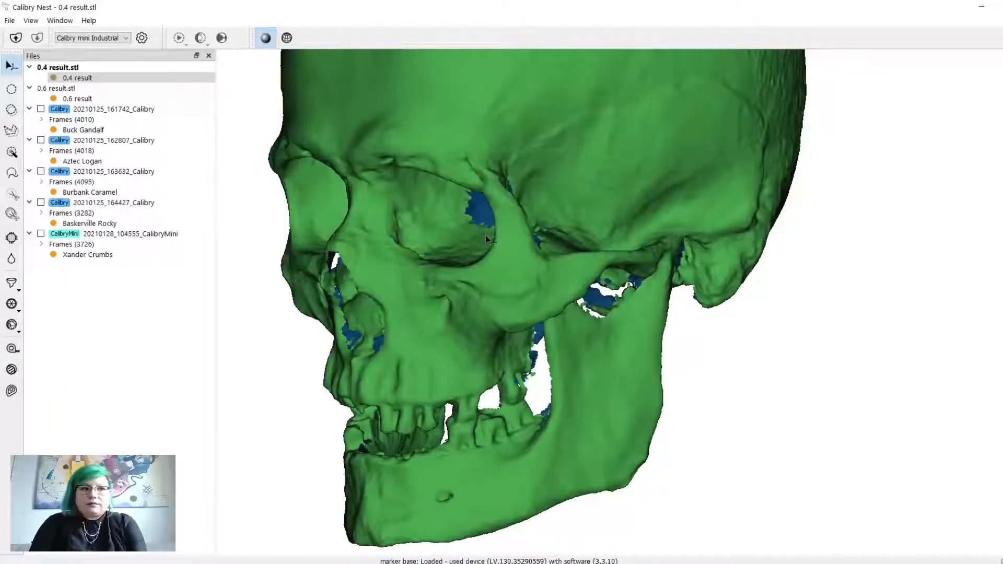